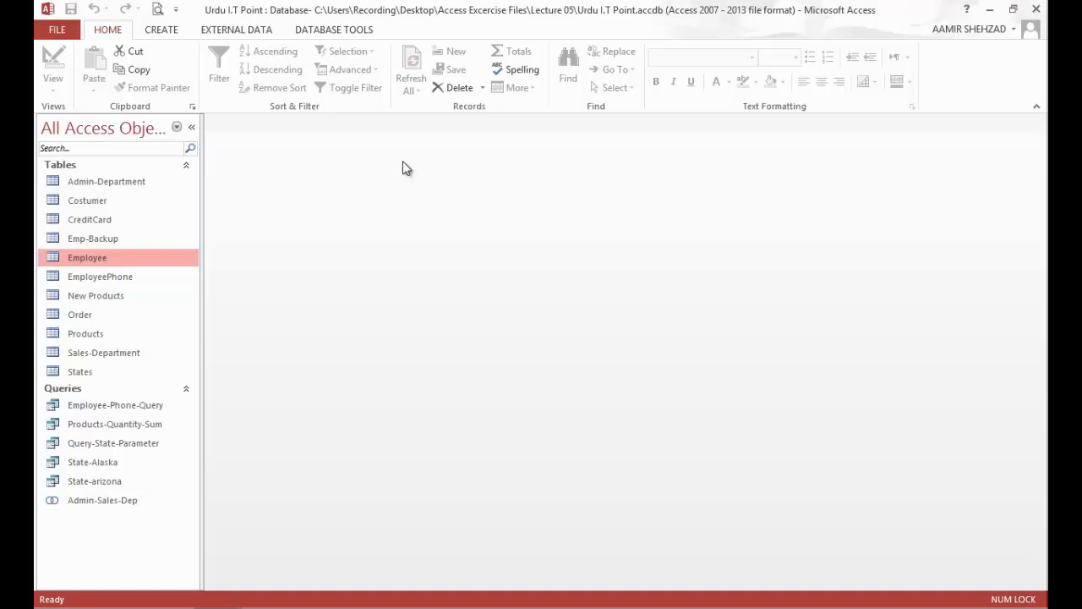
Step: Create a single-record form based on the Employee table
left_click(166, 31)
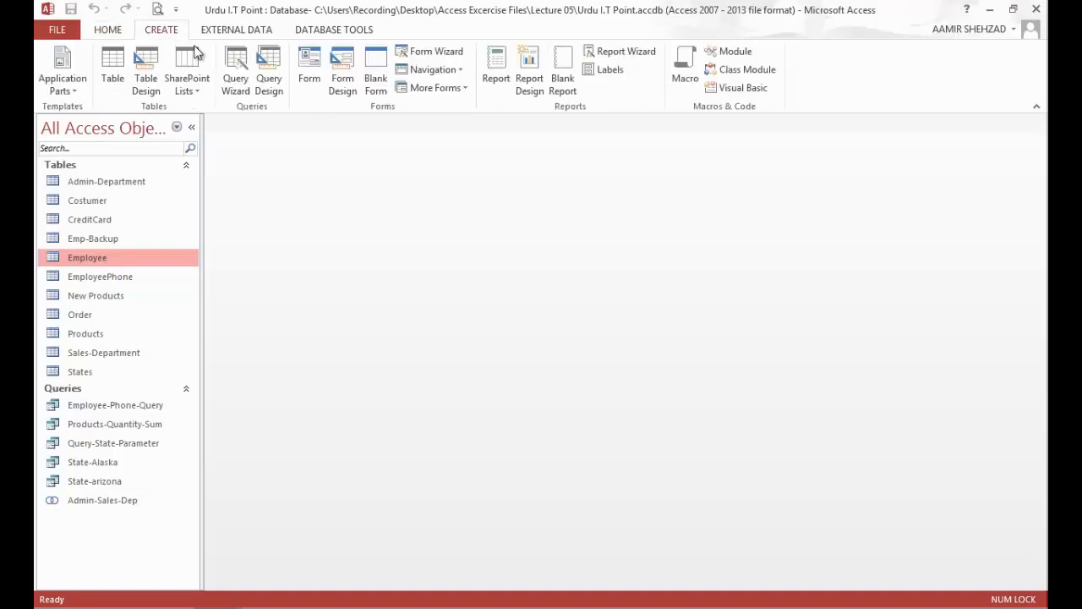
left_click(308, 93)
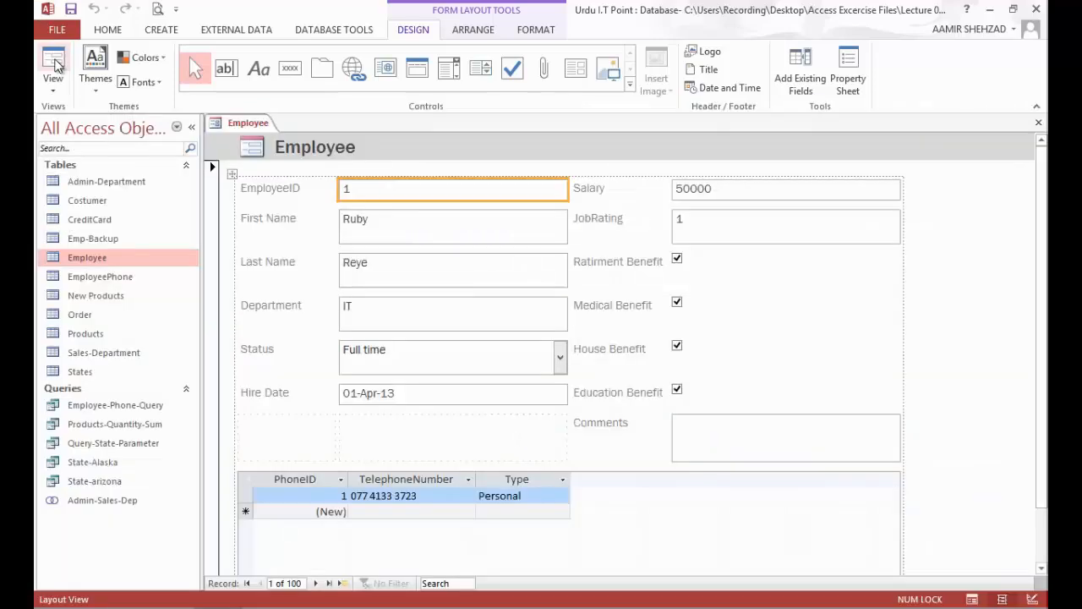
Step: Switch the Employee form to Form View and browse forward through the records as far as record 8
left_click(51, 68)
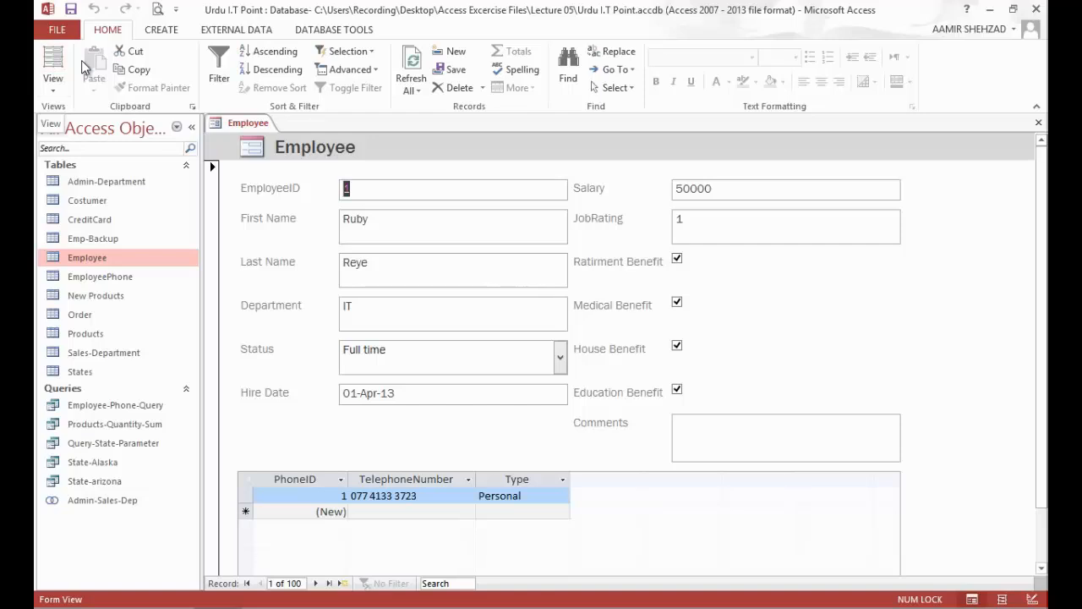
left_click(315, 583)
left_click(315, 584)
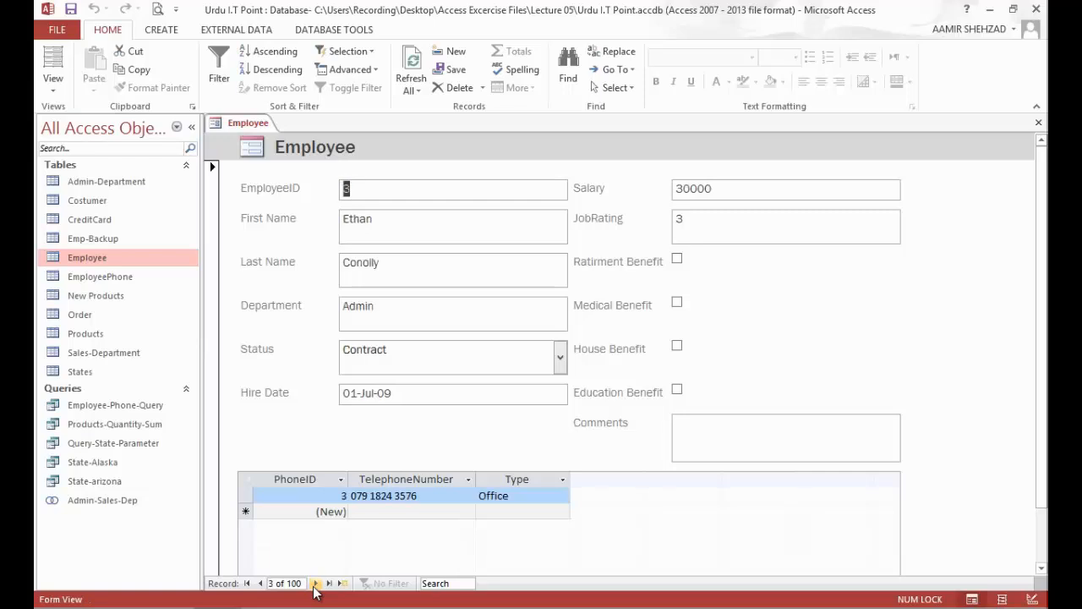
left_click(315, 583)
left_click(316, 583)
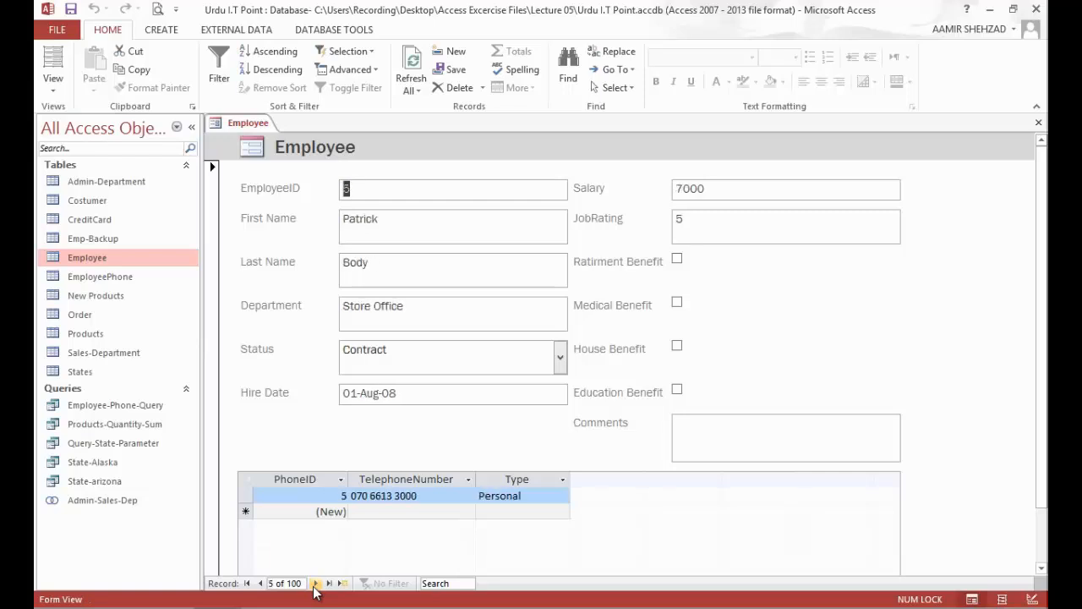
left_click(316, 584)
left_click(315, 583)
left_click(315, 583)
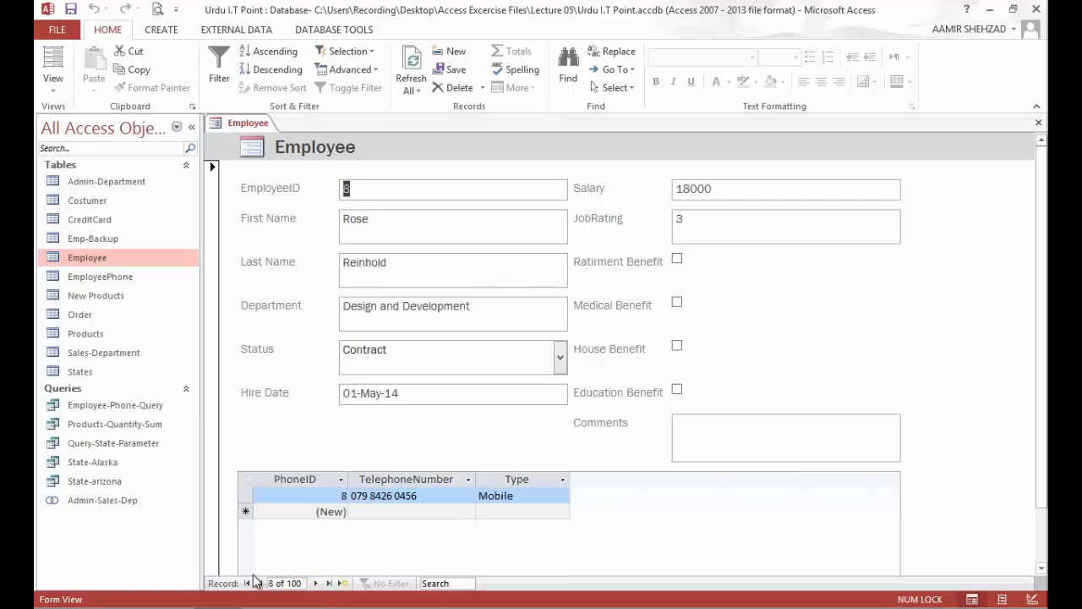
Step: Return the form to Layout View and insert two empty columns to the right of the EmployeeID field box
left_click(53, 61)
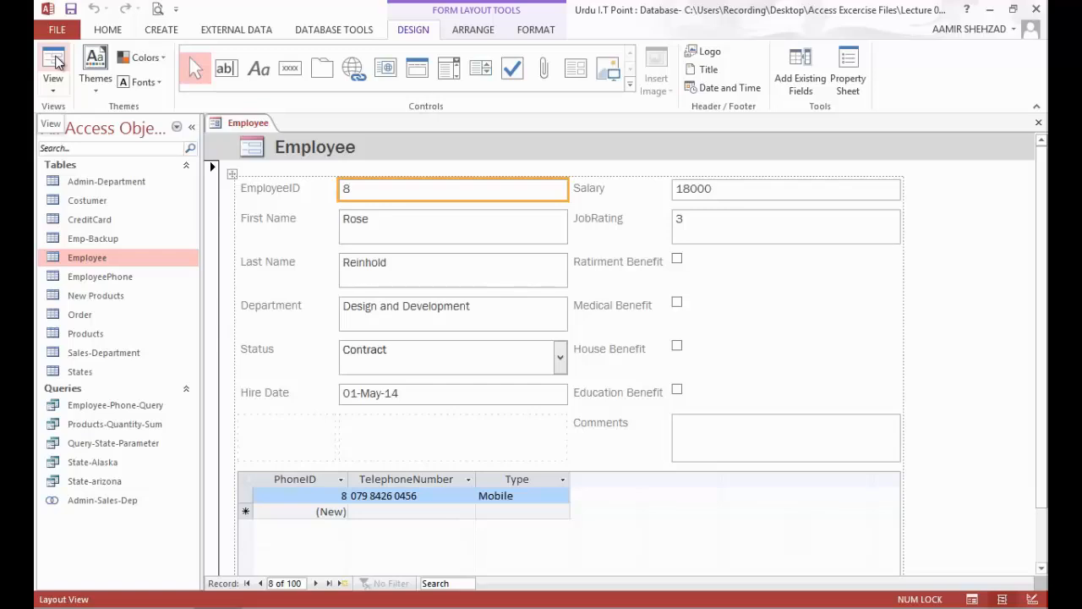
left_click(464, 32)
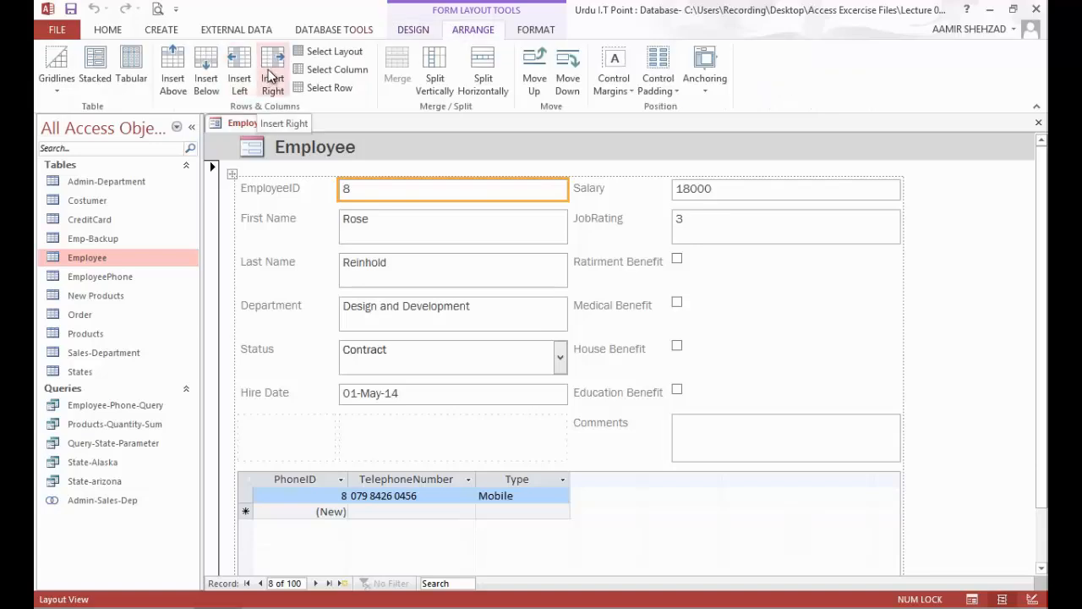
left_click(694, 189)
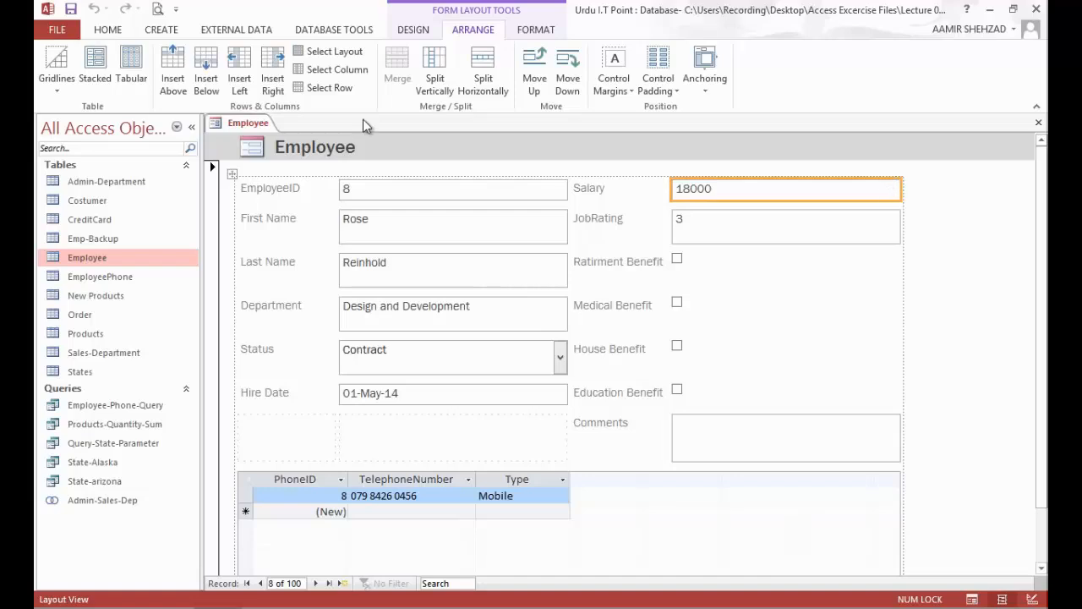
left_click(515, 196)
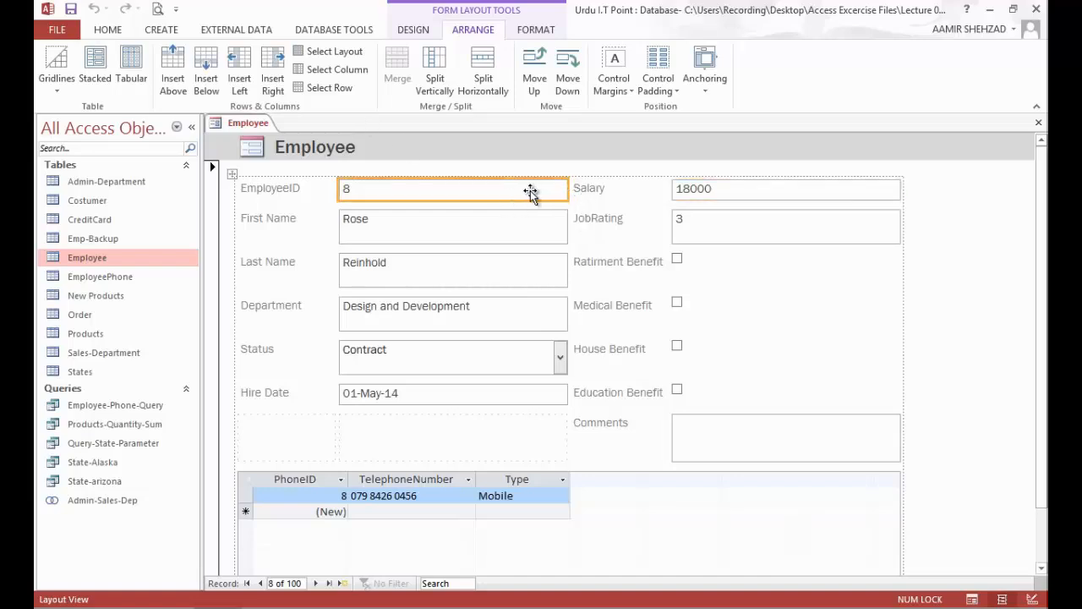
left_click(269, 64)
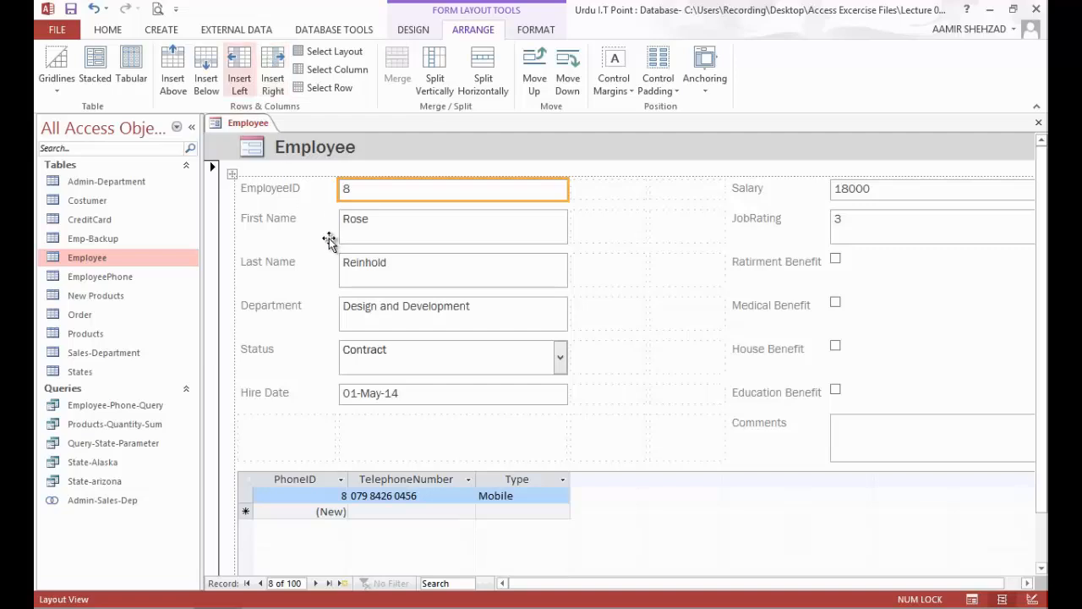
Step: Move the Last Name field box beside the First Name box and delete the Last Name label
left_click(370, 268)
left_click_drag(364, 270, 608, 230)
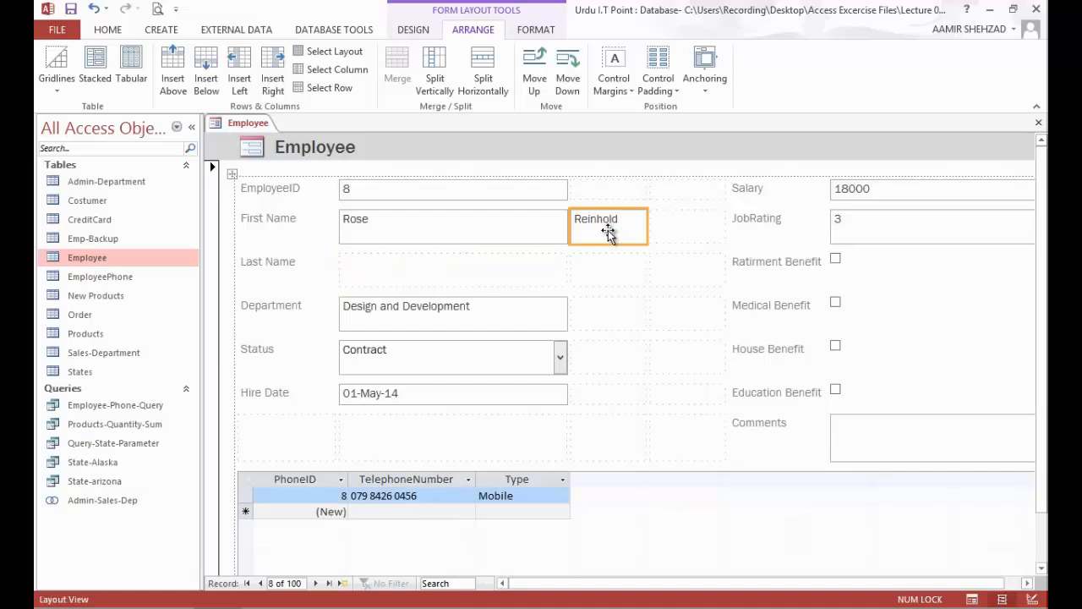
left_click(275, 266)
key("Delete")
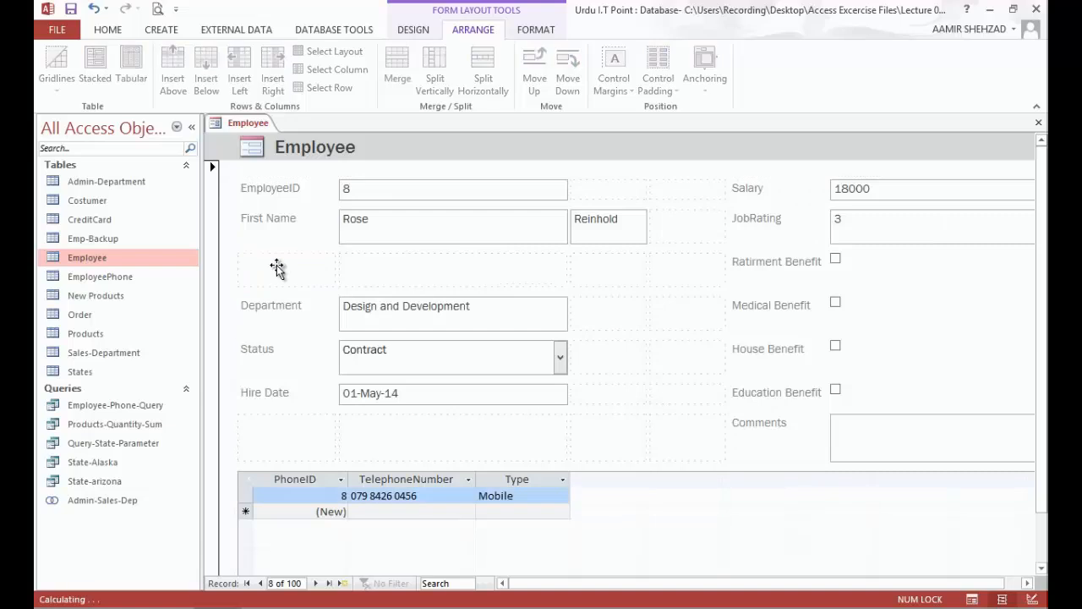
Step: Move the Department label and box into the empty row under First Name, and Status directly below Department
left_click(415, 315)
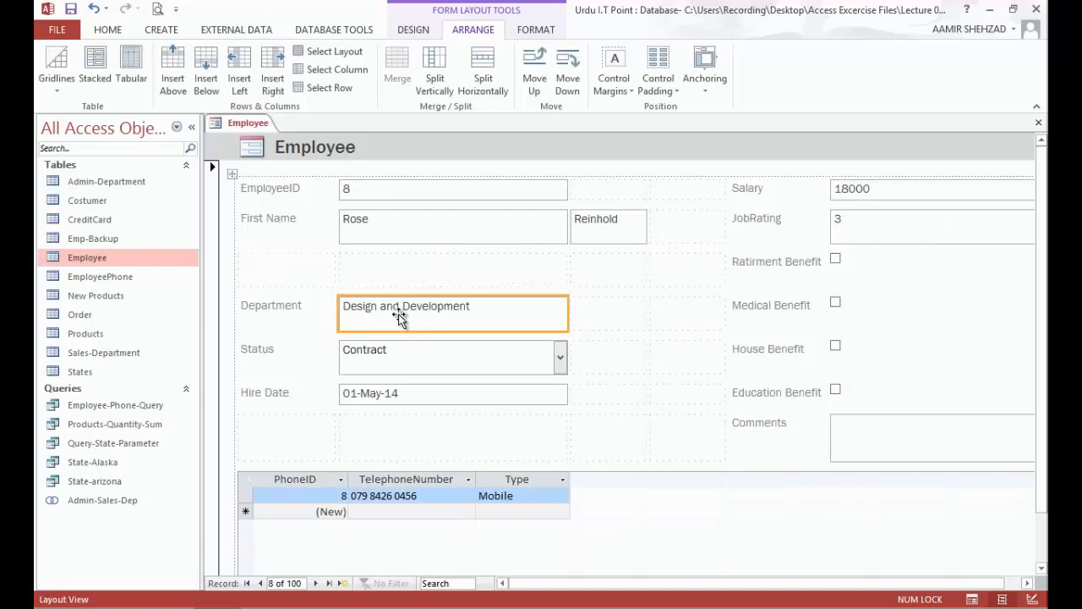
left_click(298, 313, "shift")
left_click_drag(391, 305, 394, 275)
left_click(408, 365)
left_click(271, 356, "shift")
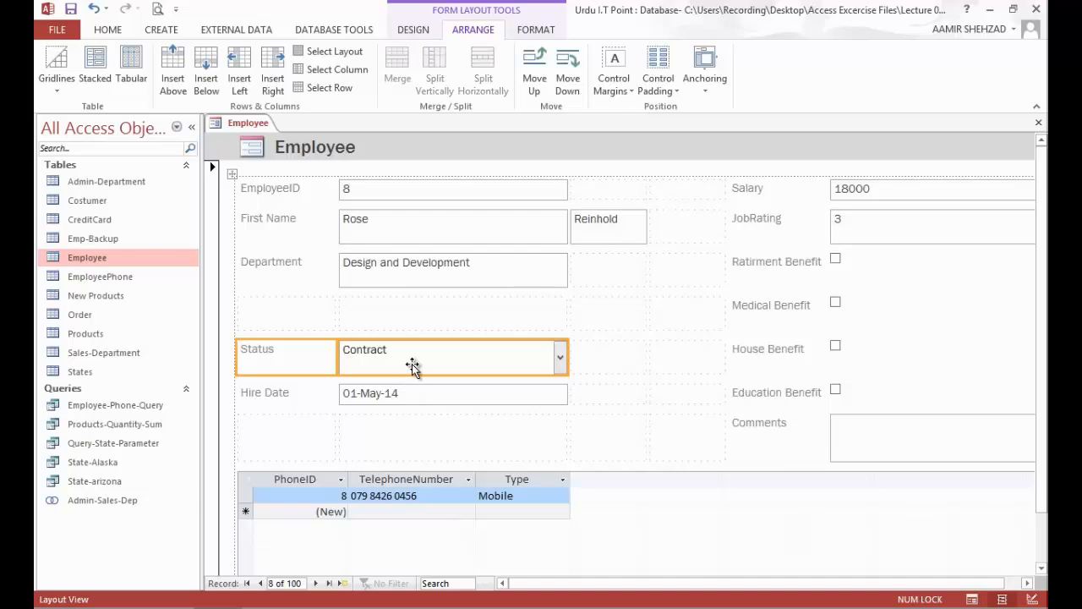
left_click_drag(413, 335, 411, 317)
Step: Move the Salary label and box into the empty row beneath Status
left_click(325, 397)
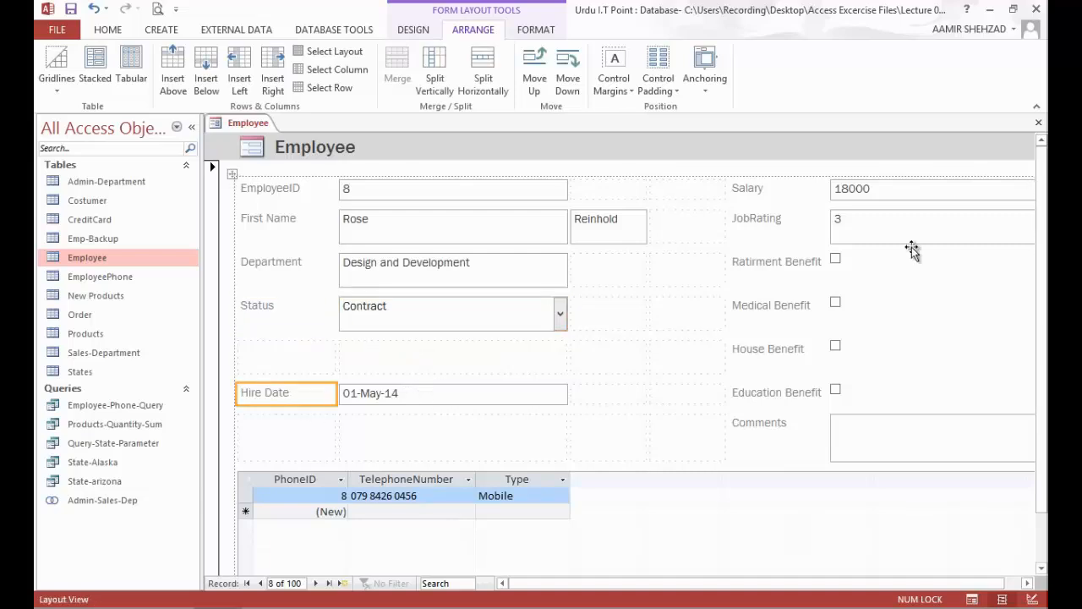
left_click(775, 191)
left_click(851, 195, "ctrl")
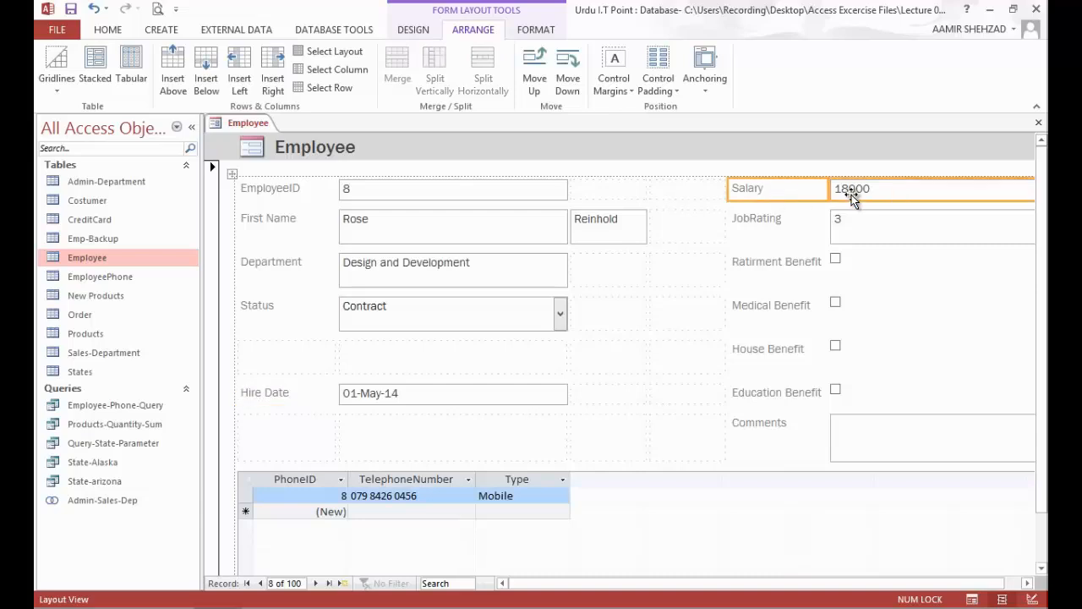
left_click_drag(844, 191, 349, 357)
Step: Move the Hire Date label and box into the Department row, starting in the second inserted empty column
left_click(788, 222)
left_click(856, 220, "ctrl")
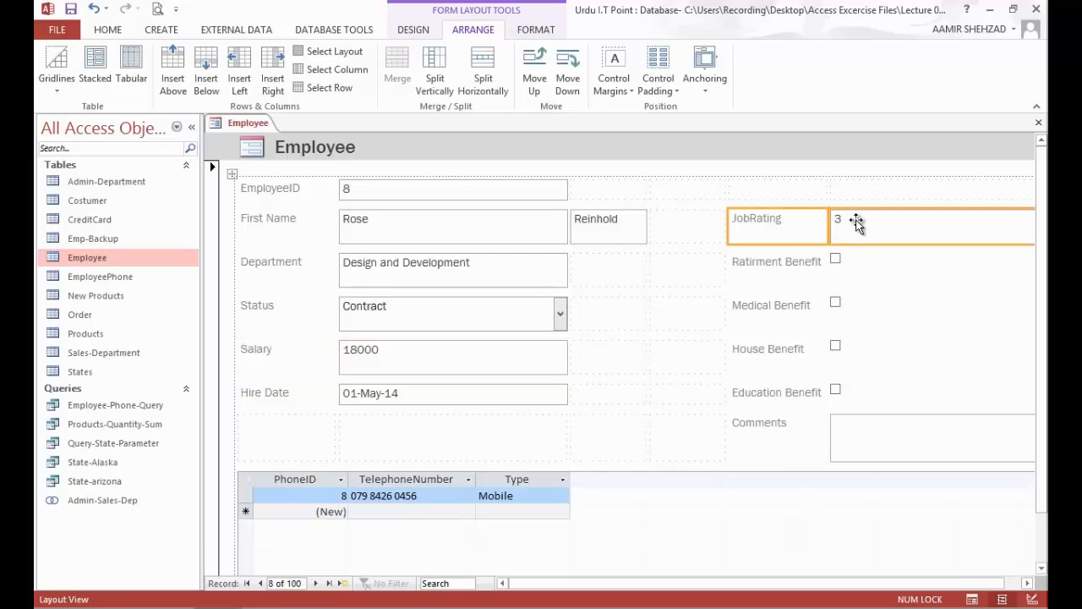
left_click(272, 394, "shift")
left_click(387, 396)
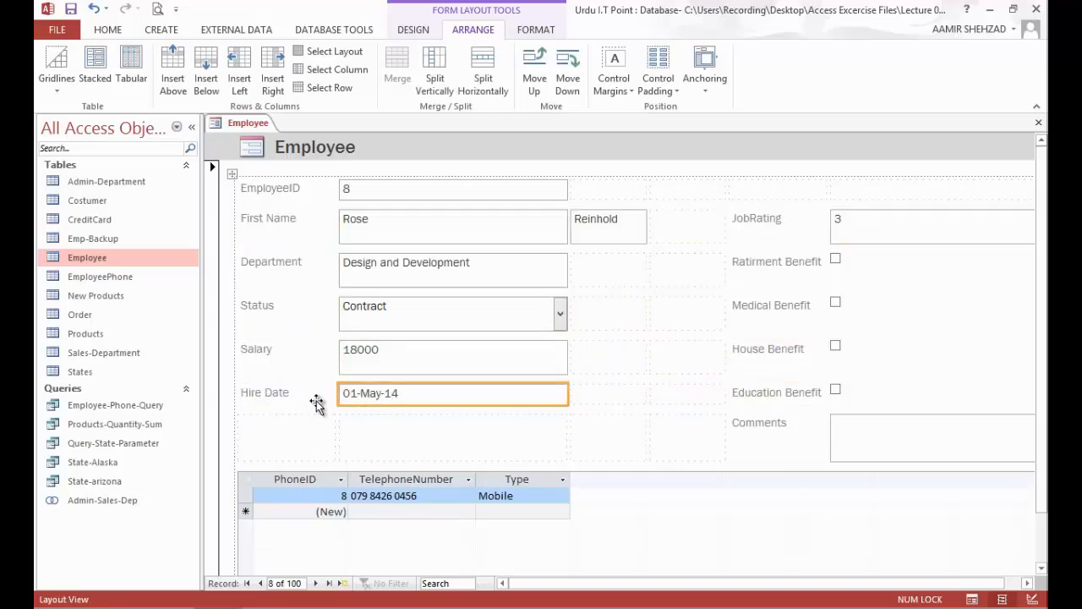
left_click(307, 398, "ctrl")
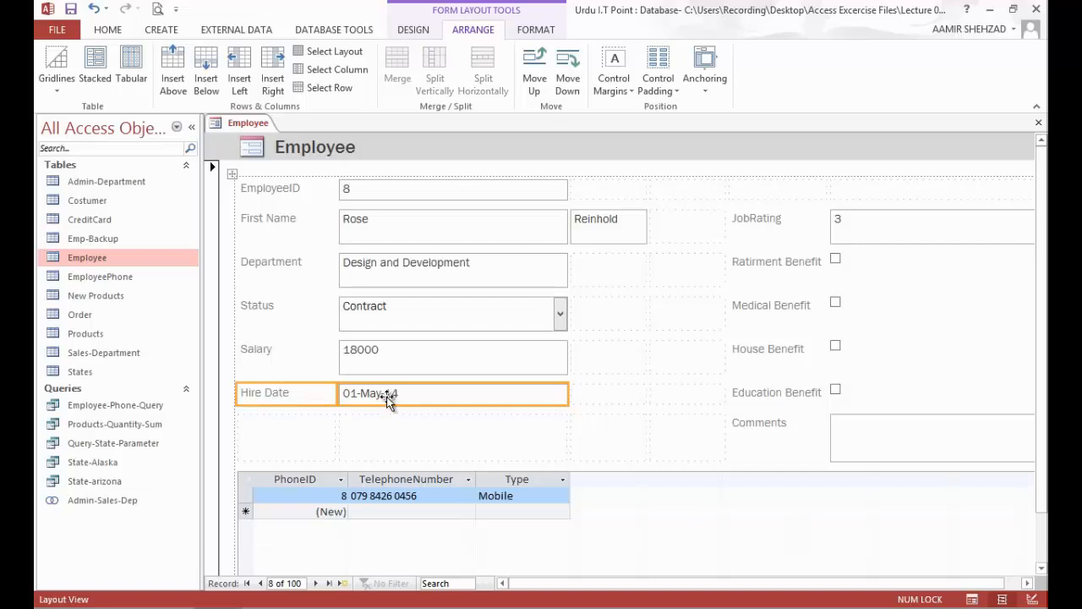
left_click_drag(326, 398, 680, 286)
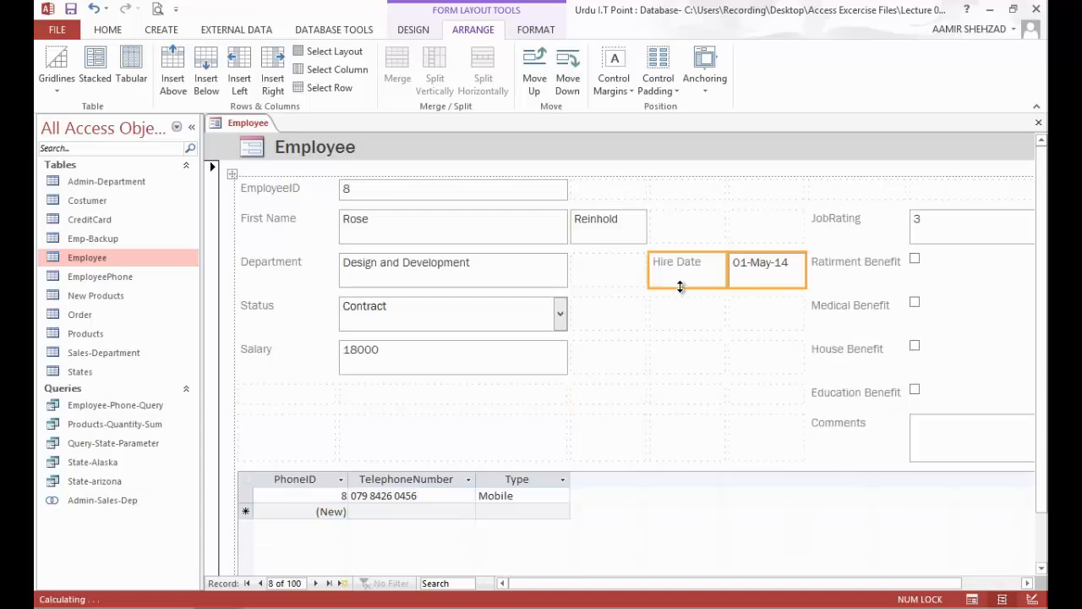
Step: Move the JobRating label and box into the empty row beneath Salary
left_click(841, 220)
left_click(918, 225, "ctrl")
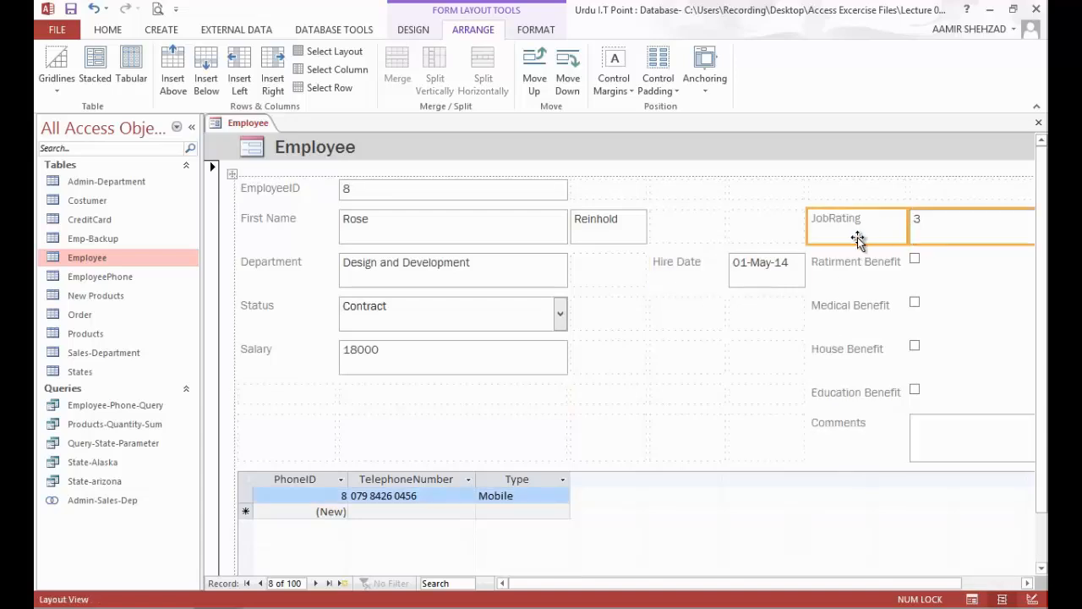
left_click_drag(852, 231, 321, 398)
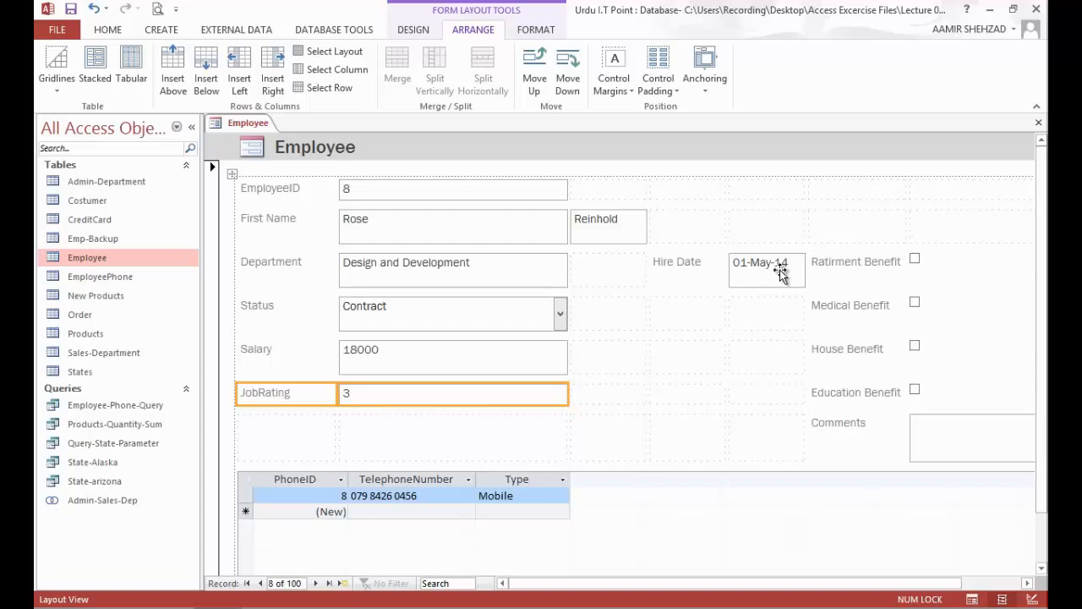
Step: Move the Ratirment, Medical, House and Education Benefit labels with their check boxes directly beneath Hire Date
left_click(861, 264)
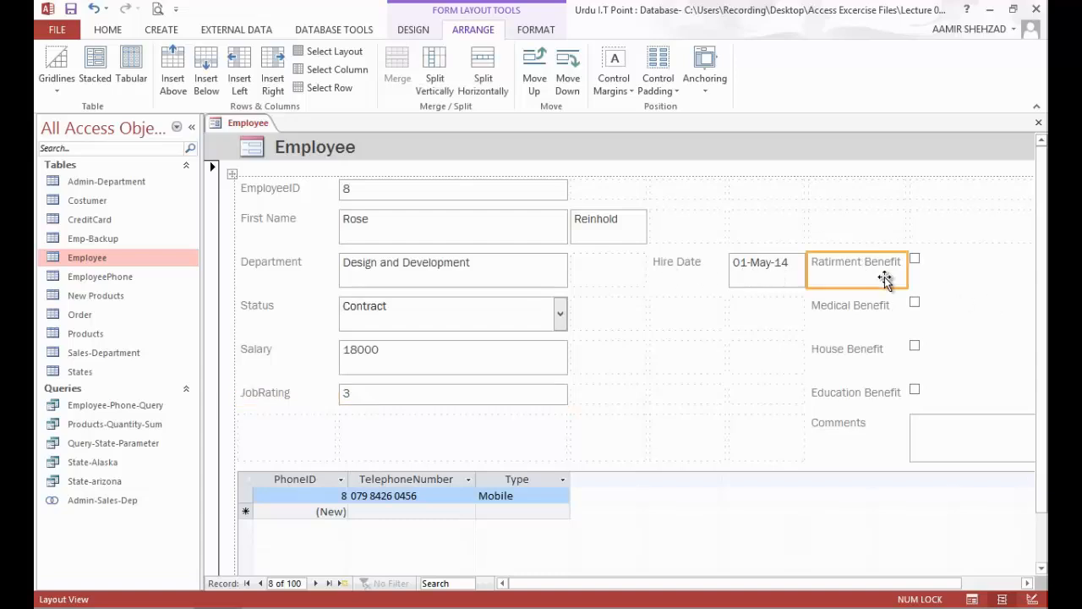
left_click(937, 393, "shift")
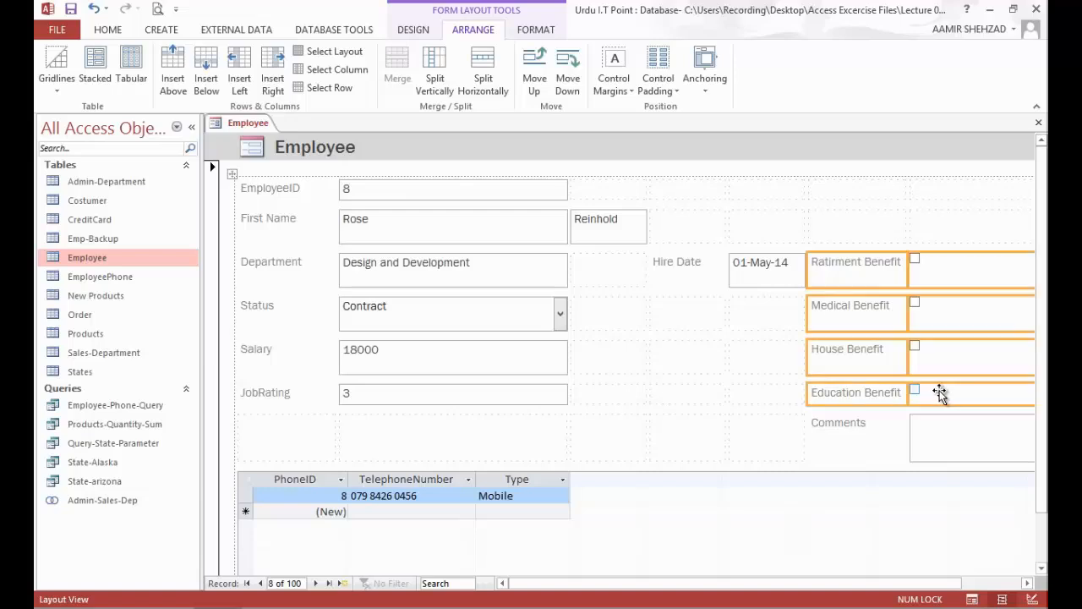
left_click_drag(838, 280, 720, 339)
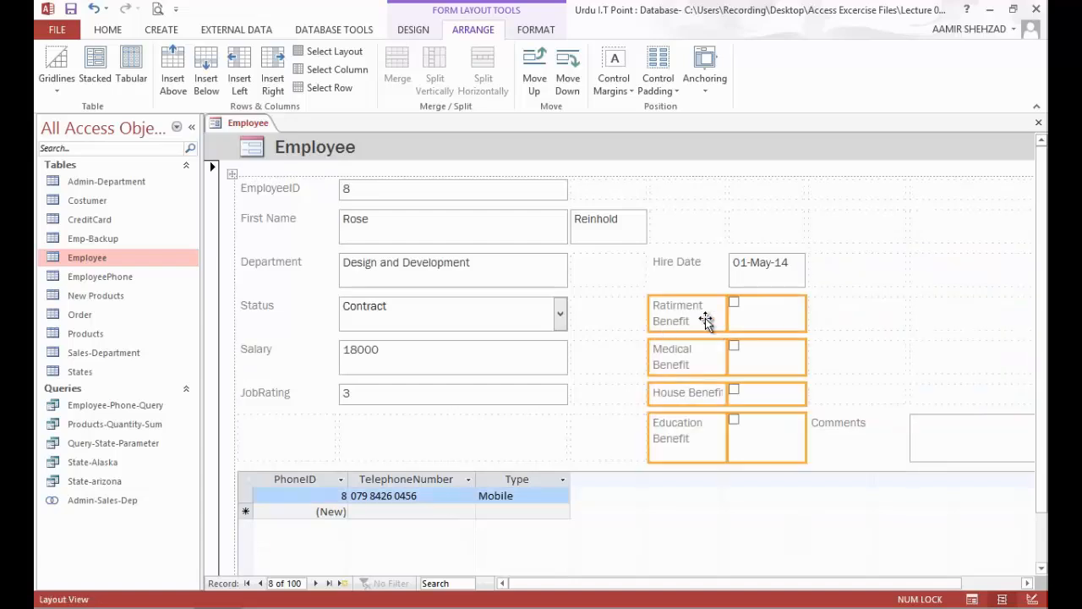
left_click(706, 320)
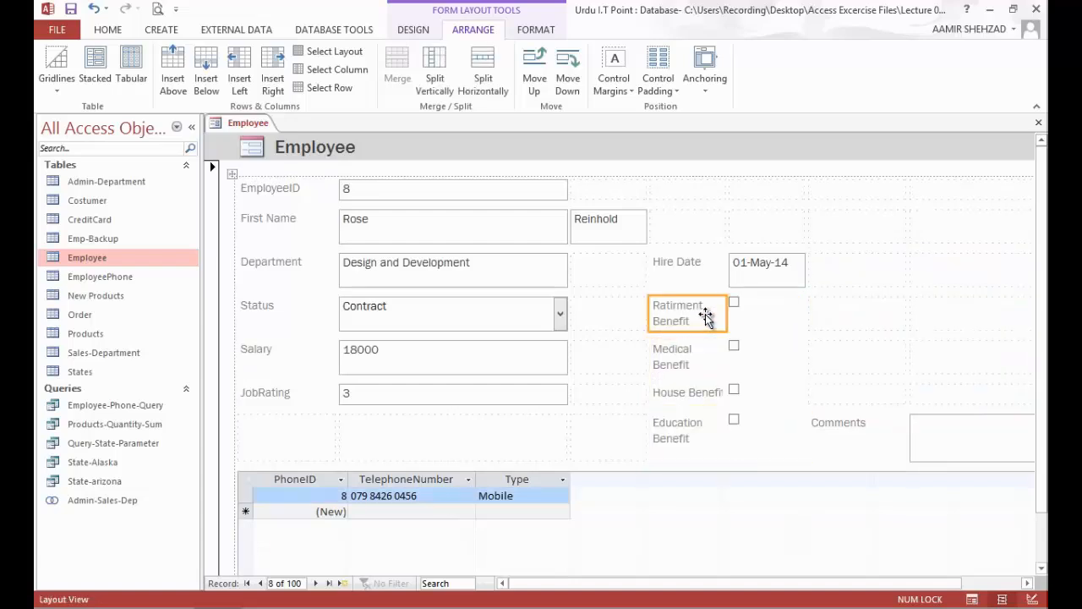
Step: Move the Comments label and box into the empty row beneath JobRating
left_click(868, 431)
left_click(937, 430, "shift")
left_click_drag(842, 433, 328, 435)
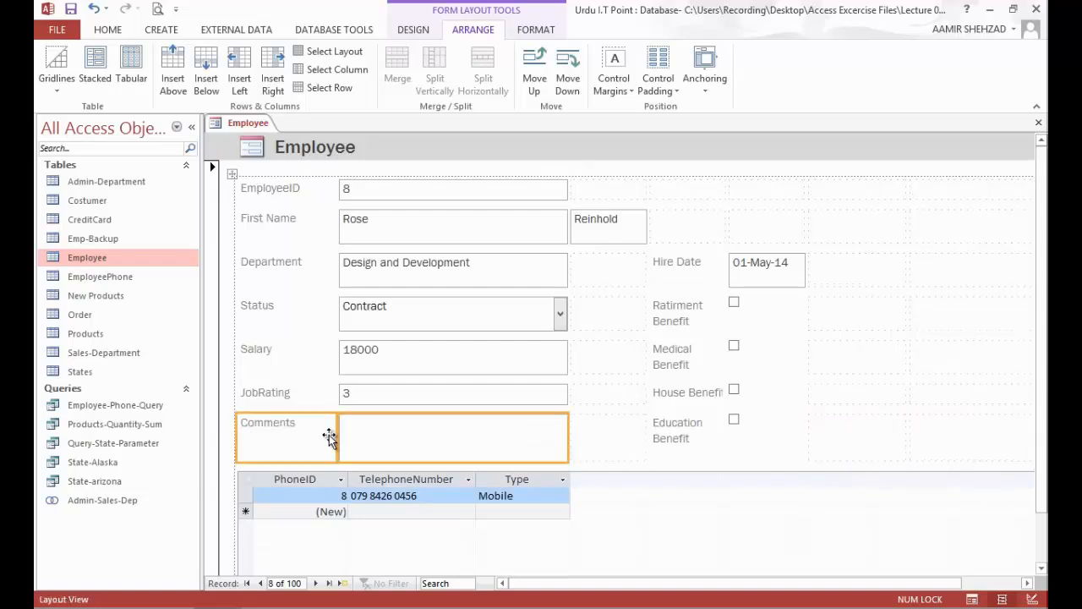
Step: Reduce the heights of the First Name, Department, Status and Salary rows to a single text line each
left_click(425, 241)
left_click_drag(423, 245, 429, 231)
left_click(429, 269)
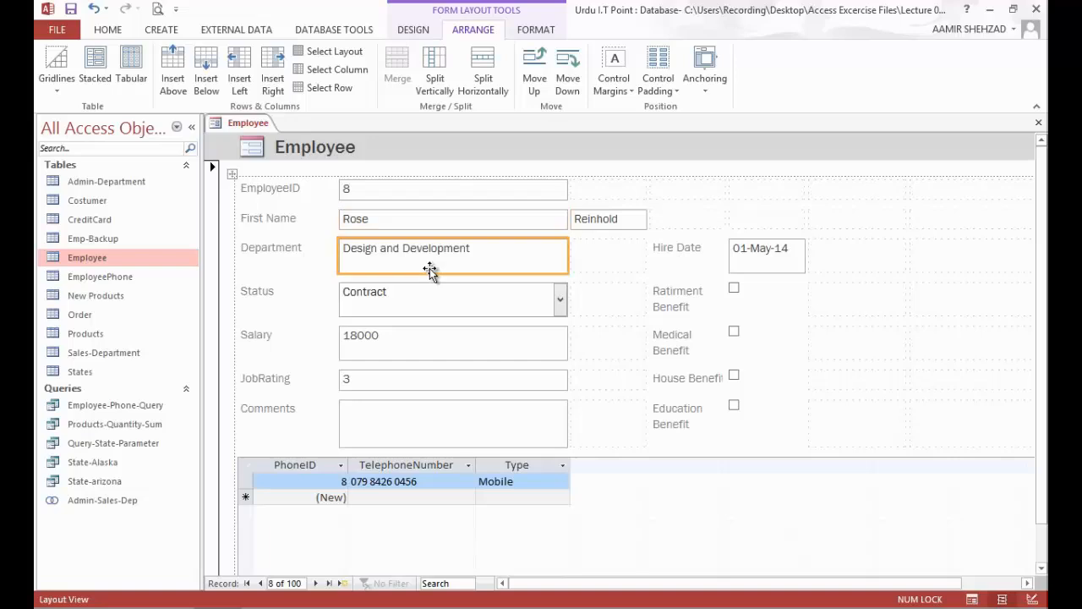
left_click_drag(432, 272, 433, 256)
left_click(434, 300)
left_click_drag(434, 301, 435, 288)
left_click(436, 319)
left_click_drag(430, 329, 435, 313)
left_click(431, 336)
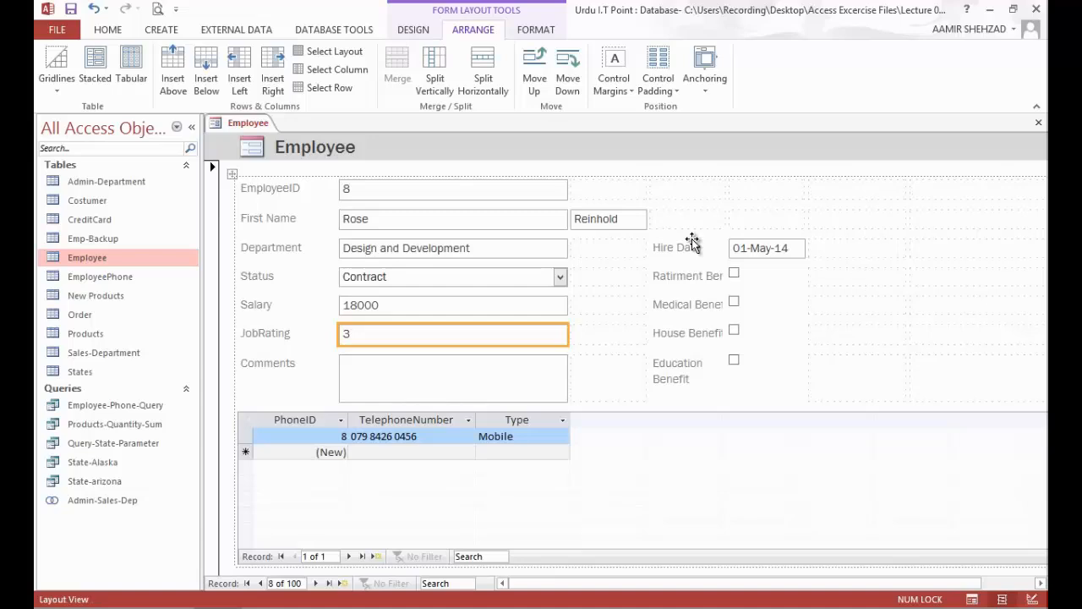
Step: Widen the benefit label column slightly and move the Hire Date label and box up to the First Name row
left_click(720, 283)
mouse_move(721, 284)
left_mouse_down()
mouse_move(738, 285)
mouse_move(728, 280)
left_mouse_up()
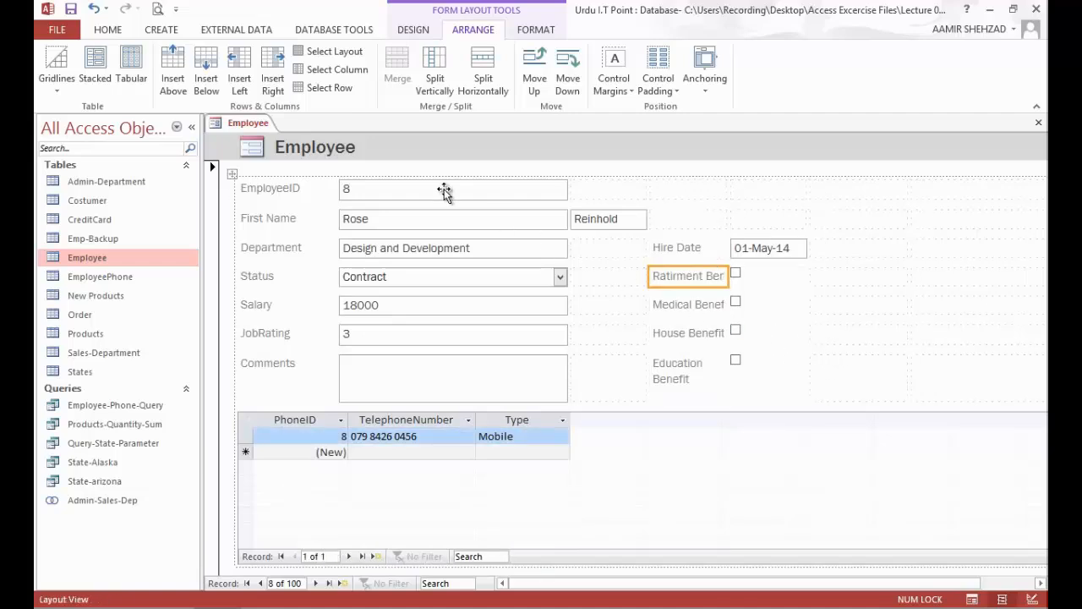
left_click(707, 252)
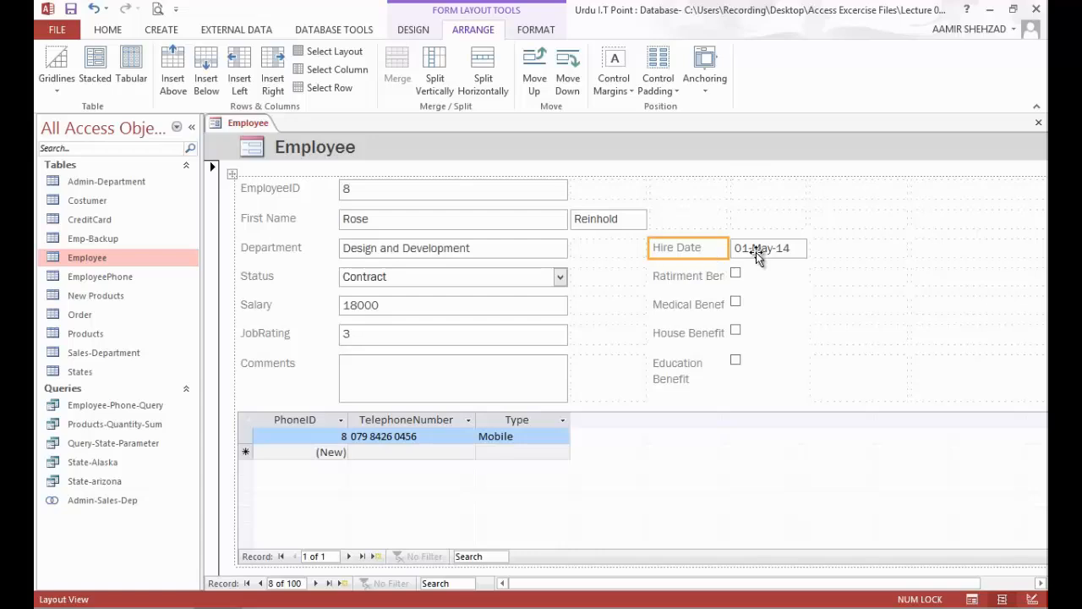
left_click(748, 251, "shift")
left_click_drag(707, 242, 710, 240)
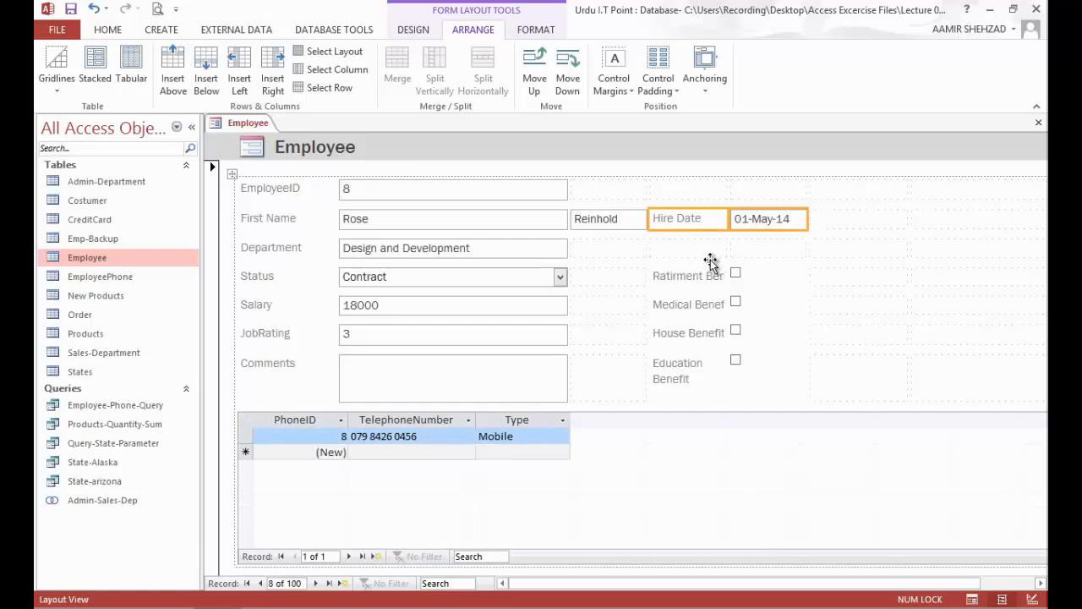
Step: Switch the rearranged Employee form from Layout View to Form View
left_click(707, 251)
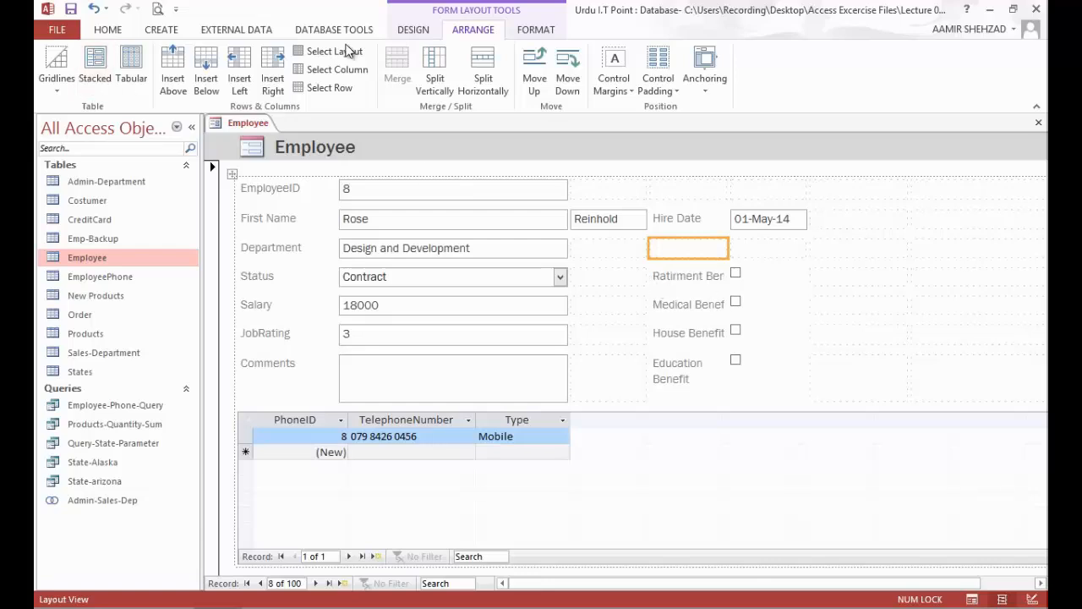
left_click(394, 32)
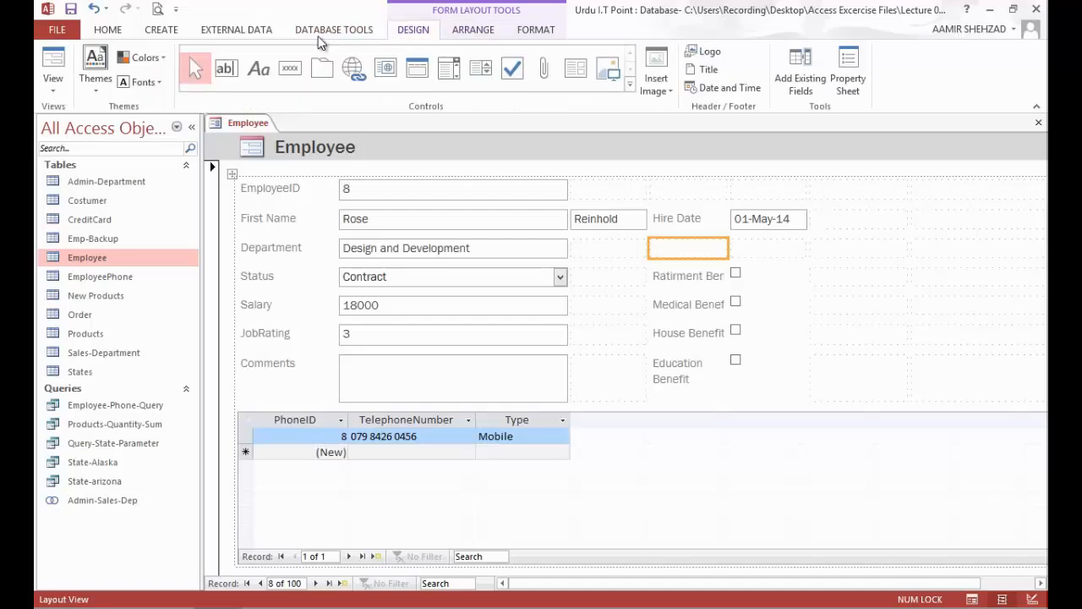
left_click(52, 63)
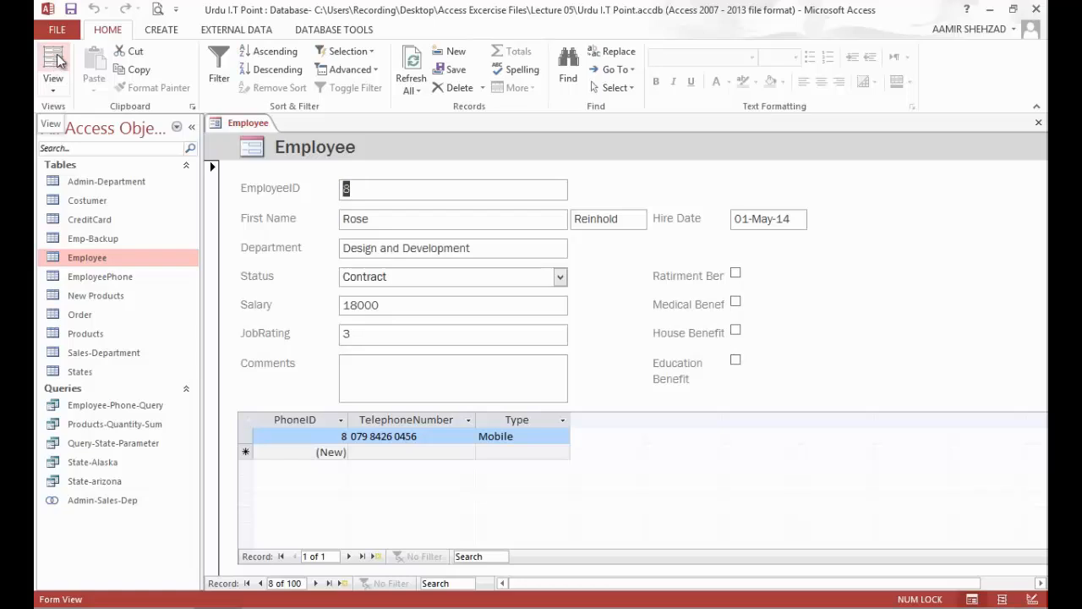
Step: Save the form under the name Employee and close it
right_click(260, 127)
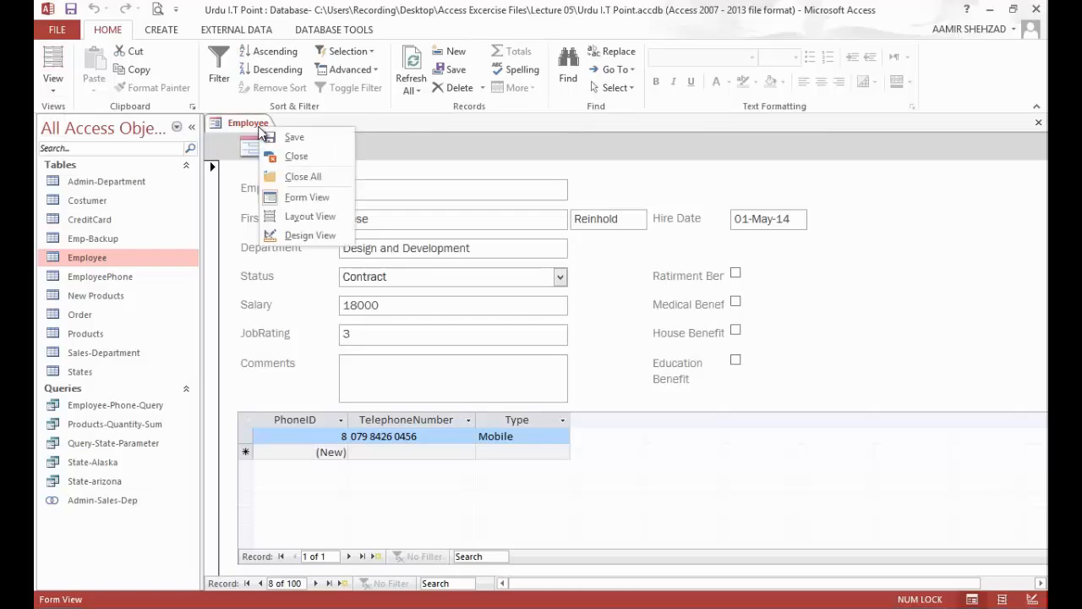
left_click(272, 136)
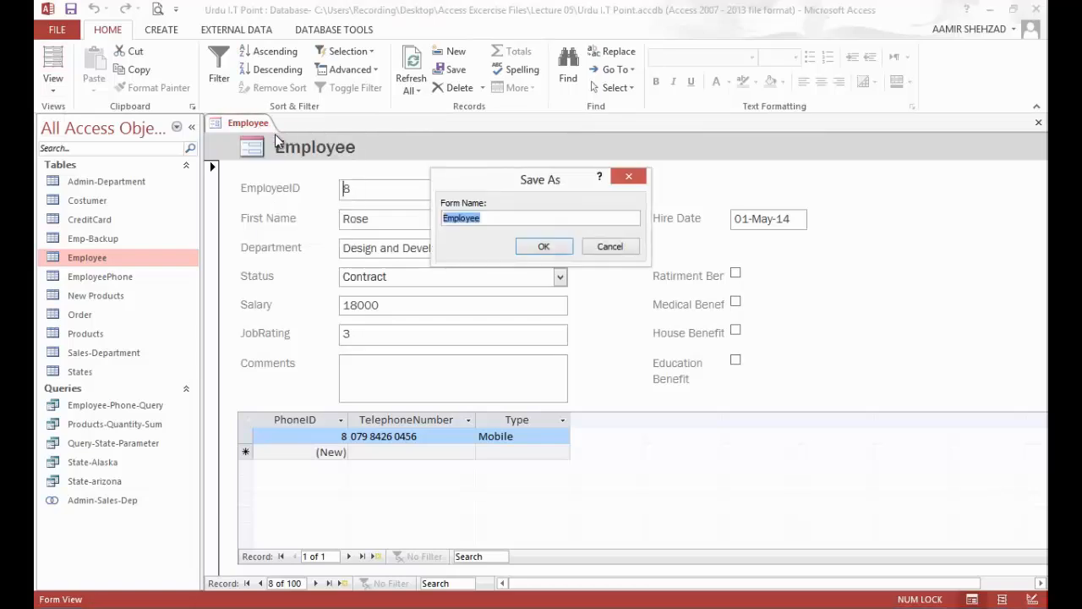
left_click(526, 244)
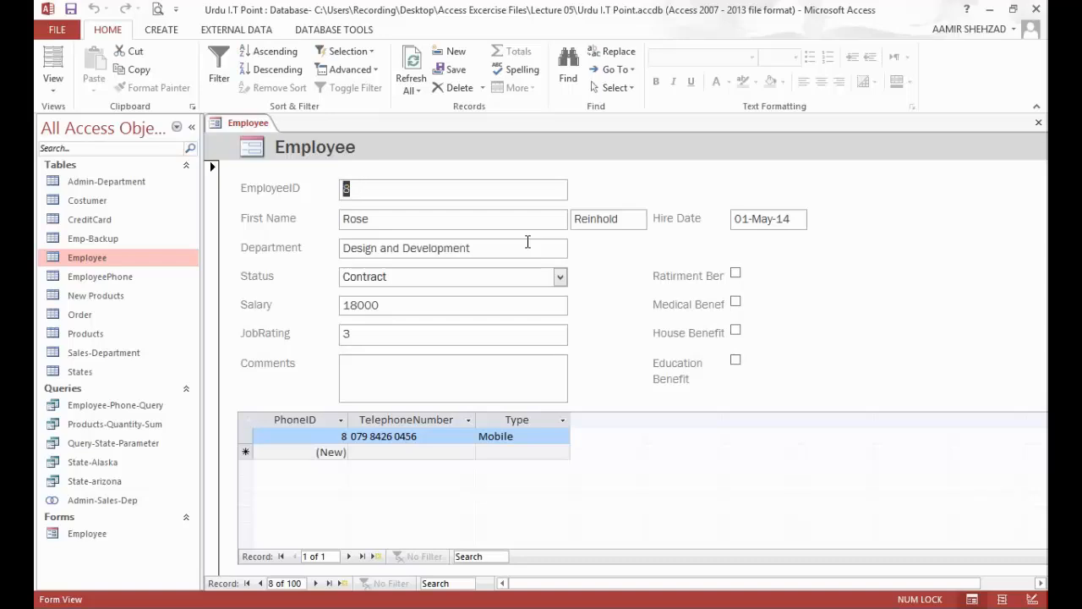
right_click(258, 125)
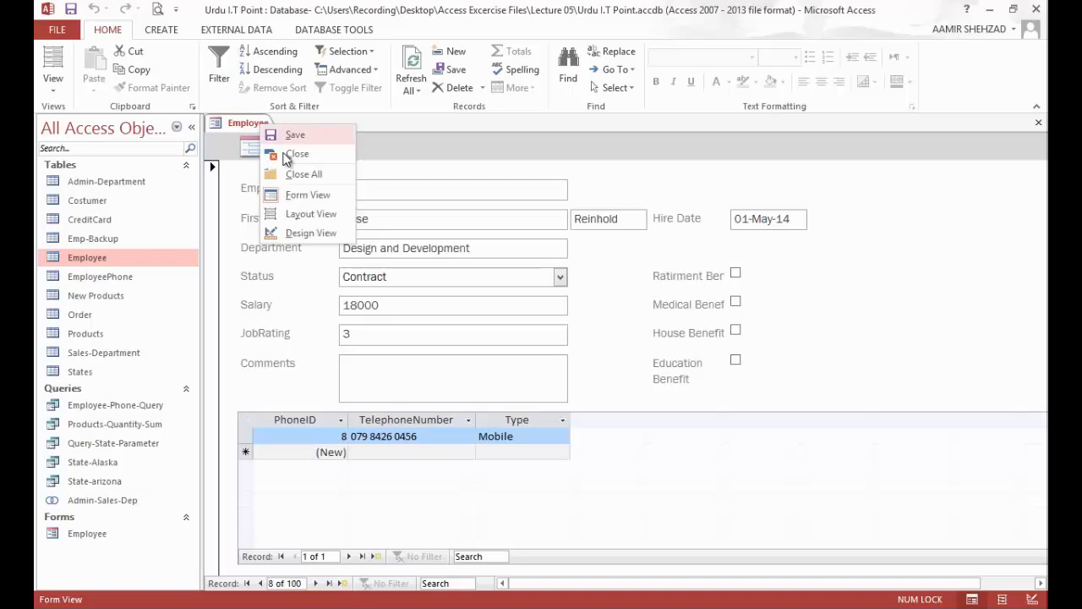
left_click(286, 156)
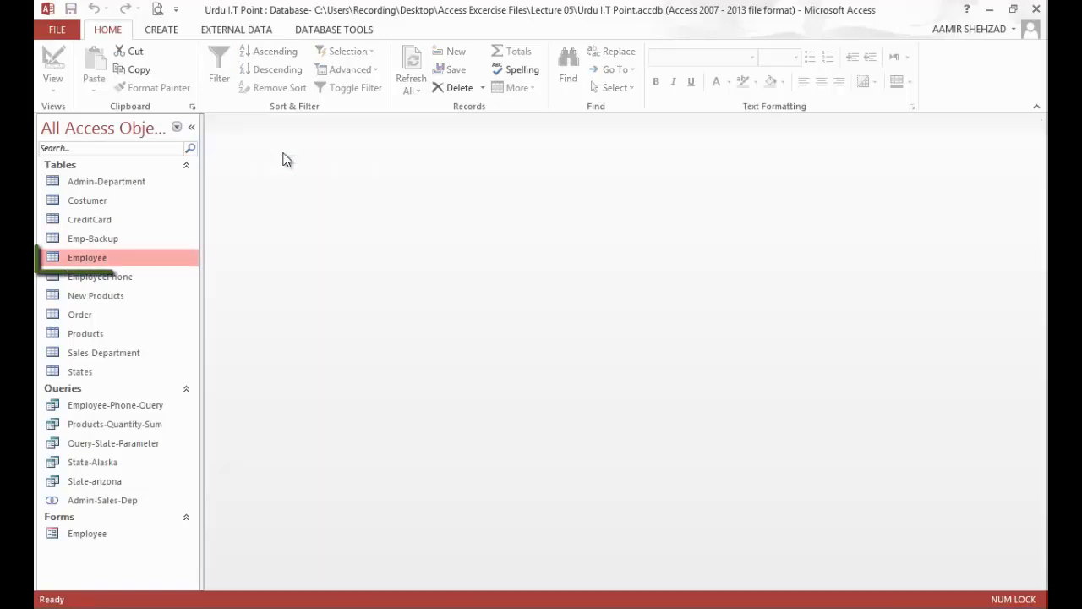
Step: Start the Form Wizard and add First Name, Last Name and Department from the Employee table as selected fields
left_click(179, 30)
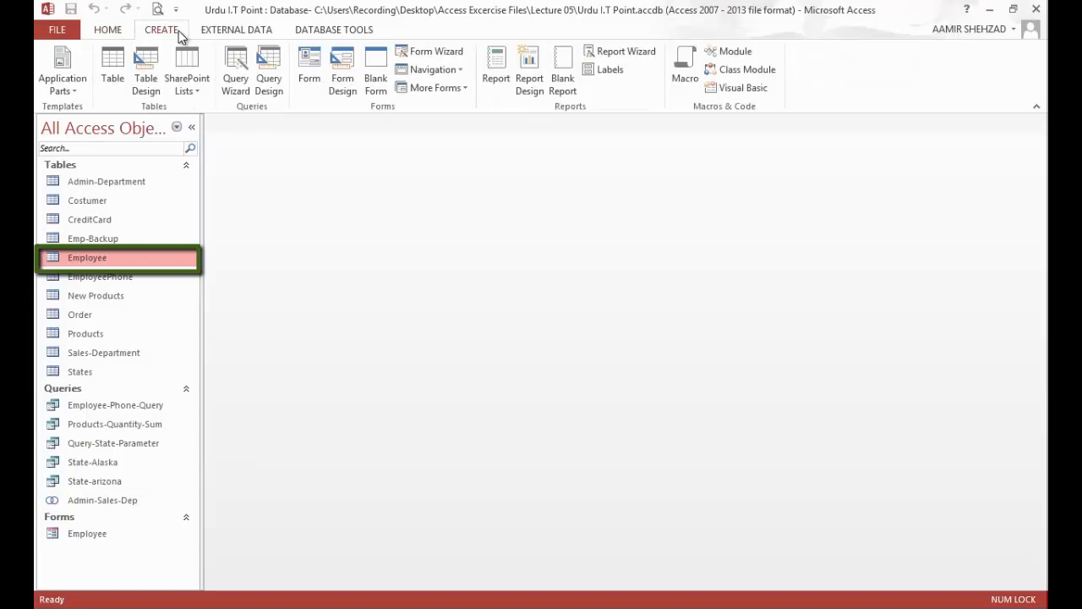
left_click(449, 54)
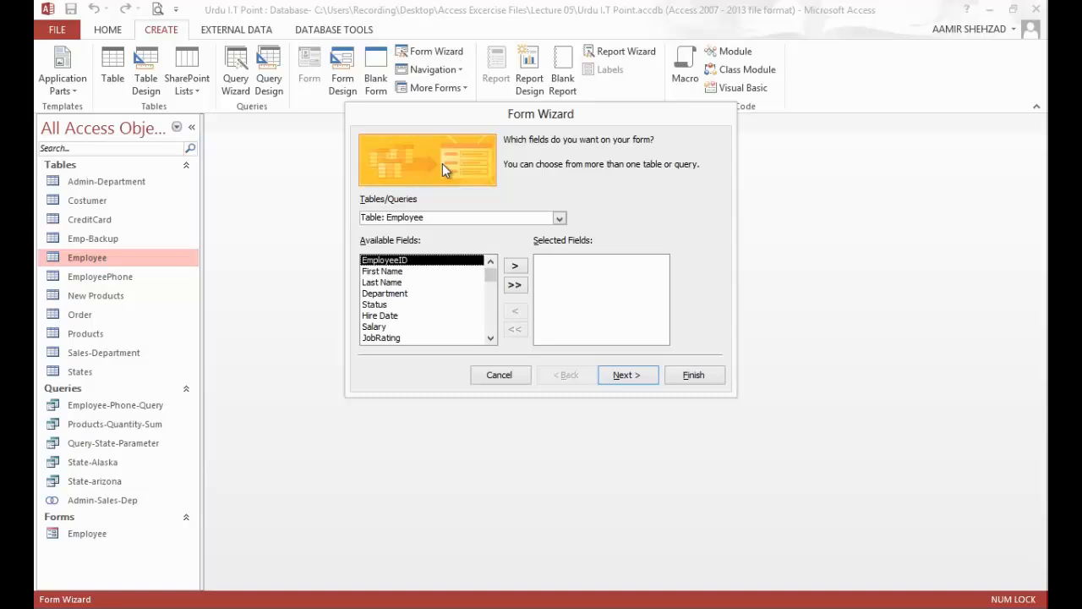
left_click(435, 274)
left_click(513, 266)
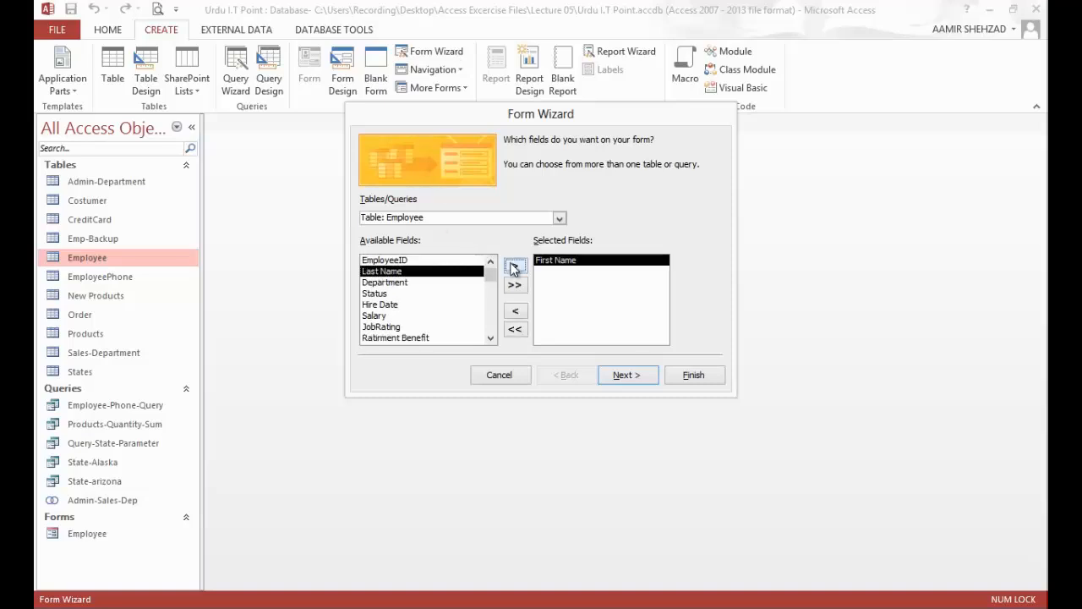
left_click(513, 267)
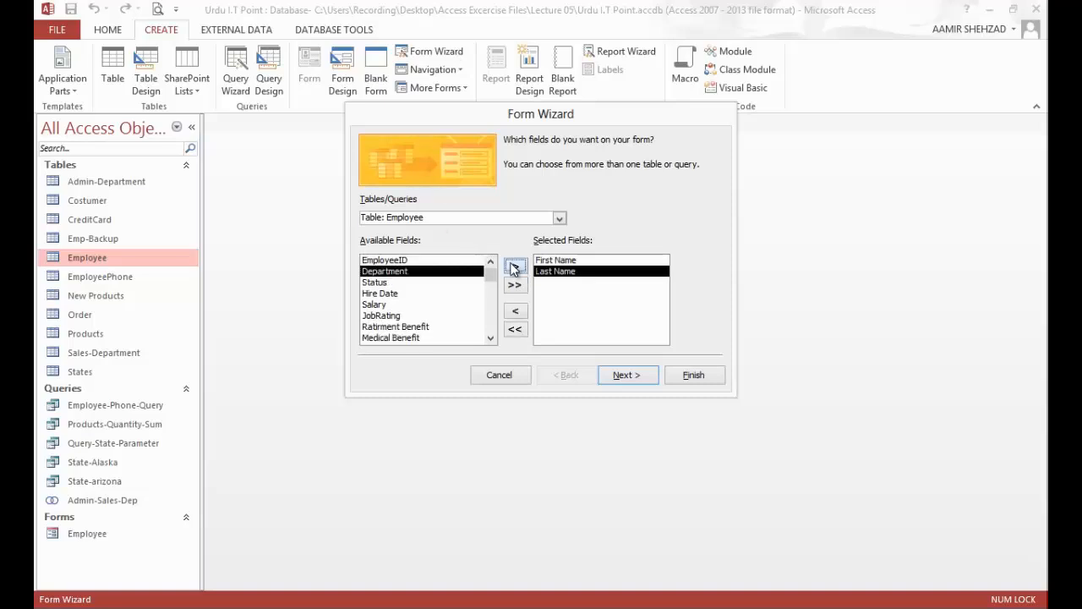
left_click(513, 267)
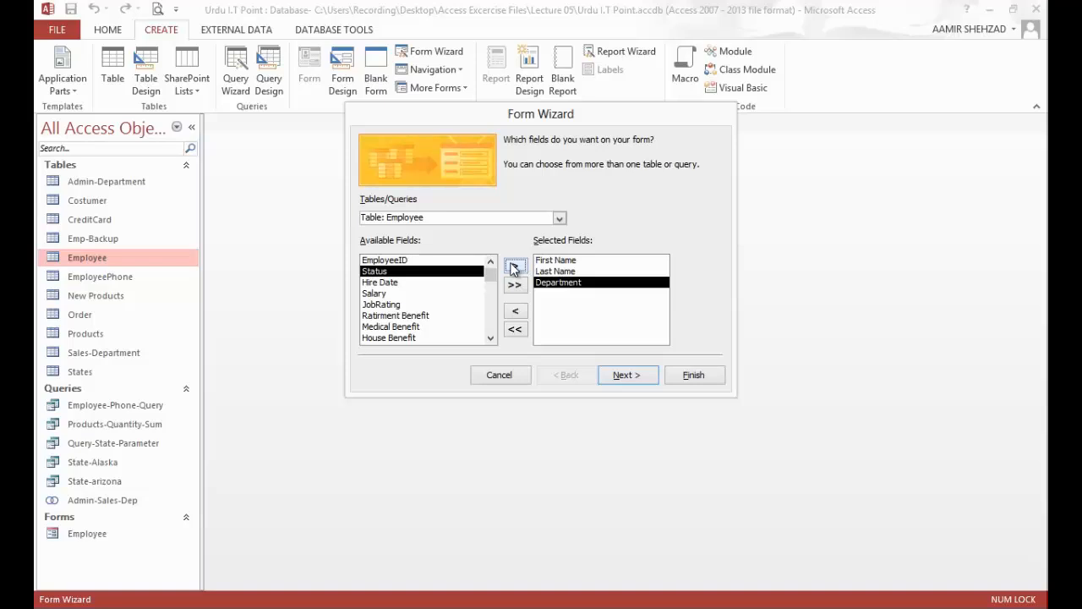
Step: Add the Type and TelephoneNumber fields from the EmployeePhone table to the wizard's selected fields
left_click(559, 218)
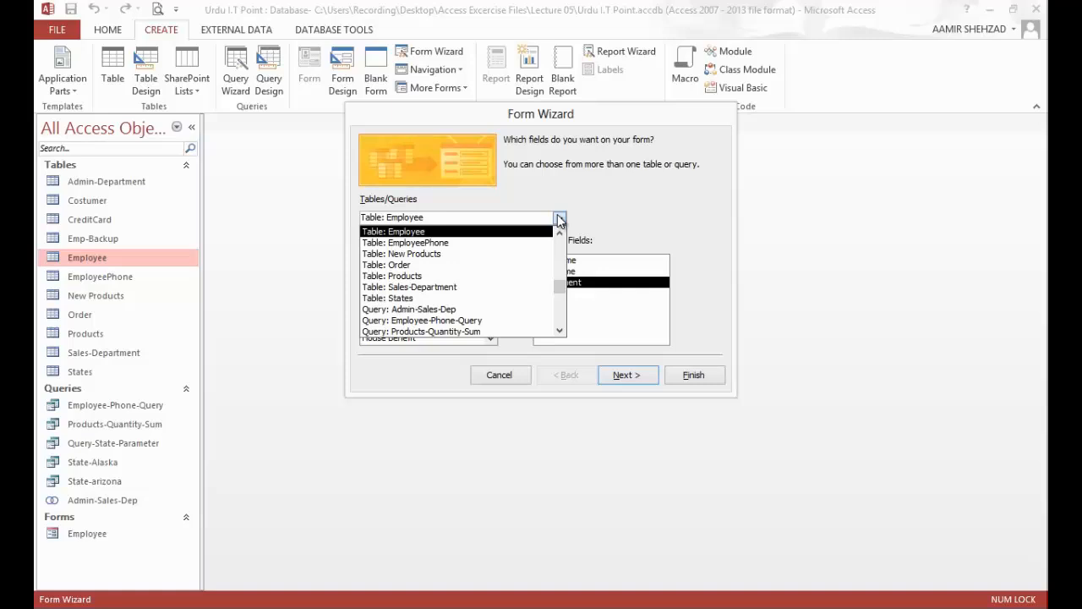
left_click(520, 244)
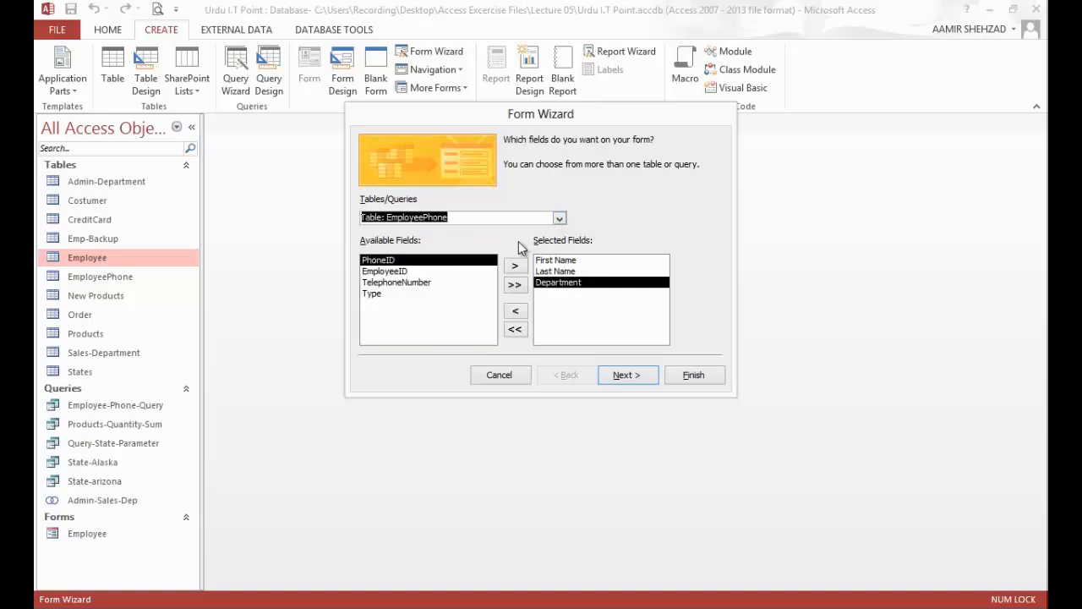
left_click(390, 292)
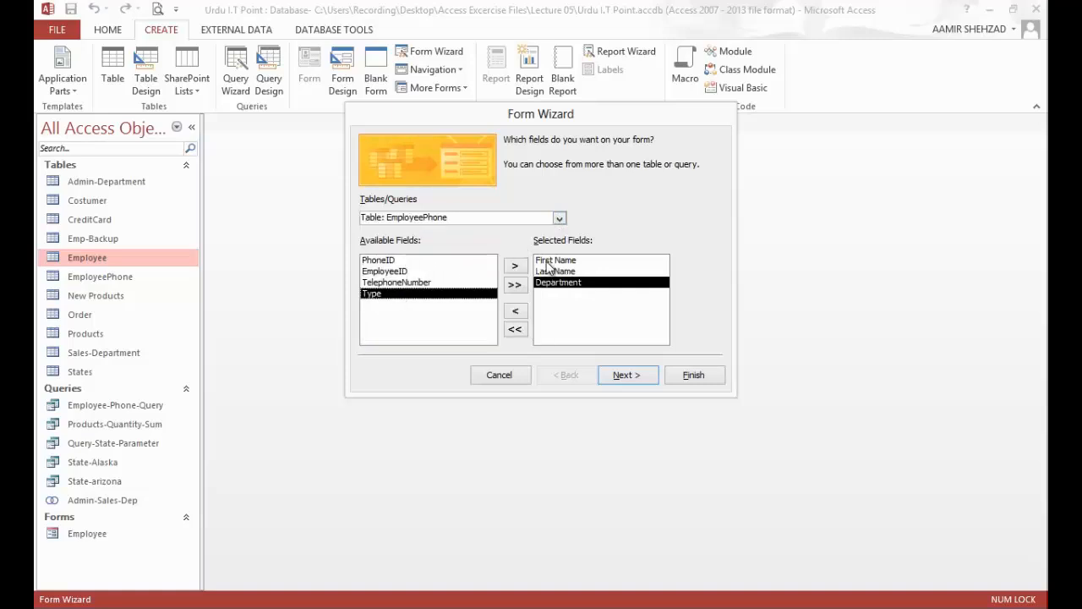
left_click(514, 268)
left_click(514, 268)
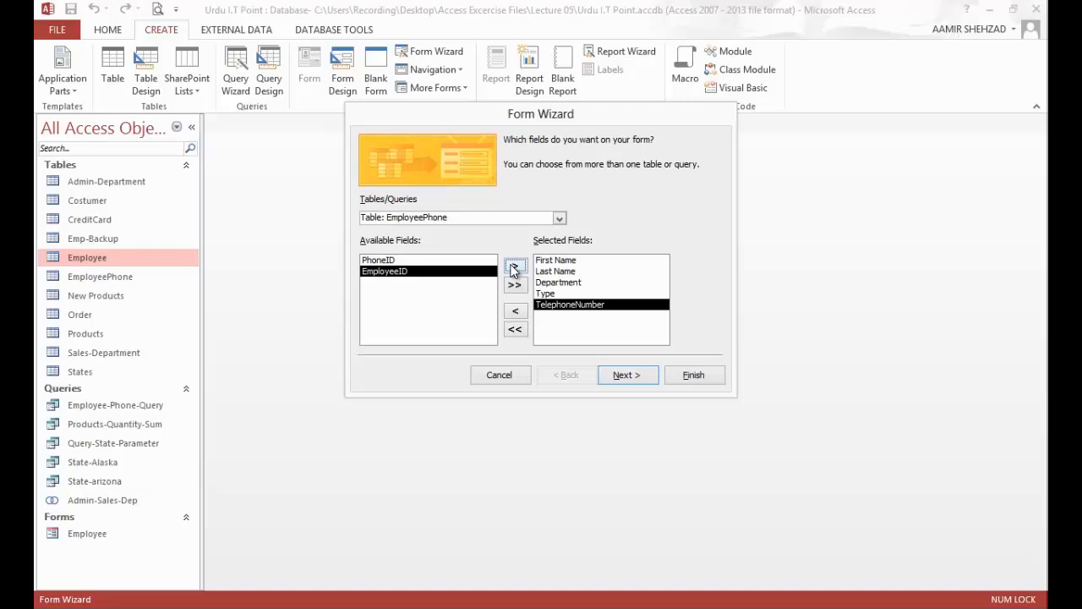
Step: View the data by Employee as linked forms and finish the wizard with the titles Employee1 and EmployeePhone
left_click(614, 379)
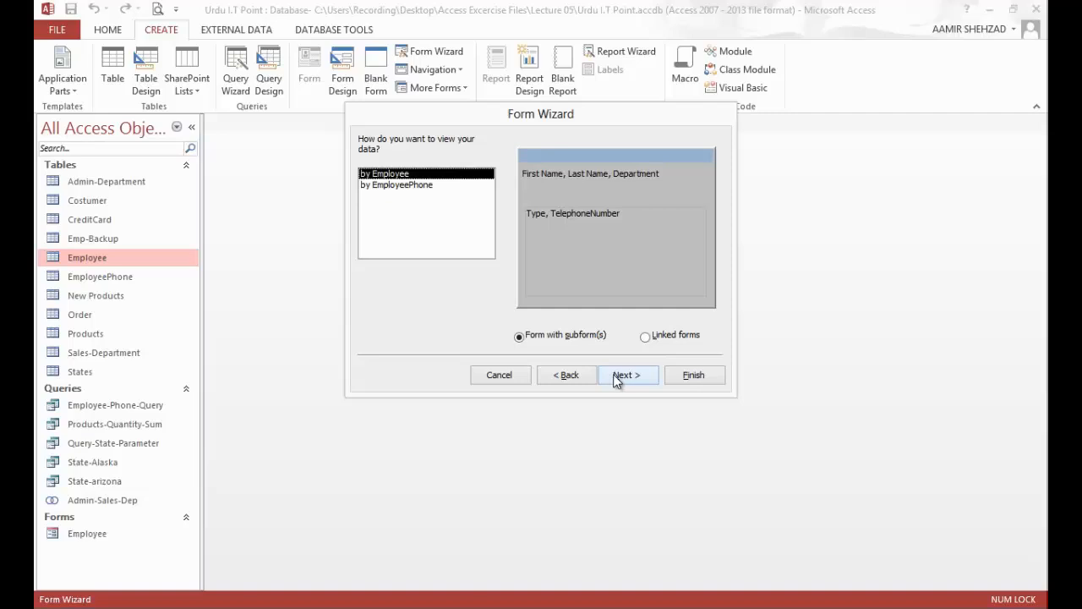
left_click(645, 337)
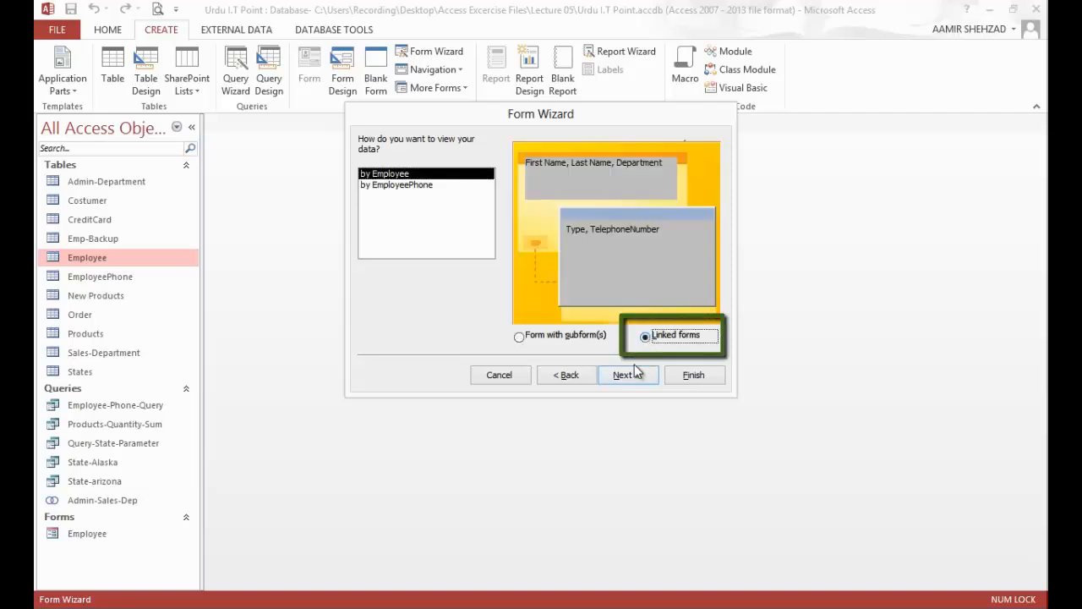
left_click(636, 374)
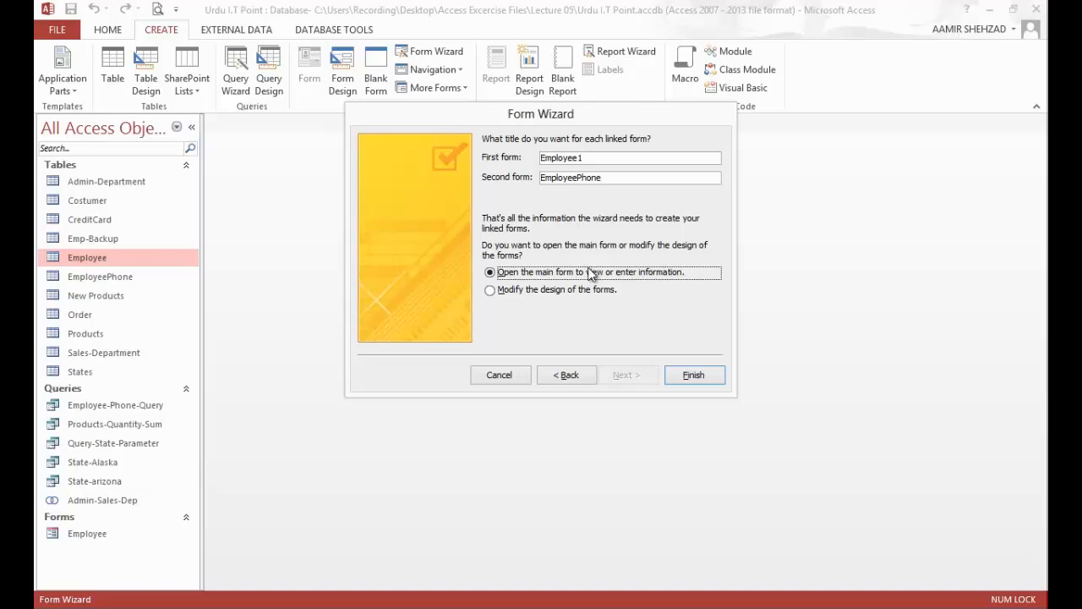
left_click(693, 374)
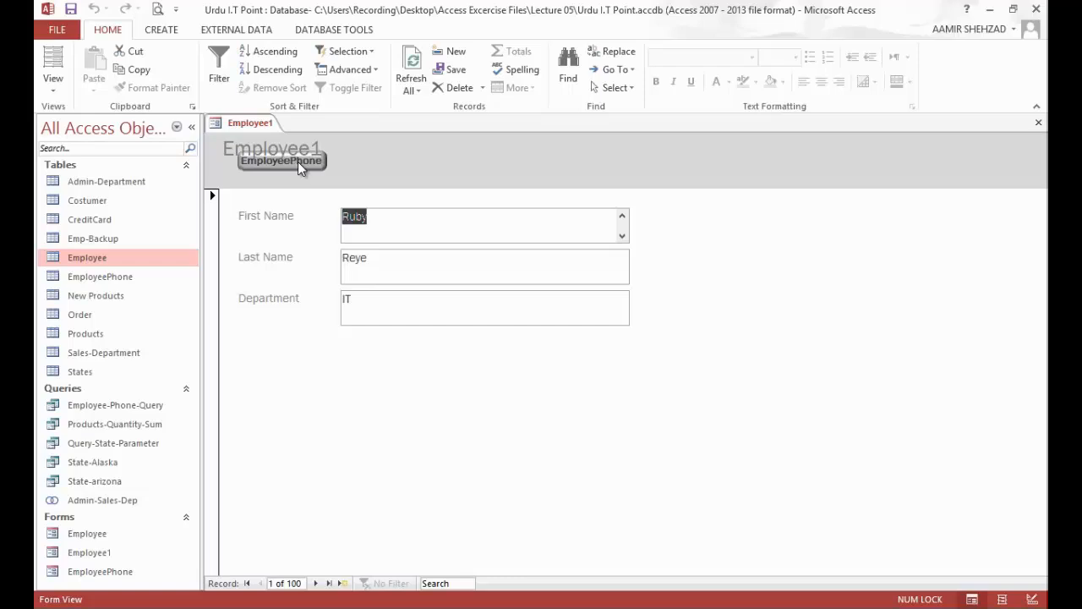
left_click(412, 268)
left_click(408, 300)
left_click(400, 212)
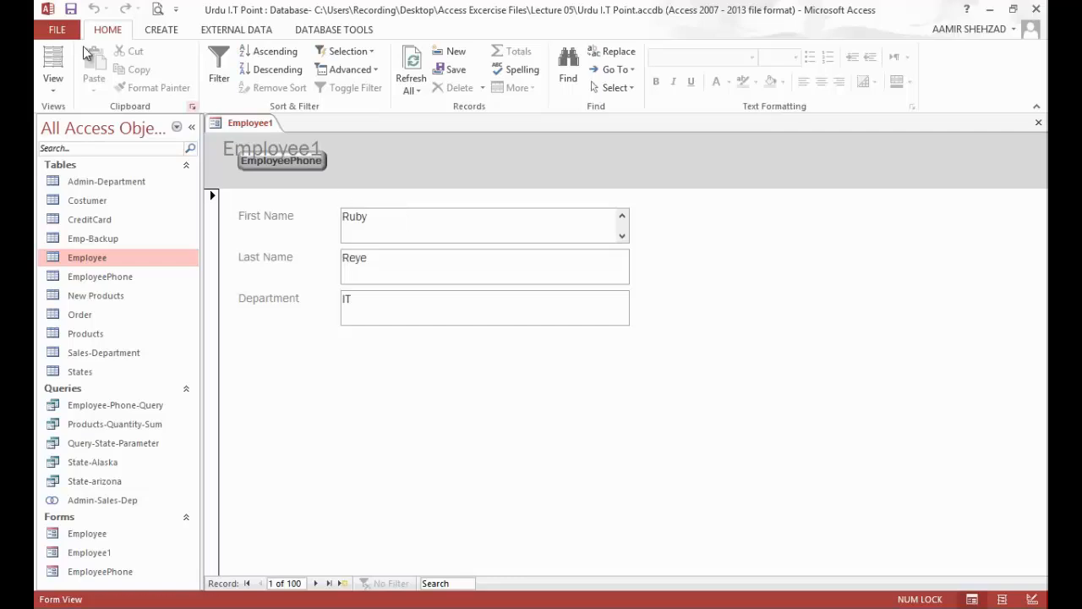
Step: In Layout View, separate the EmployeePhone button from the overlapping Employee1 title in the form header, and return to Form View
left_click(54, 61)
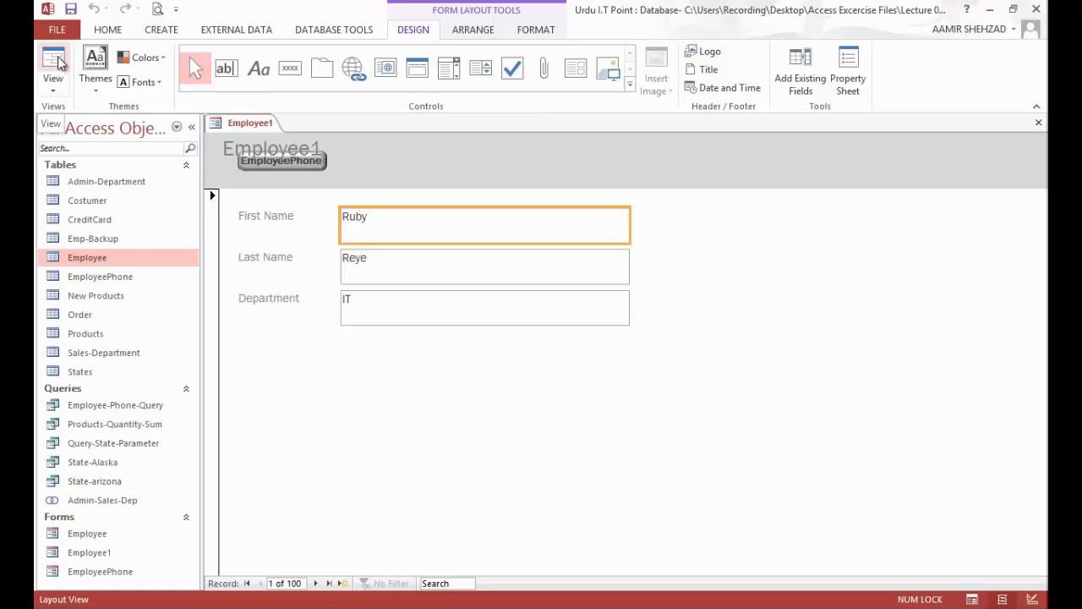
left_click(293, 154)
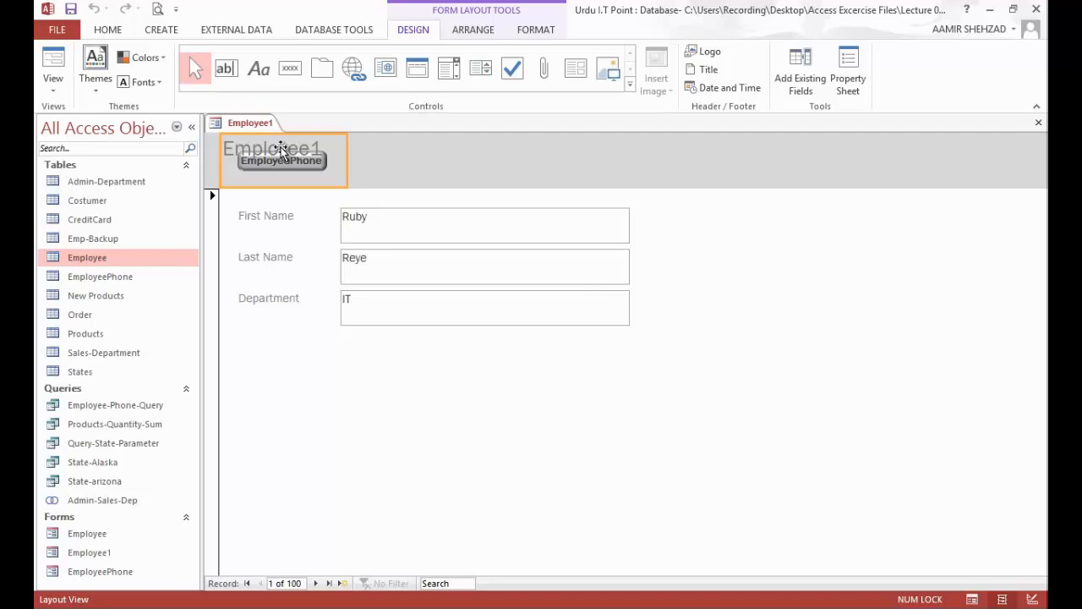
left_click_drag(280, 151, 449, 155)
left_click(288, 161)
left_click_drag(391, 175, 651, 176)
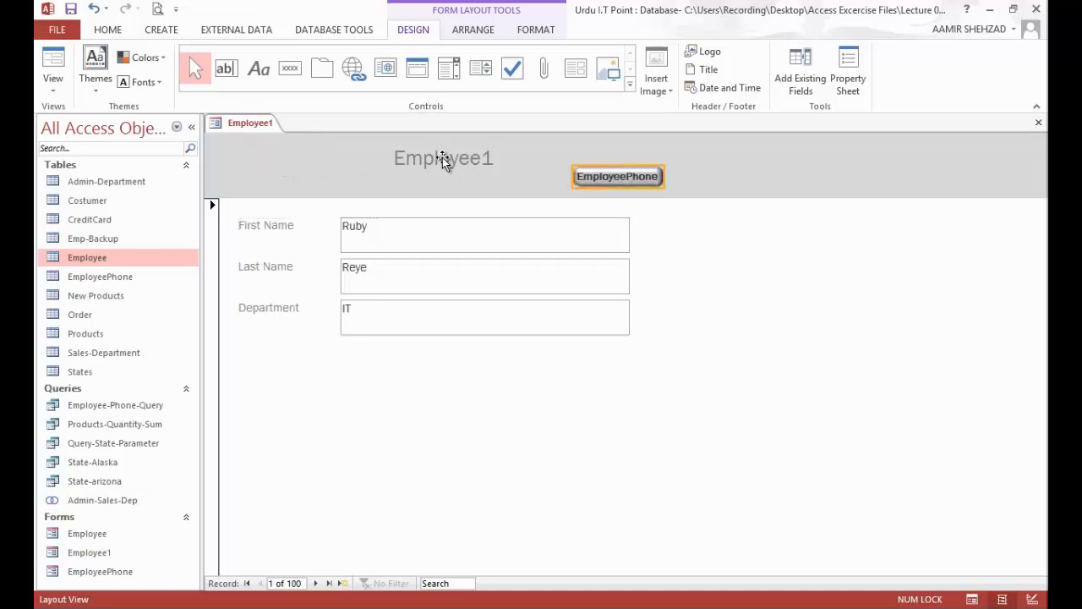
left_click_drag(443, 159, 272, 151)
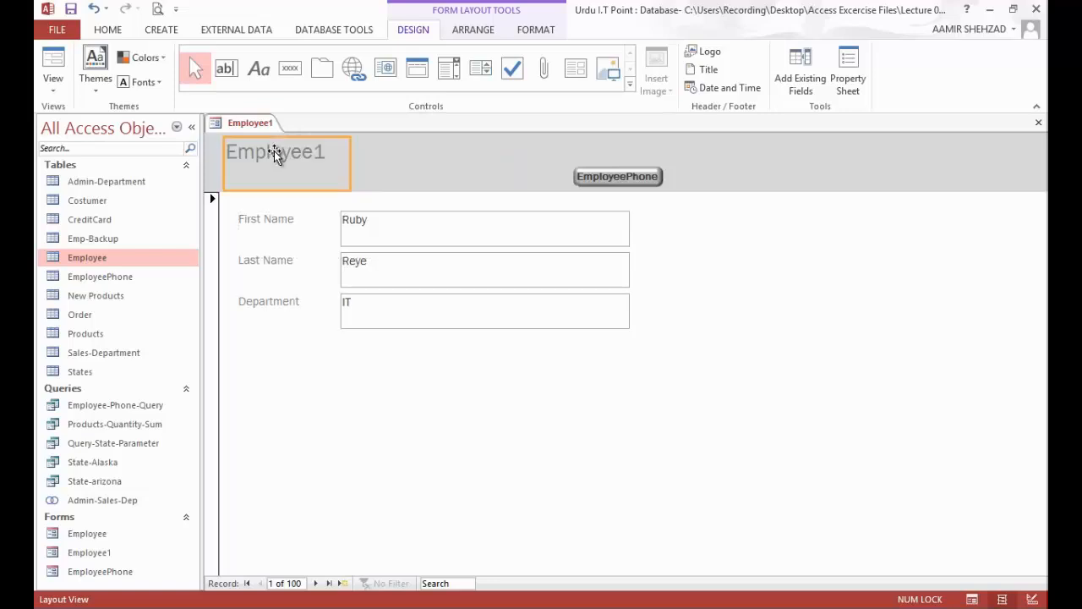
left_click(54, 61)
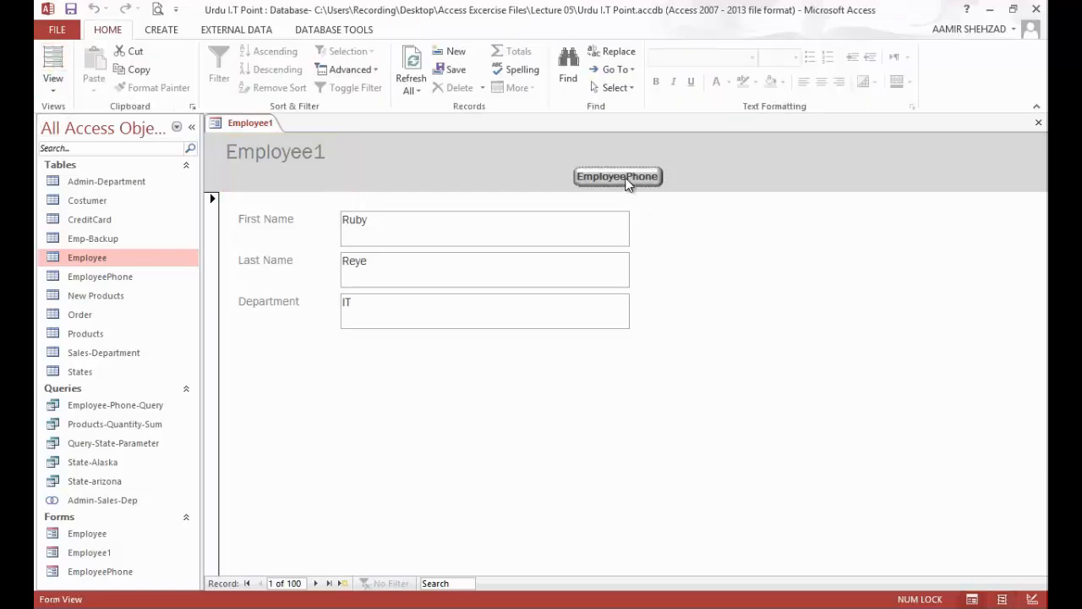
Step: Advance to the third employee record, view its linked EmployeePhone form and close that form
left_click(316, 583)
left_click(317, 584)
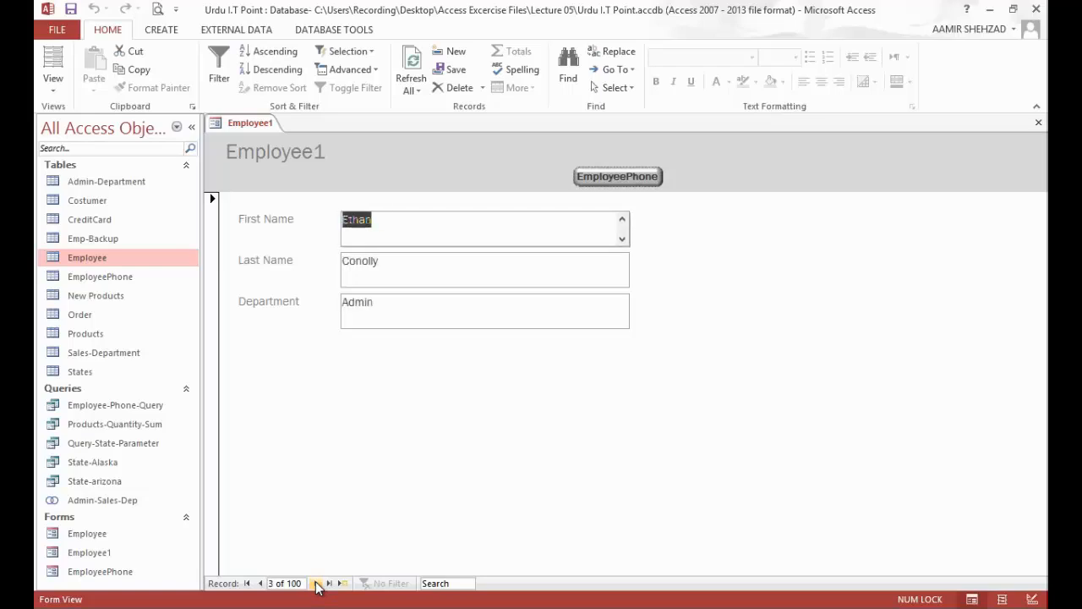
left_click(635, 180)
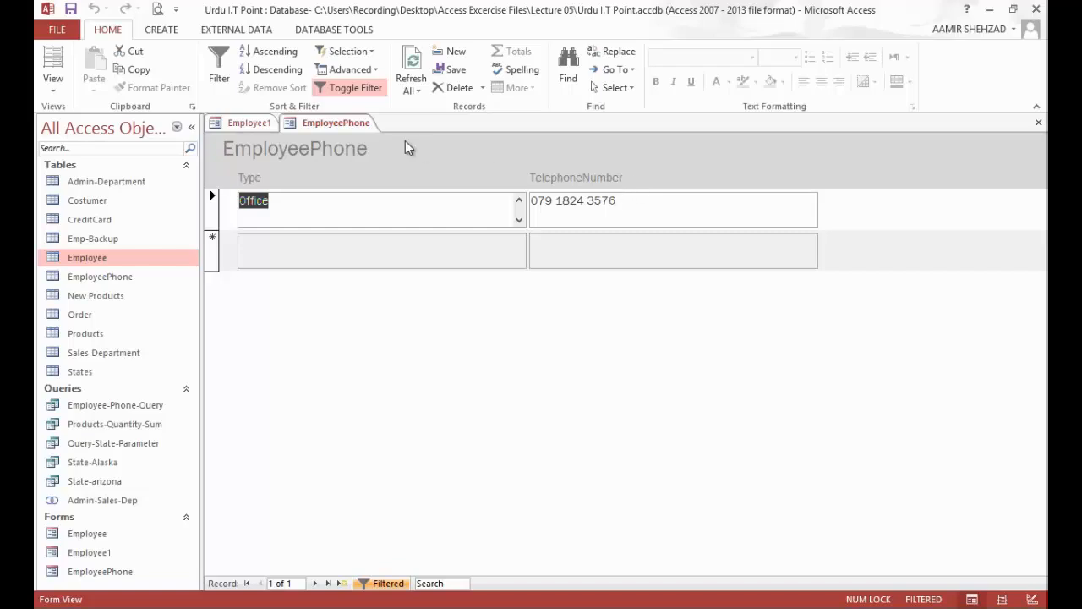
right_click(348, 124)
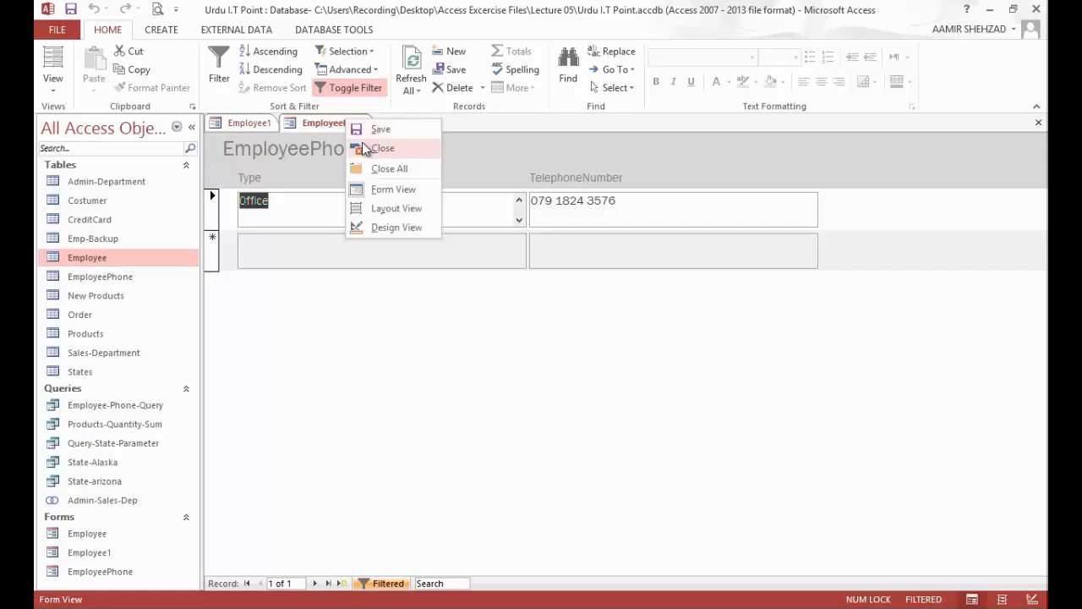
left_click(364, 149)
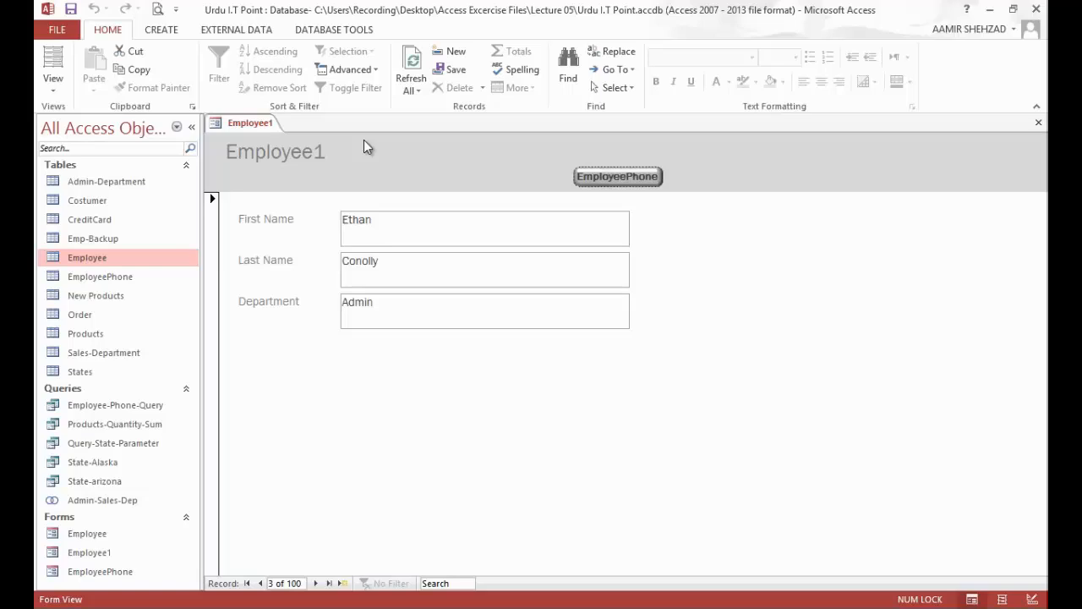
Step: Close the Employee1 form without saving its design changes and open the saved Employee form
right_click(256, 124)
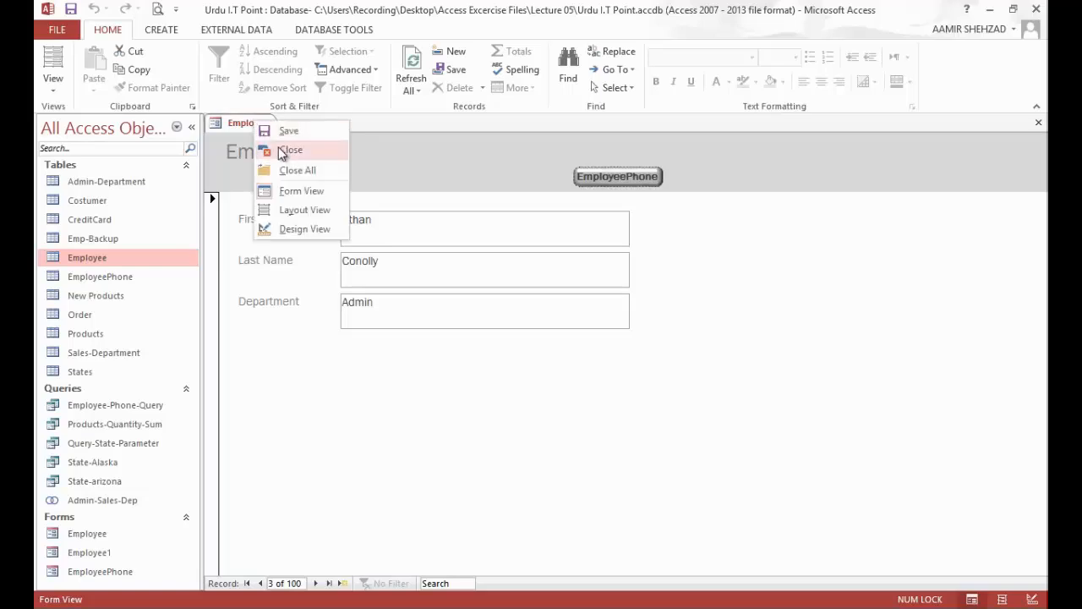
left_click(286, 151)
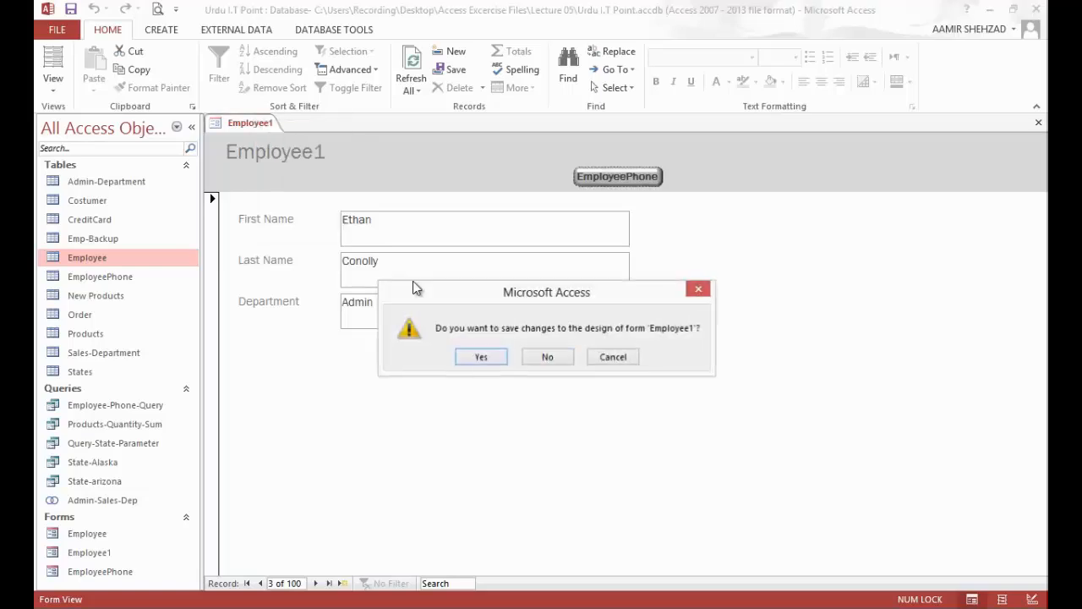
left_click(531, 361)
left_click(89, 534)
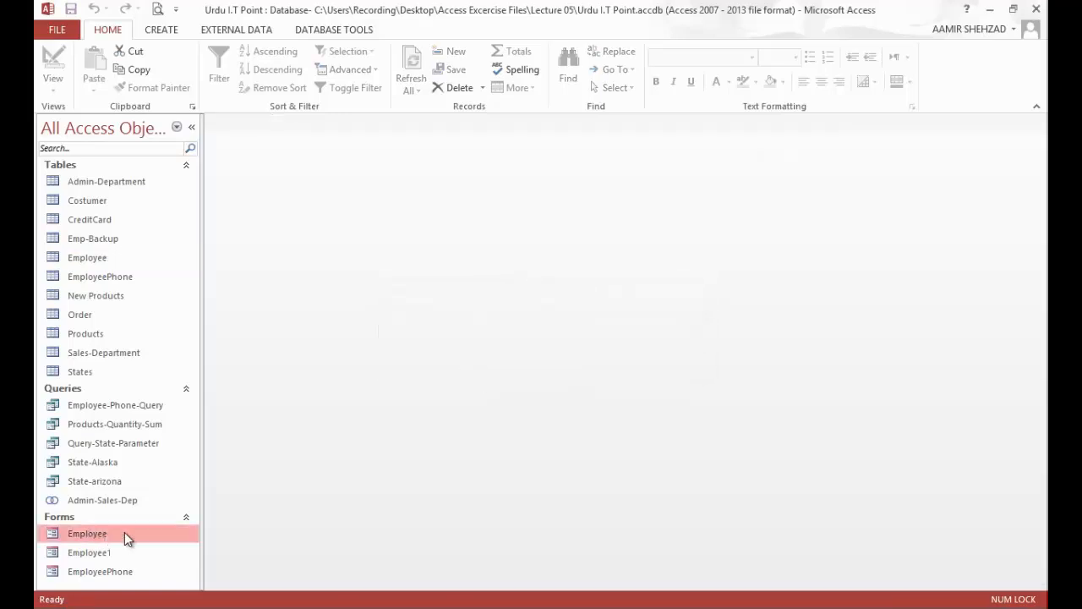
double_click(125, 534)
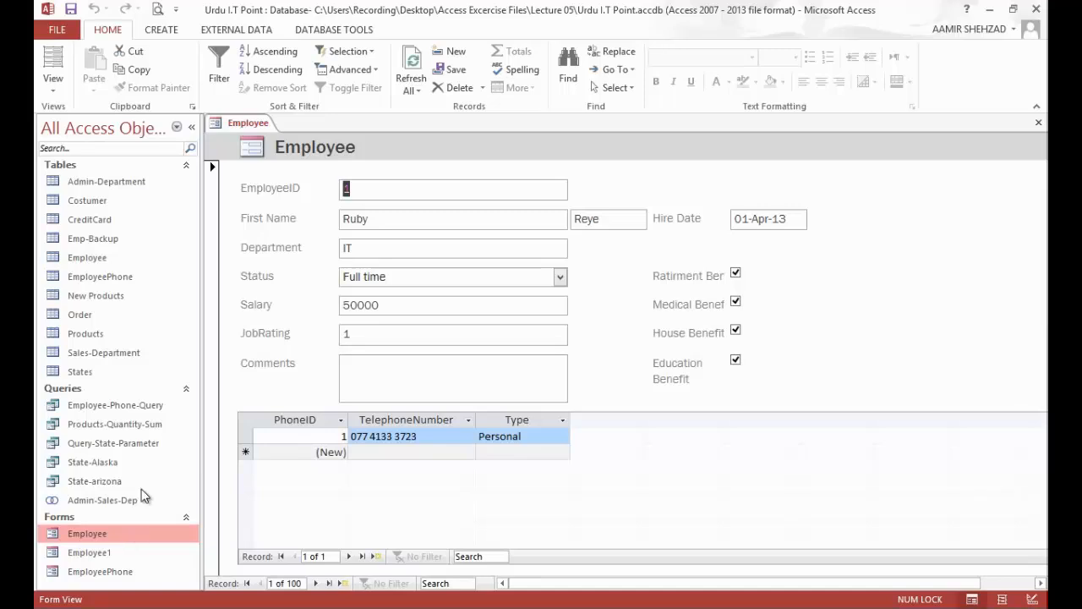
Step: Switch the Employee form back and forth between Form View and Layout View to compare them, ending in Layout View
left_click(64, 92)
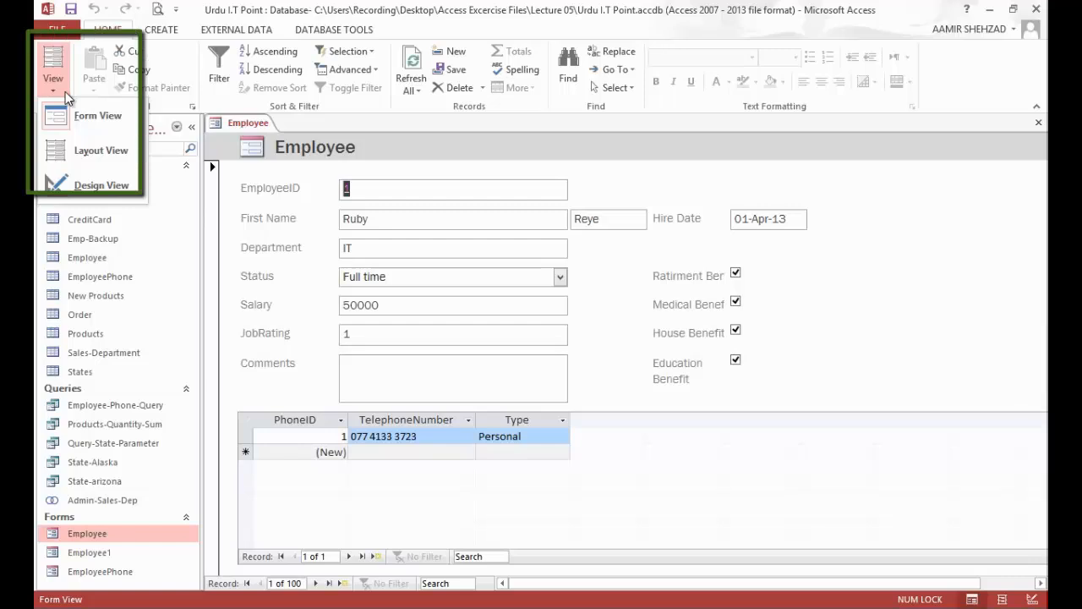
left_click(91, 150)
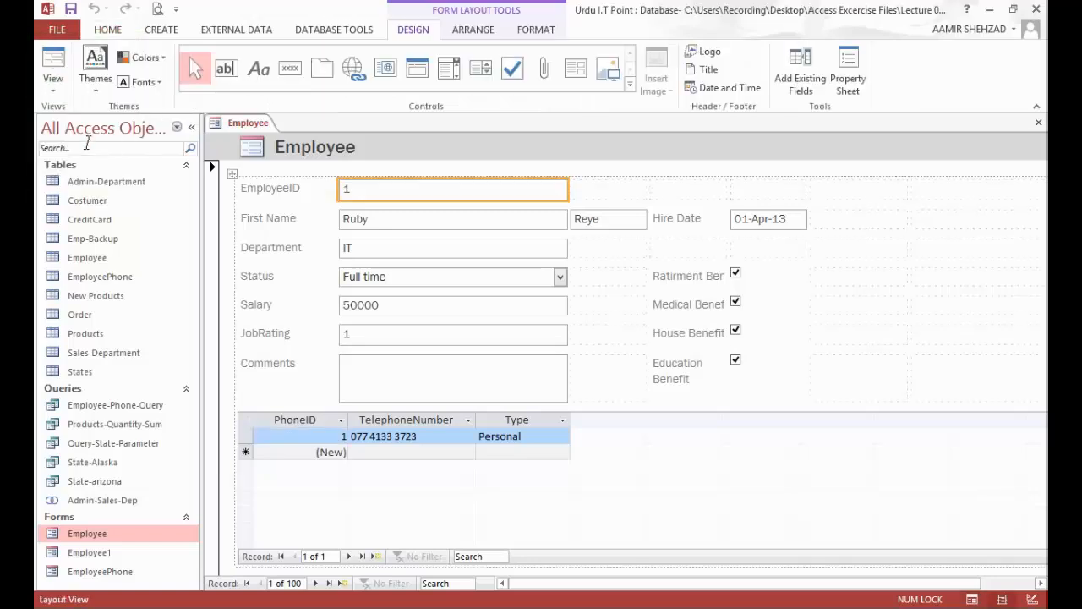
left_click(54, 60)
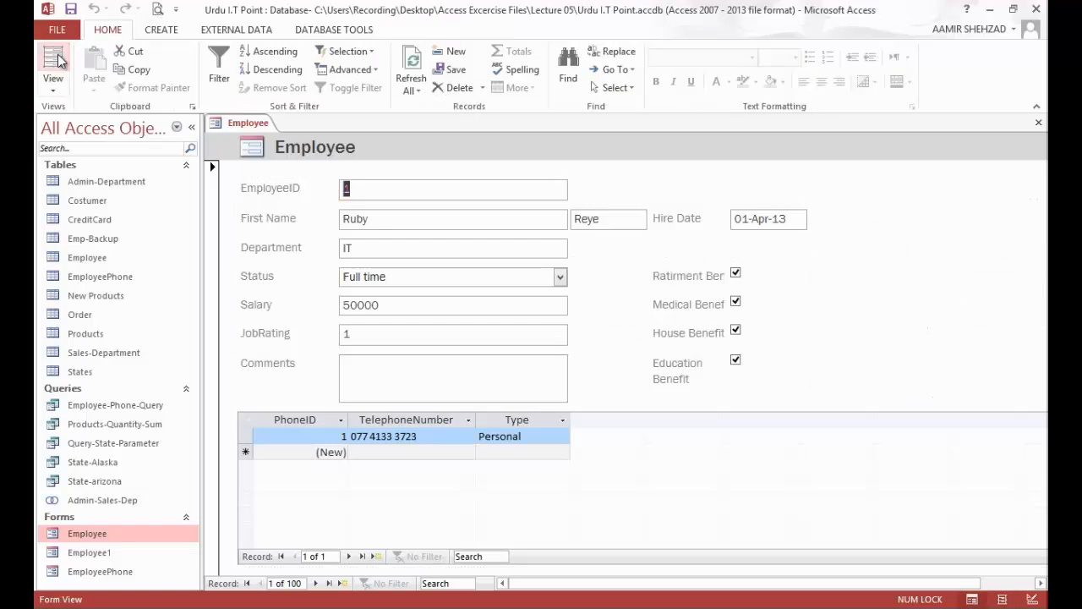
left_click(54, 59)
left_click(56, 59)
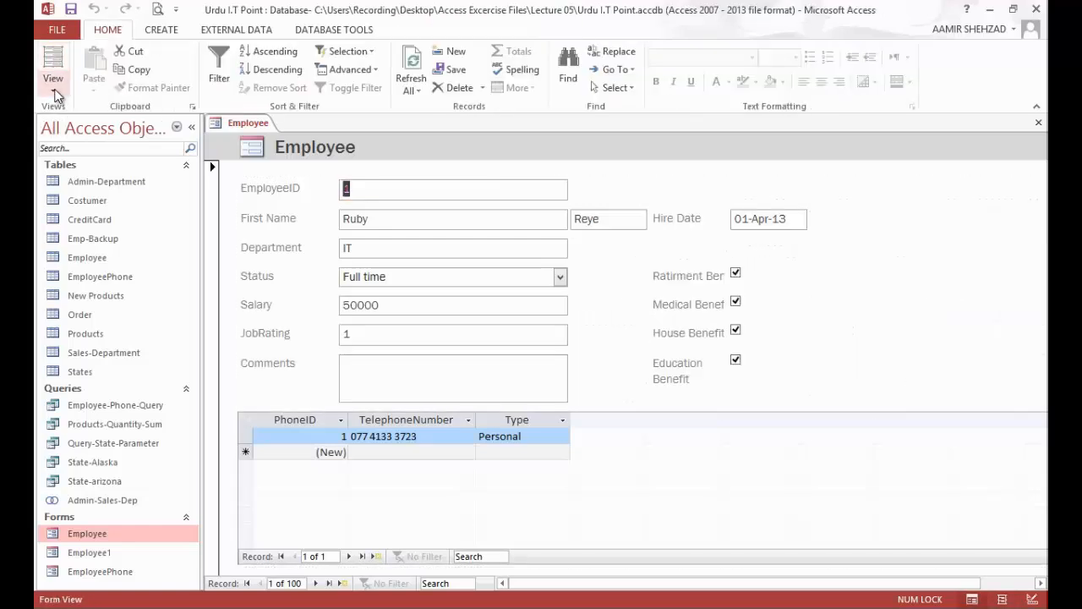
left_click(56, 91)
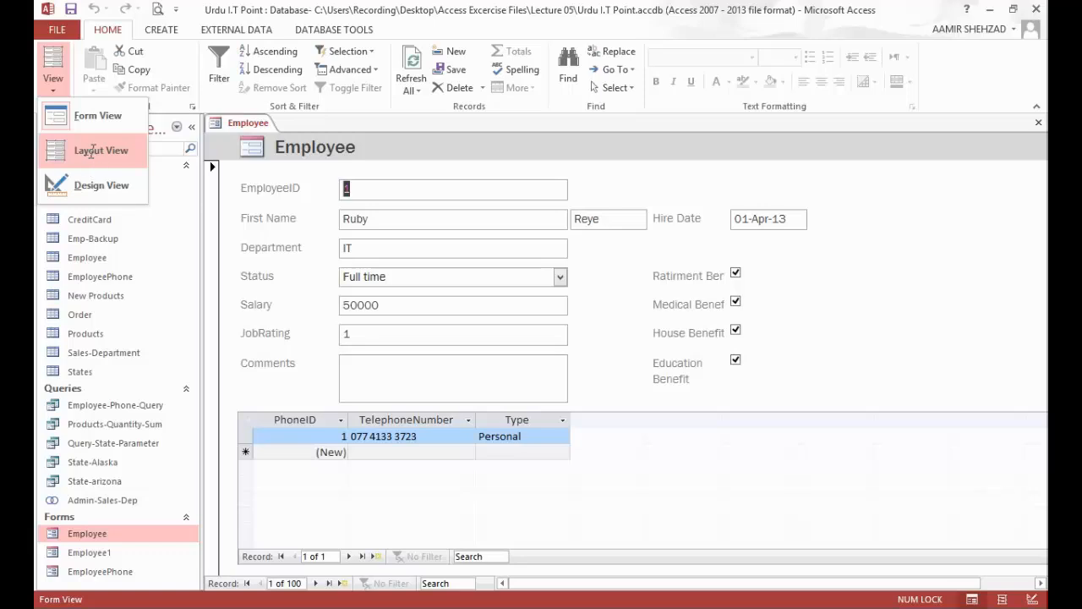
left_click(95, 157)
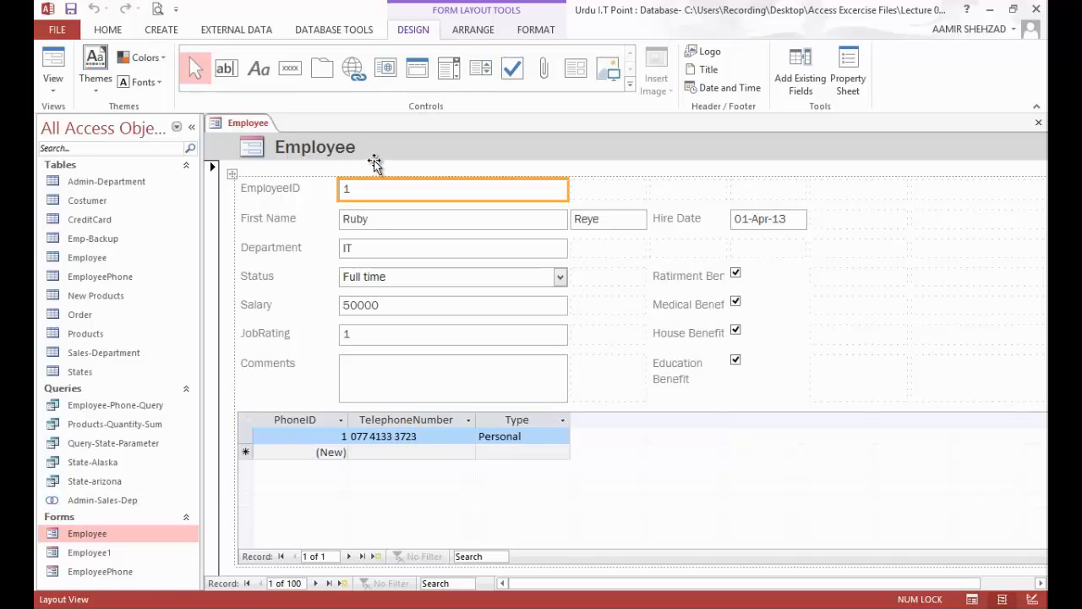
Step: Open the Employee form in Design View and make the Form Header section slightly taller
left_click(52, 88)
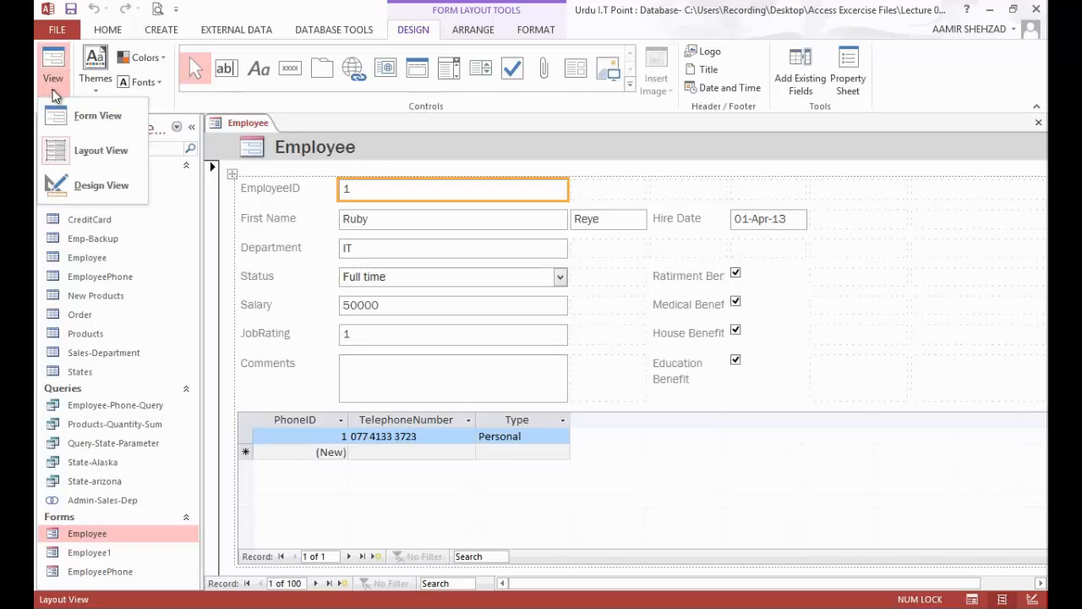
left_click(95, 187)
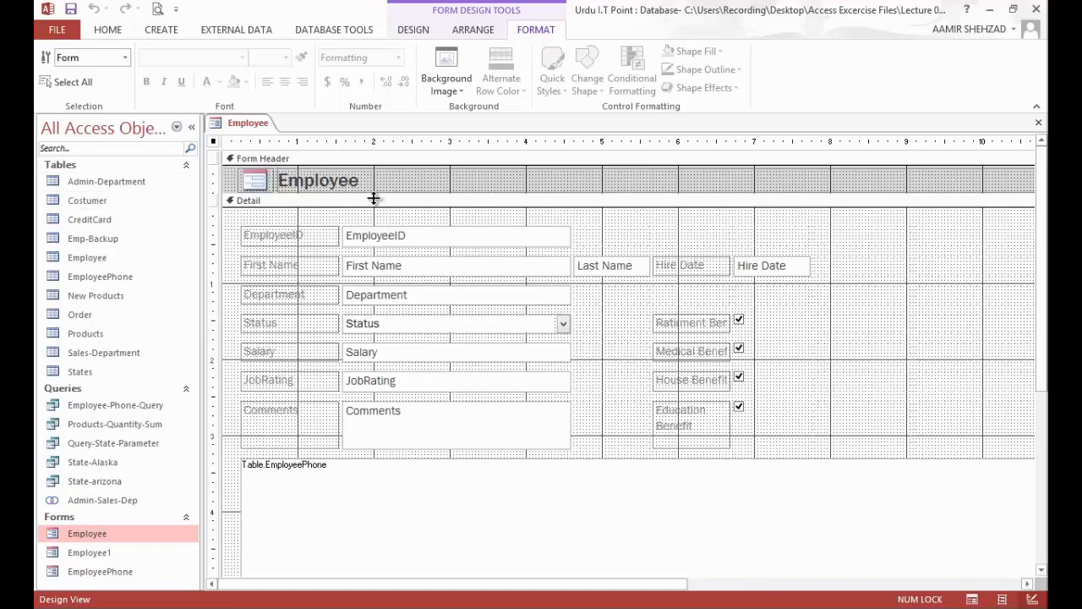
left_click_drag(380, 195, 380, 205)
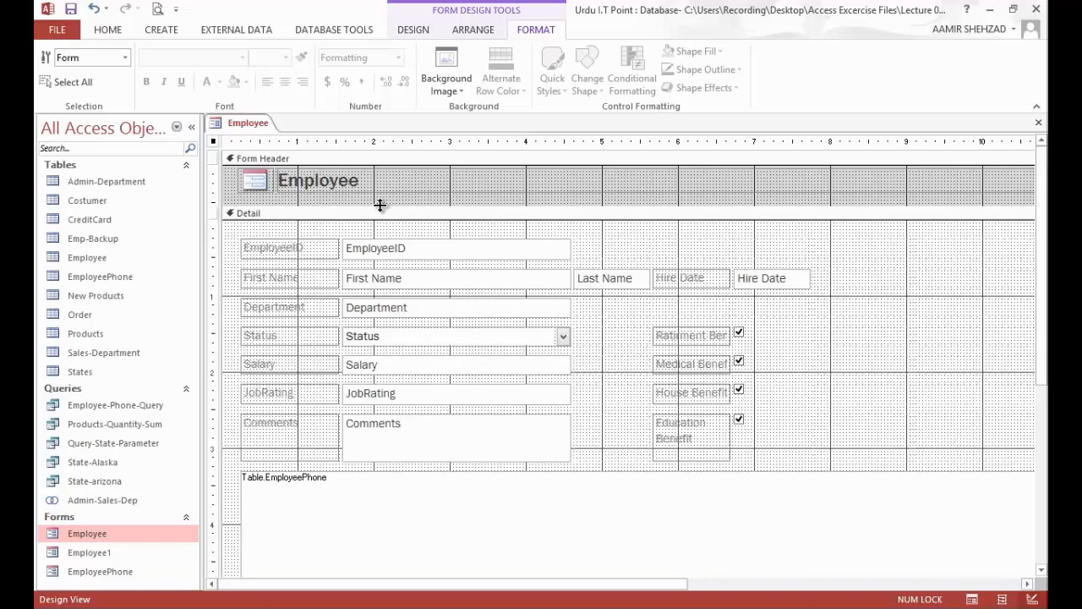
Step: Draw a horizontal line about 7.5 inches long beneath the Employee title in the form header and preview it in Form View
left_click(413, 31)
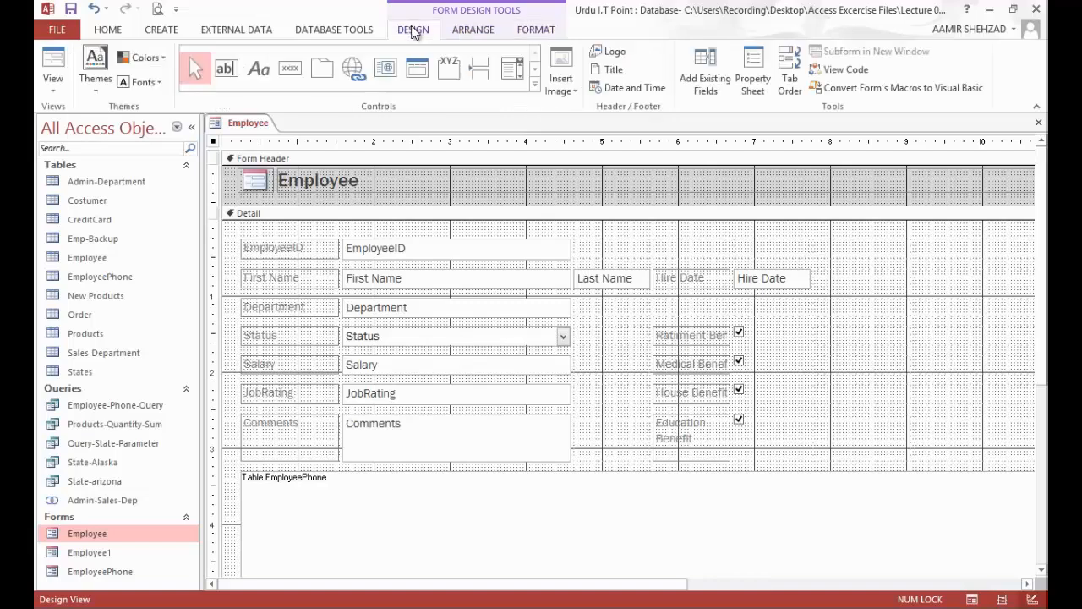
left_click(536, 71)
left_click(535, 68)
left_click(536, 54)
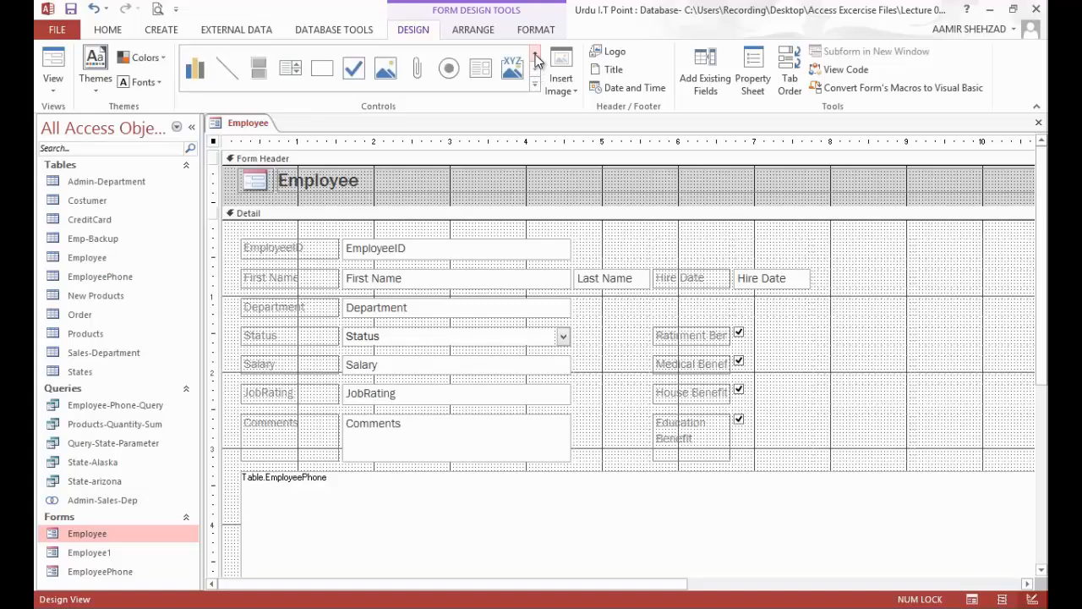
left_click(237, 74)
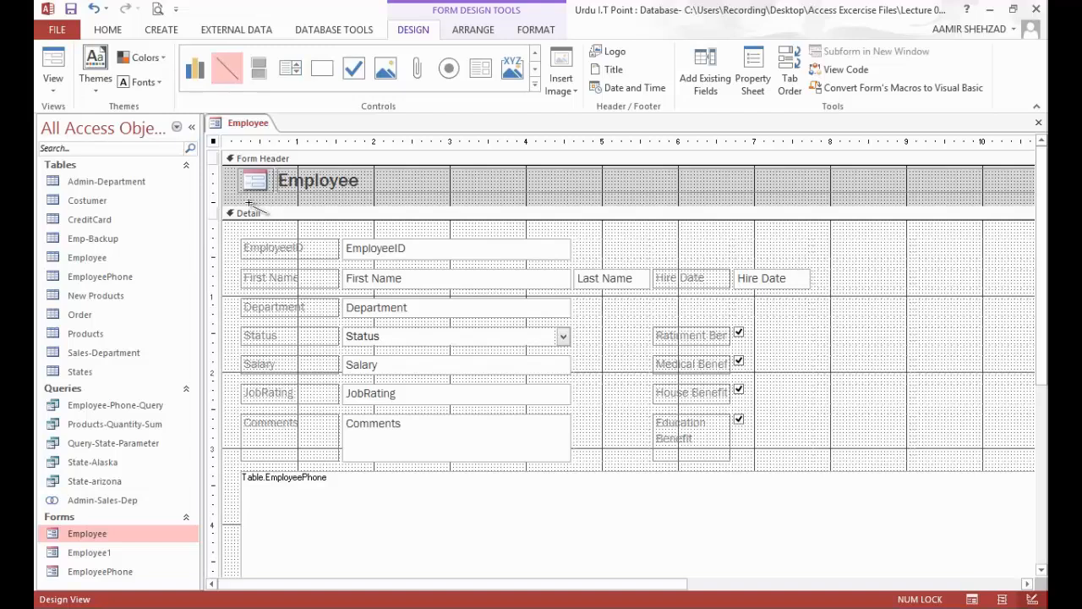
left_click_drag(241, 203, 763, 200)
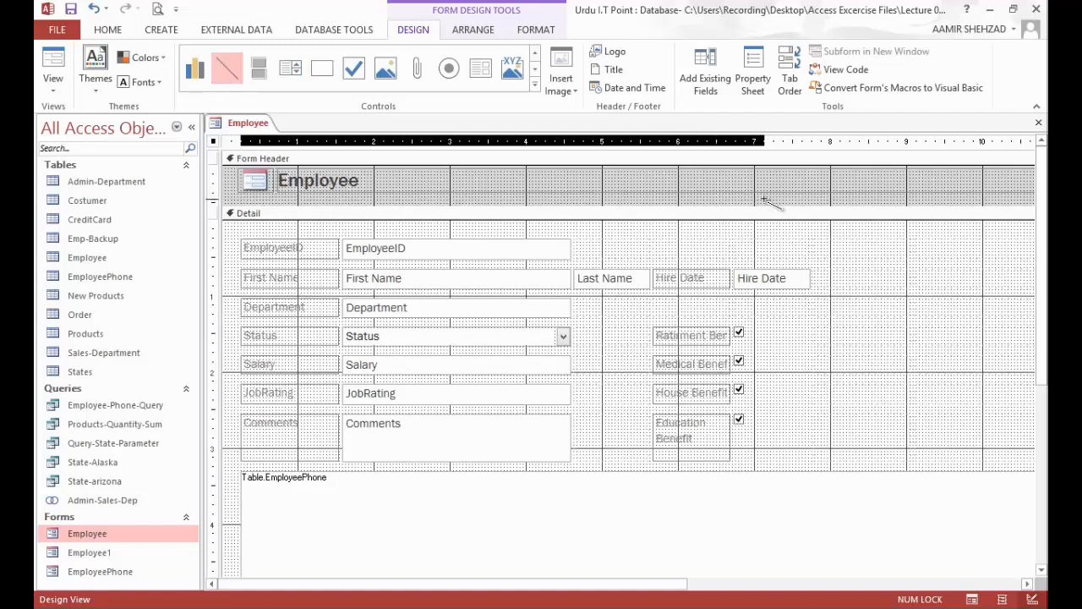
left_click_drag(764, 200, 795, 200)
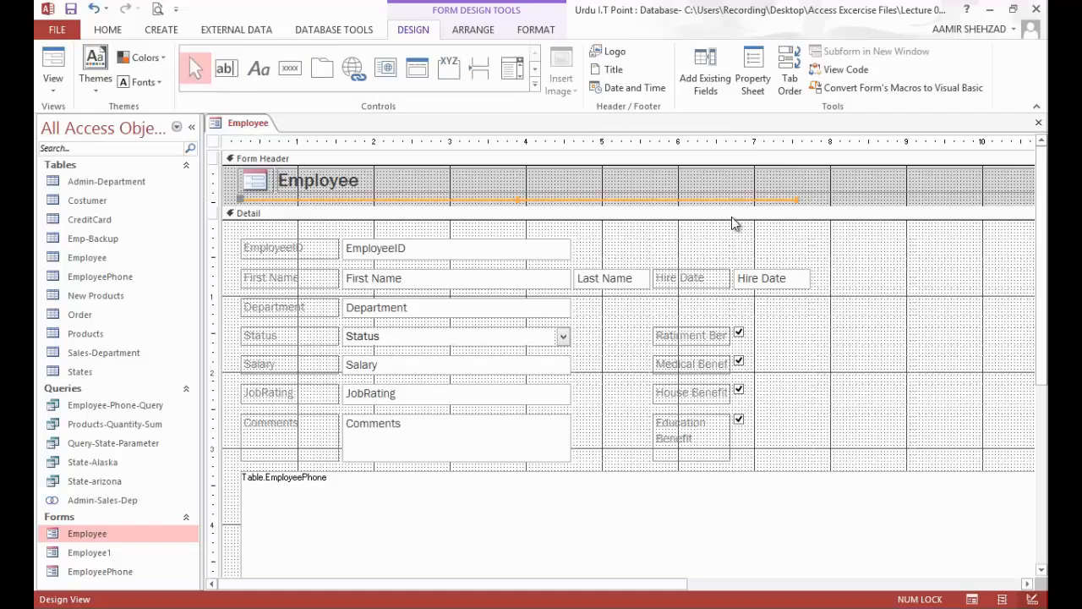
left_click(615, 236)
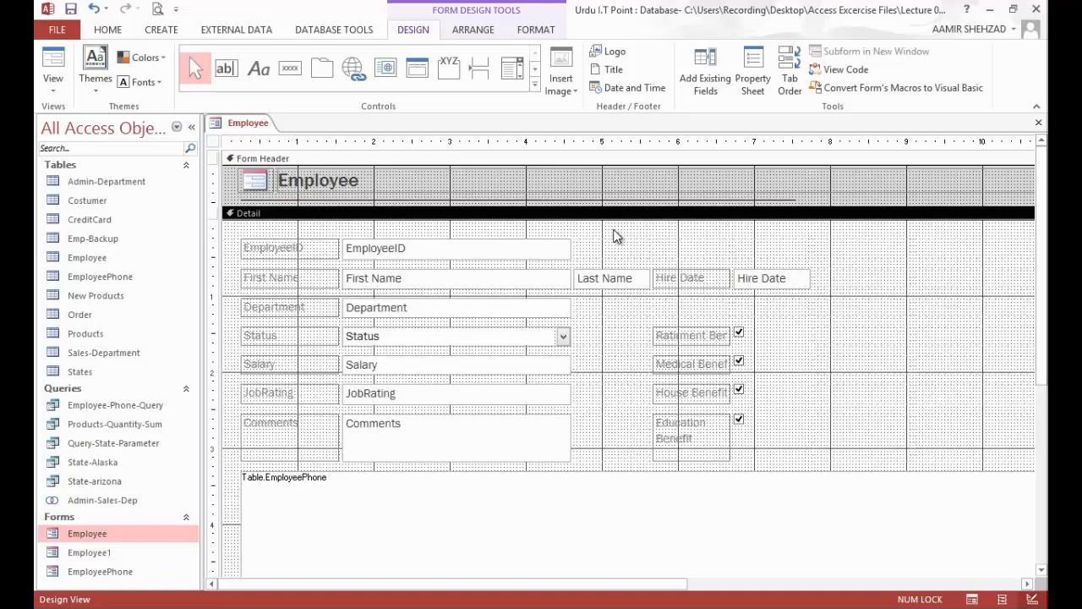
left_click(51, 64)
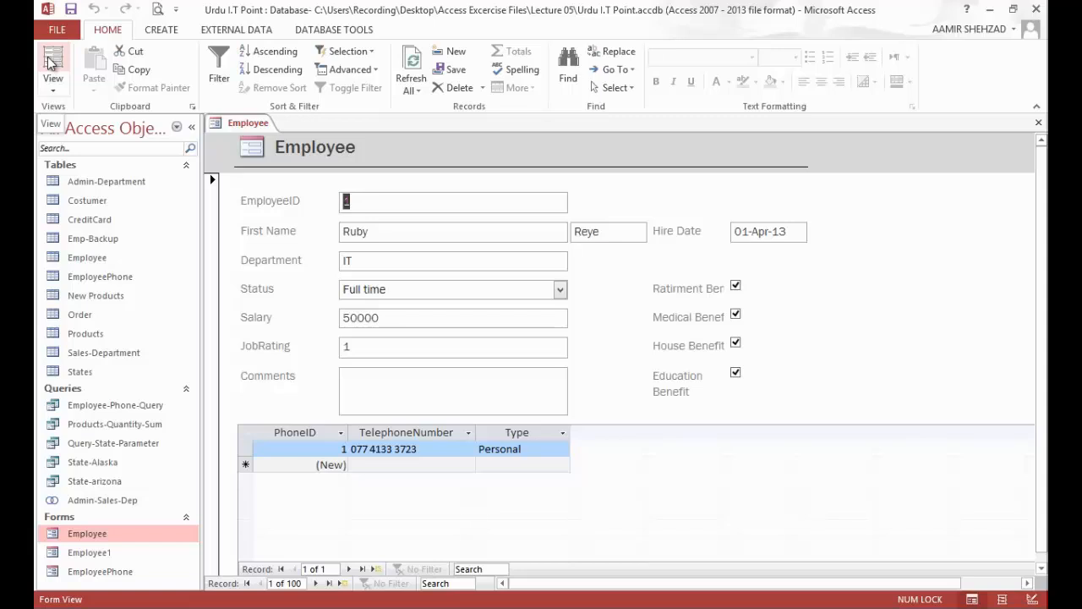
Step: In Design View, draw a rectangle about 2.2 by 2 inches around the four benefit labels and check boxes
left_click(52, 90)
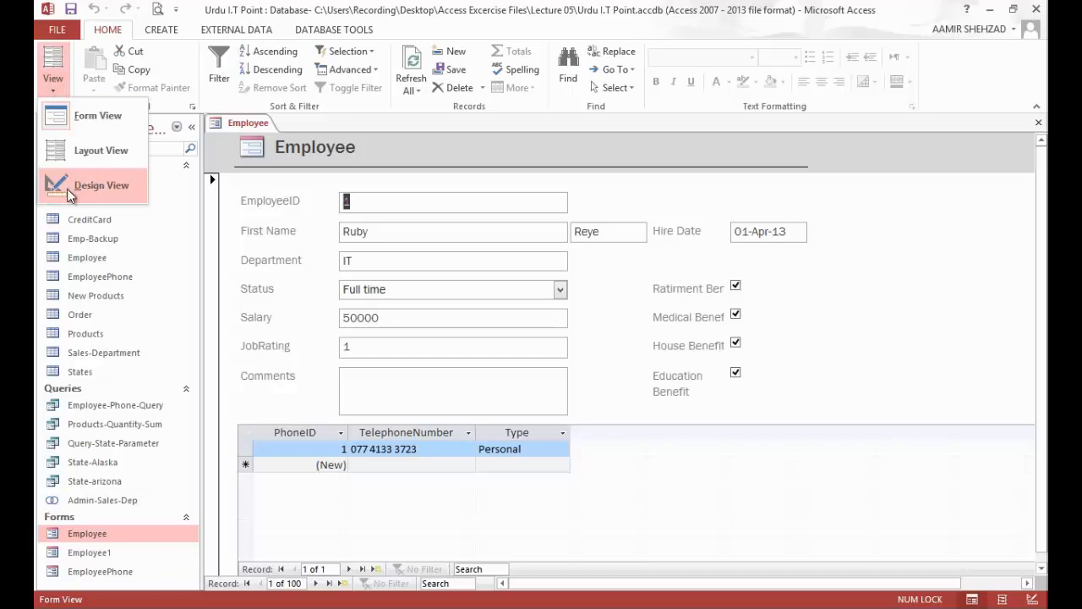
left_click(66, 189)
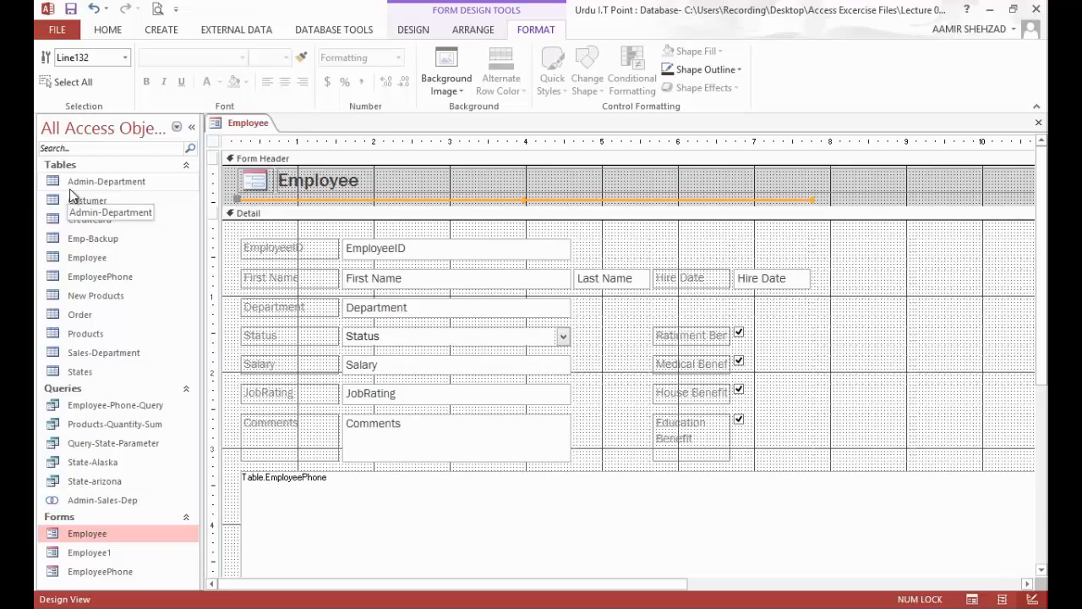
left_click(415, 31)
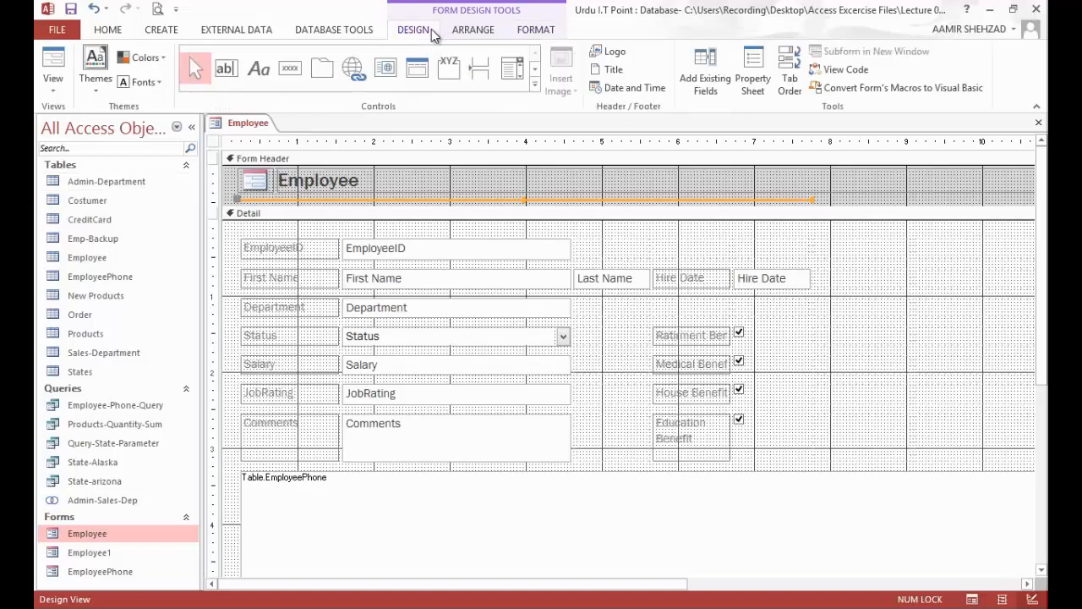
left_click(535, 71)
left_click(326, 70)
left_click_drag(622, 321, 788, 463)
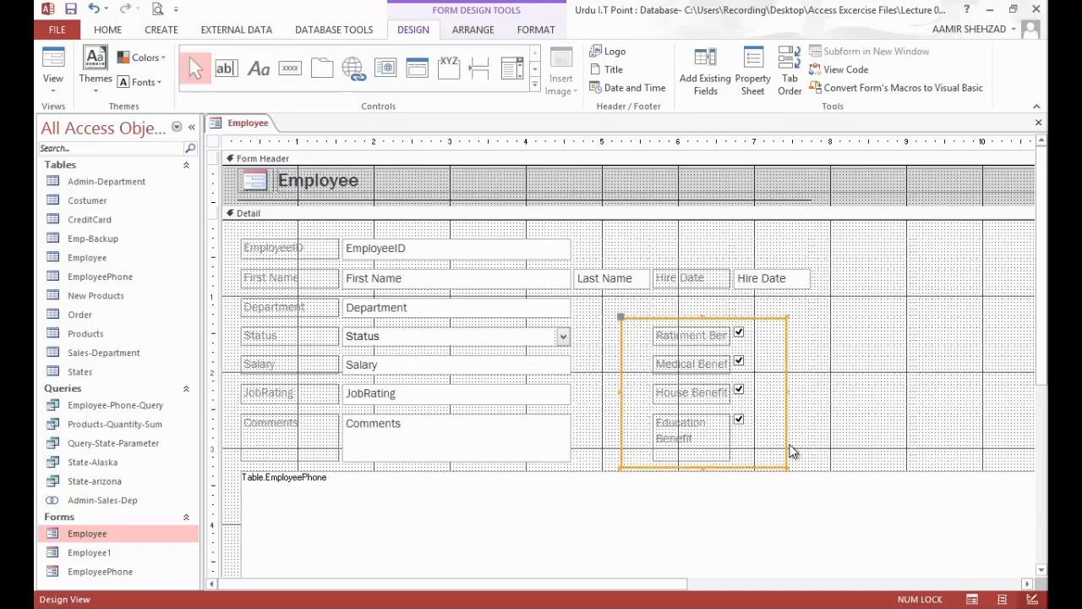
Step: Add a label reading Benefits at the upper edge of the rectangle around the check boxes
left_click(259, 68)
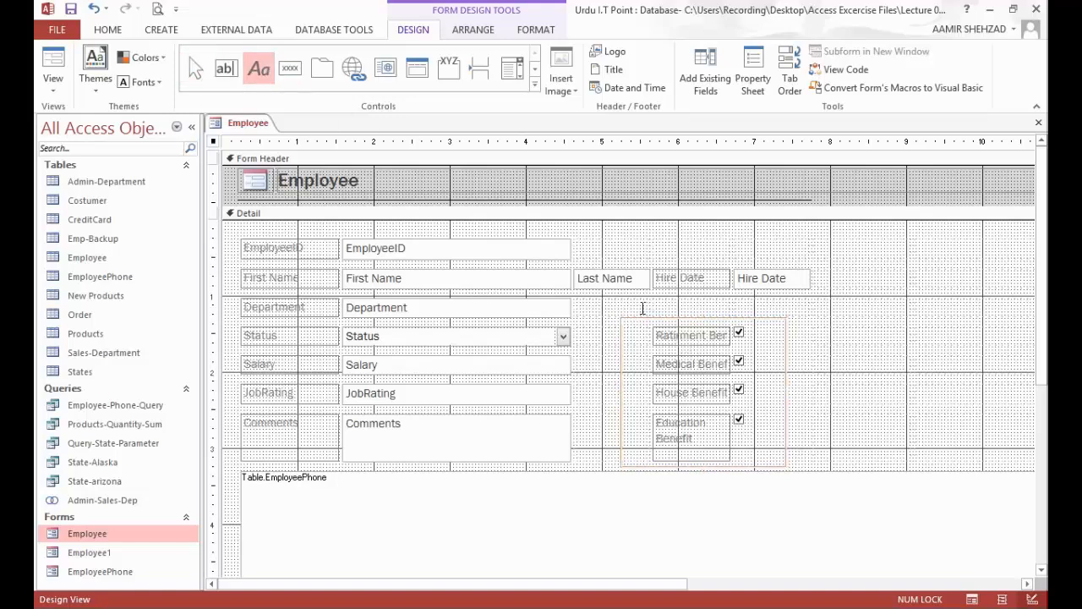
left_click(642, 312)
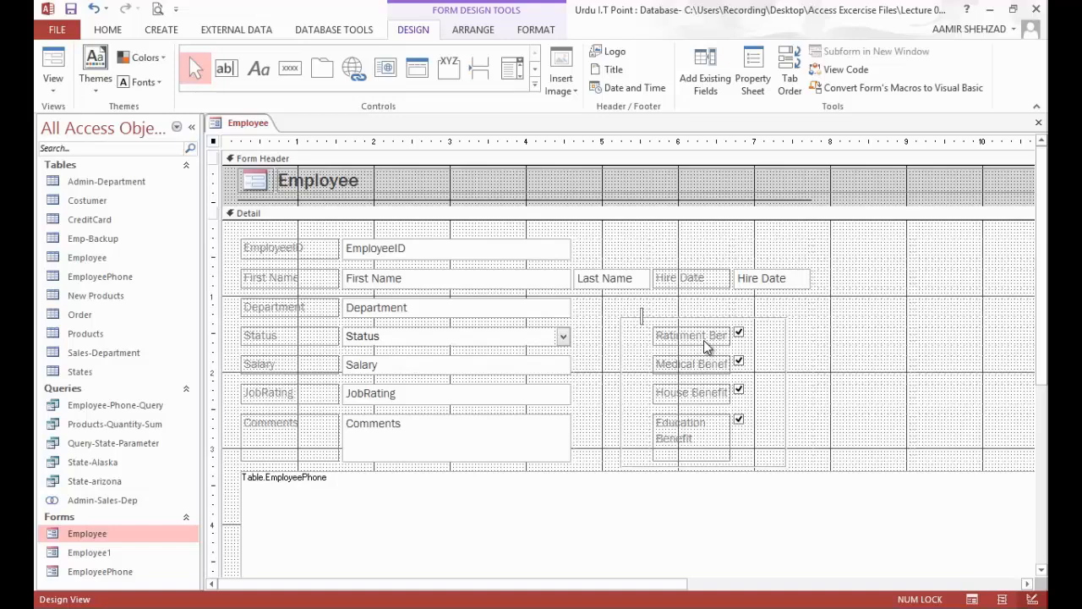
type("Benefits")
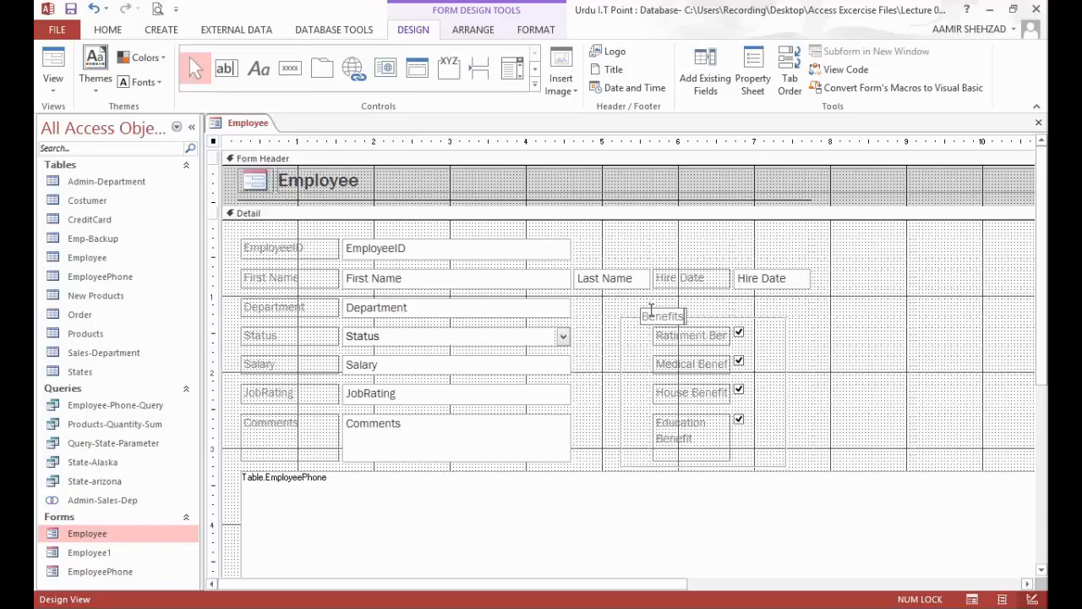
left_click(630, 365)
Step: Move the Benefits label into the layout cell directly below the Hire Date label, just above the rectangle
left_click(649, 318)
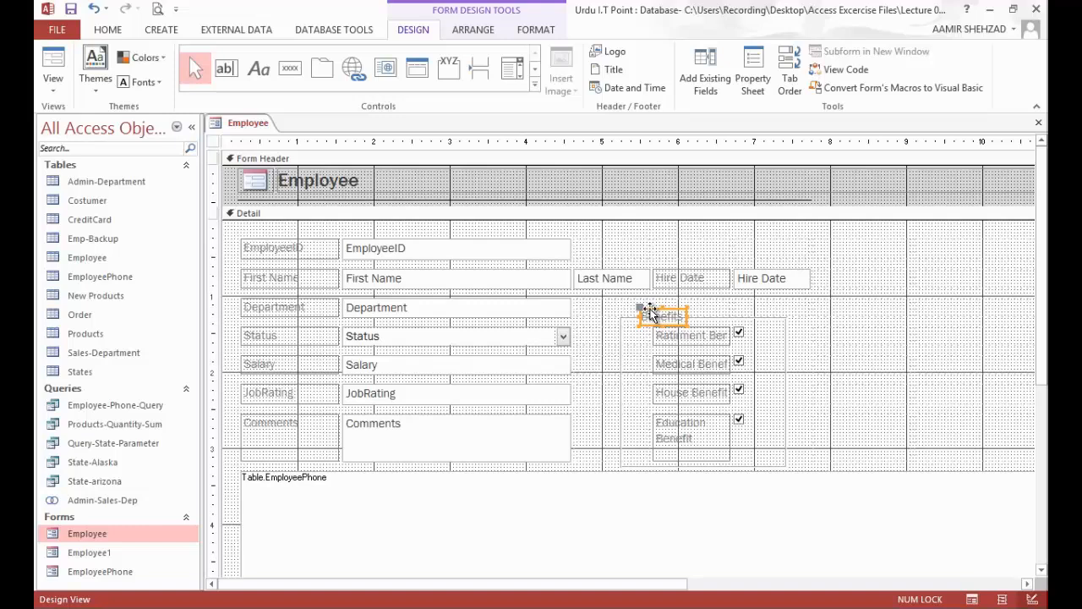
left_click_drag(648, 313, 648, 305)
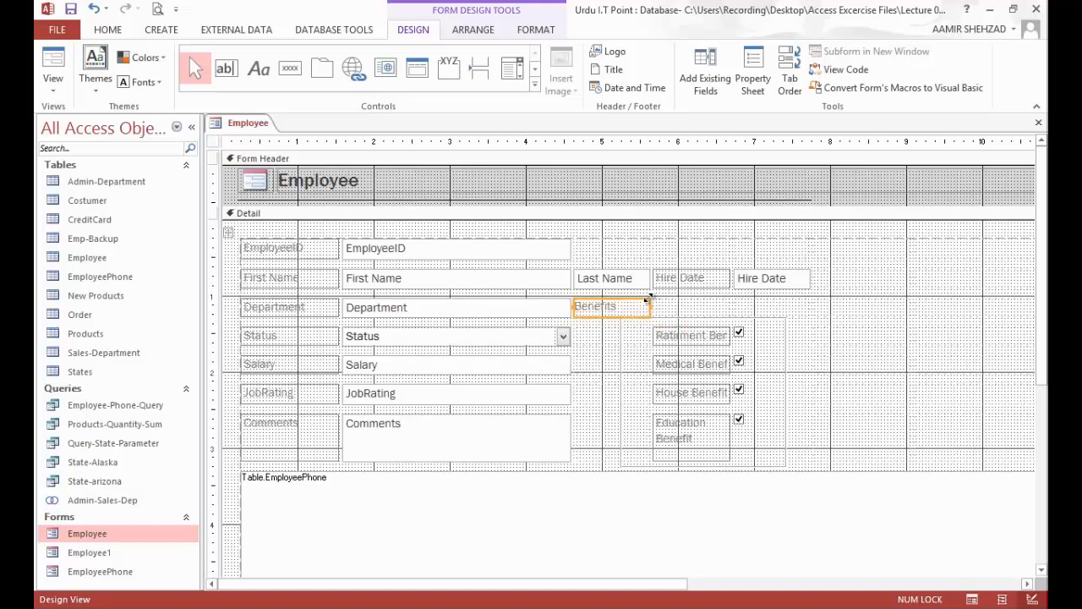
left_click_drag(584, 314, 669, 314)
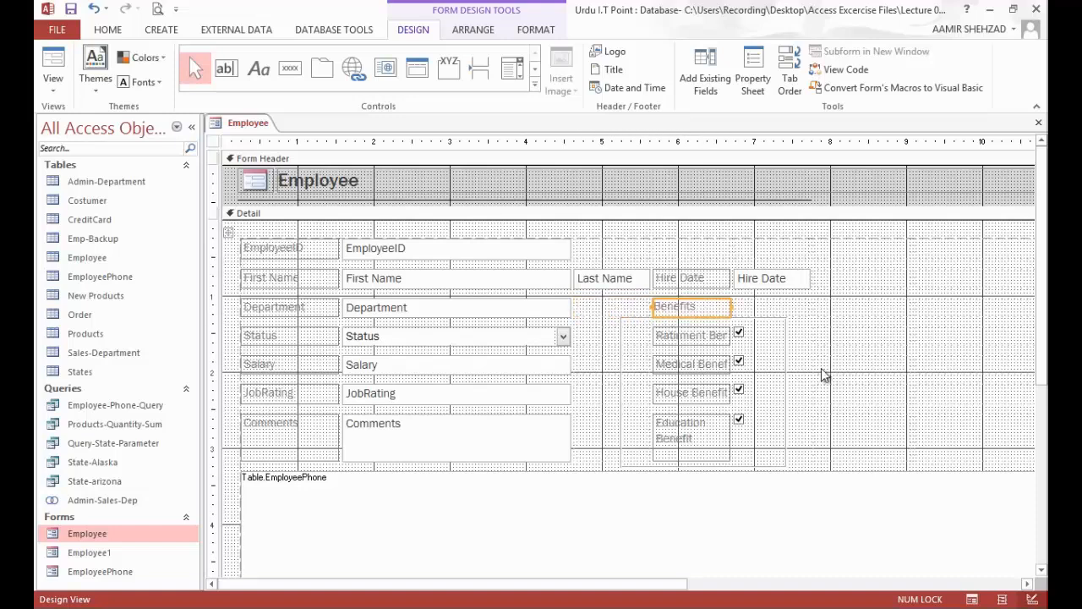
left_click(801, 347)
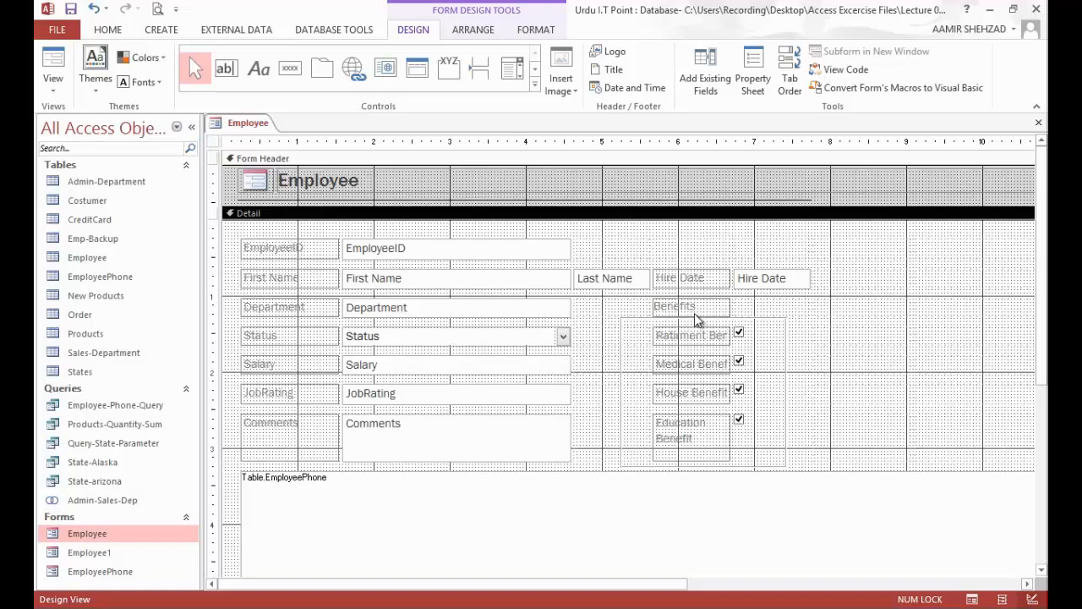
Step: Delete the word Benefit from the first two check box labels, leaving Ratirment and Medical
left_click(697, 335)
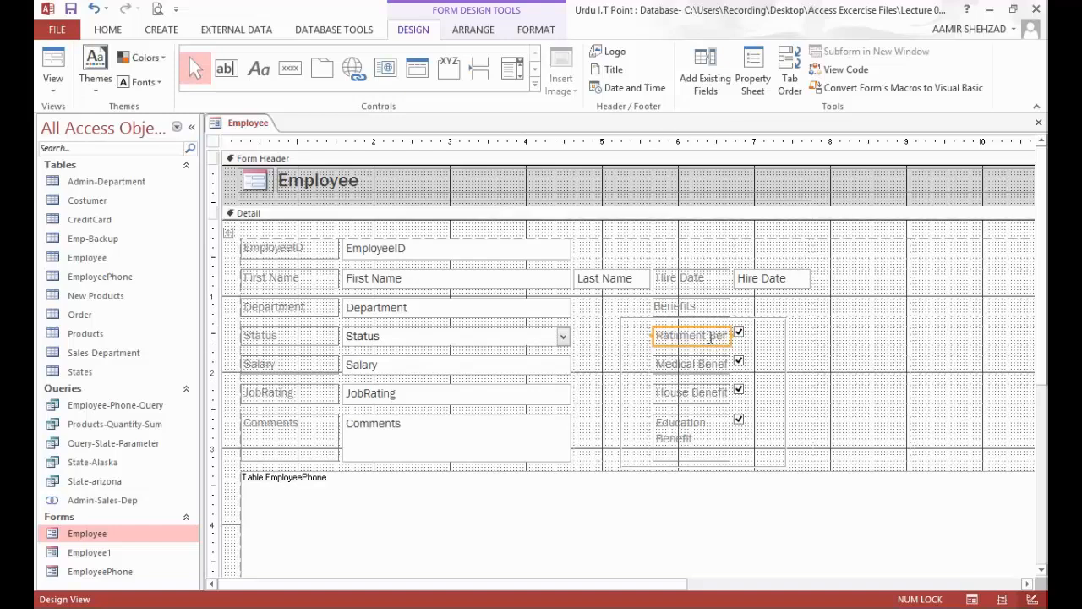
double_click(725, 335)
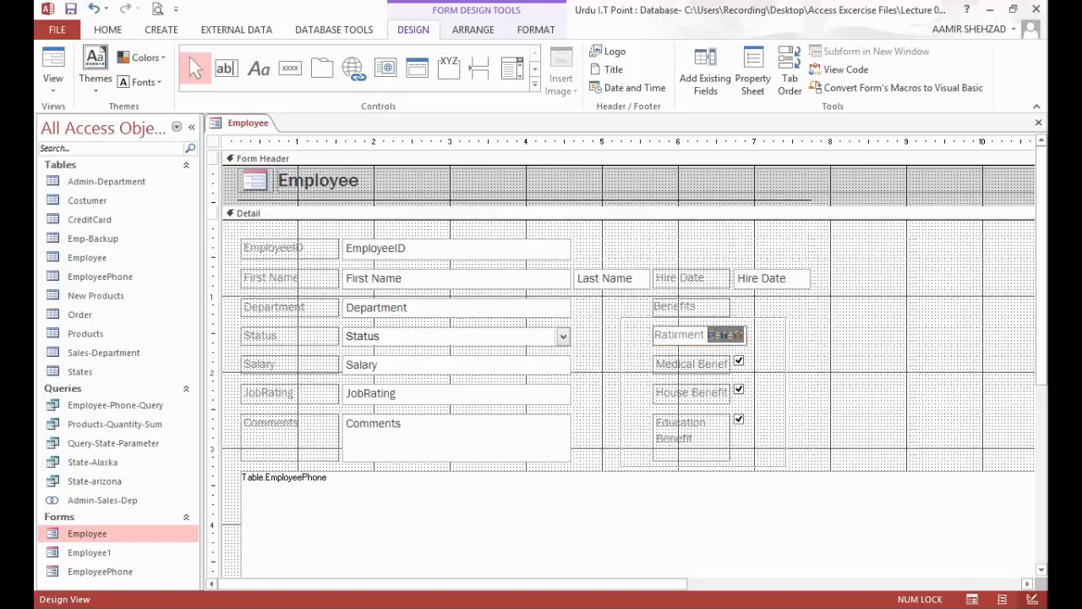
key("Delete")
double_click(696, 365)
left_click(696, 365)
double_click(712, 364)
key("Delete")
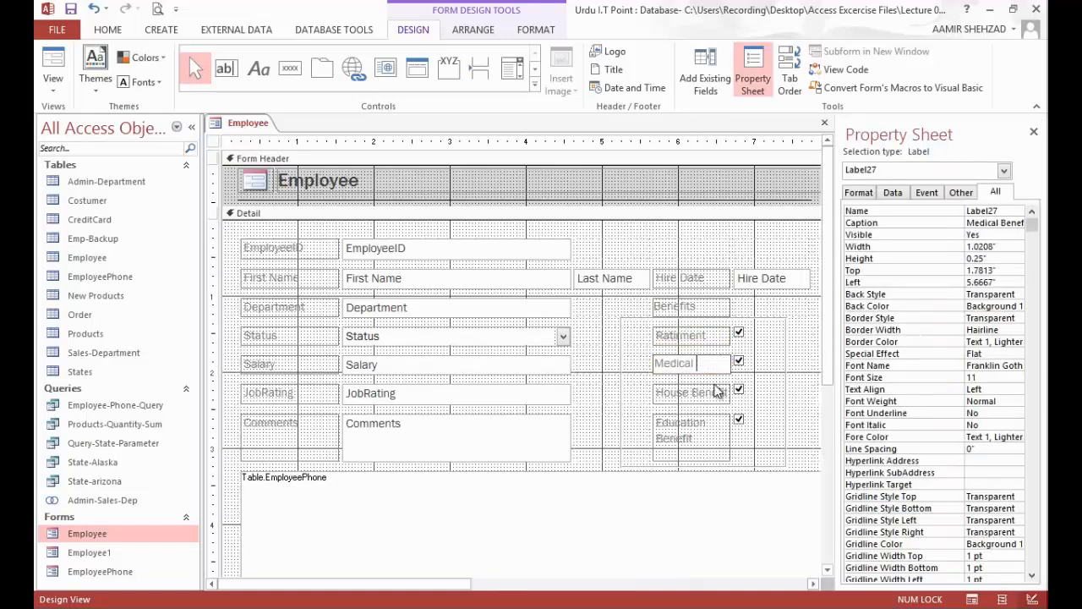
Step: Delete the word Benefit from the last two check box labels, leaving House and Education
left_click(715, 391)
left_click(708, 392)
double_click(709, 392)
key("Delete")
left_click(699, 427)
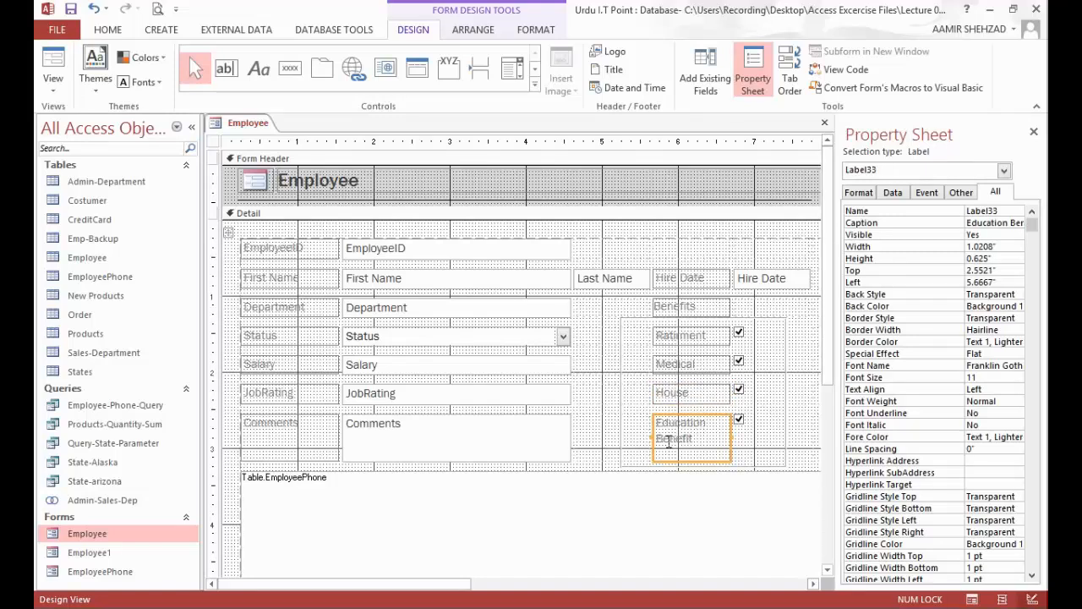
left_click(717, 442)
double_click(717, 443)
key("Delete")
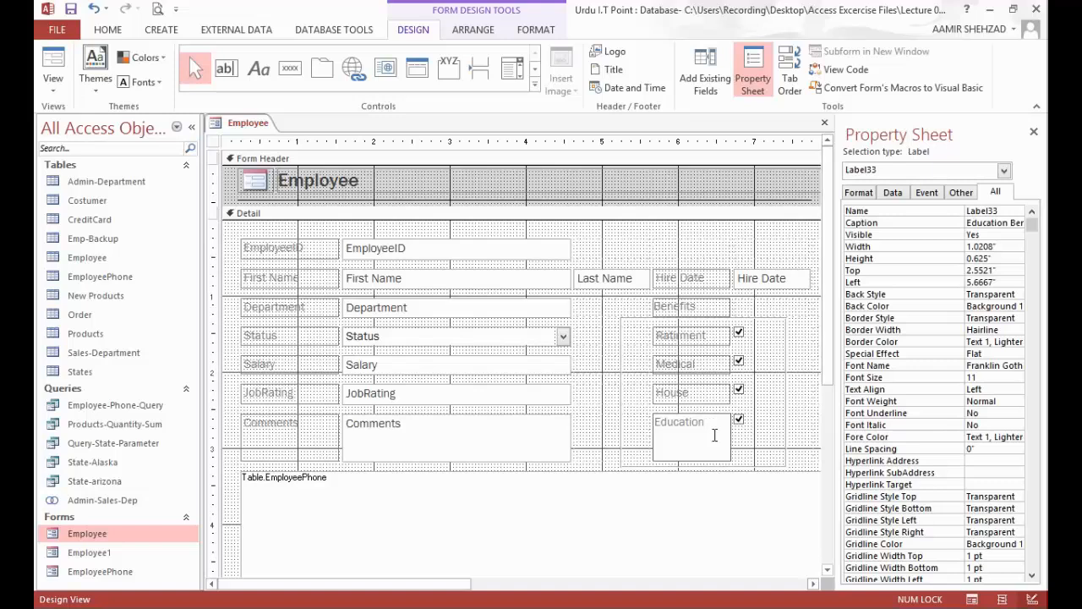
Step: In Layout View, shrink the rectangle around the benefit check boxes to about 1.63" wide and 1.53" high, and return to Form View
left_click(48, 61)
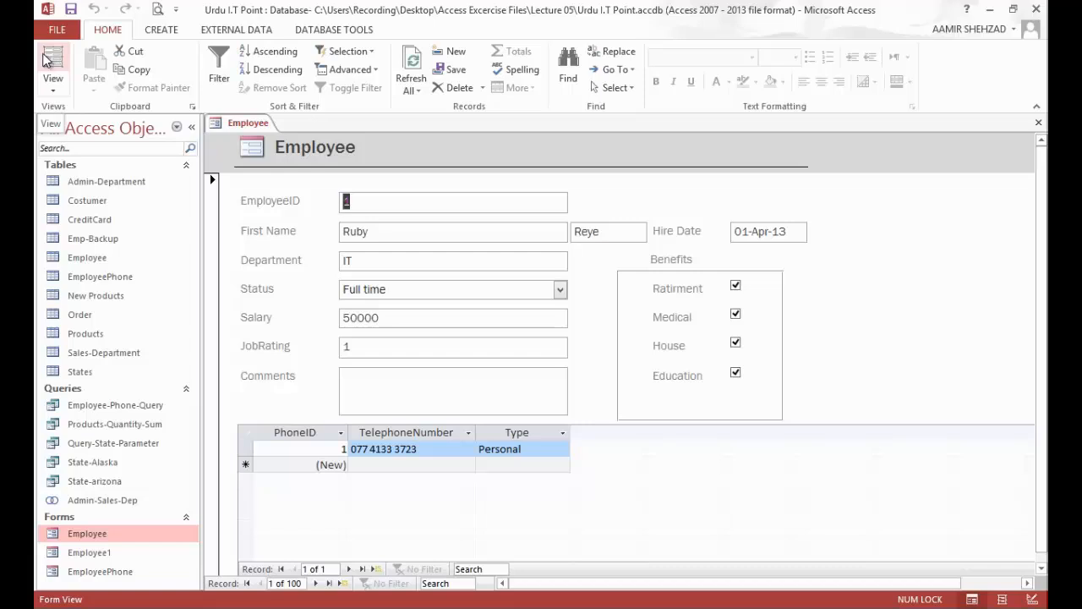
left_click(51, 62)
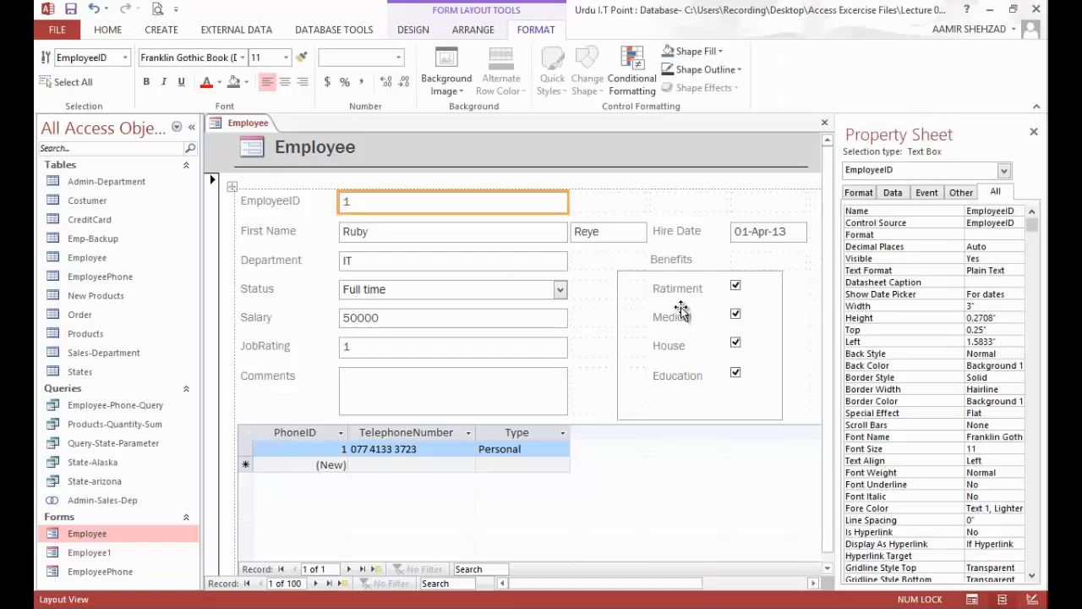
left_click(617, 322)
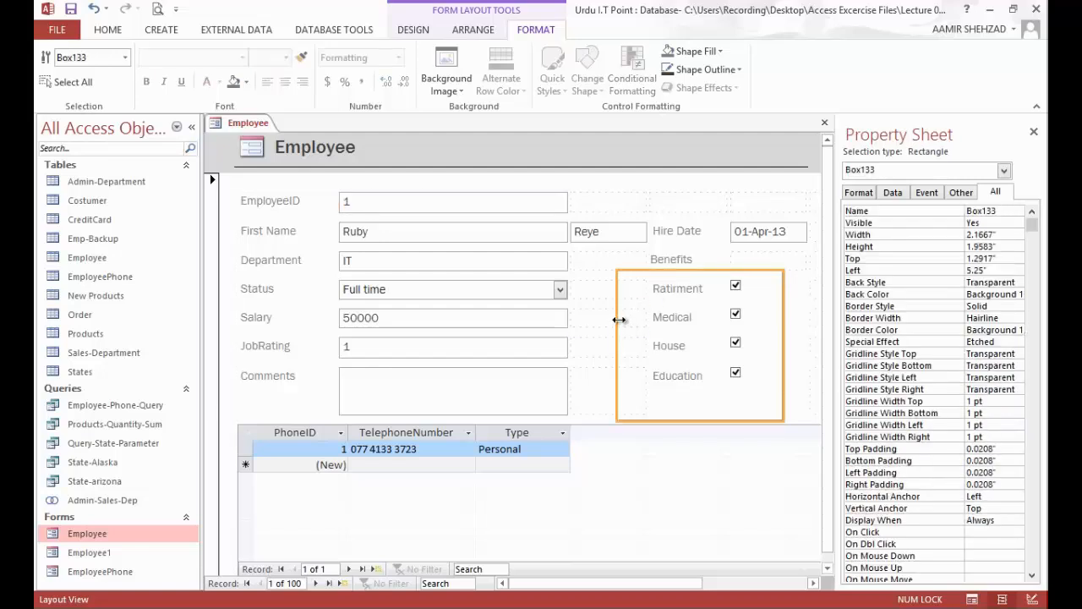
left_click_drag(780, 338, 770, 341)
left_click_drag(617, 338, 641, 340)
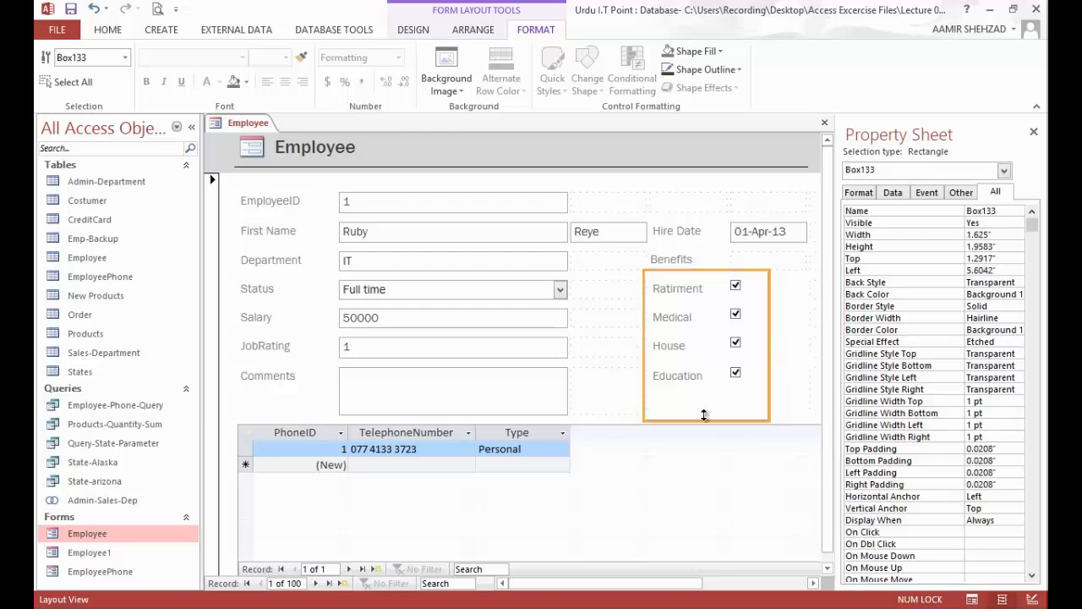
left_click_drag(705, 419, 708, 388)
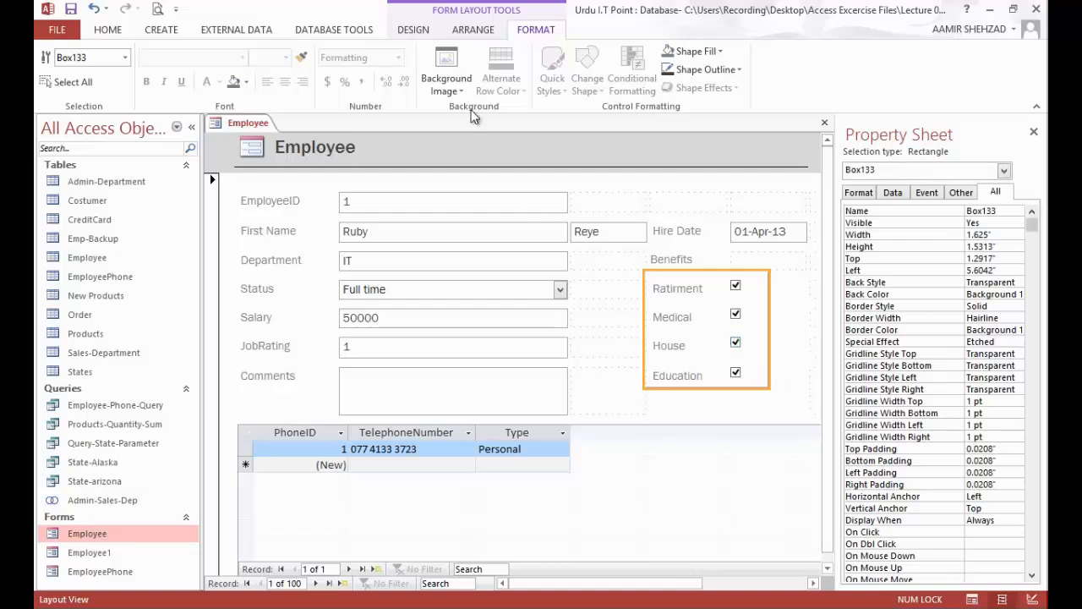
left_click(425, 34)
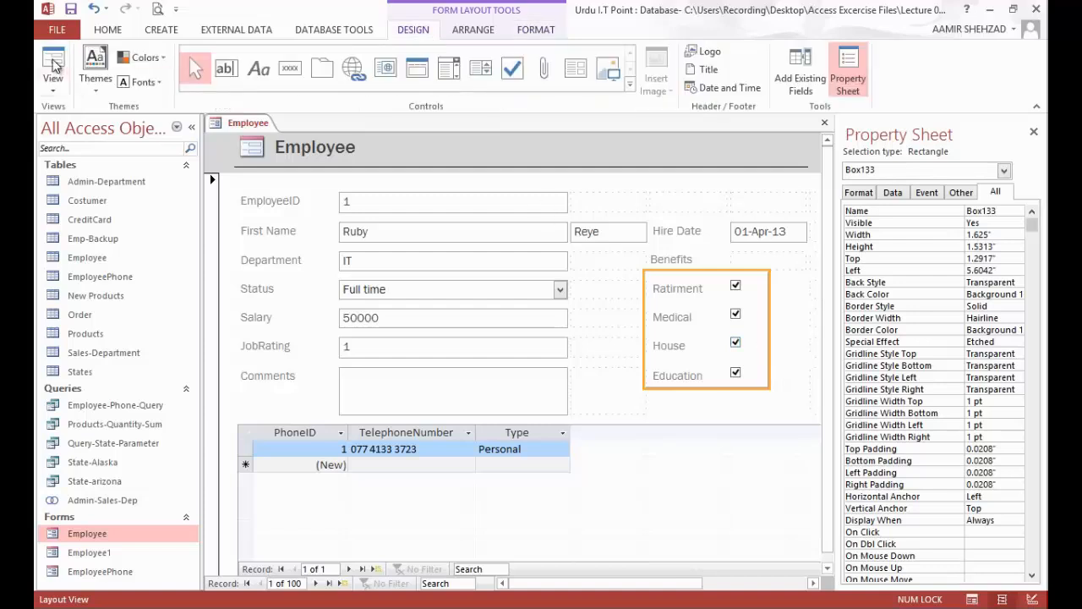
left_click(53, 64)
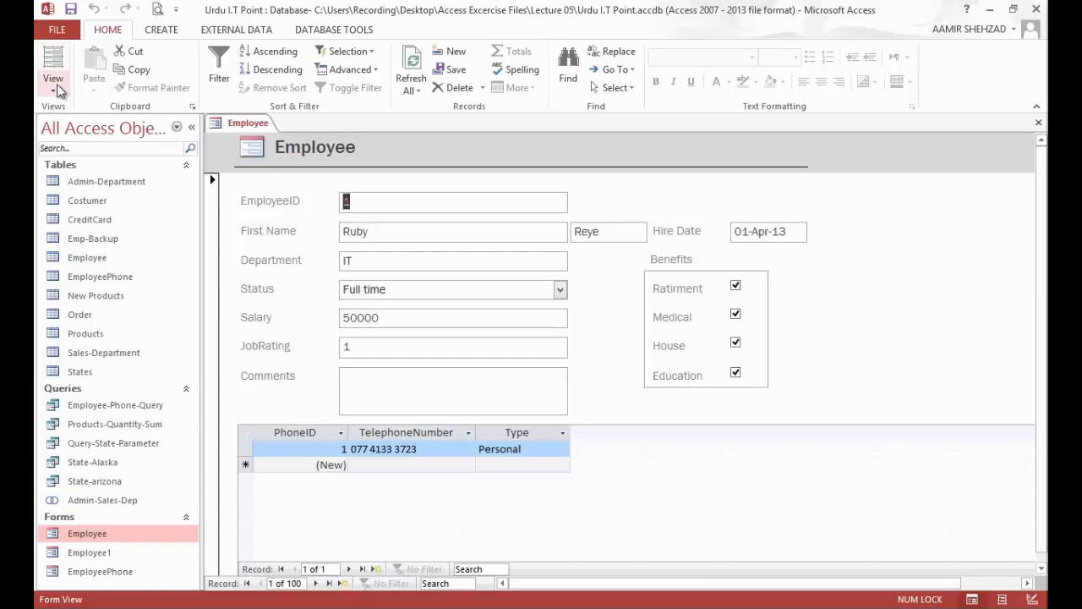
Step: In Layout View, replace the form header's logo with the picture file logo from the Lecture 05 folder
left_click(55, 87)
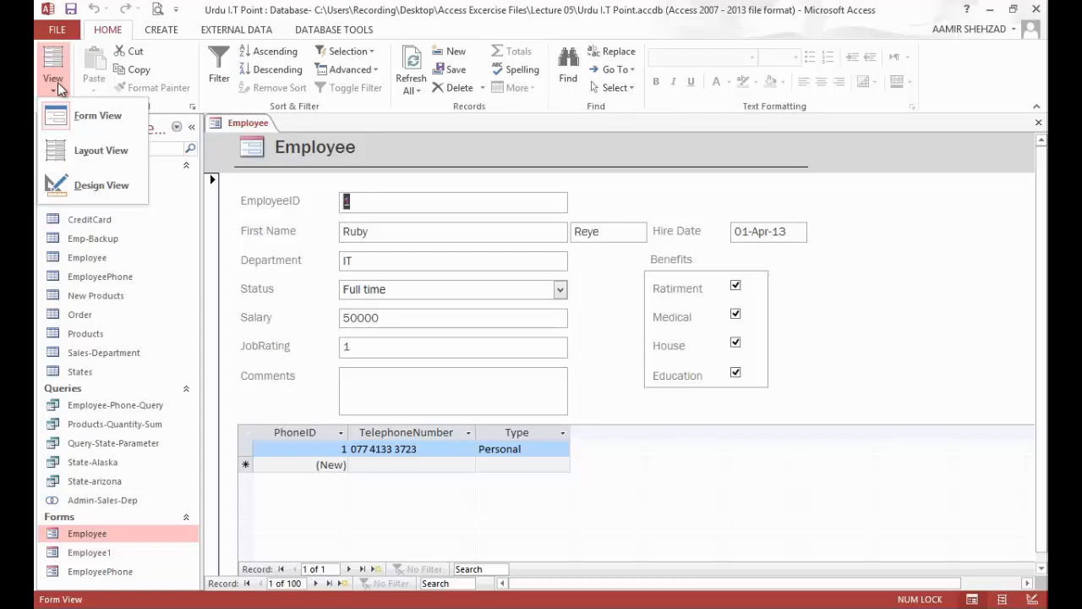
left_click(256, 152)
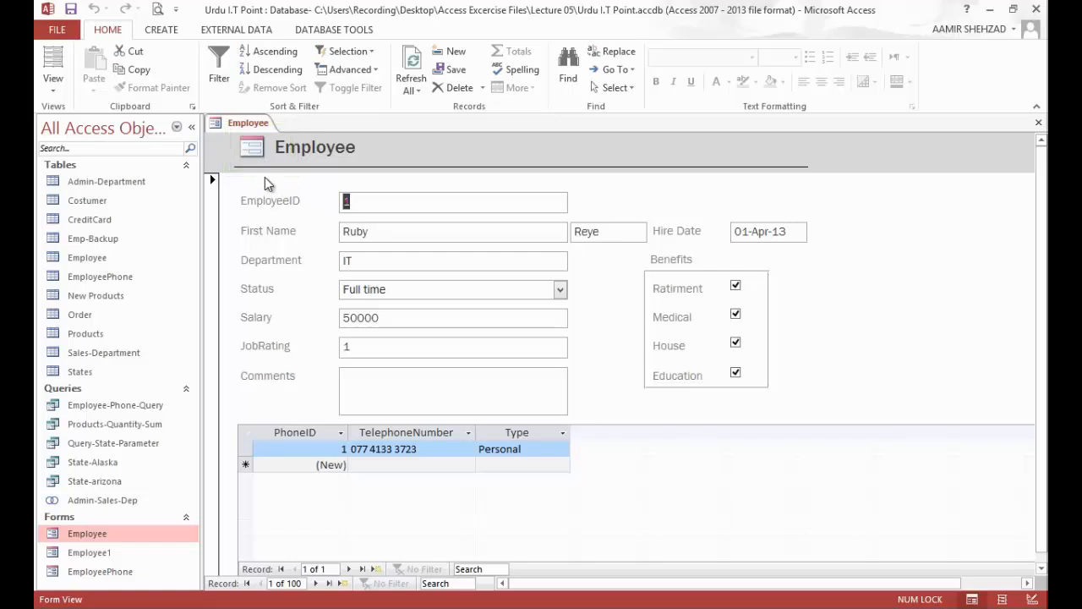
left_click(62, 76)
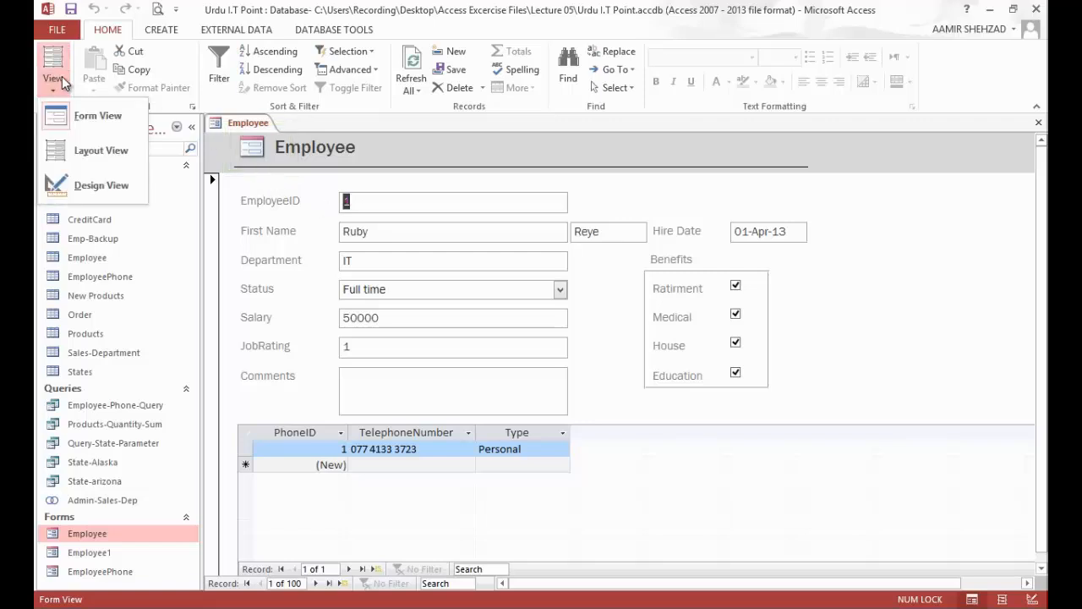
left_click(88, 153)
left_click(252, 151)
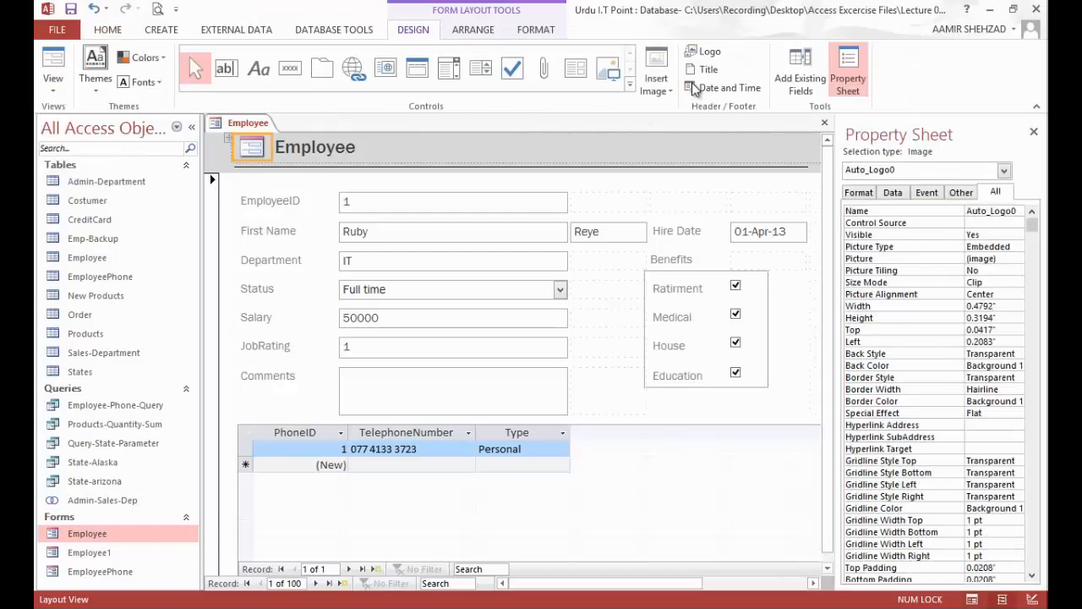
left_click(709, 55)
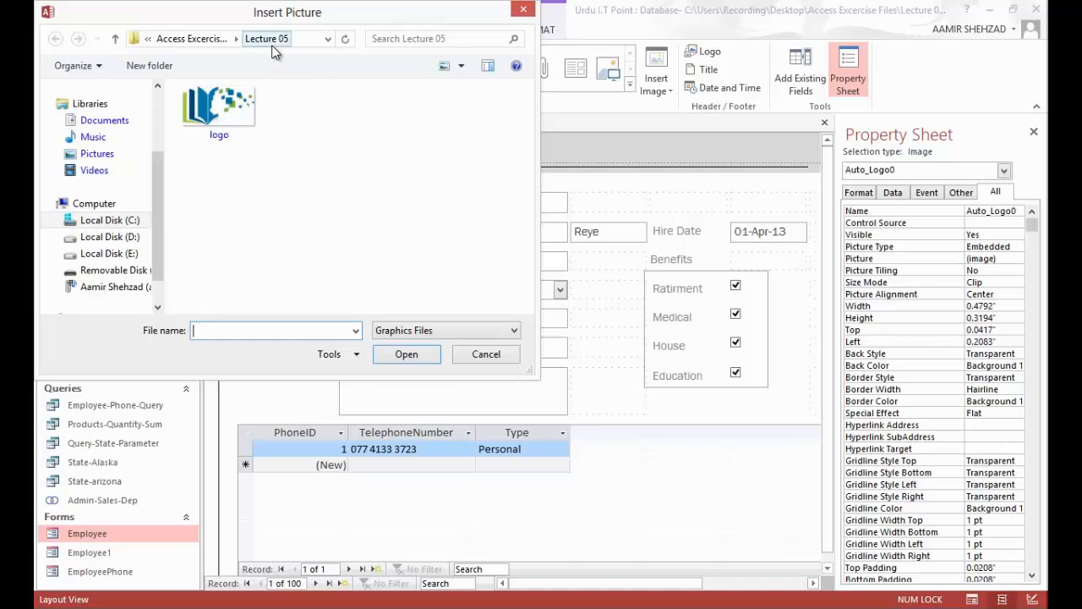
left_click(245, 111)
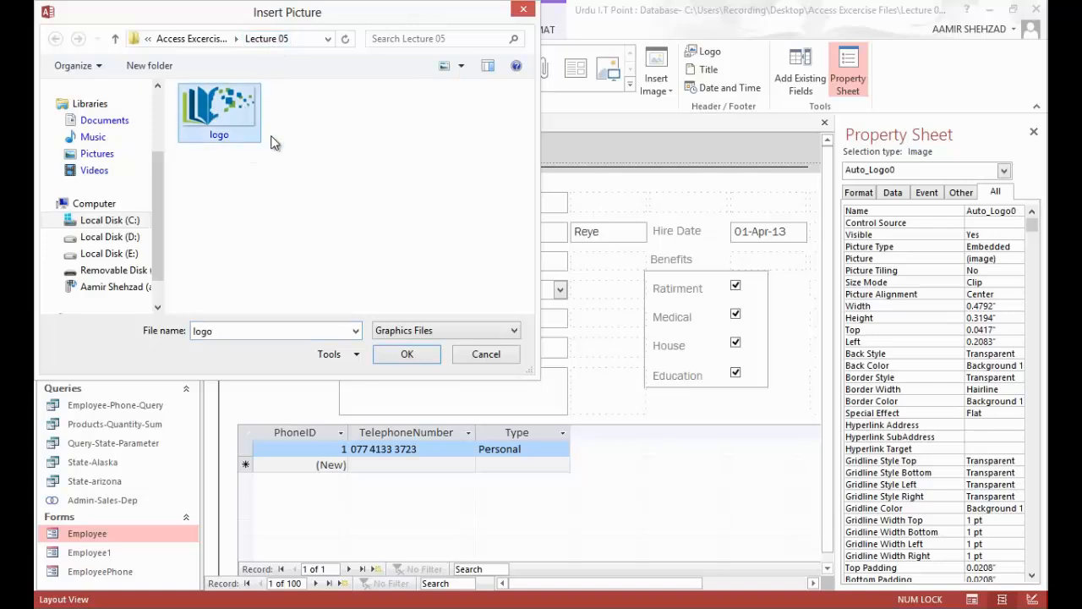
left_click(407, 353)
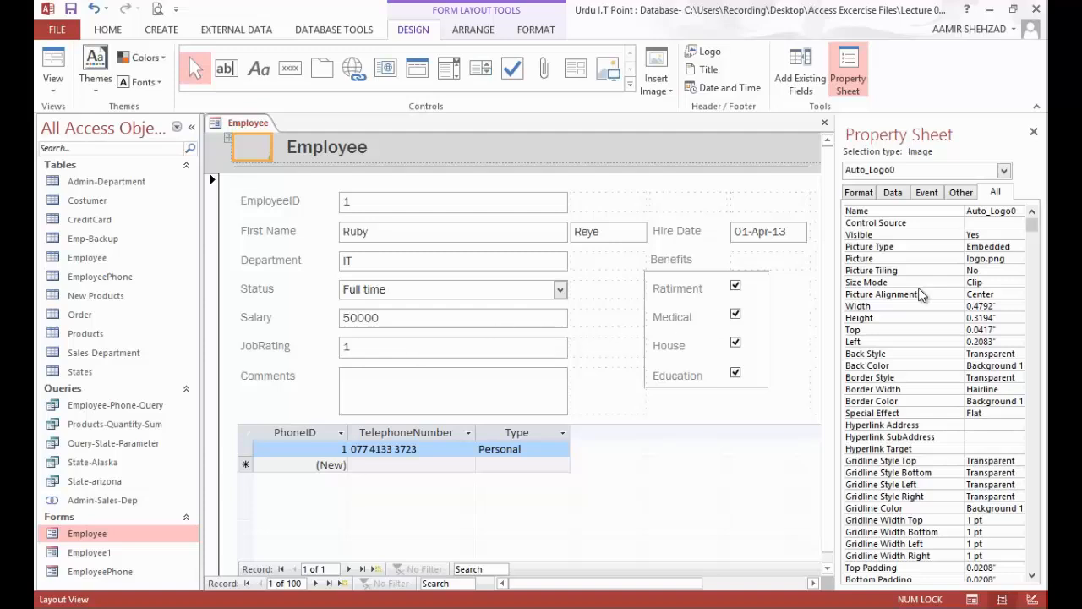
Step: Set the header logo's Size Mode property to Zoom
left_click(1008, 282)
left_click(1019, 282)
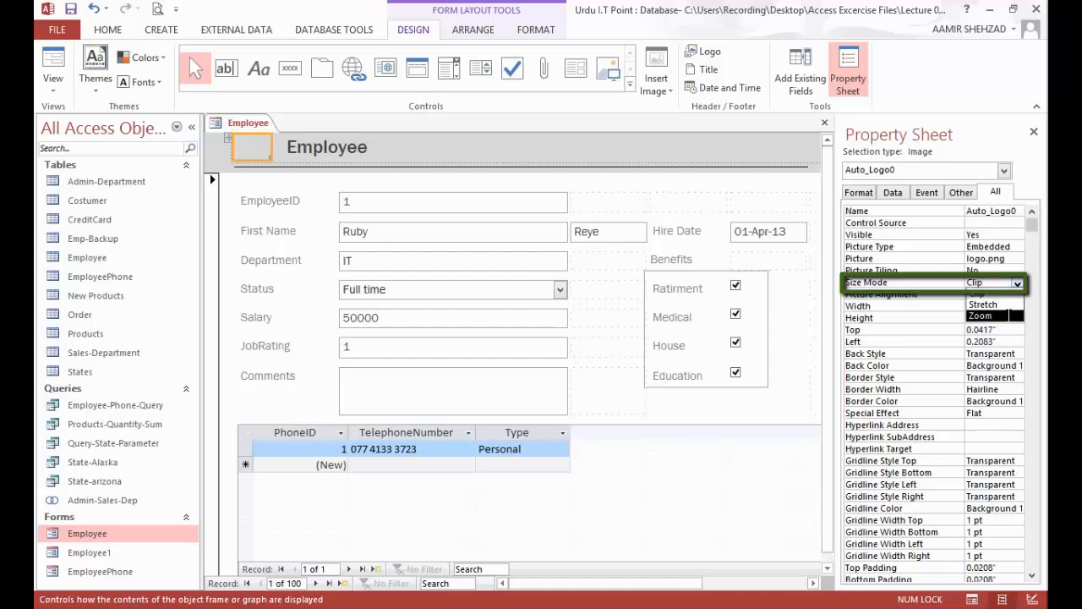
left_click(1008, 316)
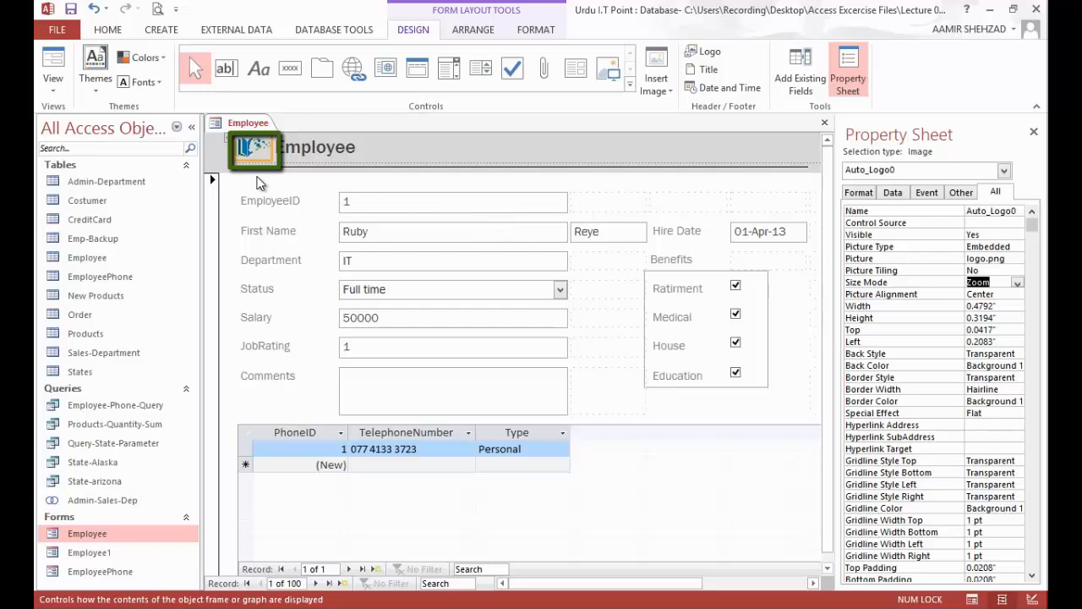
Step: Fill the form header section with the standard green color #9DBB61
left_click(234, 174)
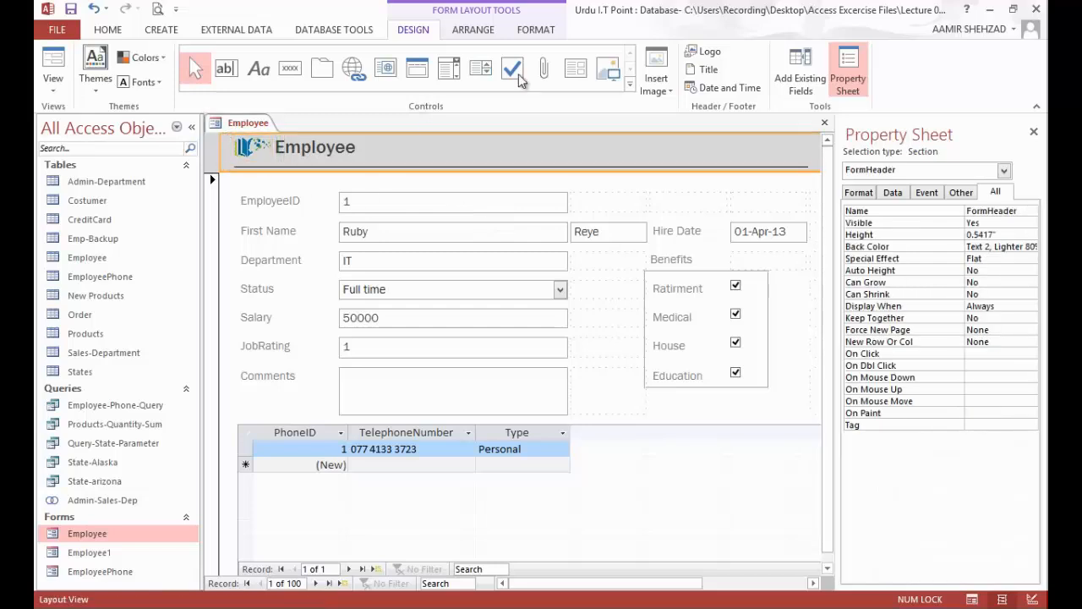
left_click(546, 34)
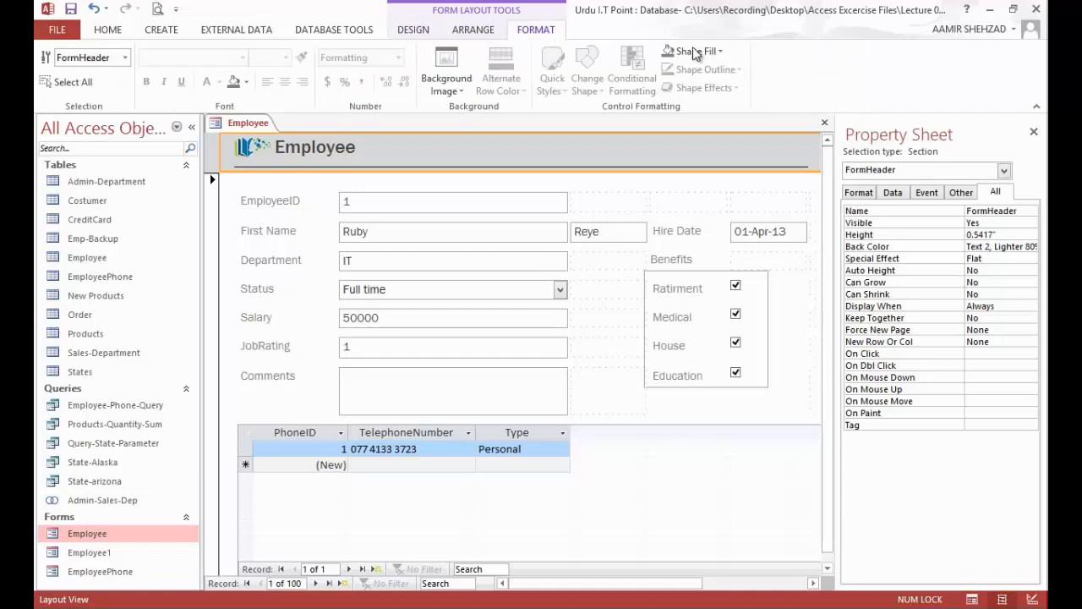
left_click(723, 51)
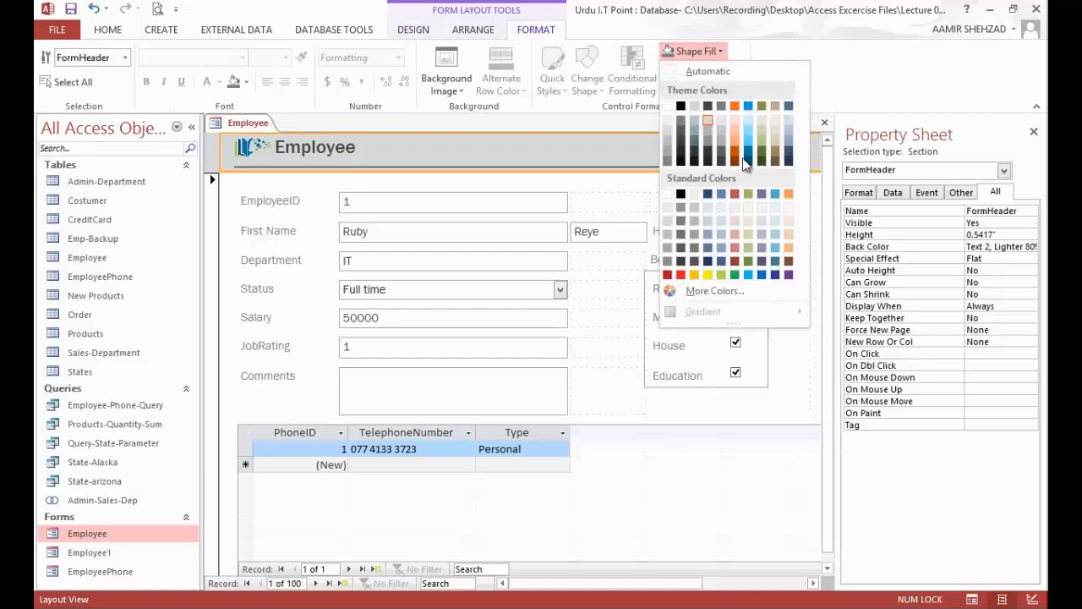
left_click(749, 193)
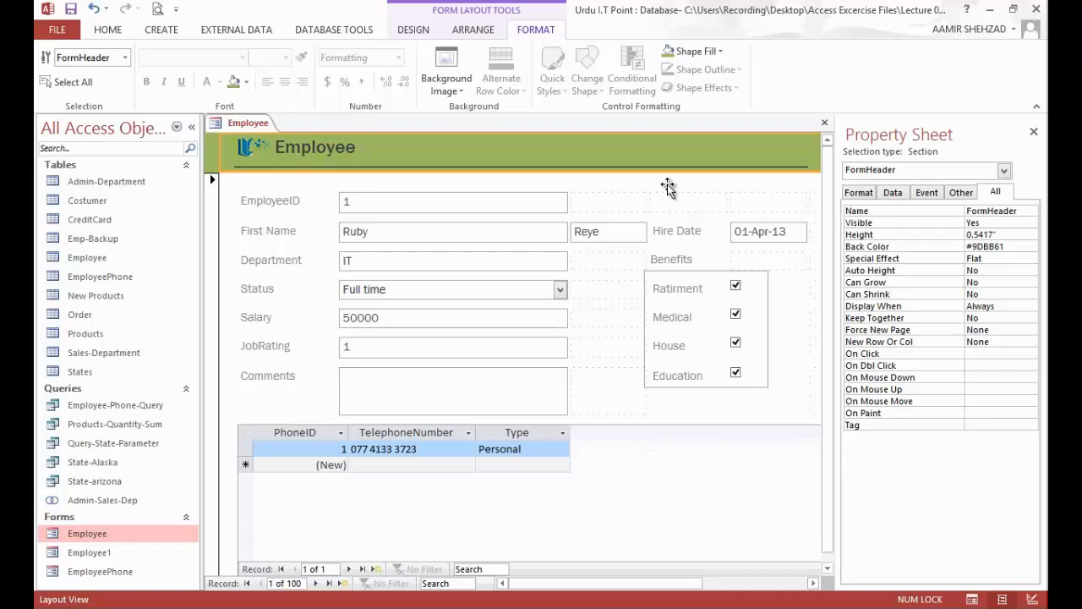
Step: Set the font color of the Employee title in the form header to white
left_click(319, 144)
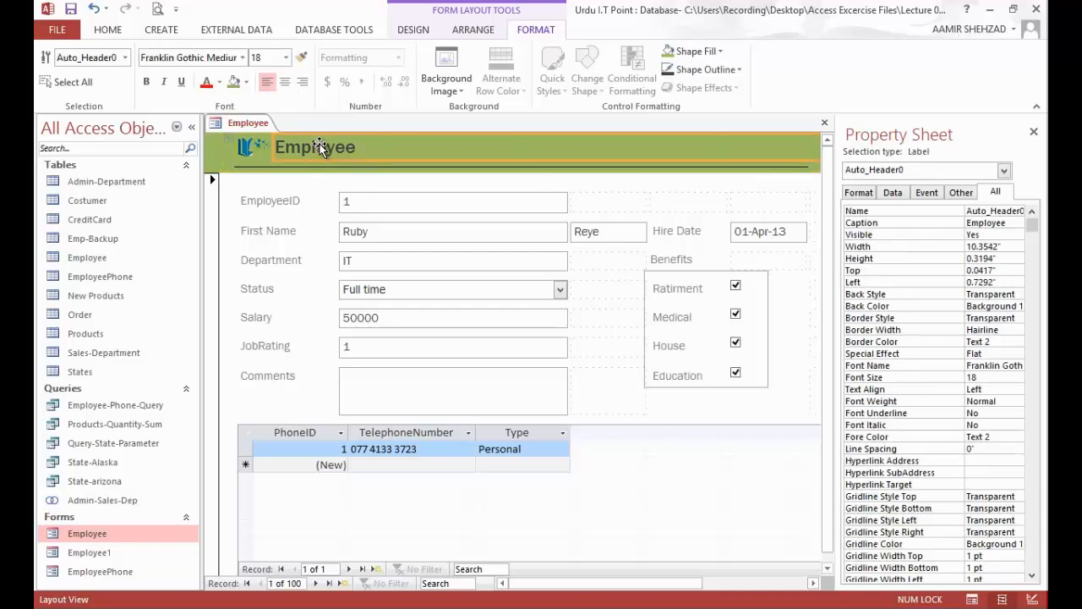
left_click(219, 82)
left_click(208, 137)
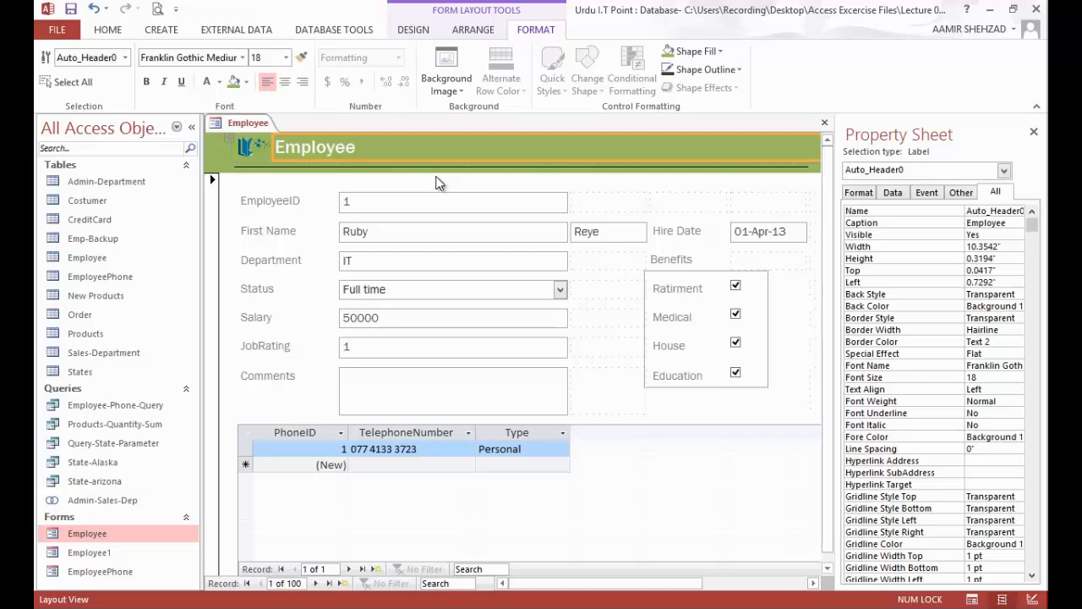
left_click(148, 81)
left_click(152, 82)
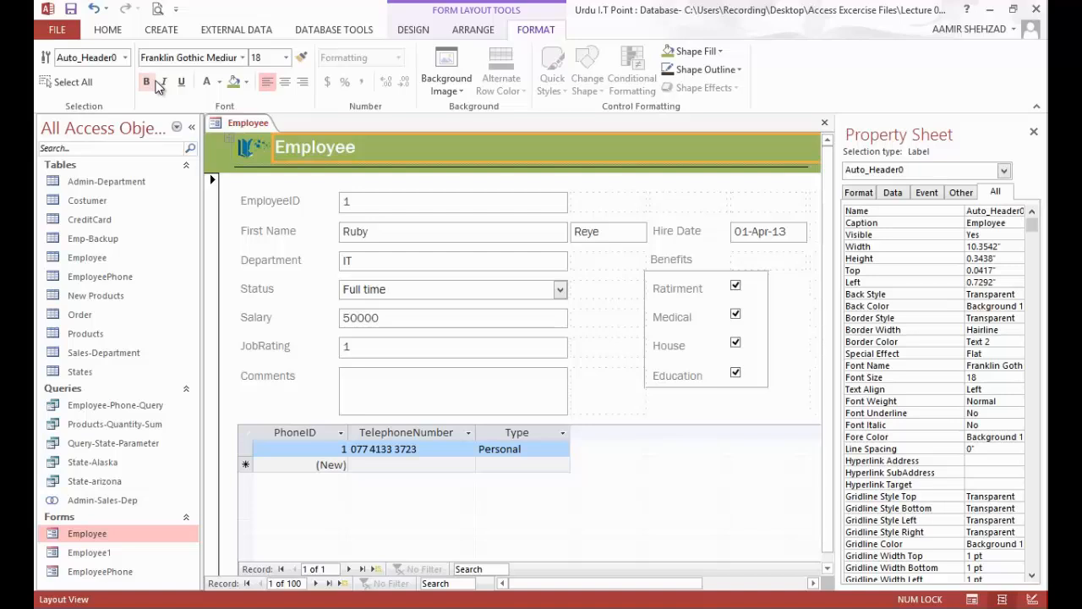
Step: Delete the Comments text box together with its label from the form's detail section
left_click(423, 31)
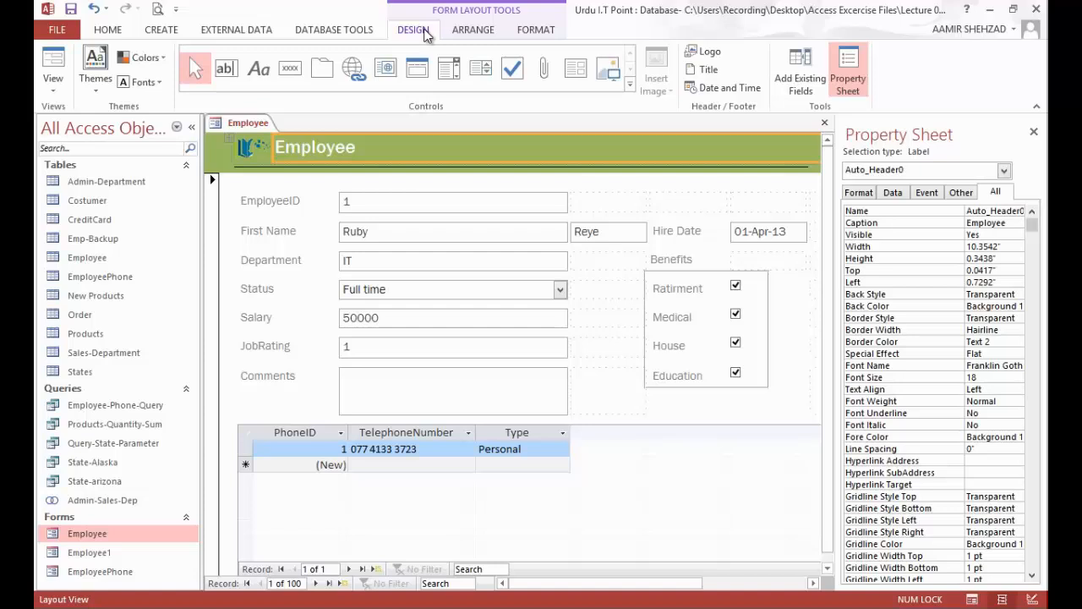
left_click(461, 400)
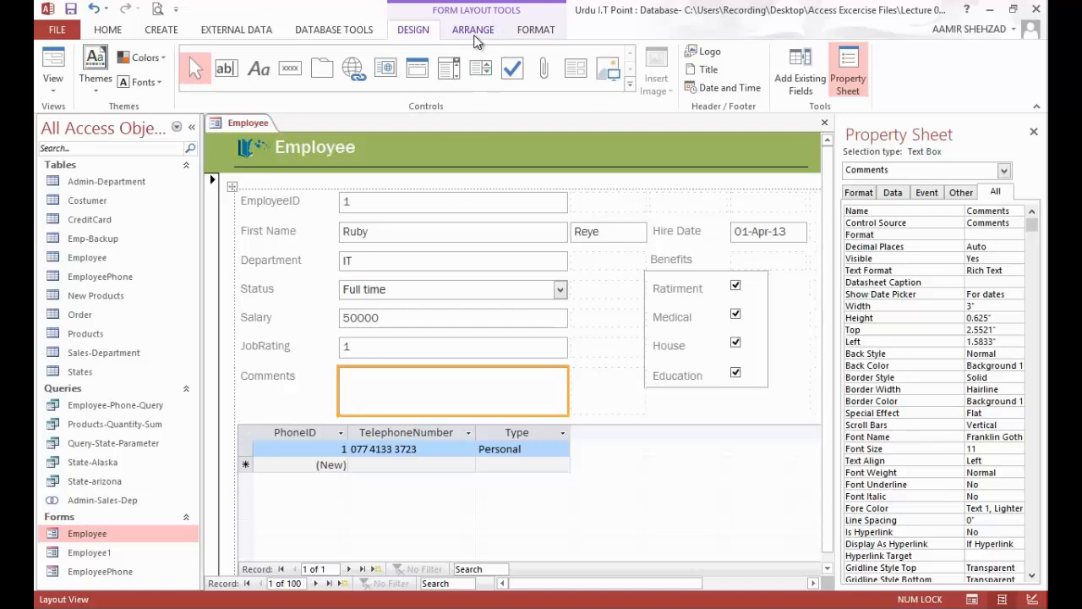
left_click(298, 381)
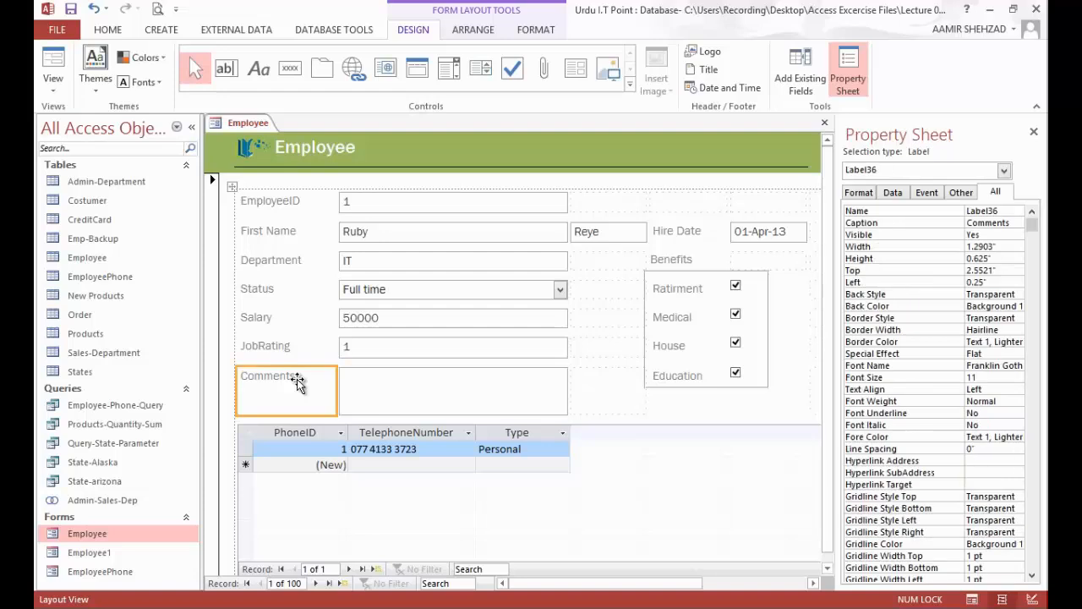
left_click(364, 381, "shift")
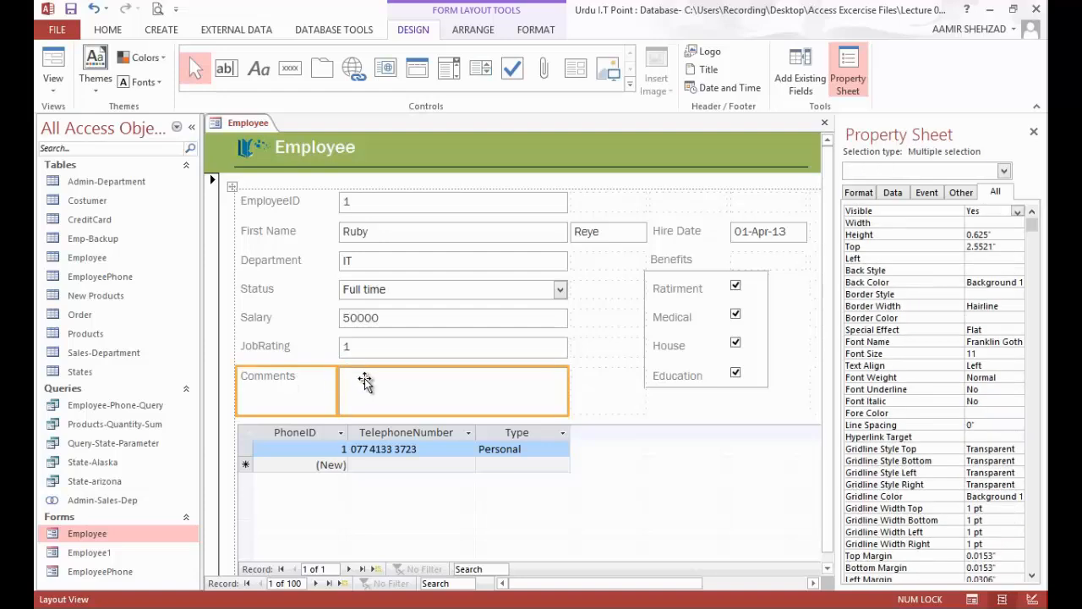
key("Delete")
Step: Insert three empty layout rows below the vacated Comments row, above the phone subform
left_click(375, 383)
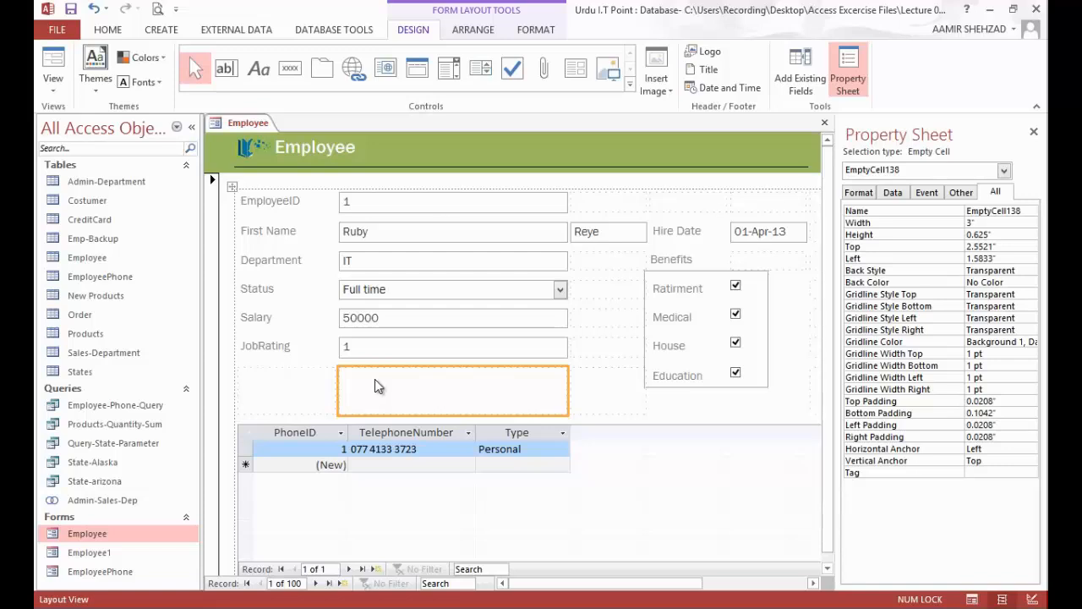
left_click(476, 32)
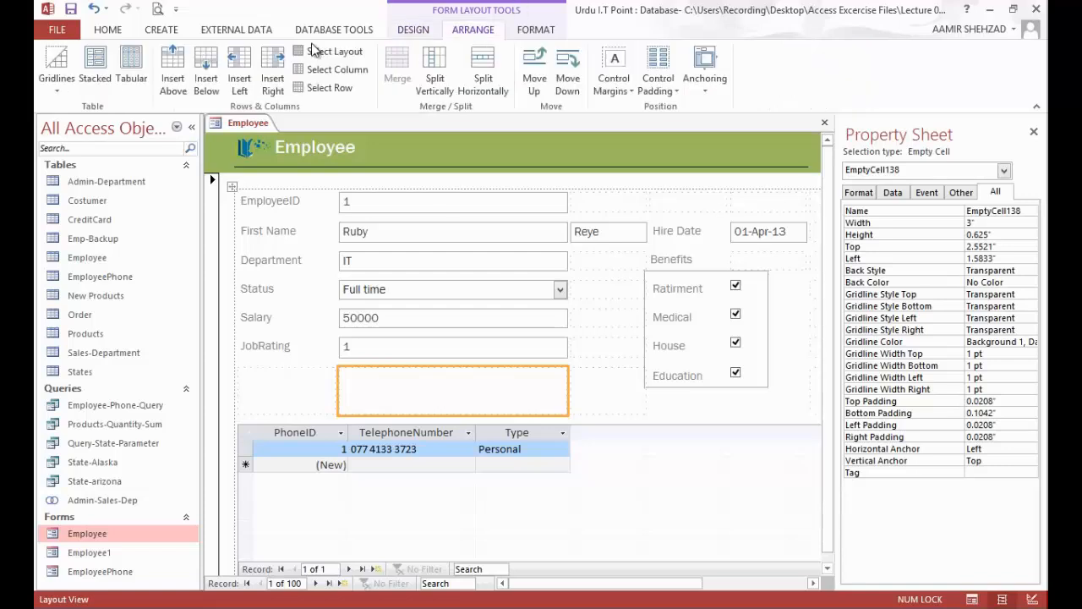
left_click(215, 80)
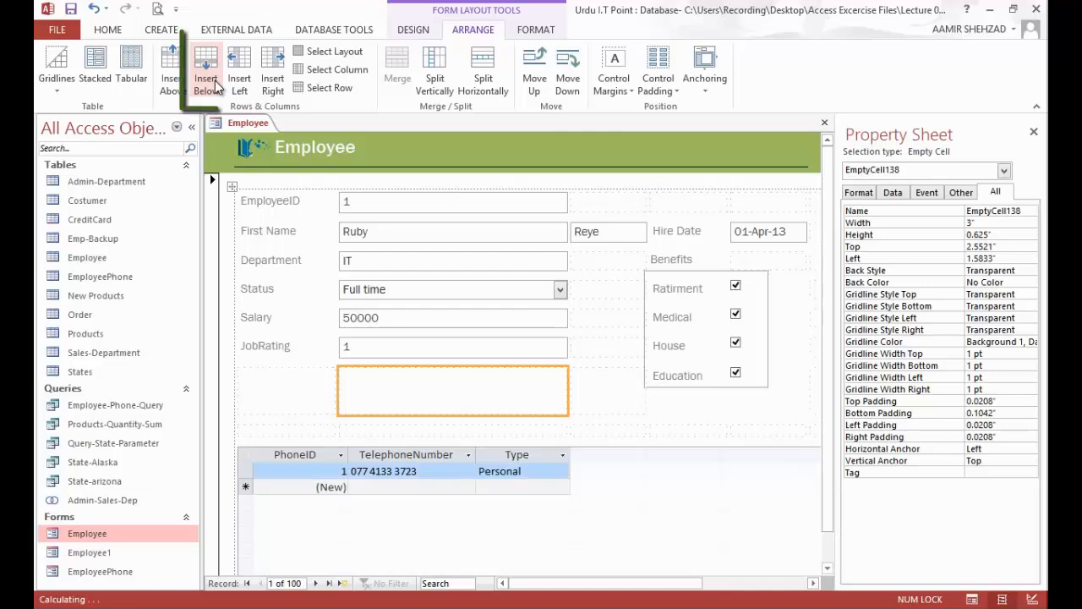
left_click(215, 84)
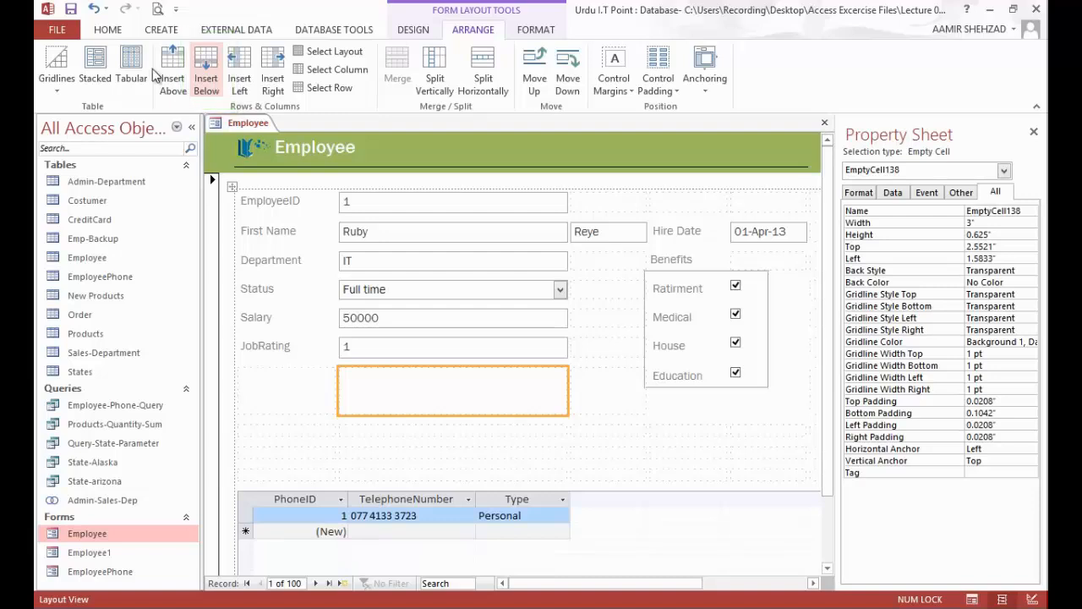
Step: Switch the Employee form to Design View and bring up the form controls
left_click(413, 29)
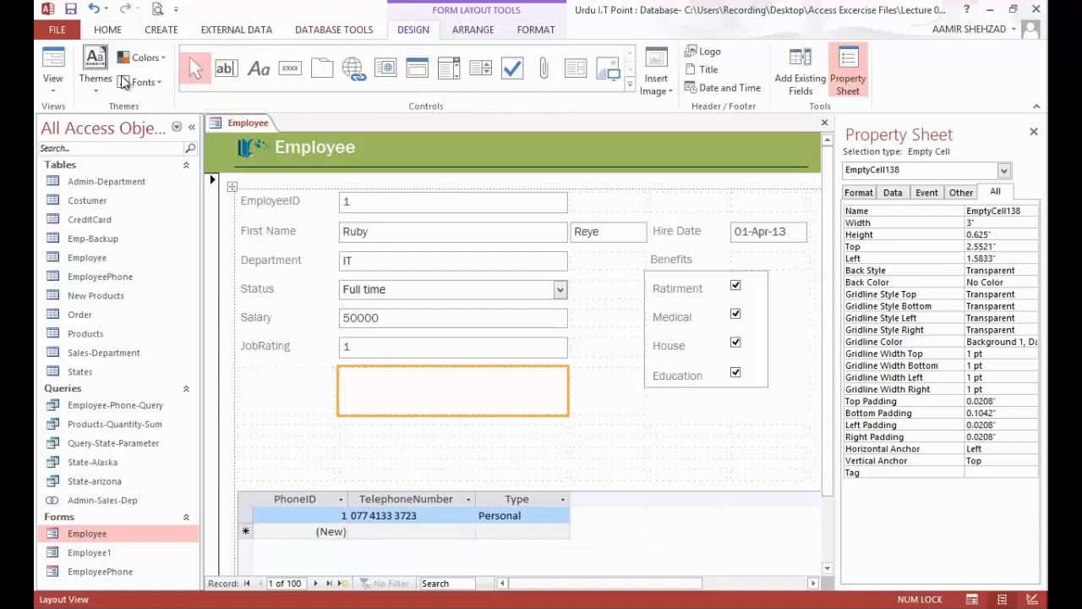
left_click(53, 81)
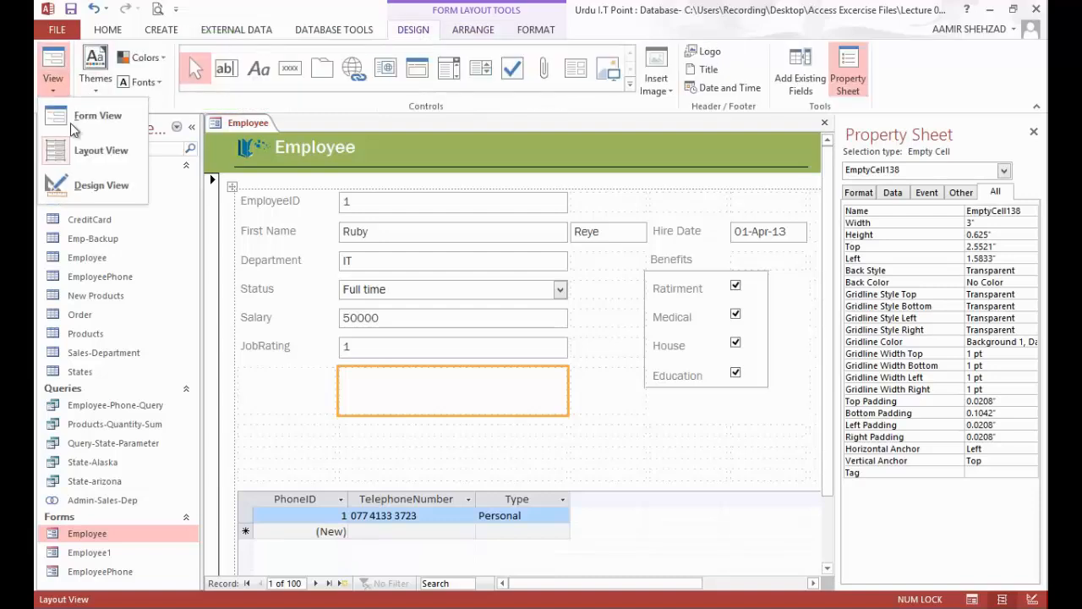
left_click(86, 183)
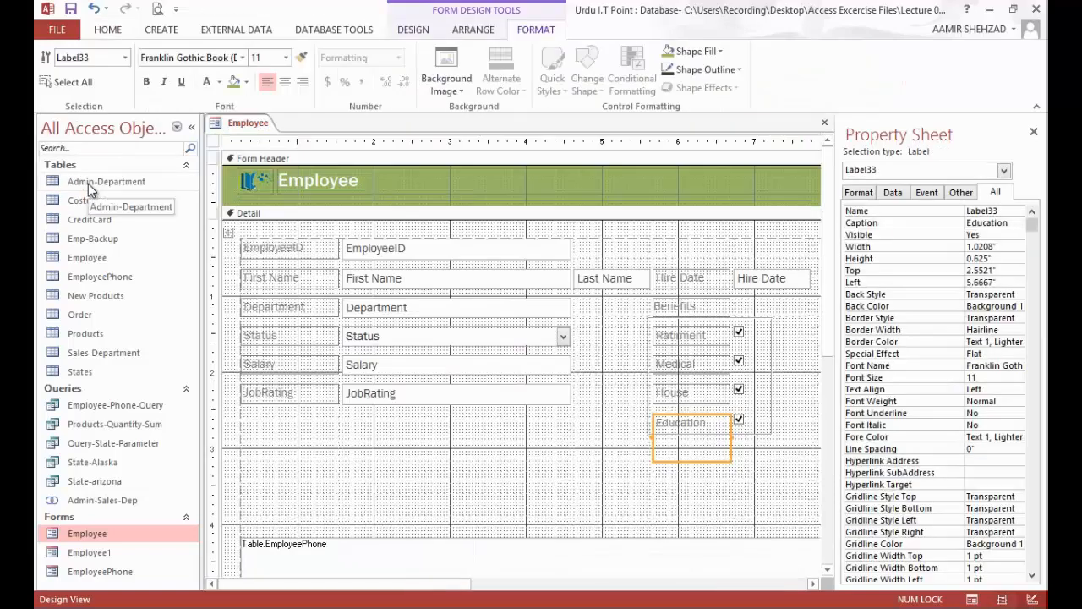
left_click(423, 32)
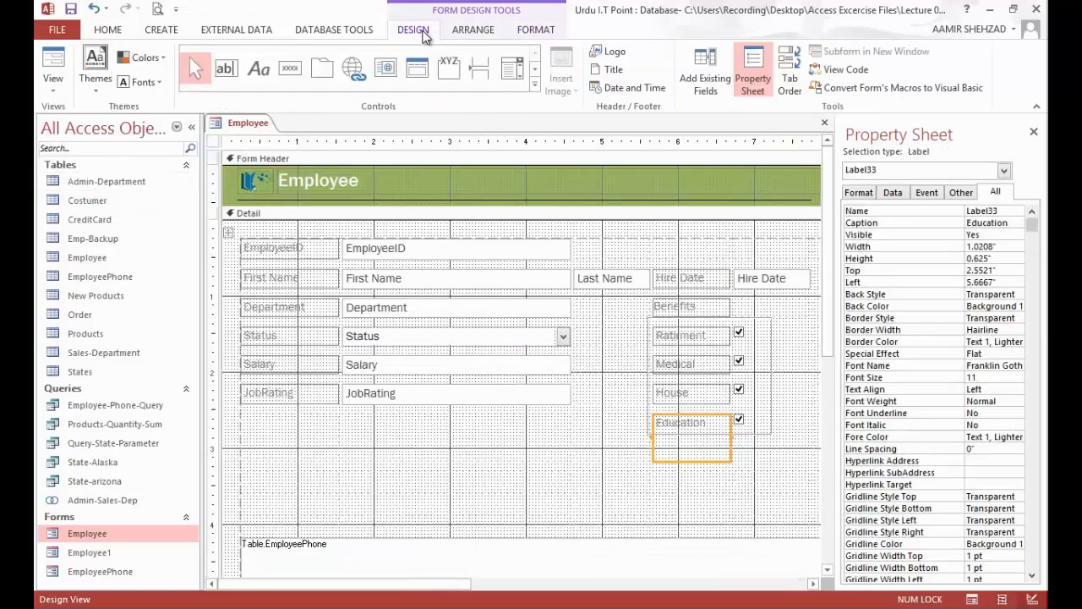
Step: Place an option group below the JobRating row and enter the option labels Excellent and Very Good
left_click(461, 81)
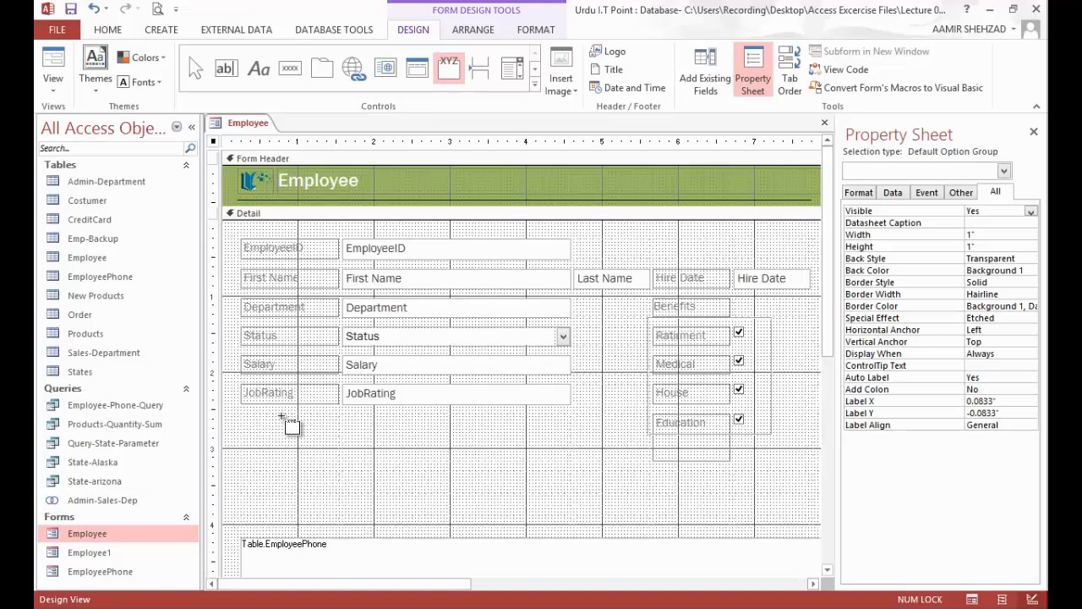
left_click(282, 415)
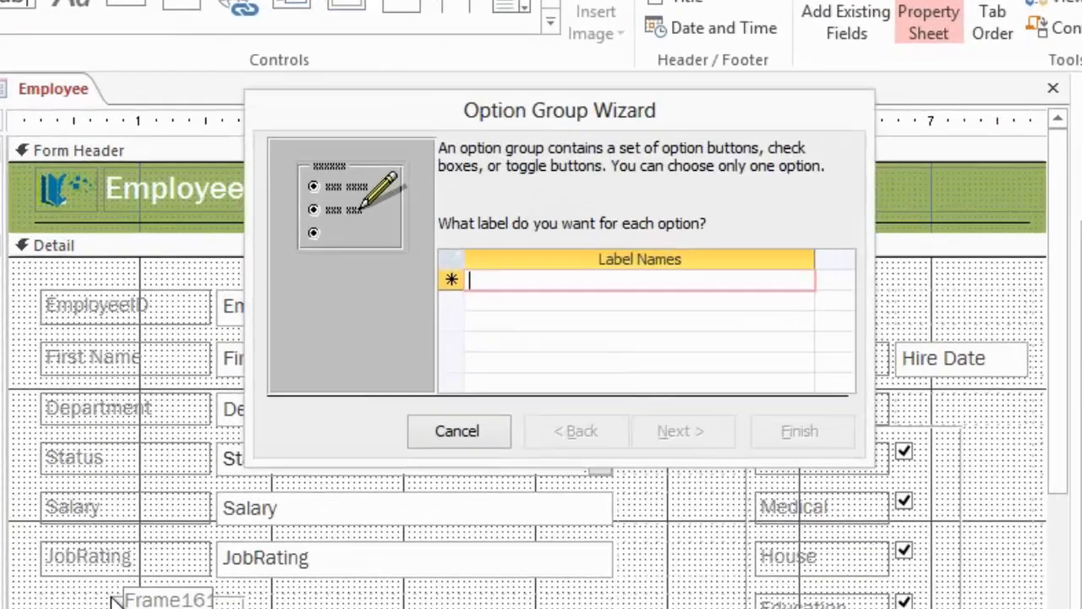
type("E")
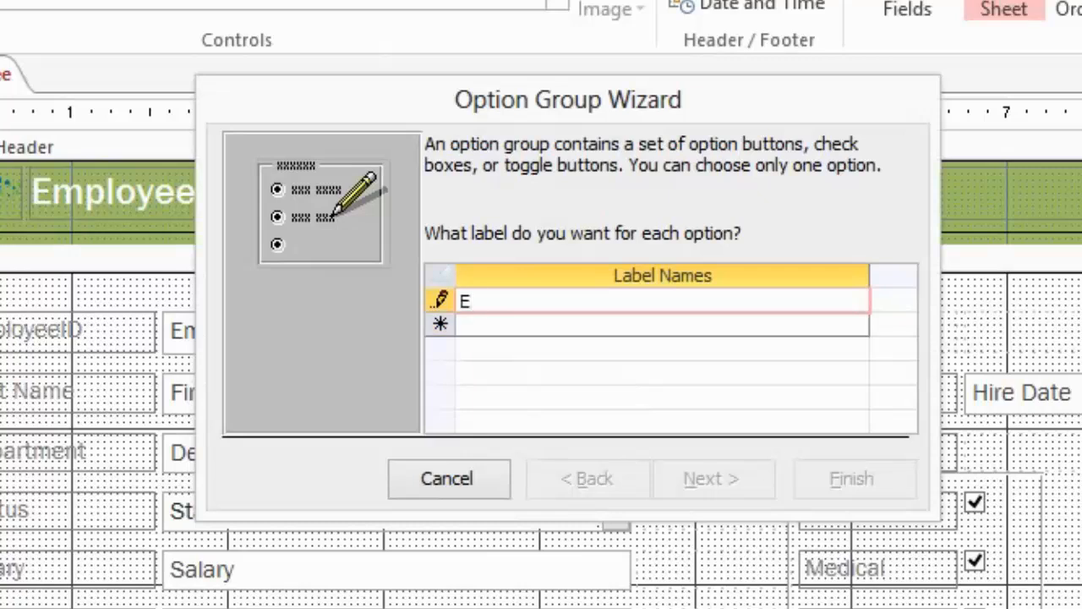
type("xcellent")
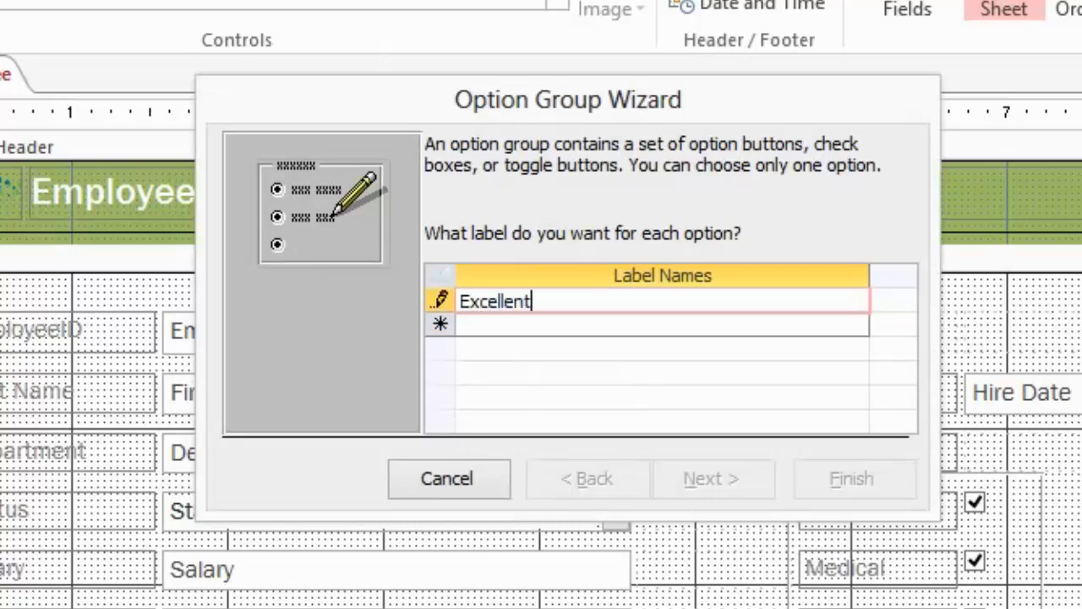
key("Tab")
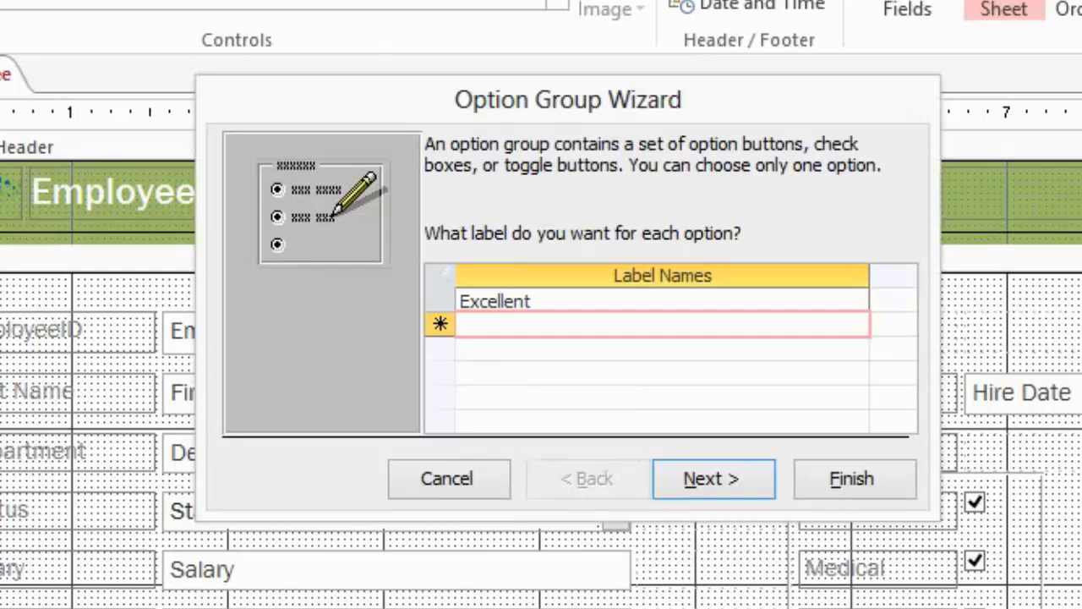
type("Very Good")
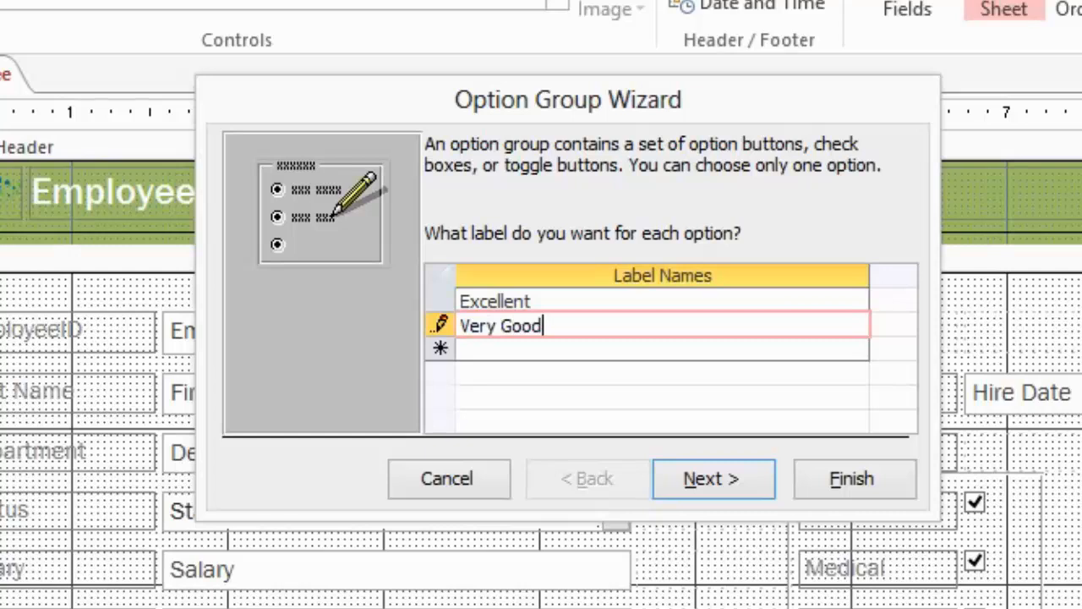
key("Tab")
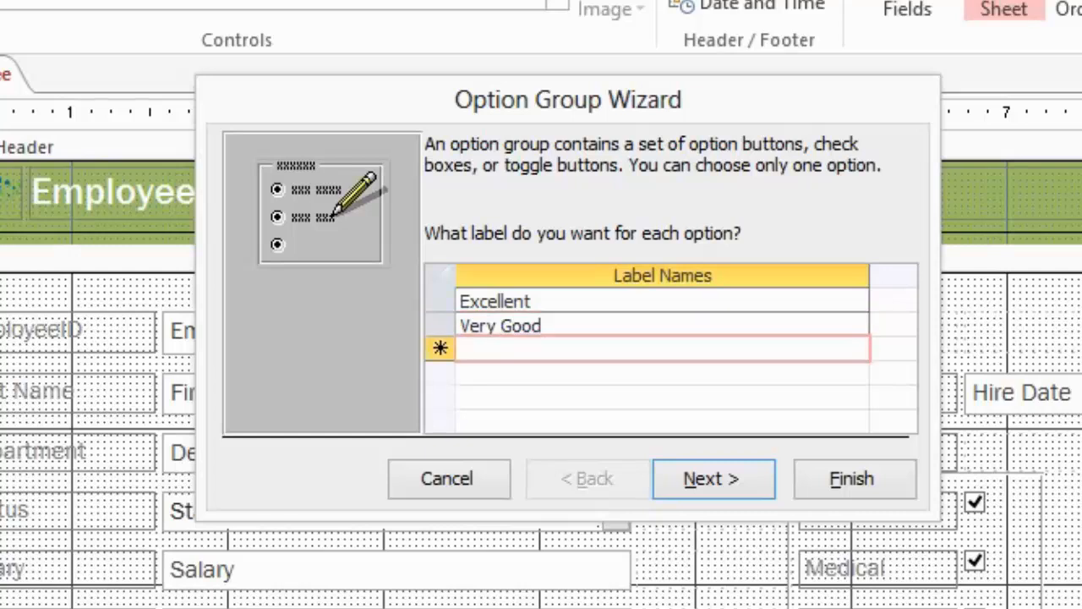
Step: Complete the option group's labels with Good, Poor and Bad
type("Good")
key("Tab")
type("A")
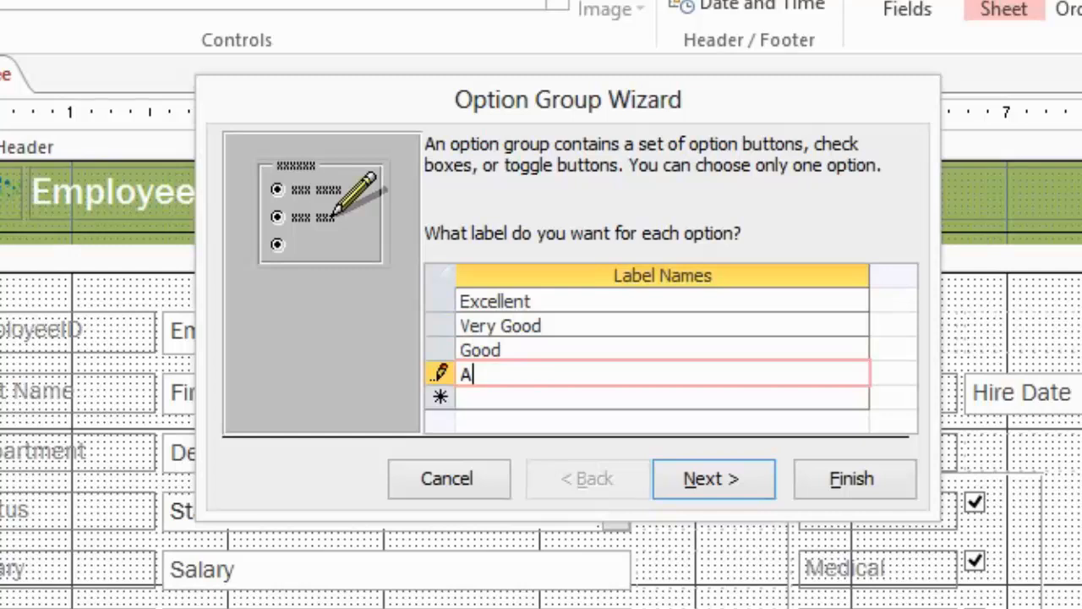
key("BackSpace")
type("Poor")
key("Down")
type("Bad")
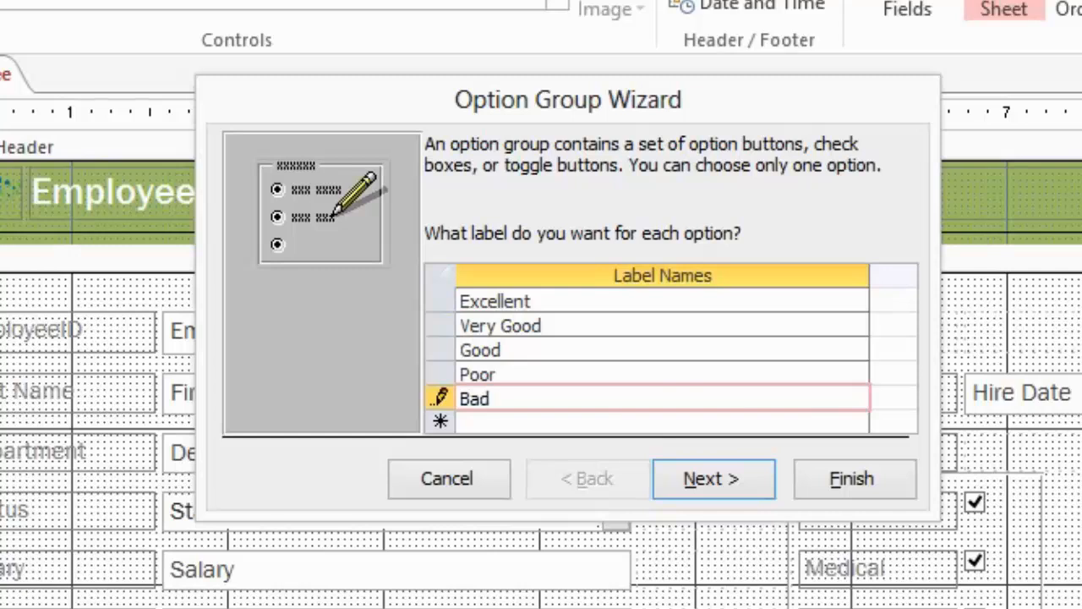
left_click(710, 476)
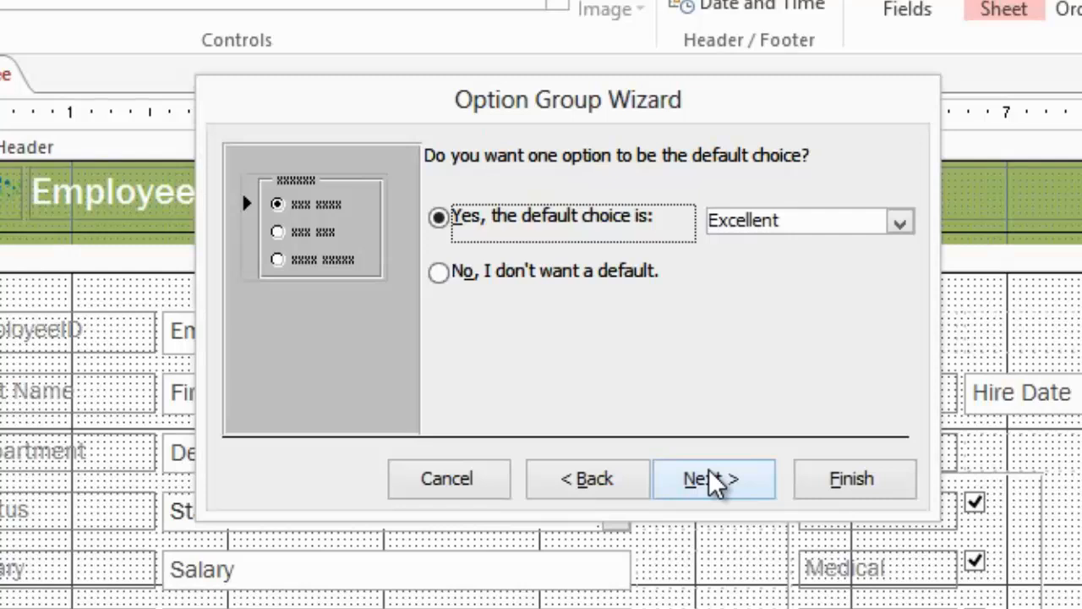
Step: Set the option group to have no default choice and accept the values 1 to 5 for its options
left_click(621, 282)
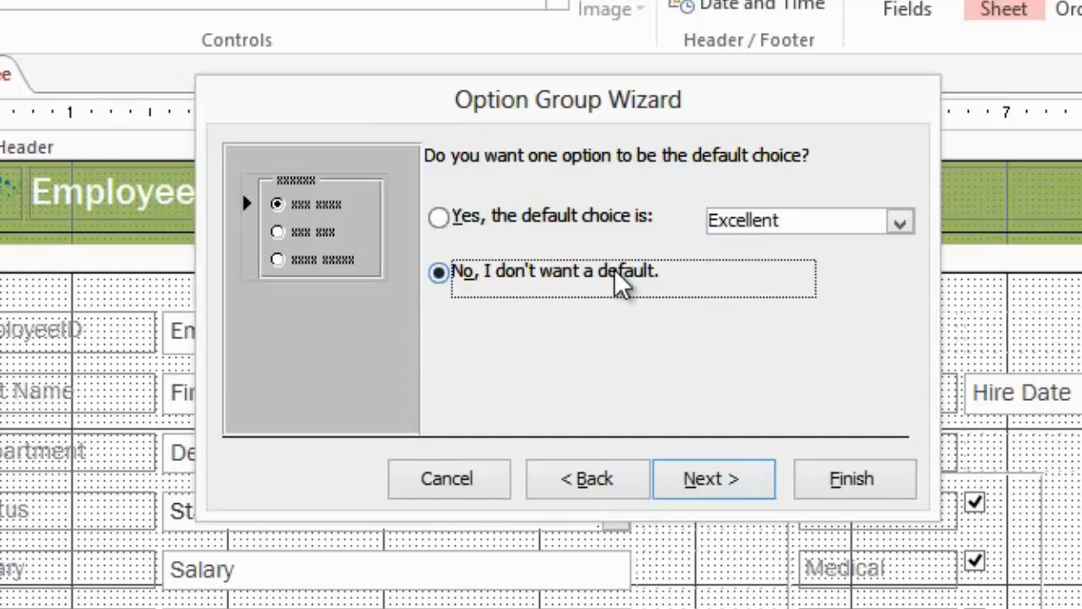
left_click(749, 487)
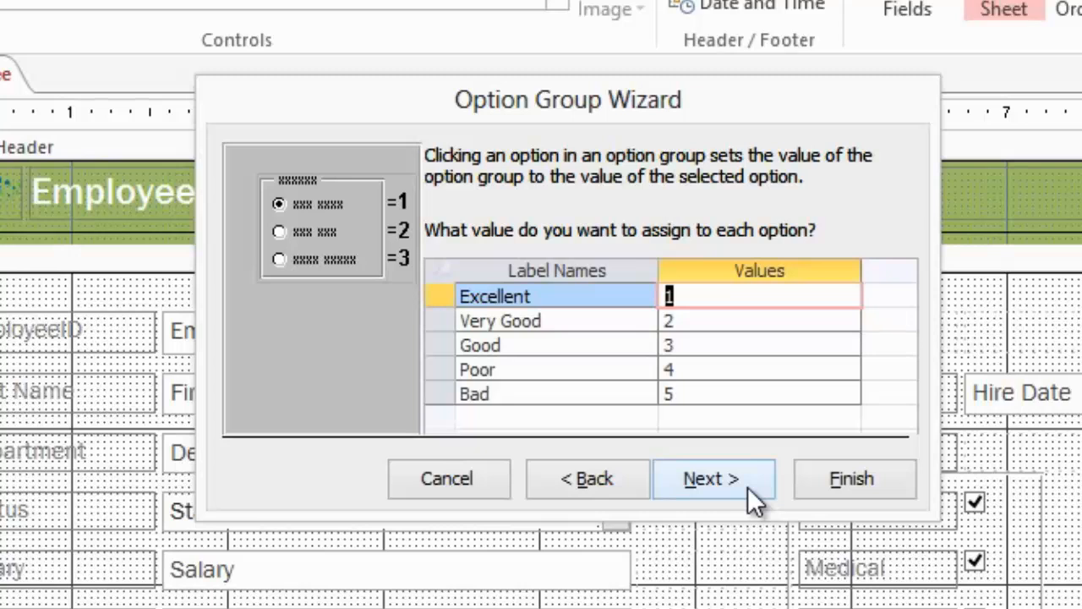
left_click(748, 487)
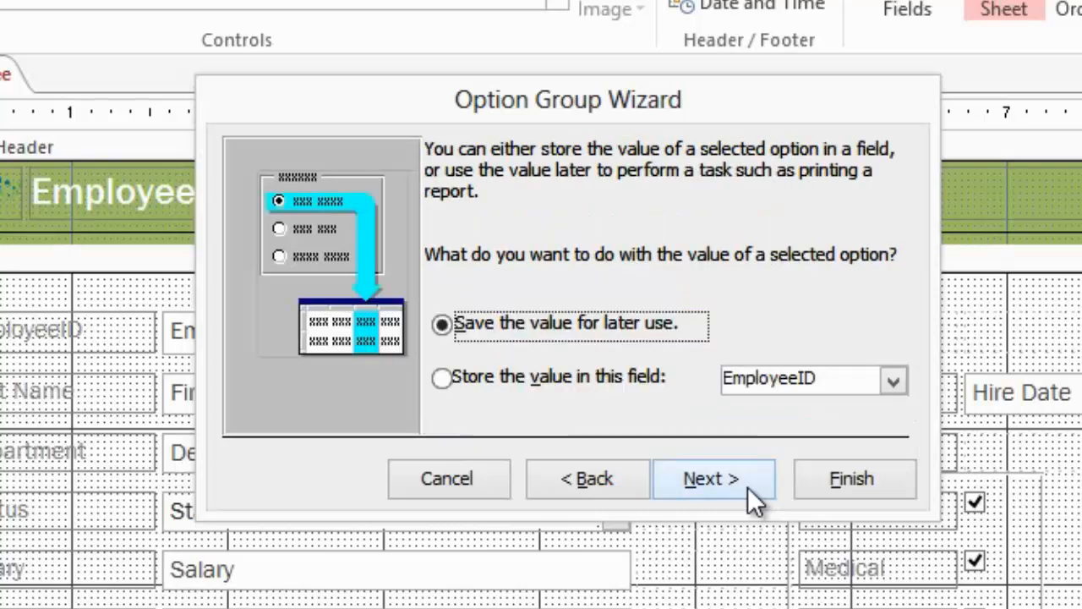
Step: Store the selected option's value in the JobRating field
left_click(596, 379)
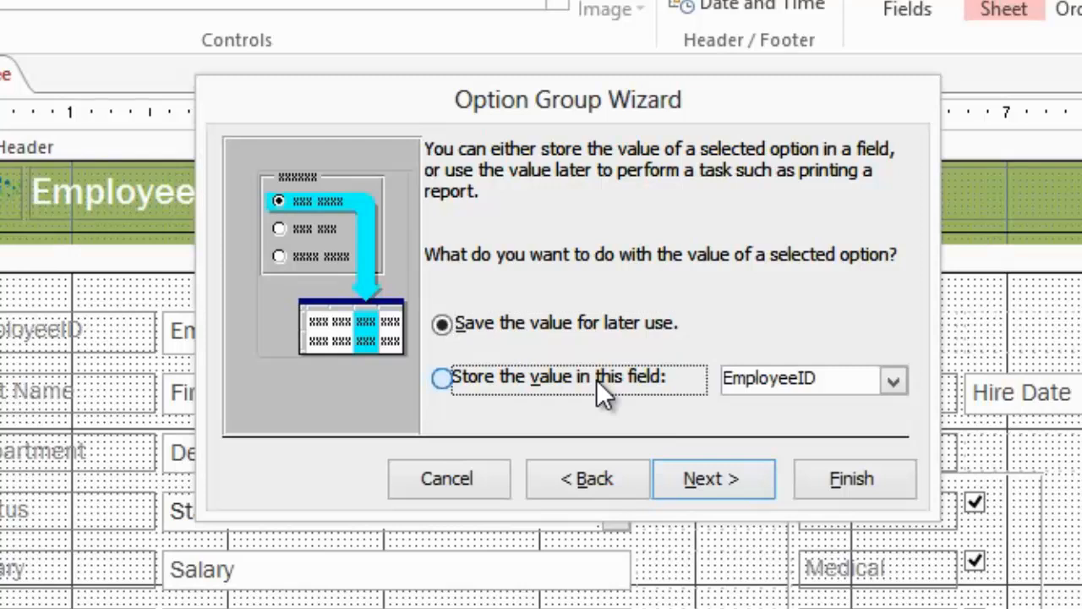
left_click(895, 381)
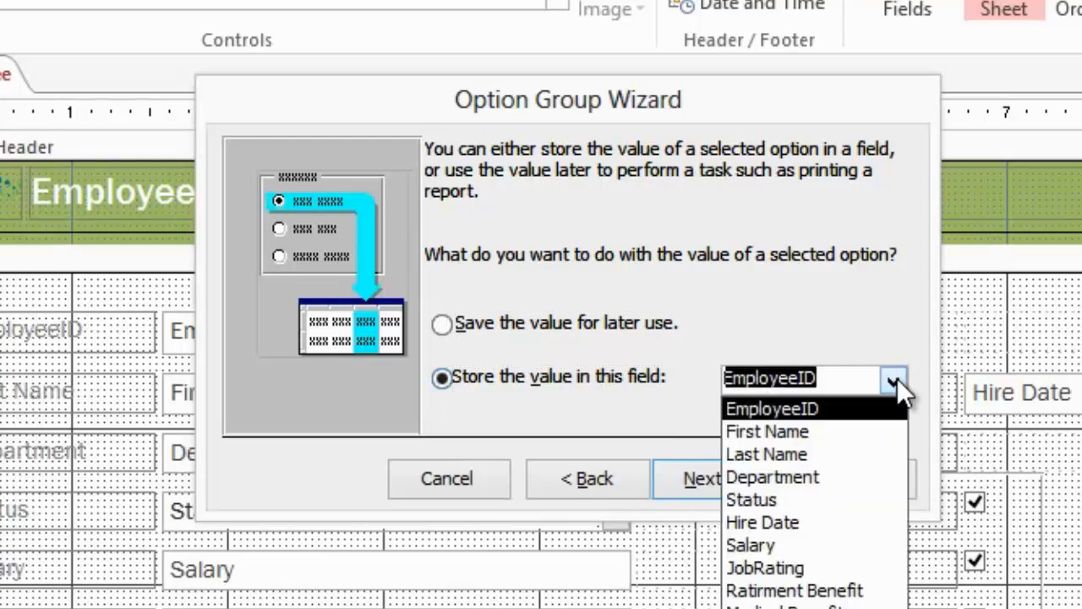
left_click(864, 565)
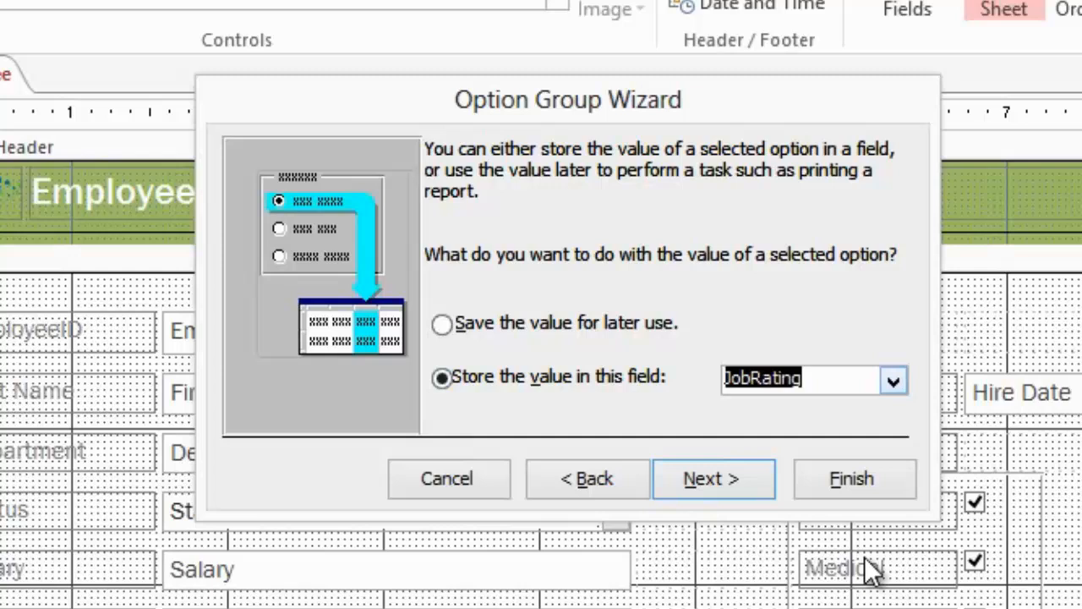
left_click(699, 489)
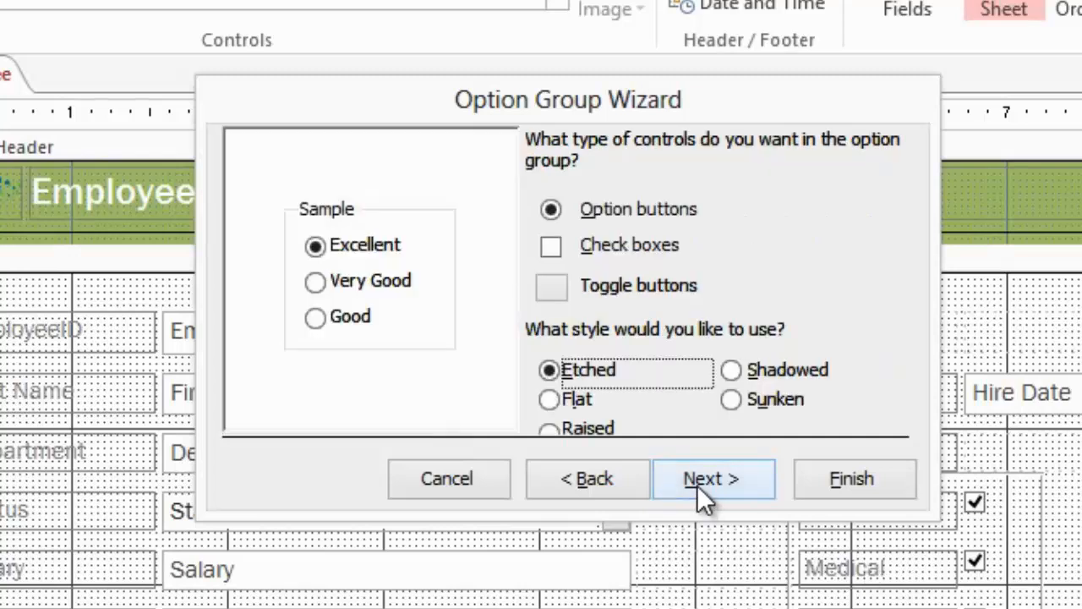
Step: Try out toggle buttons and the Flat, Raised, Sunken and Shadowed styles for the option group
left_click(561, 251)
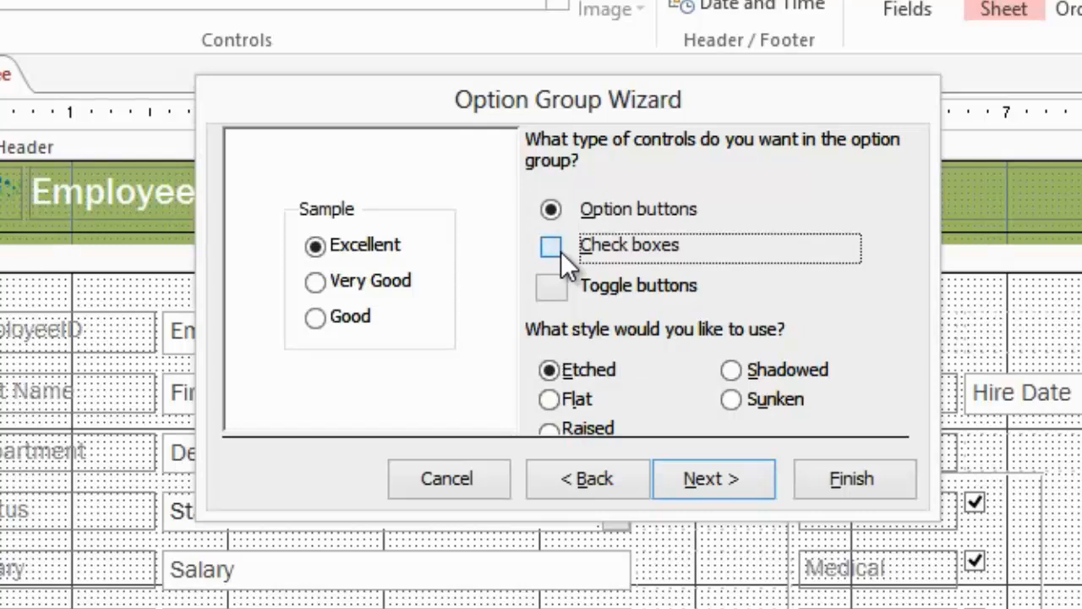
left_click(554, 289)
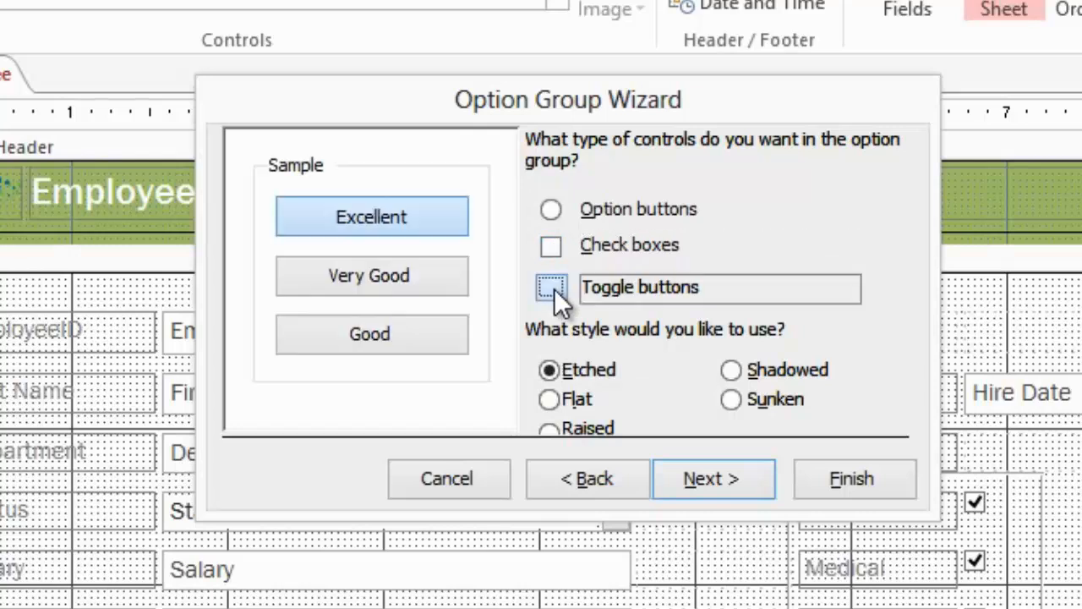
left_click(575, 399)
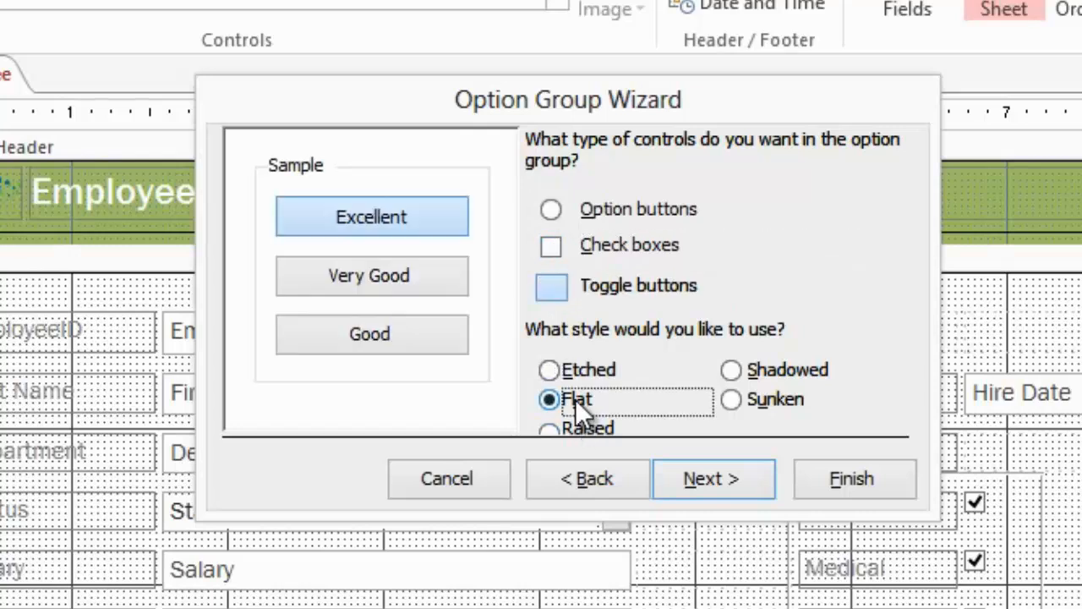
left_click(583, 426)
left_click(730, 401)
left_click(732, 374)
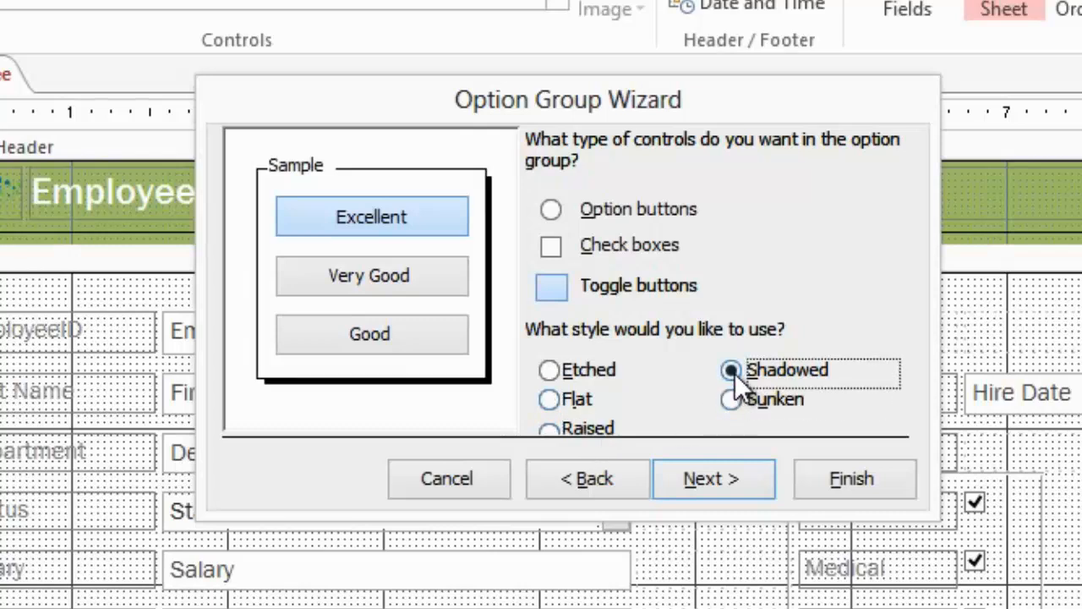
Step: Choose option buttons with the Etched style for the option group
left_click(550, 372)
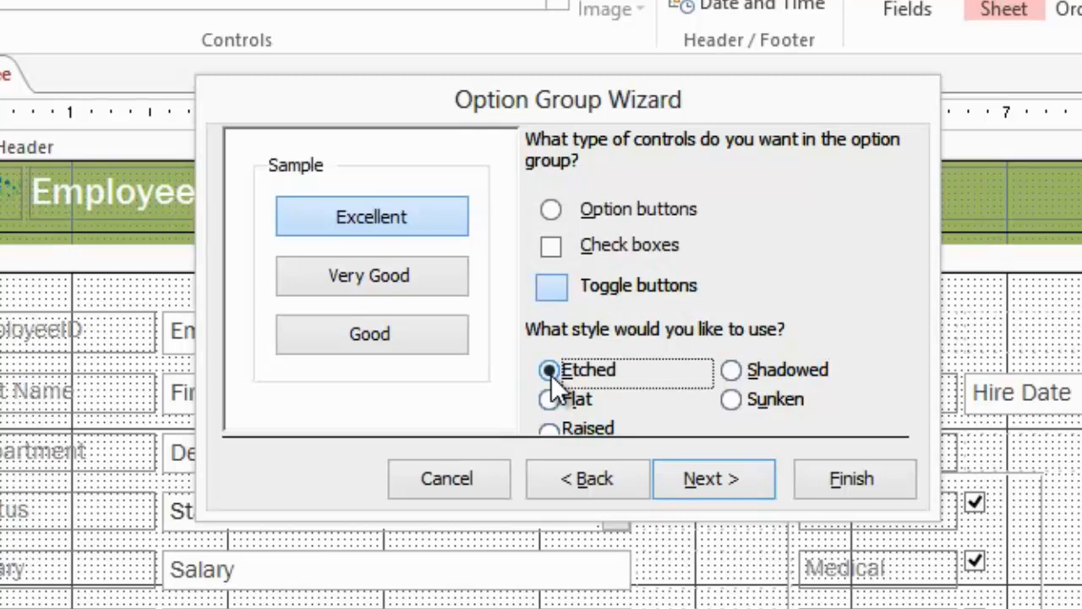
left_click(551, 209)
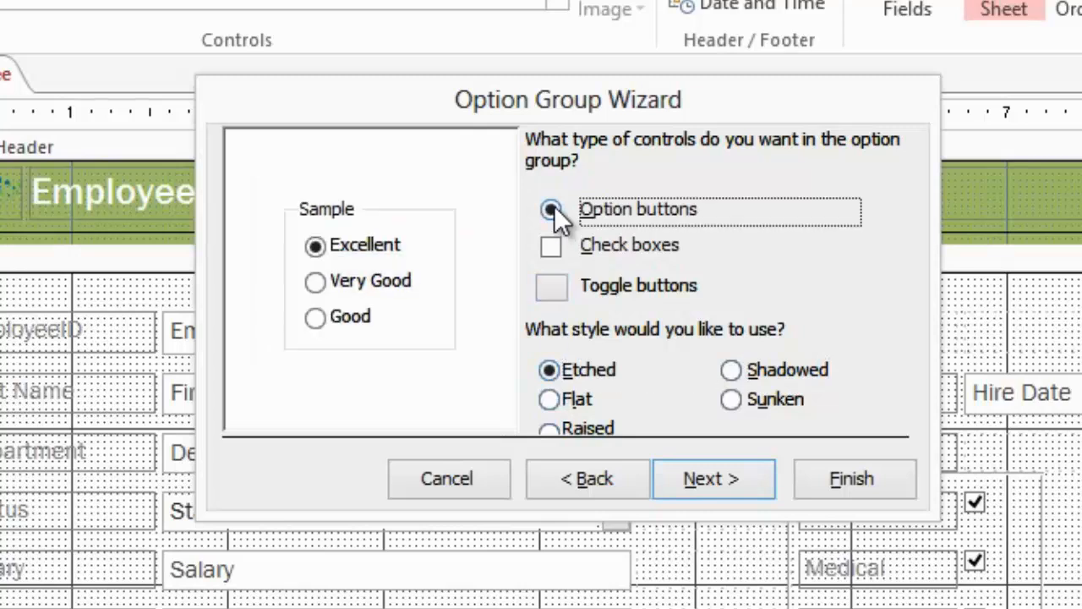
left_click(751, 485)
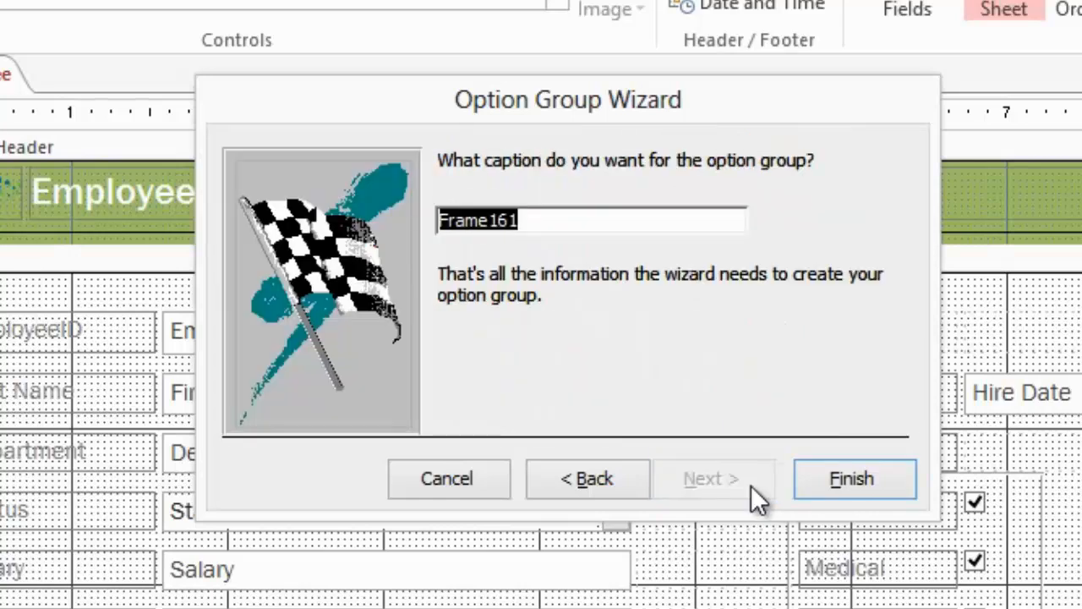
Step: Create the option group with the caption Job Rating and widen its frame to about 1.71 inches
type("Jo")
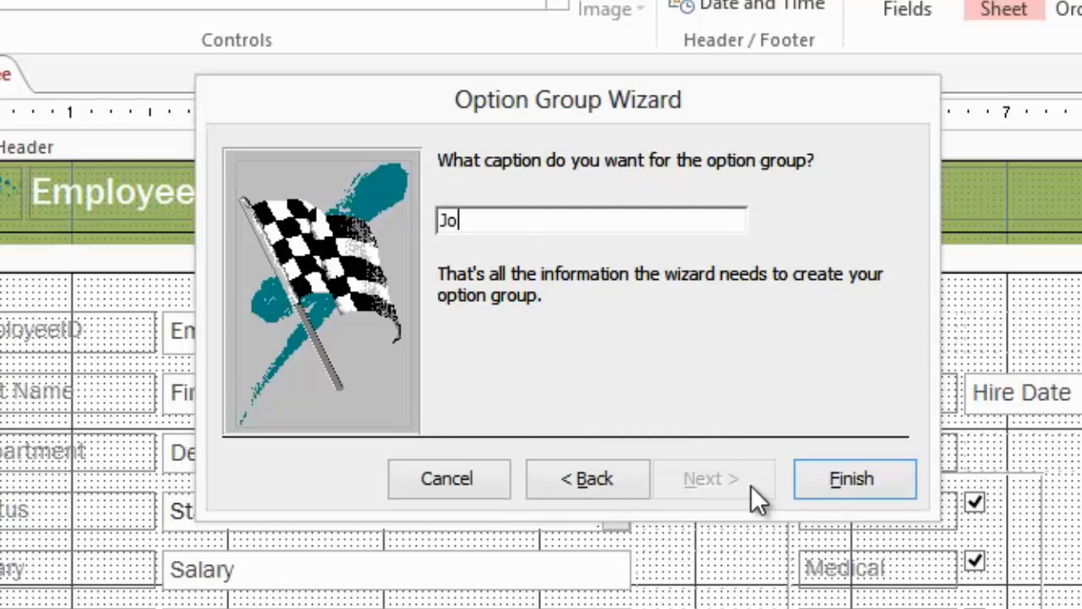
type("b Rati")
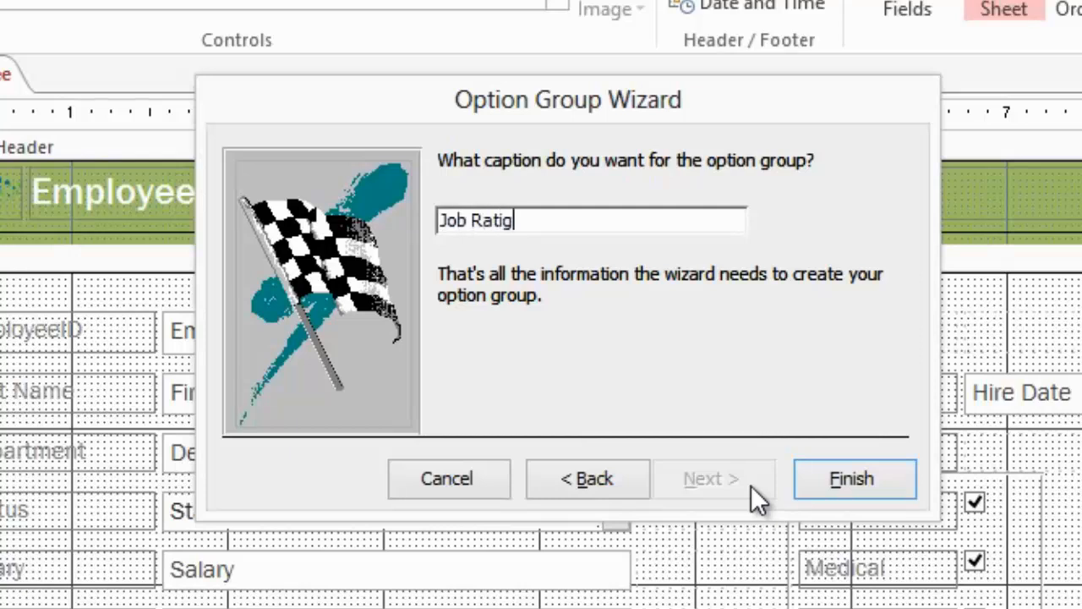
type("ng")
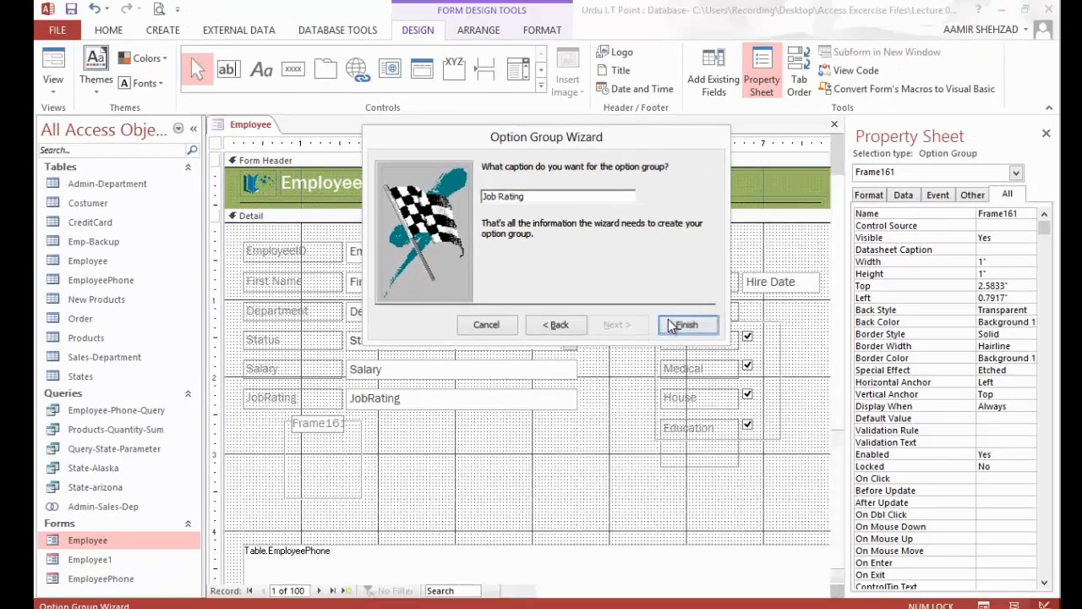
left_click(685, 330)
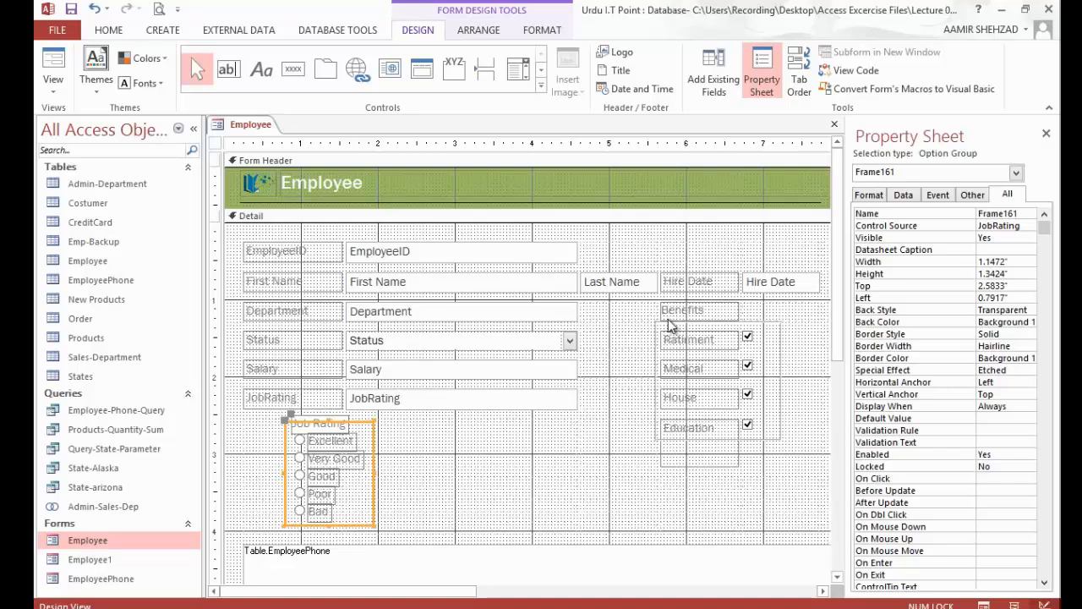
left_click_drag(375, 471, 416, 471)
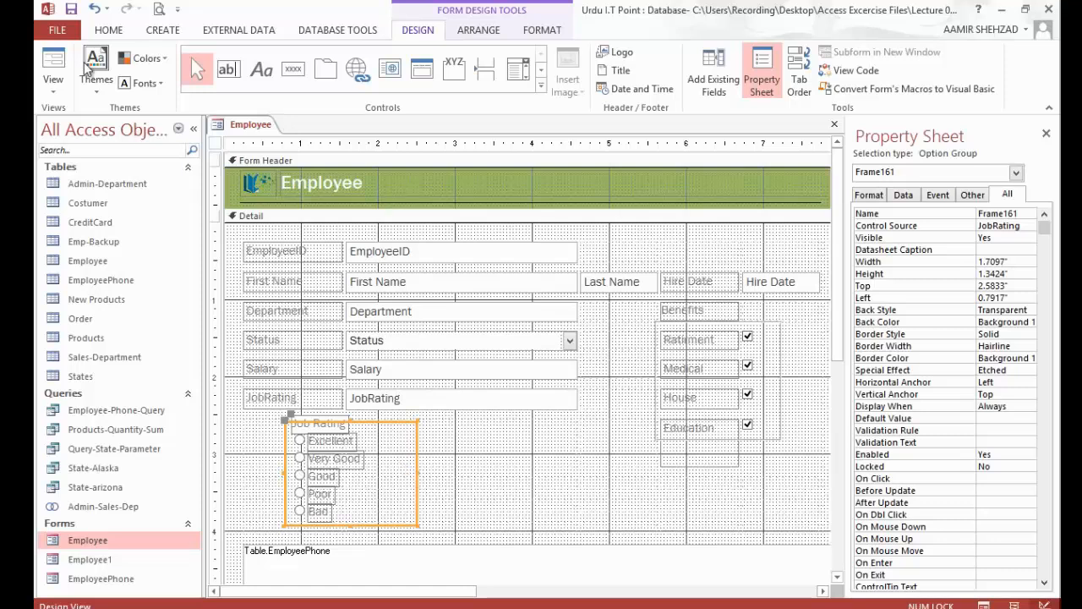
Step: View the Employee form in Form View and check the Job Rating options on records 1 to 6
left_click(53, 63)
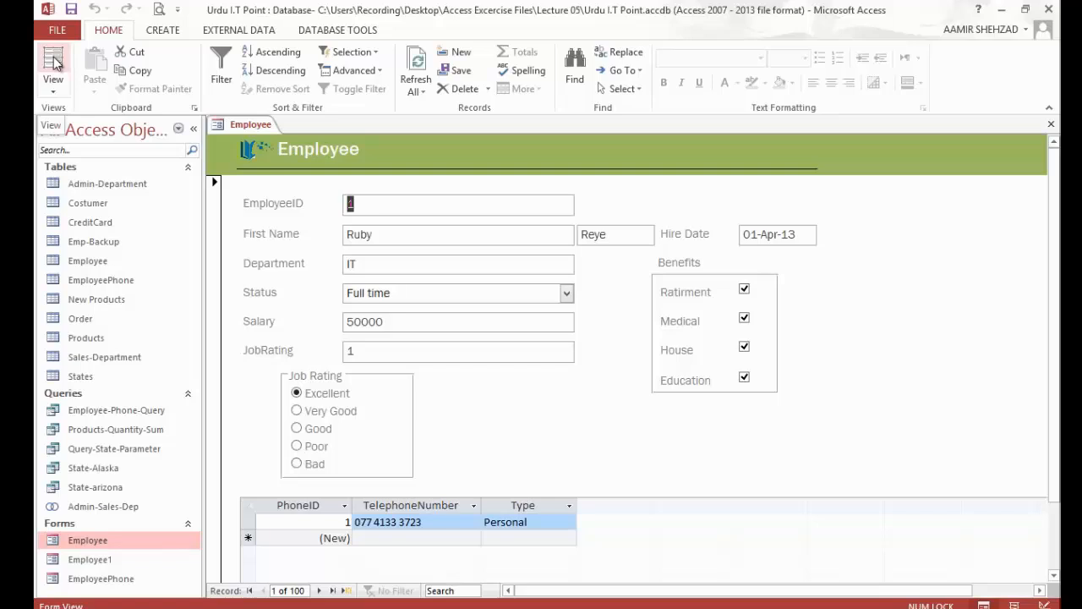
left_click(320, 591)
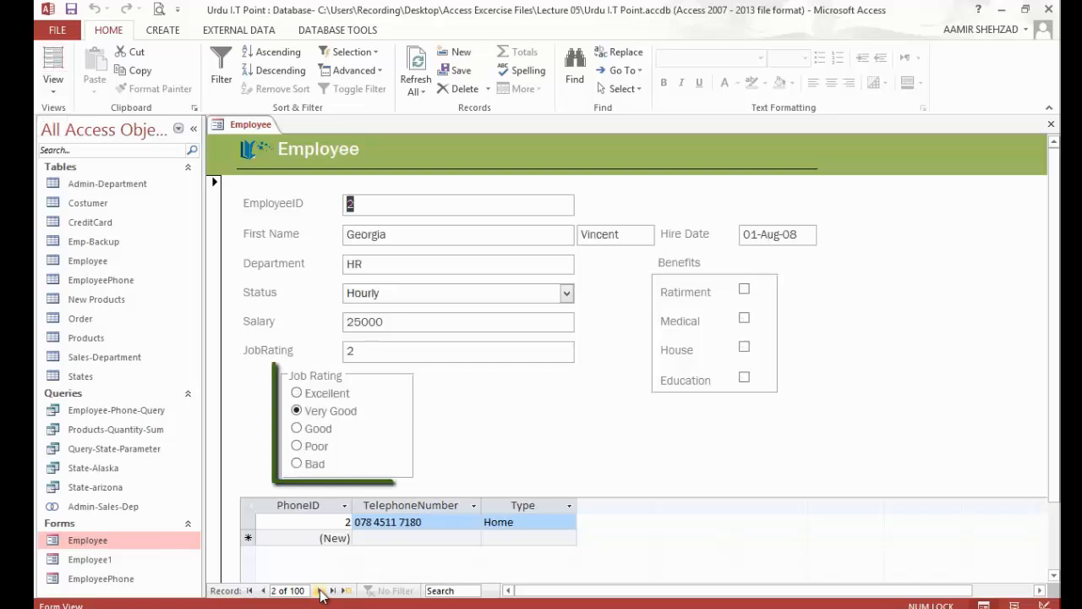
left_click(321, 591)
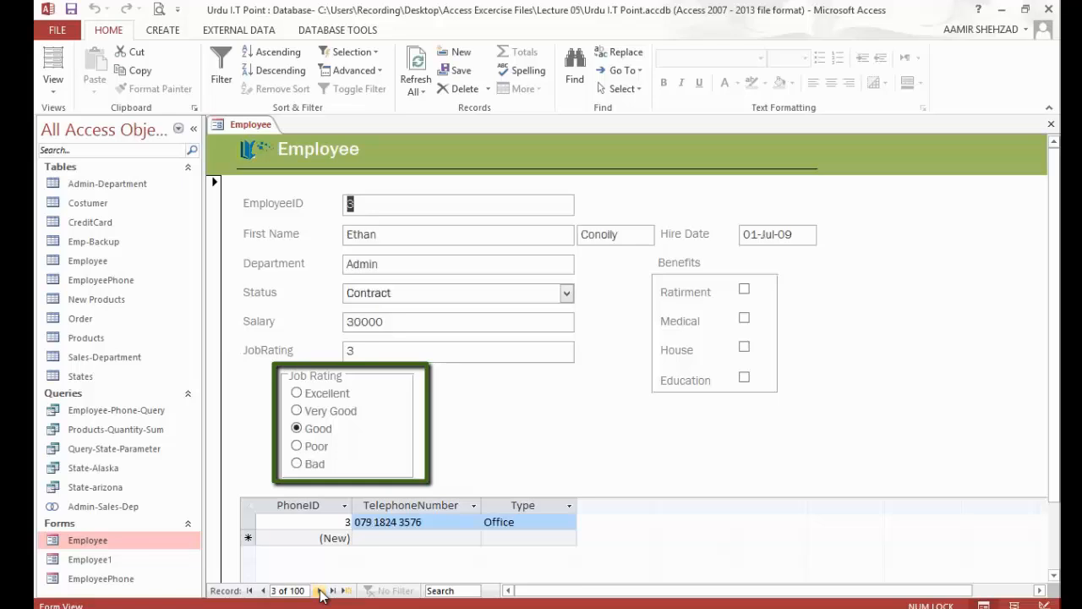
left_click(320, 591)
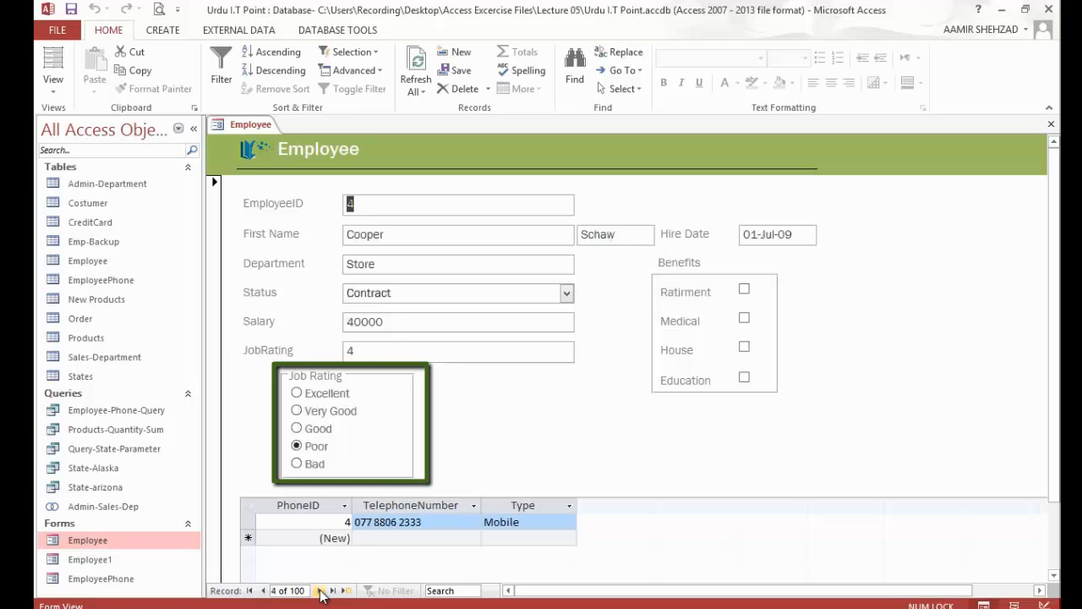
left_click(321, 591)
left_click(321, 592)
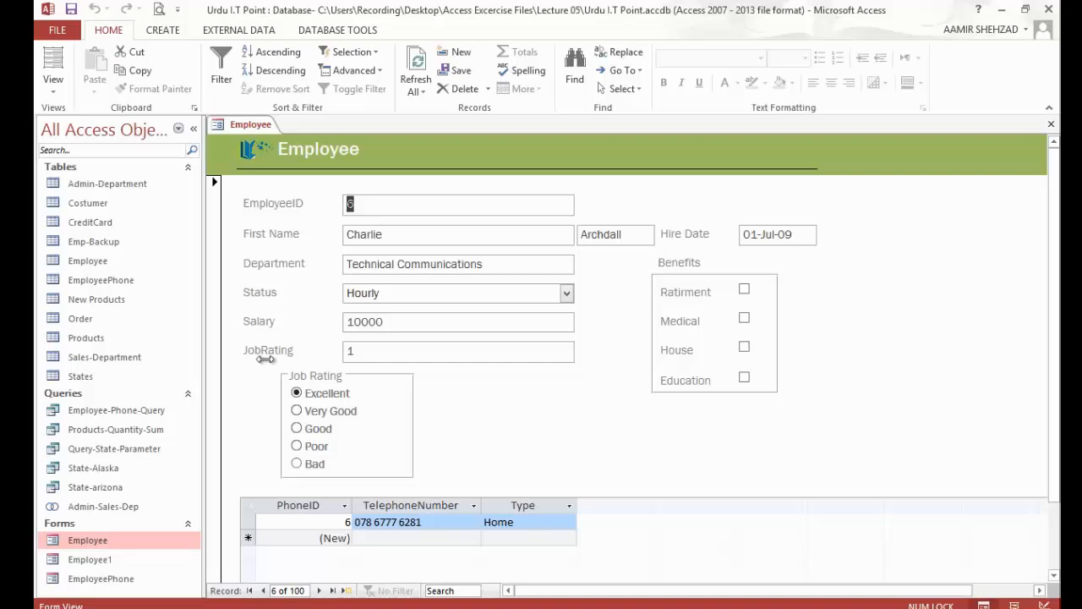
Step: Switch the Employee form to Layout View
left_click(53, 84)
left_click(93, 156)
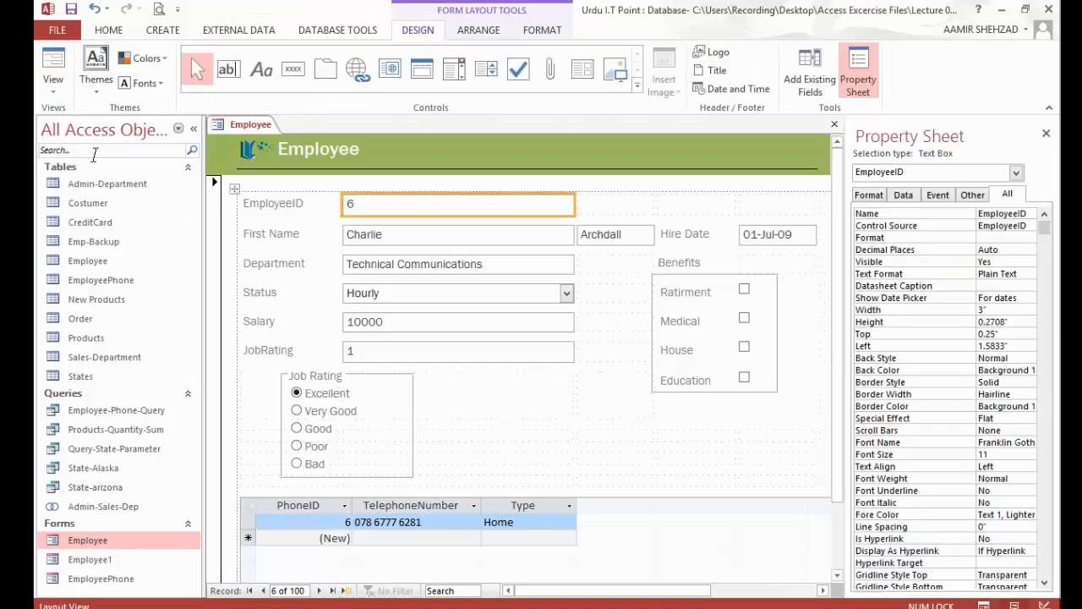
Step: Delete the JobRating text box and its label from the Employee form
left_click(350, 357)
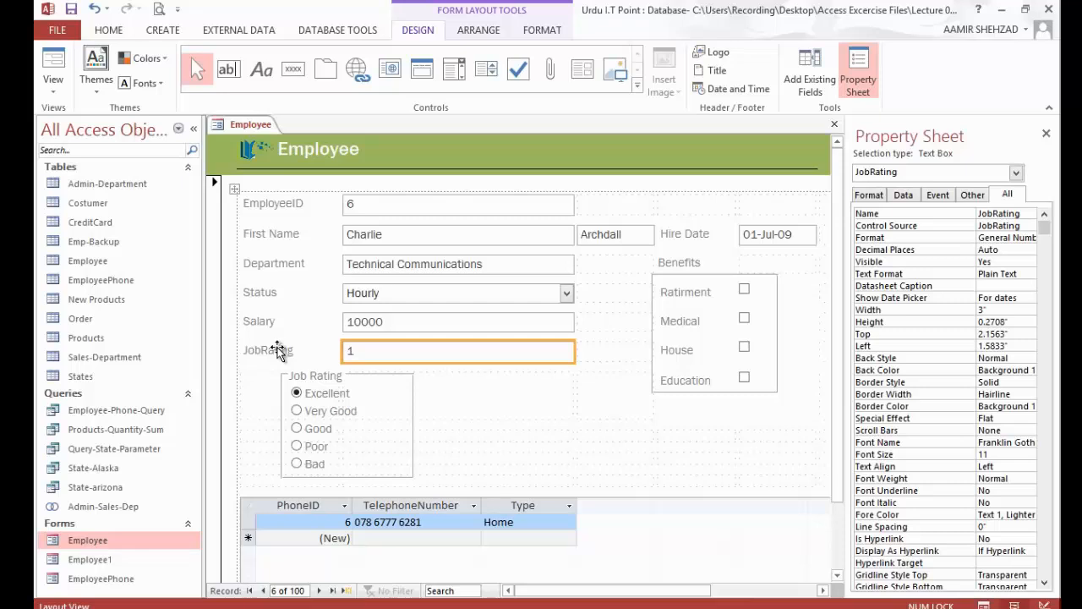
left_click(279, 352, "shift")
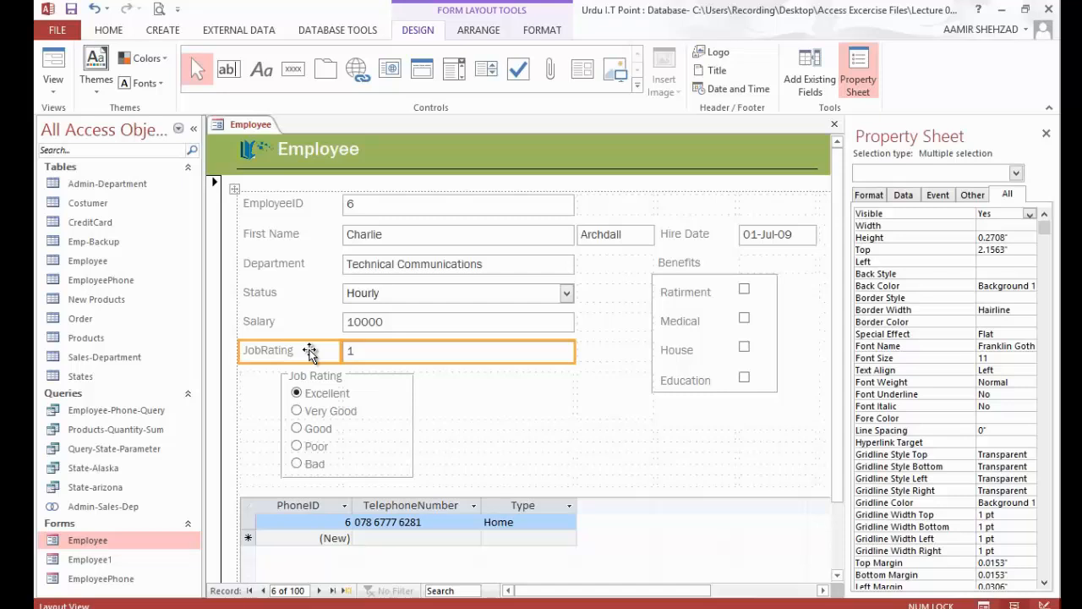
key("Delete")
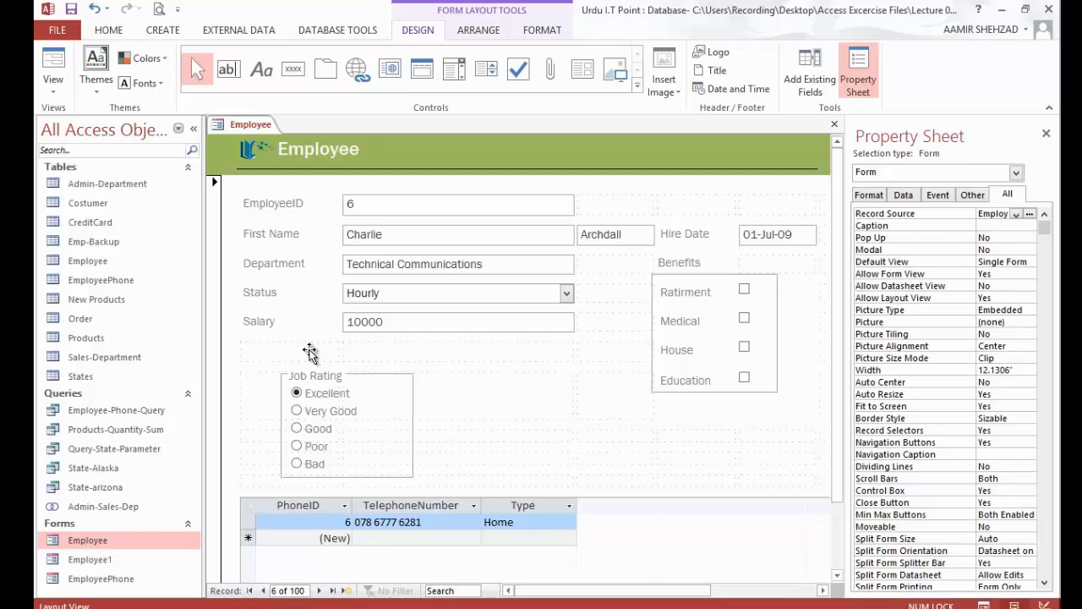
Step: Check the form in Form View by moving through its records to the last one and on to a new blank record
left_click(53, 63)
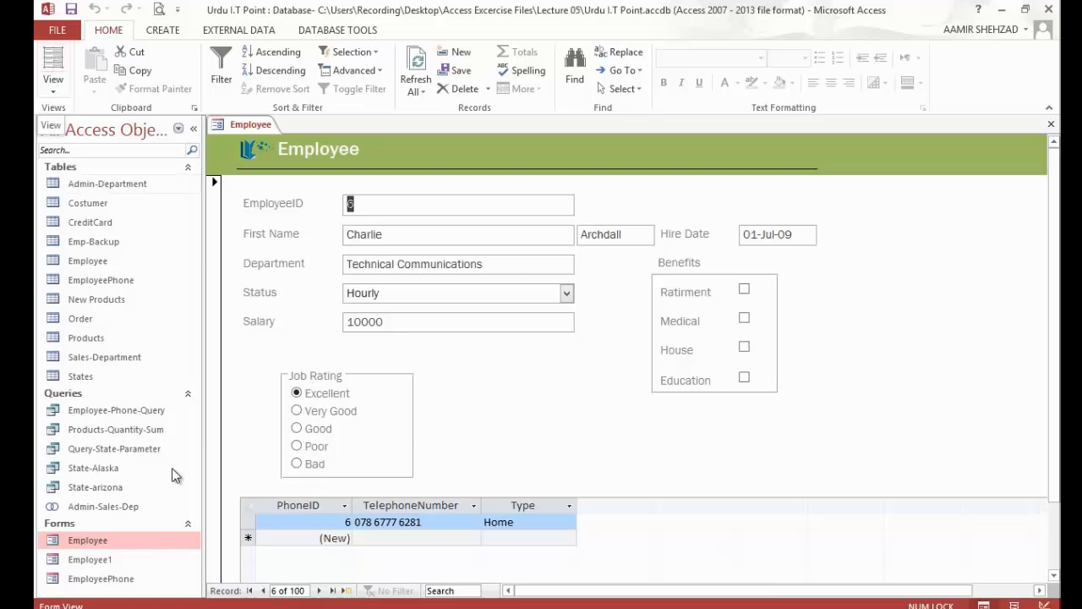
left_click(319, 591)
left_click(263, 591)
left_click(330, 592)
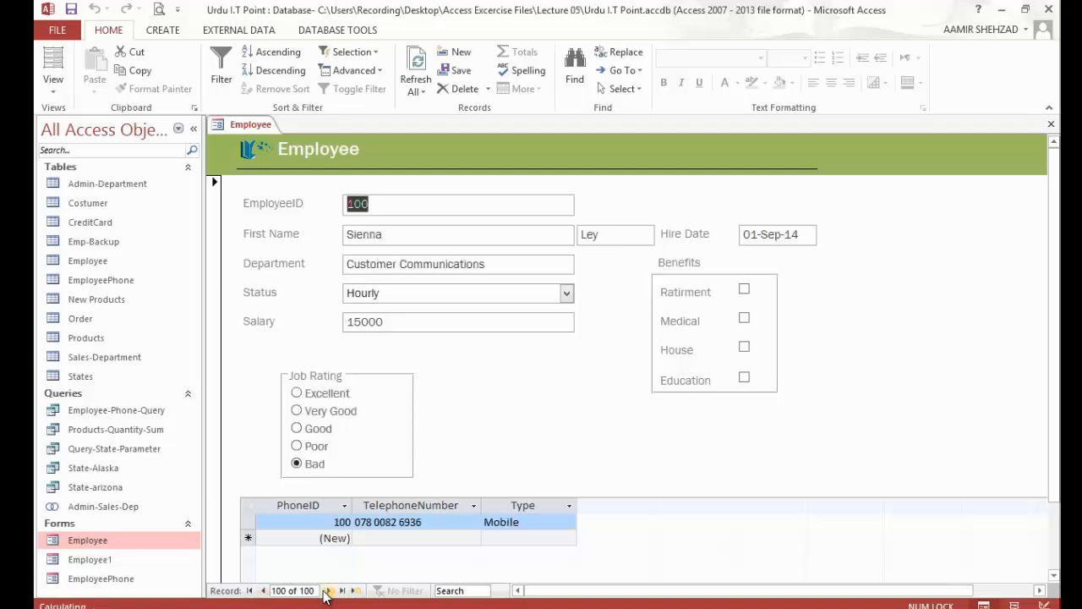
left_click(326, 591)
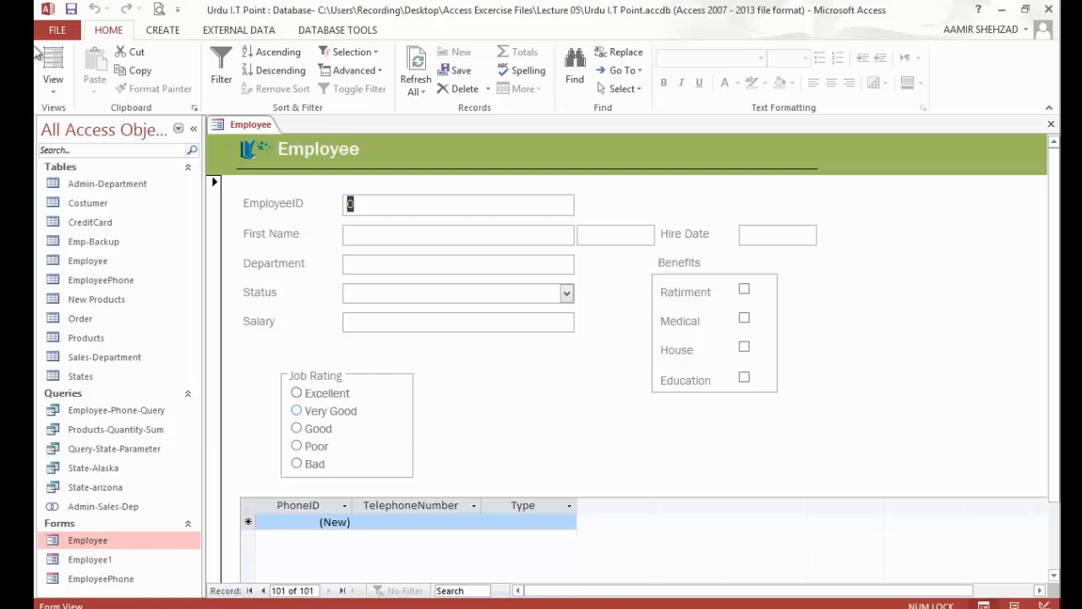
Step: In Design View, place a combo box above the Hire Date field that finds a record based on the selected value
left_click(58, 91)
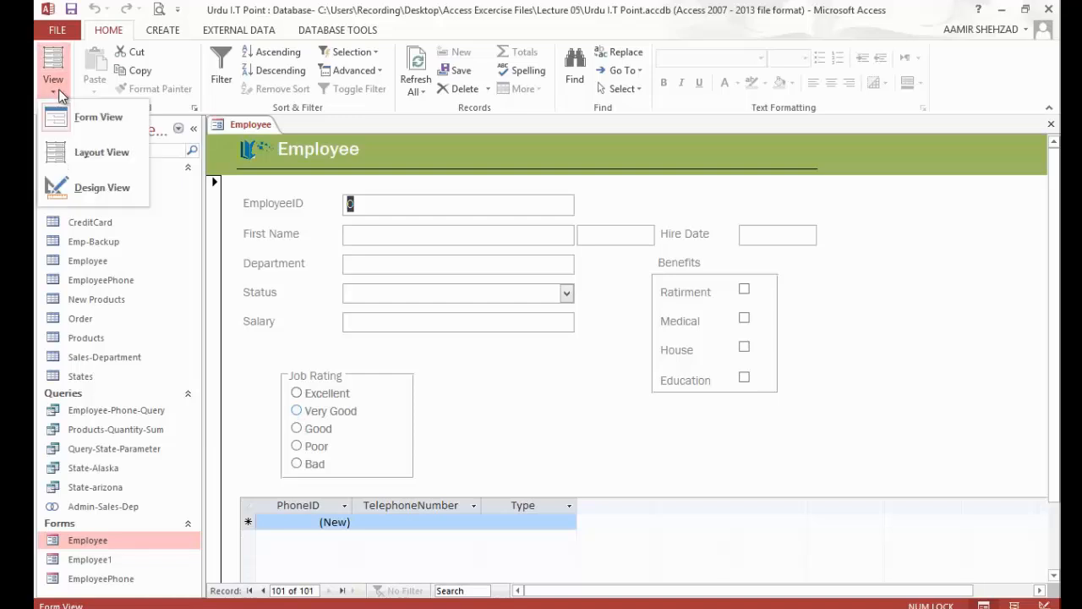
left_click(102, 188)
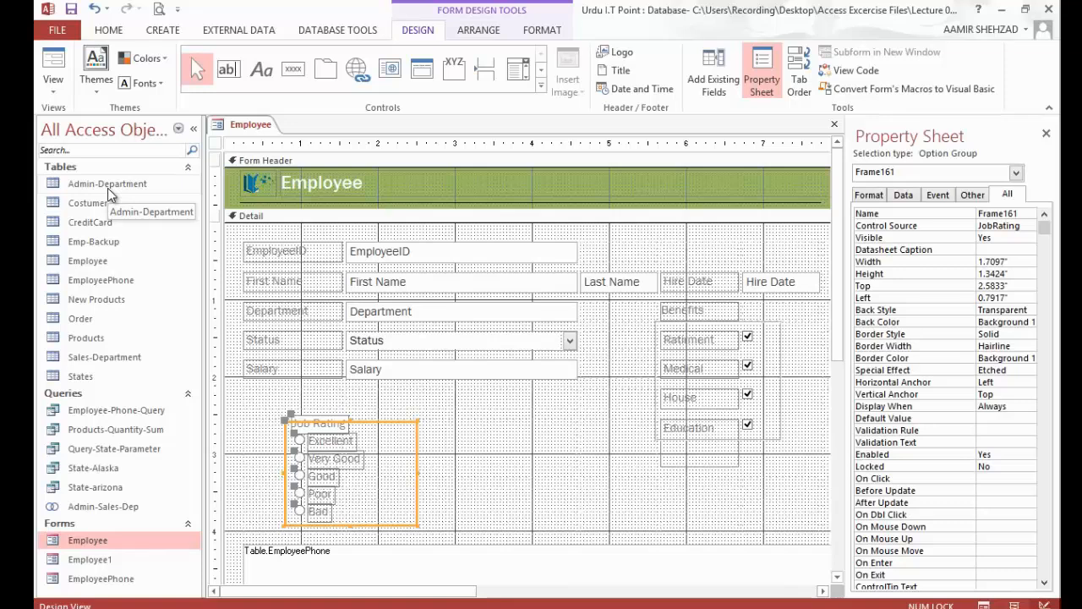
left_click(525, 80)
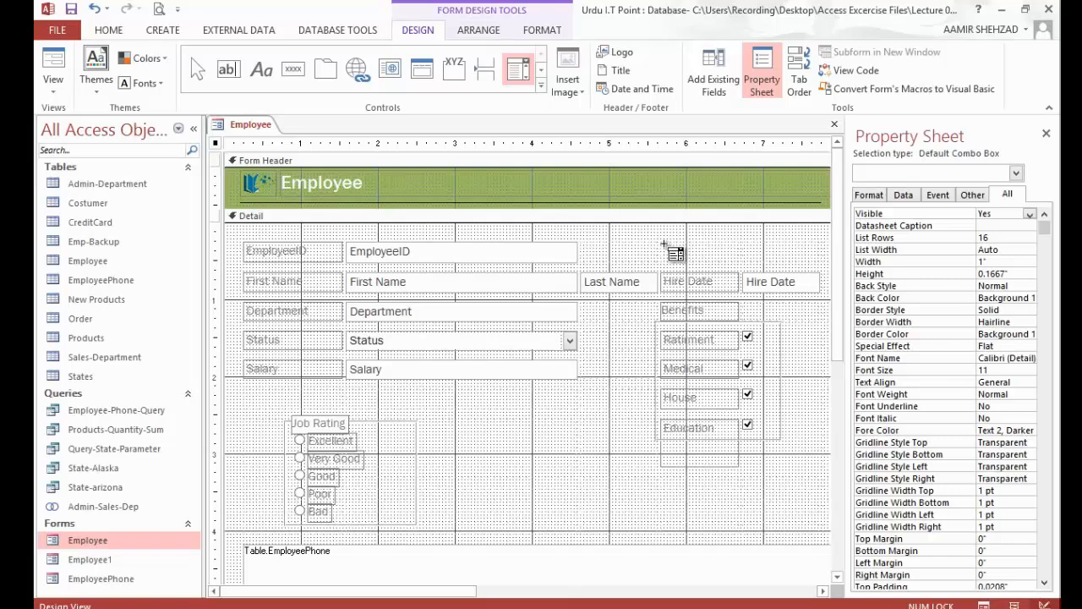
left_click(665, 244)
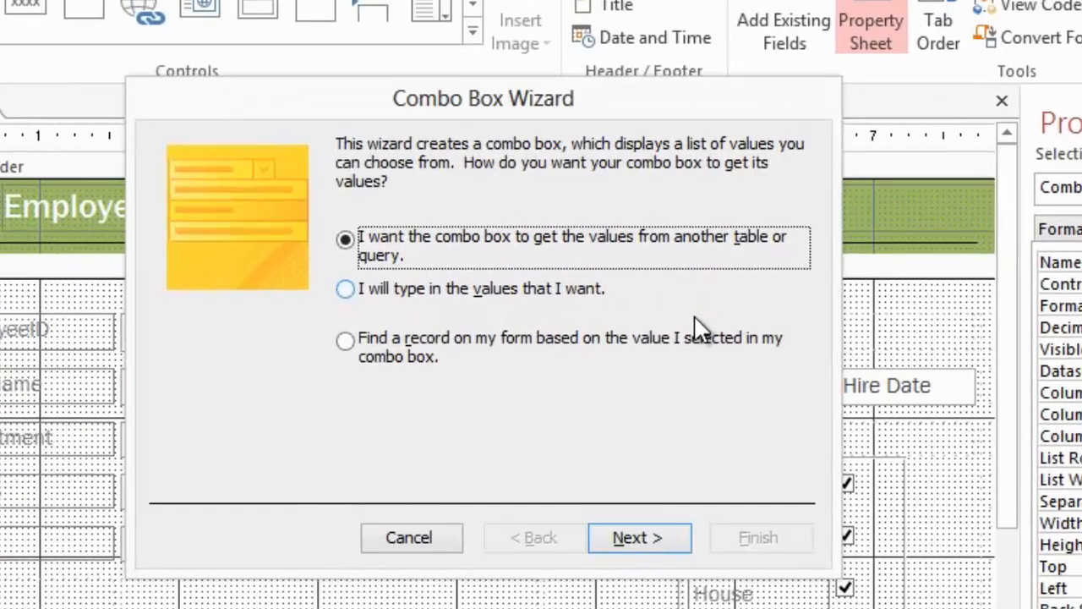
left_click(410, 358)
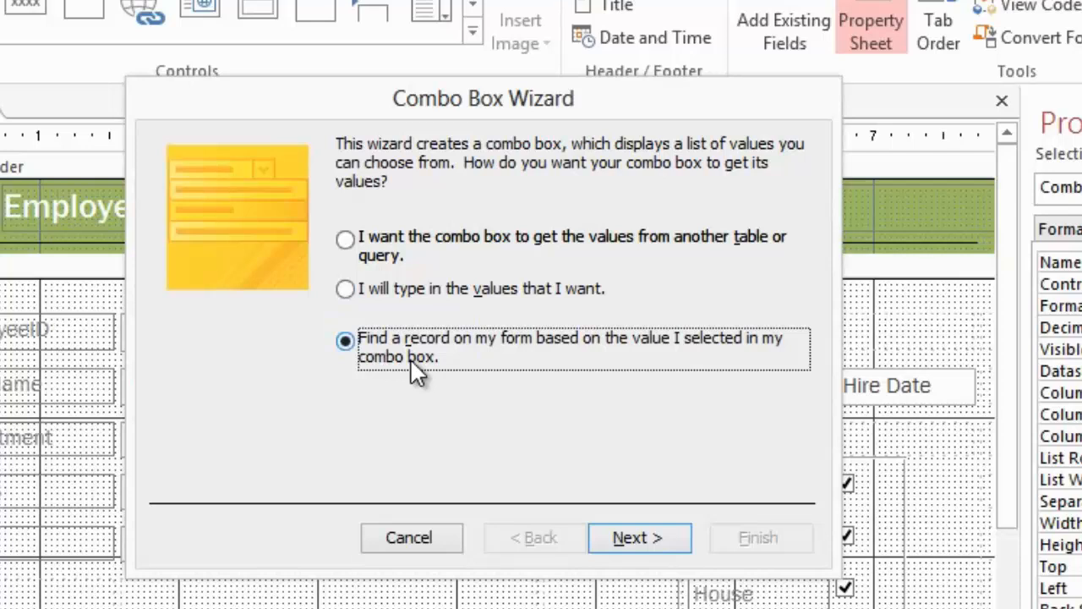
left_click(628, 546)
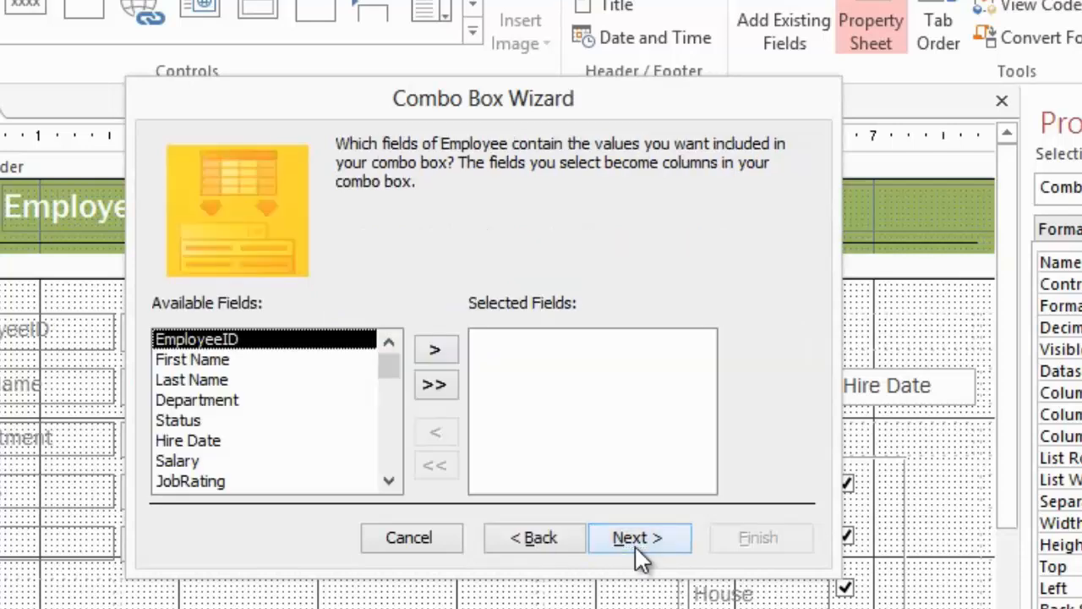
Step: Include the First Name field in the combo box, keeping the key column hidden and the default column width
left_click(285, 367)
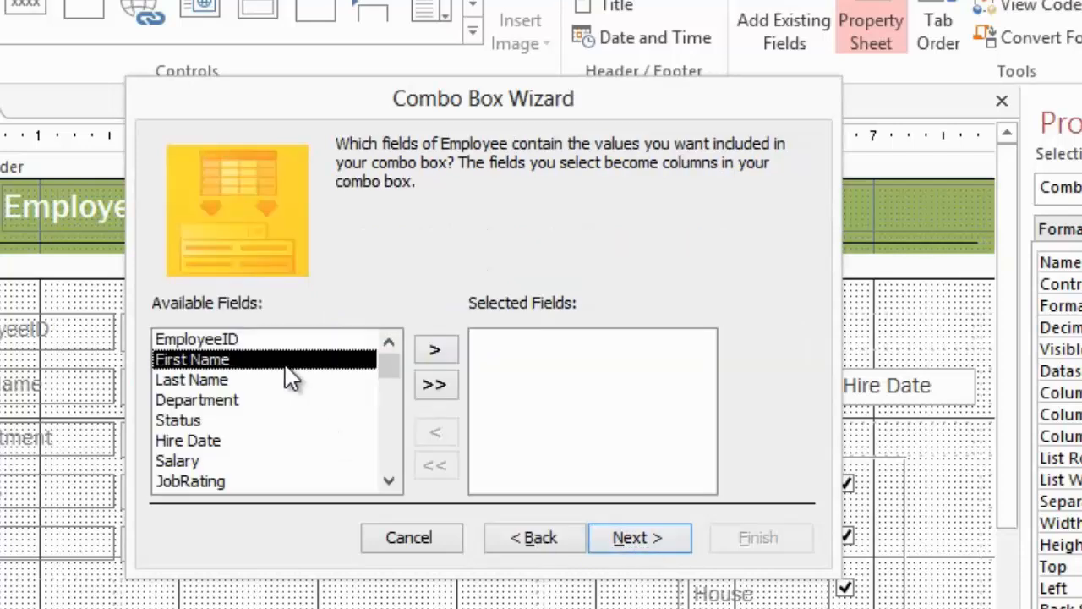
left_click(446, 348)
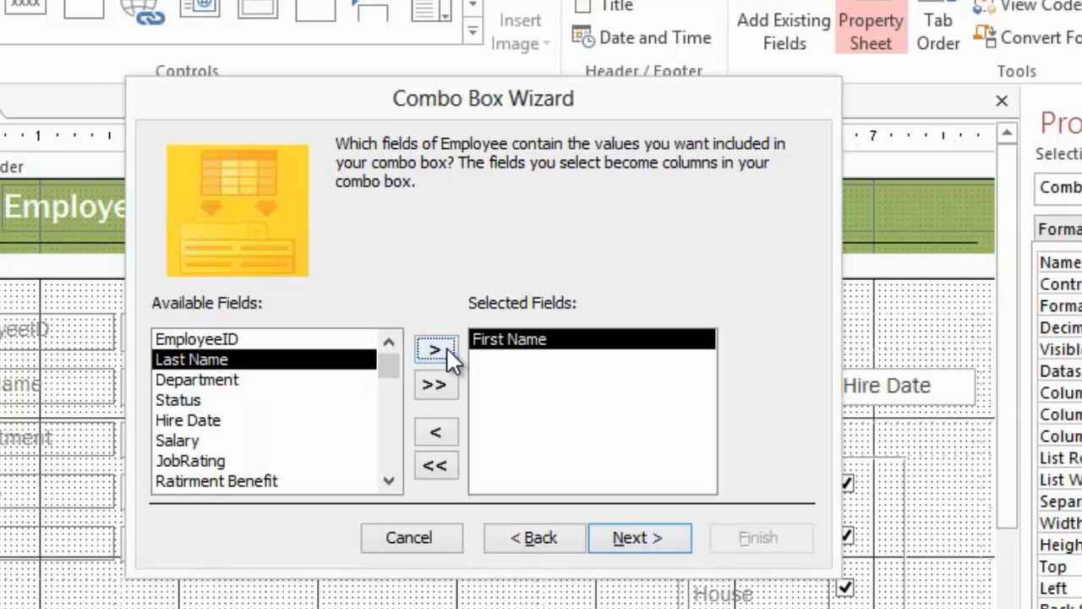
left_click(635, 539)
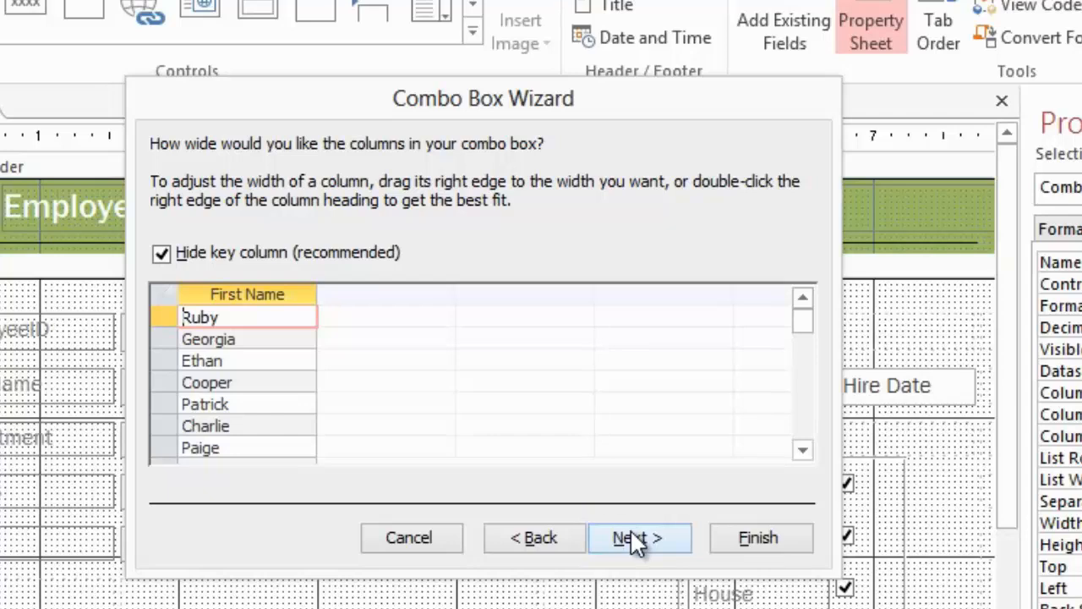
left_click(635, 540)
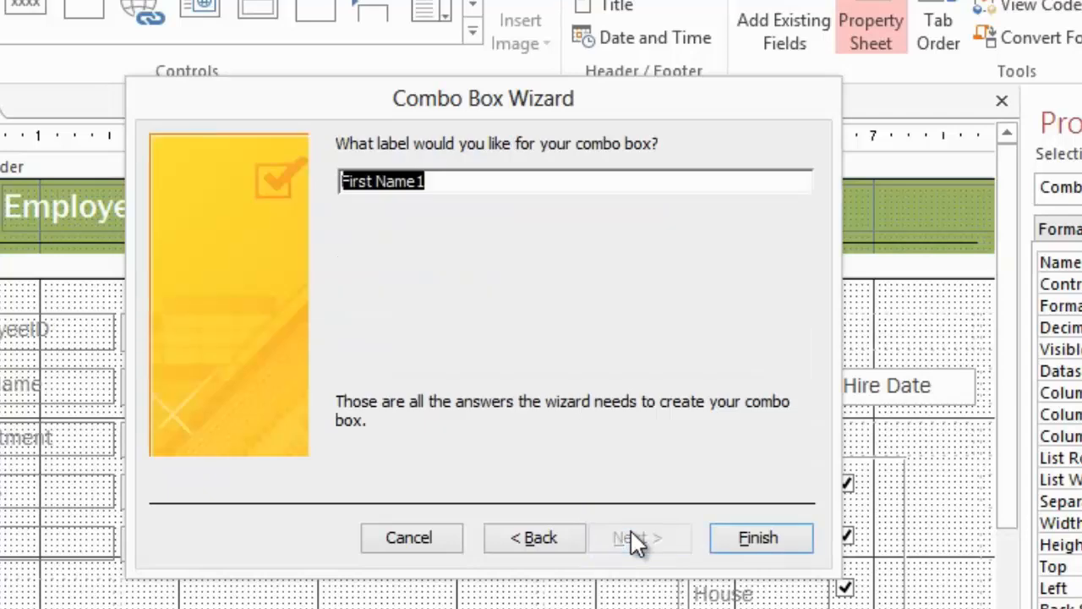
Step: Label the combo box Search By Name and create it
type("Se")
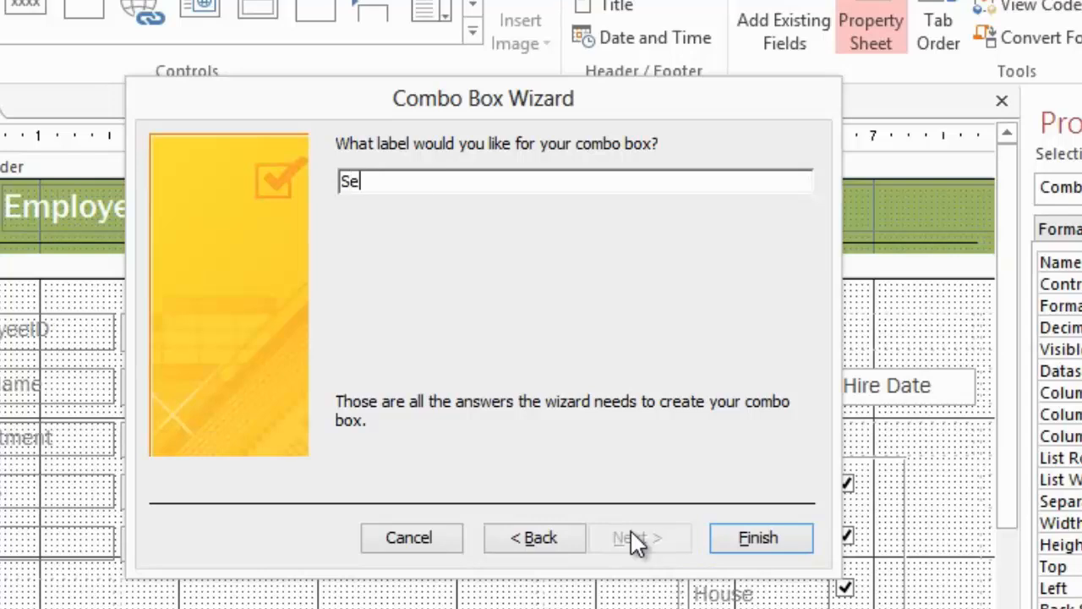
type("arch By Name")
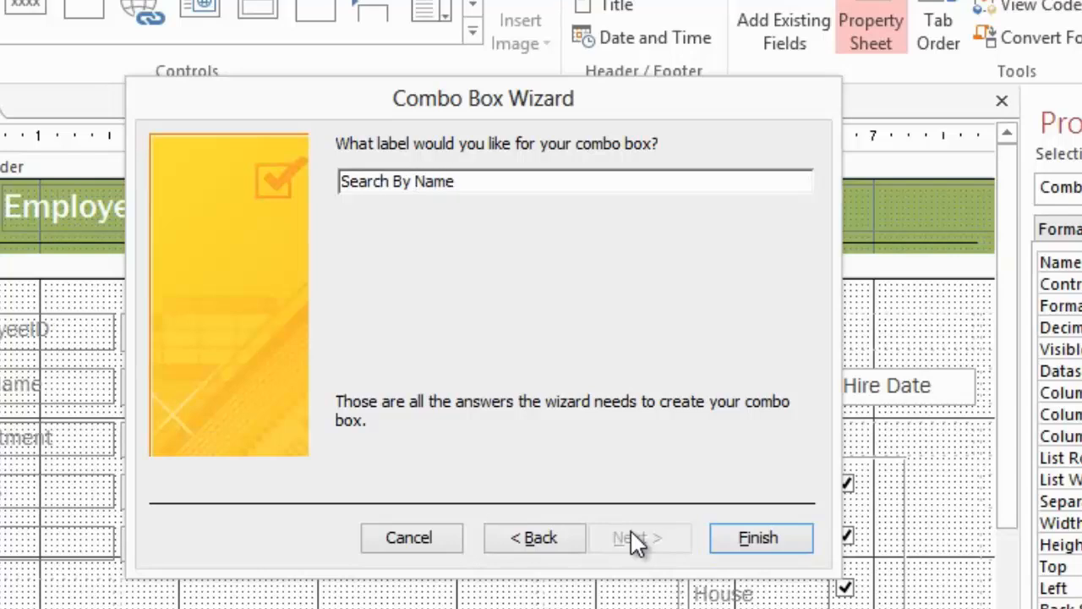
left_click(764, 538)
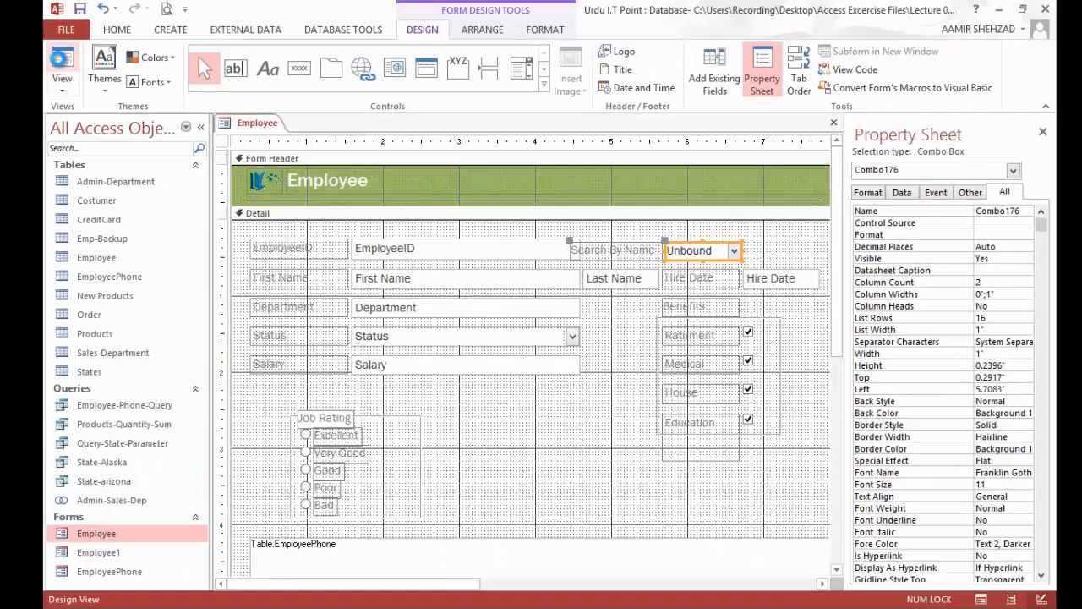
Step: In Layout View, move the Search By Name label and combo box into the layout cells above Hire Date
left_click(60, 66)
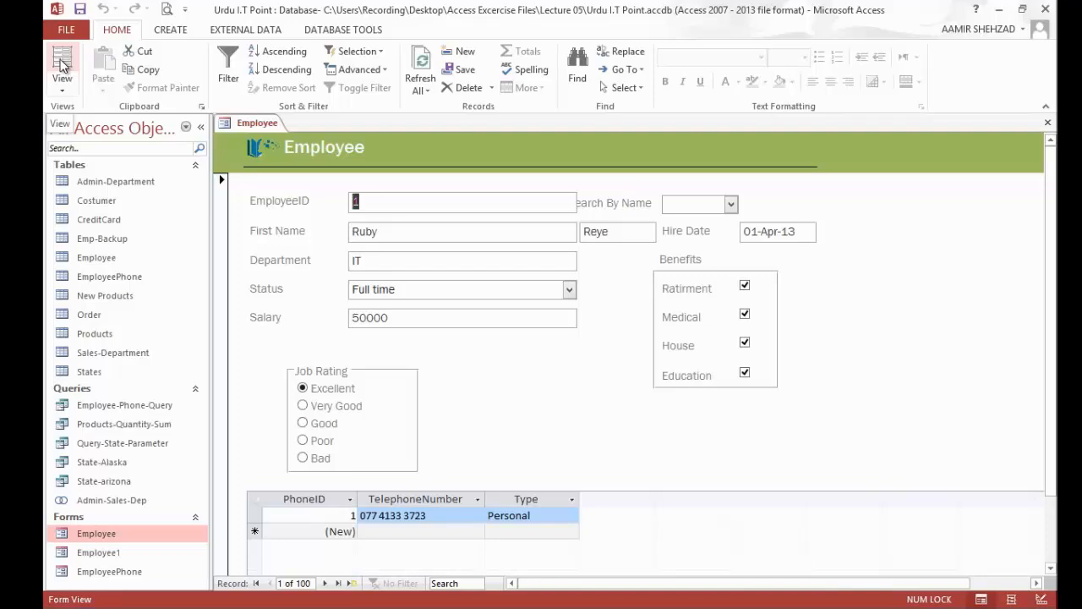
left_click(62, 78)
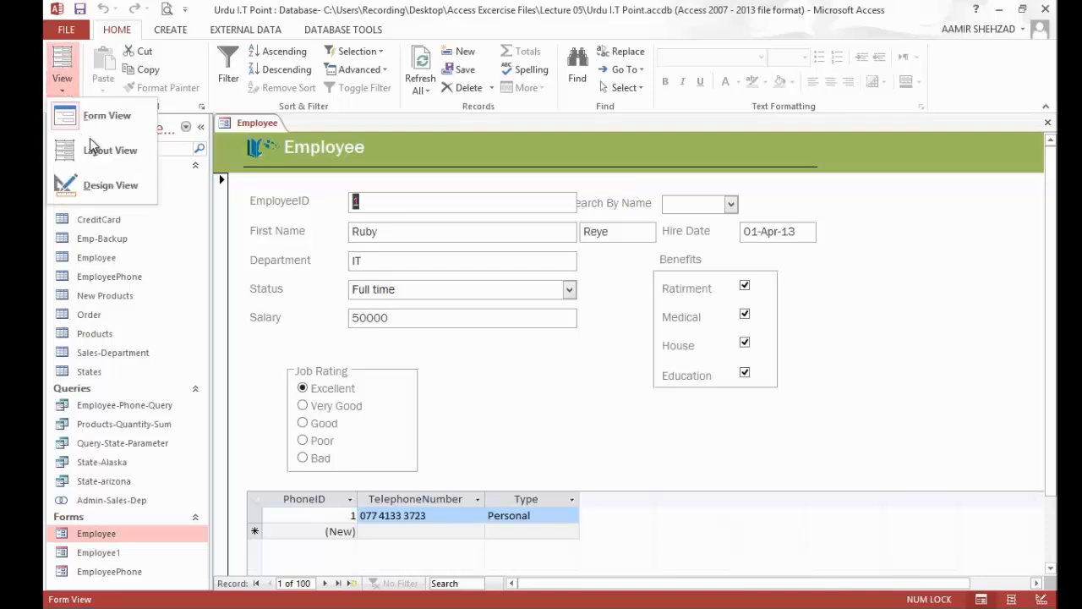
left_click(93, 149)
left_click(626, 202)
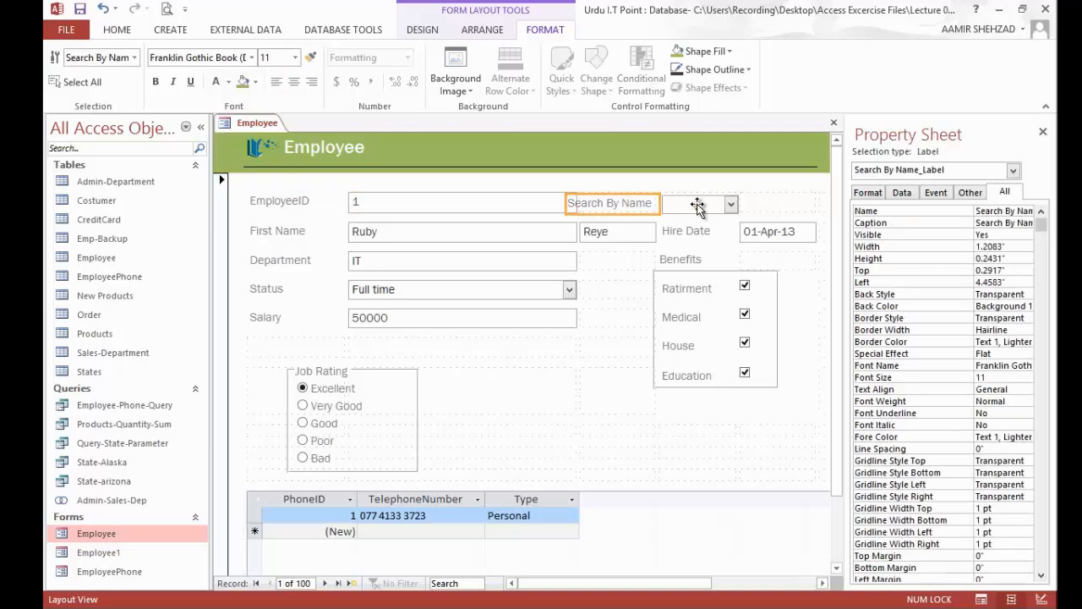
left_click(697, 206, "shift")
left_click_drag(697, 207, 749, 205)
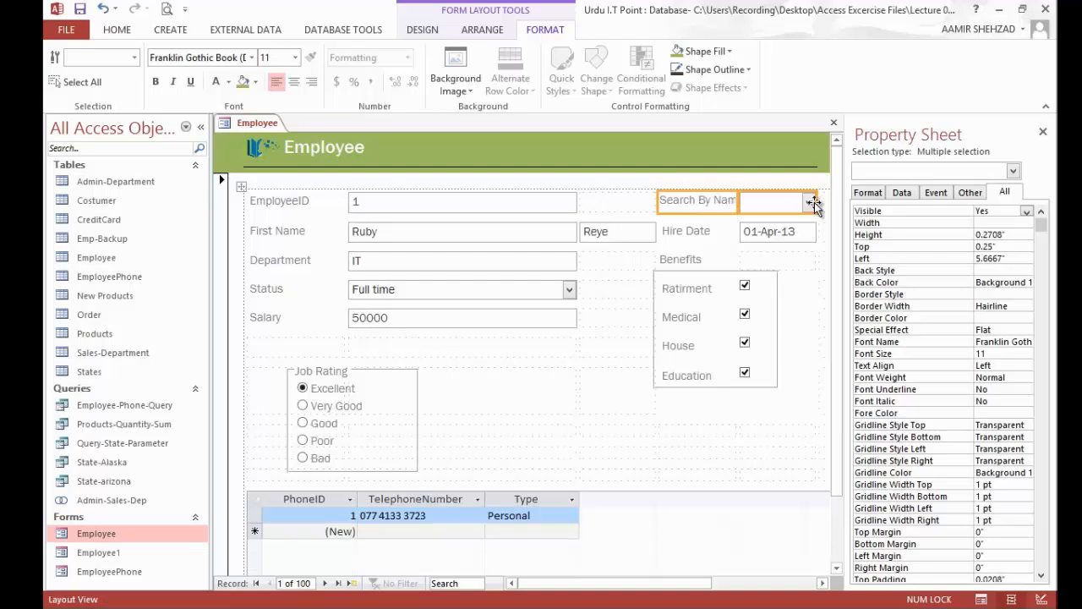
Step: Widen the Search By Name combo box's column slightly, undoing the extra widening of the label side
left_click_drag(818, 201, 827, 202)
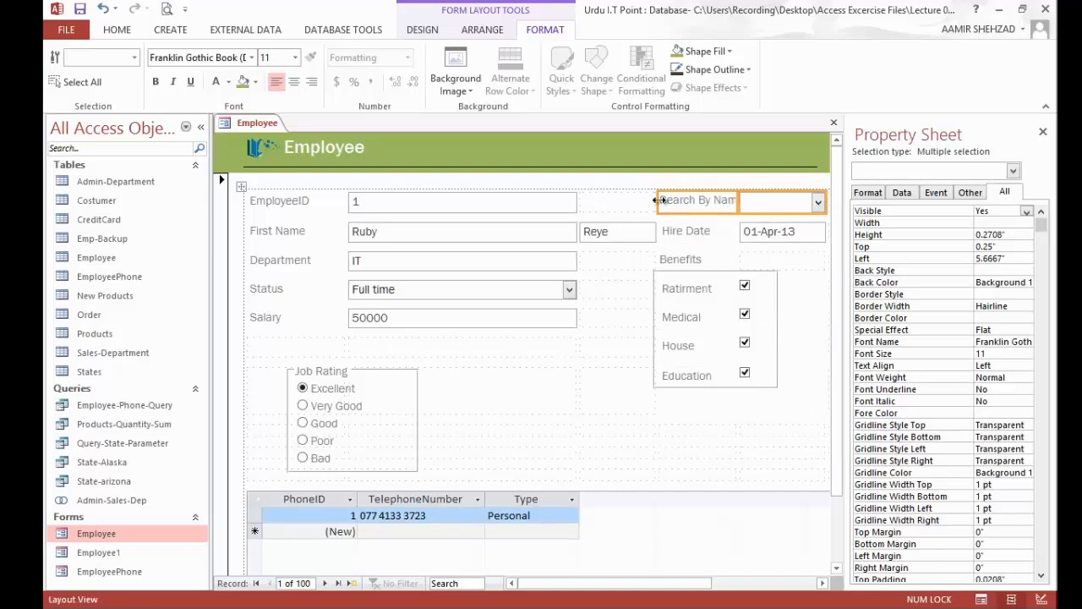
left_click_drag(658, 202, 647, 201)
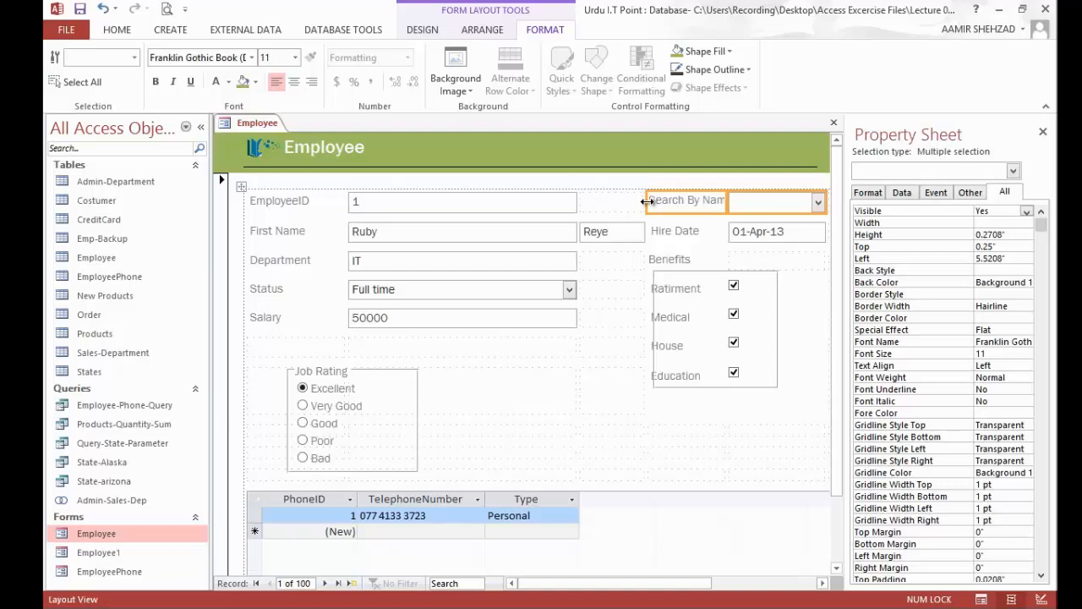
key("ctrl+z")
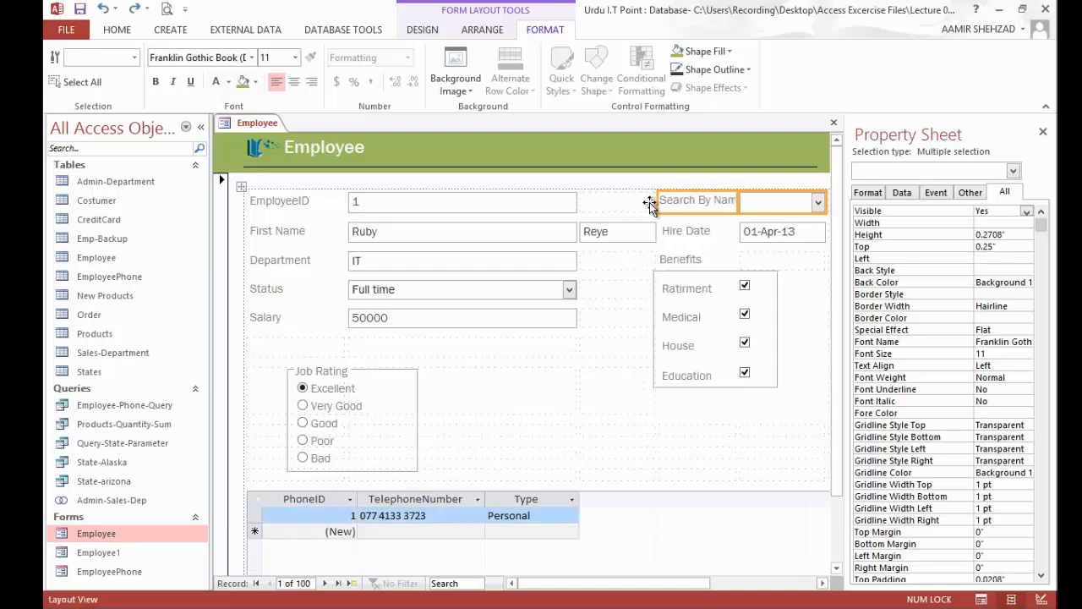
Step: Merge the Search By Name label's cell with the empty layout cell beside it
left_click(649, 203)
left_click(696, 202)
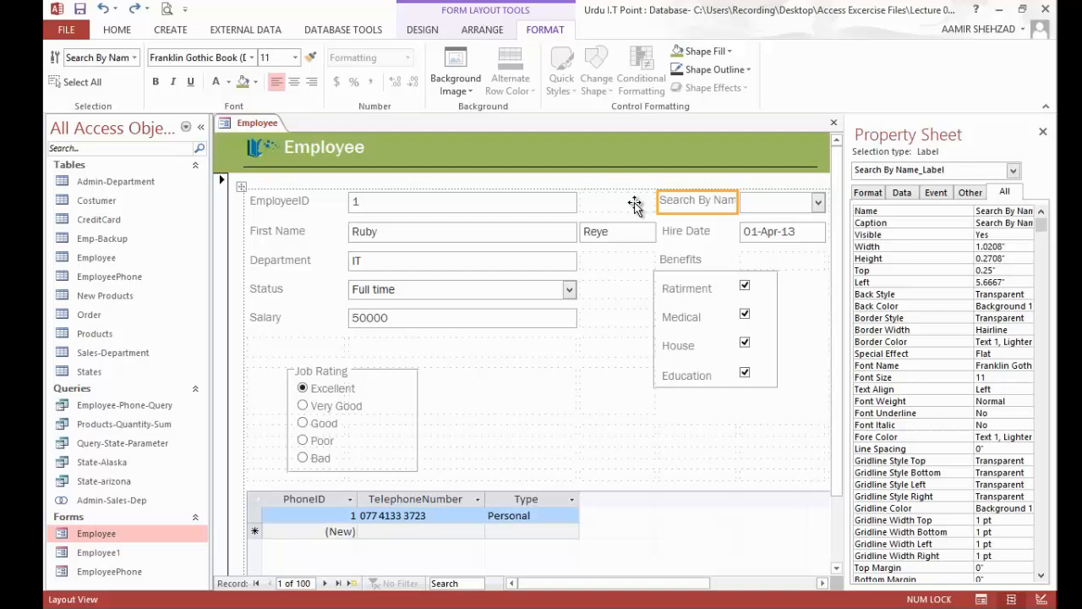
left_click(635, 203, "shift")
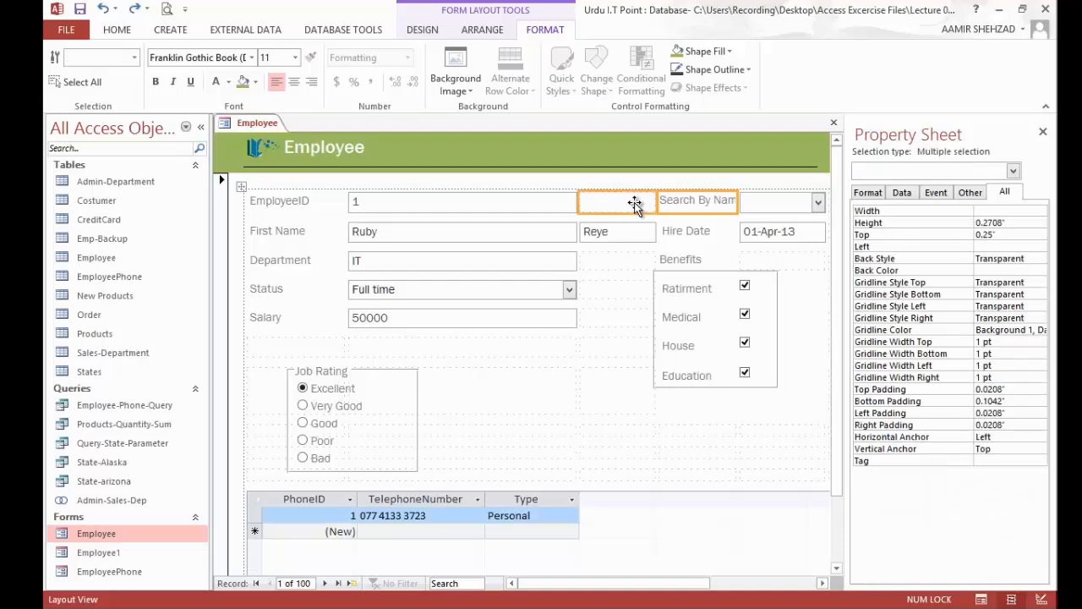
left_click(436, 29)
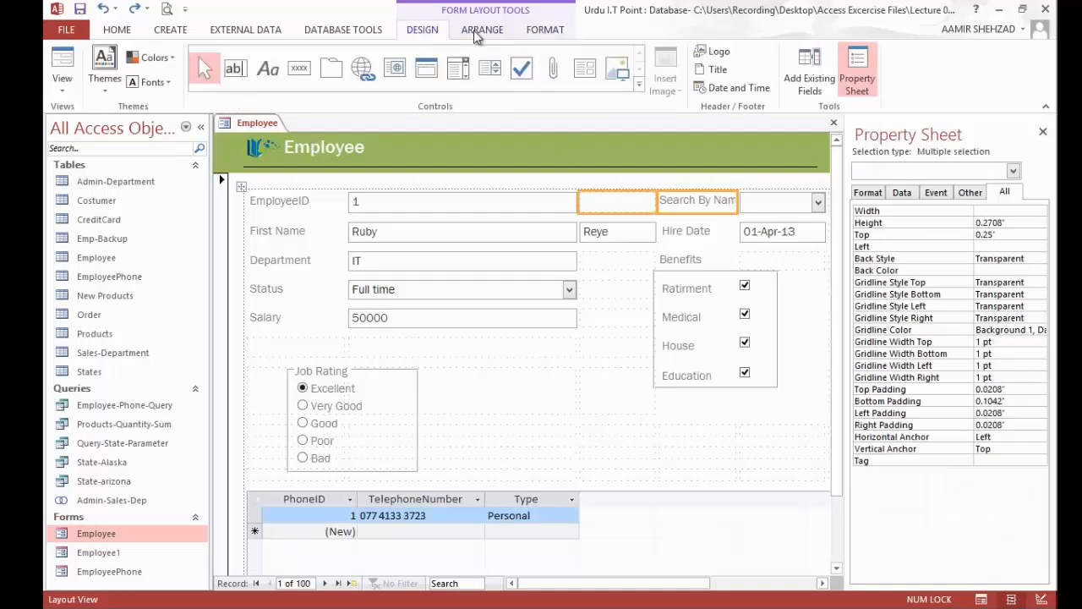
left_click(477, 32)
left_click(414, 71)
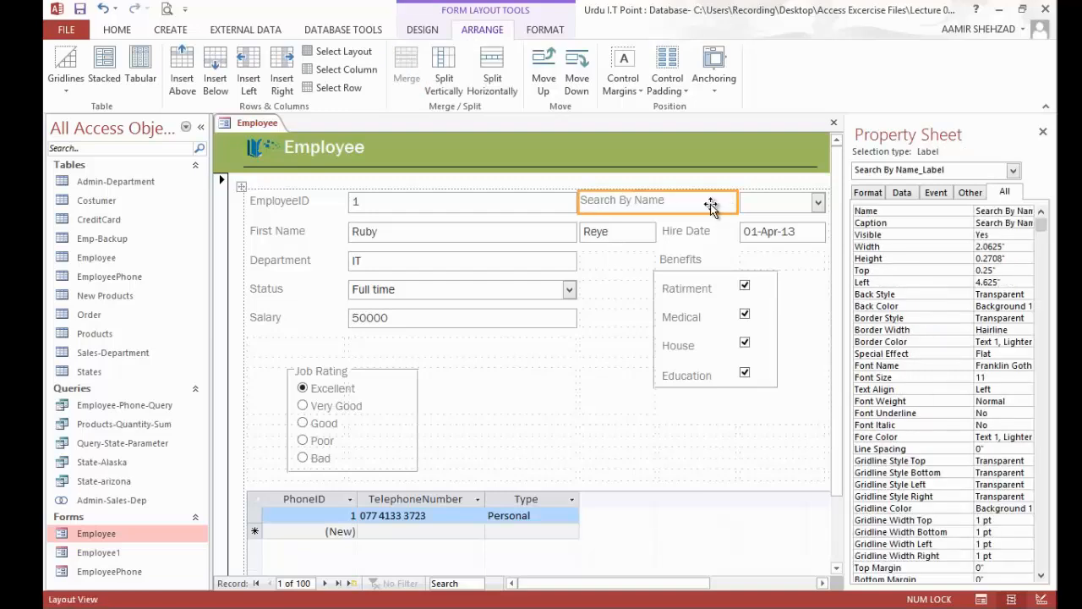
Step: Right-align the Search By Name label and widen its combo box to about 1.29 inches
left_click(546, 29)
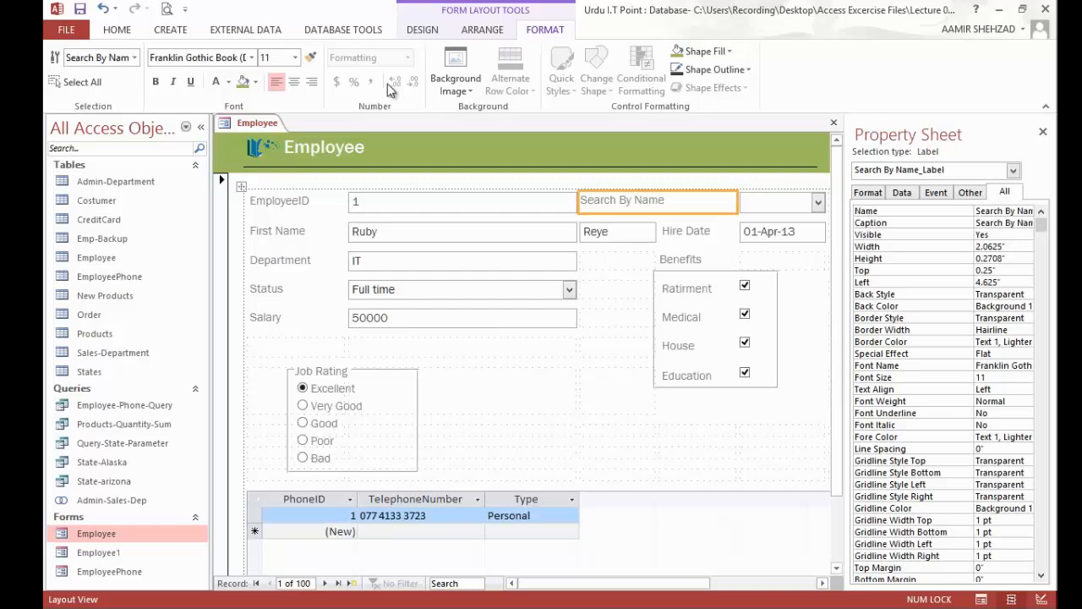
left_click(311, 82)
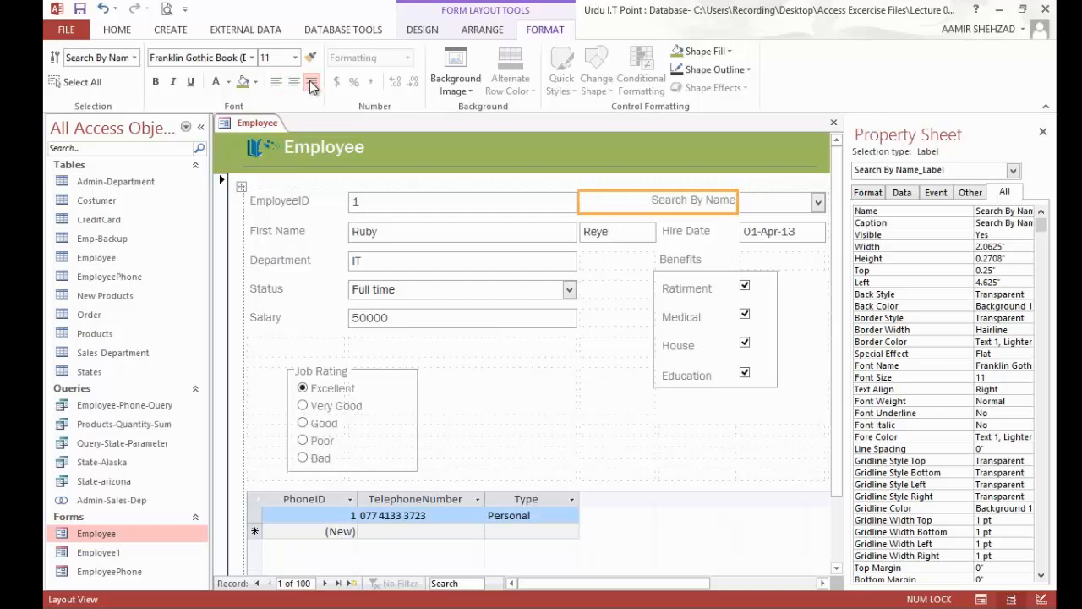
left_click(744, 203)
left_click_drag(744, 203, 725, 200)
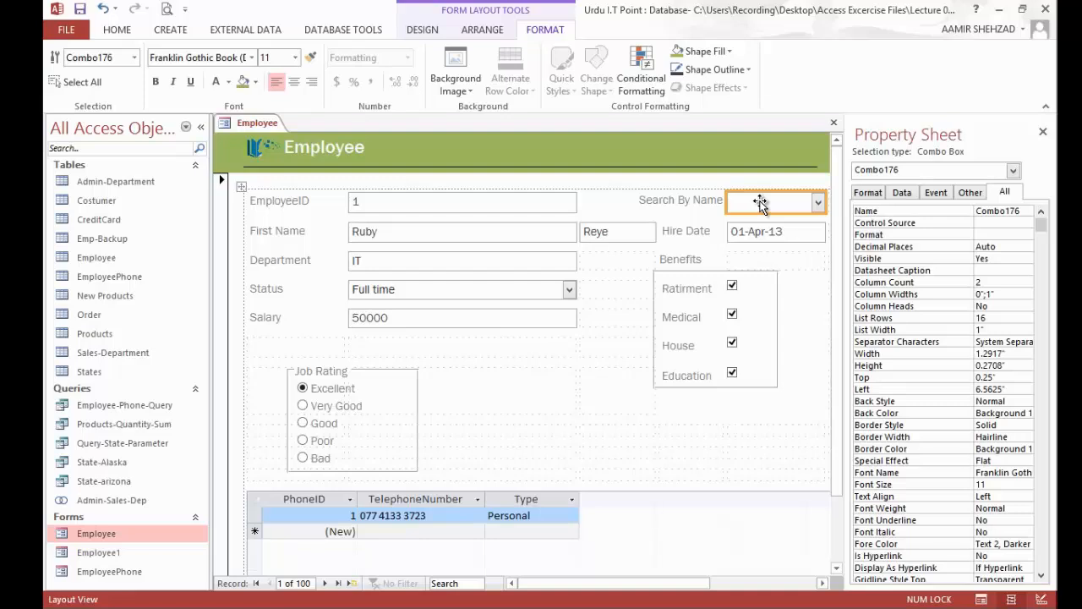
Step: Switch the Employee form to Form View
left_click(423, 30)
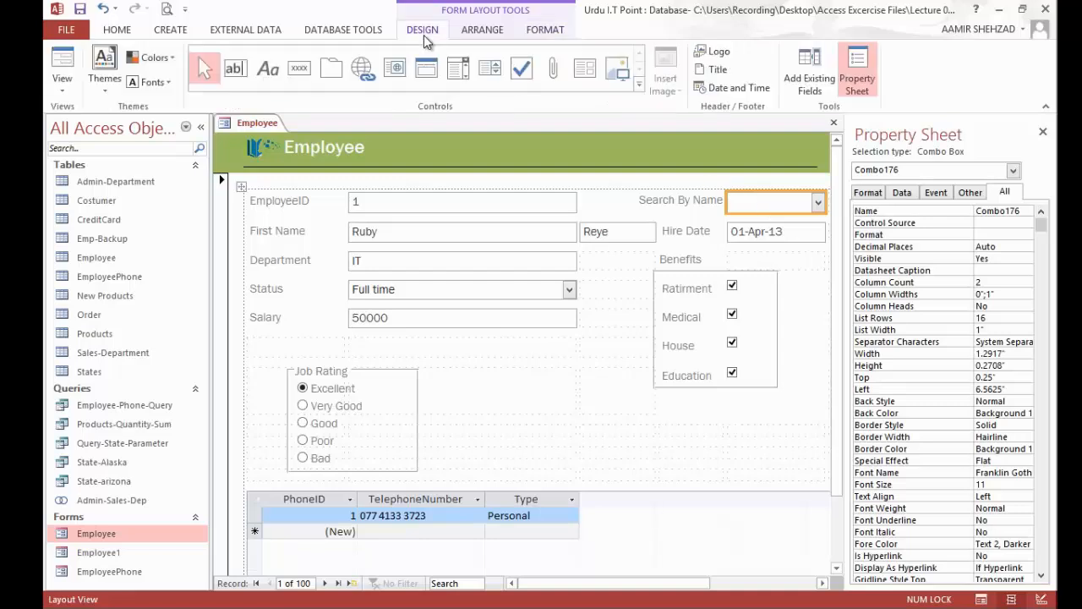
left_click(61, 71)
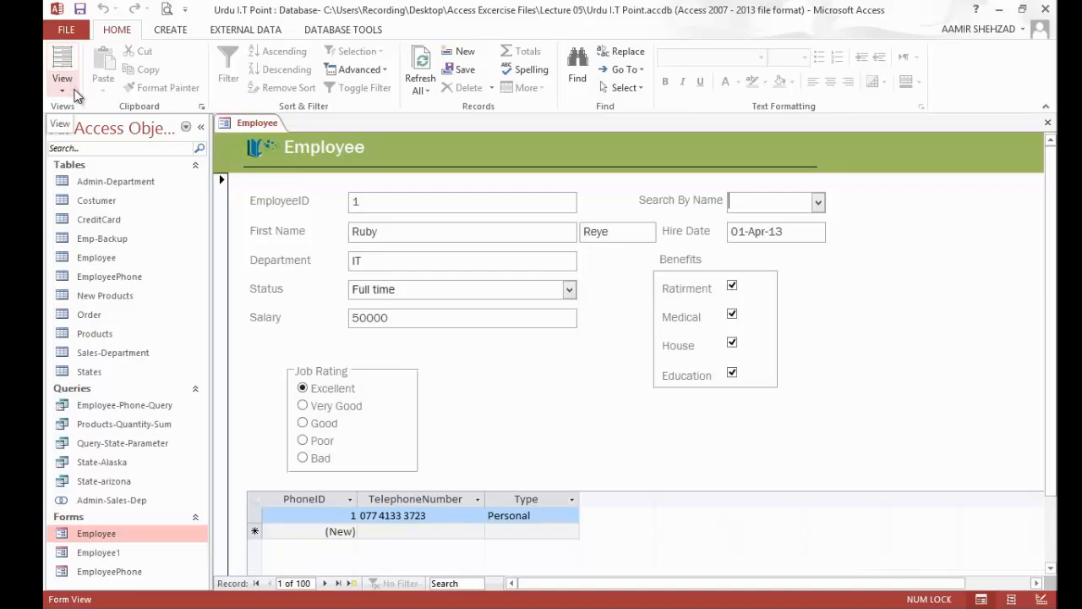
Step: Look up an employee's record by entering a first name in the Search By Name combo box
type("a")
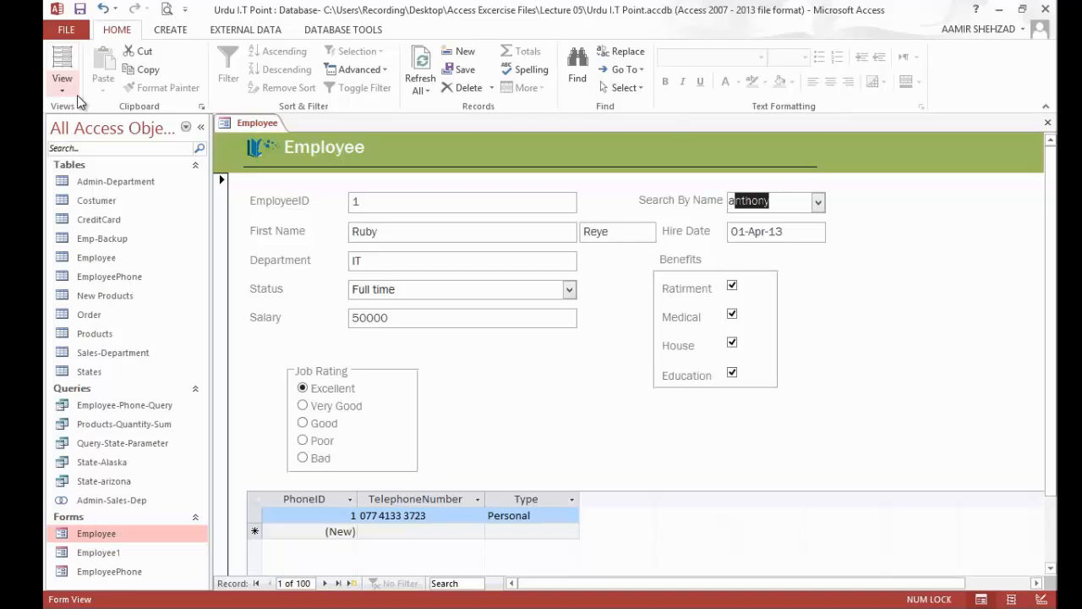
type("mi")
key("BackSpace")
key("BackSpace")
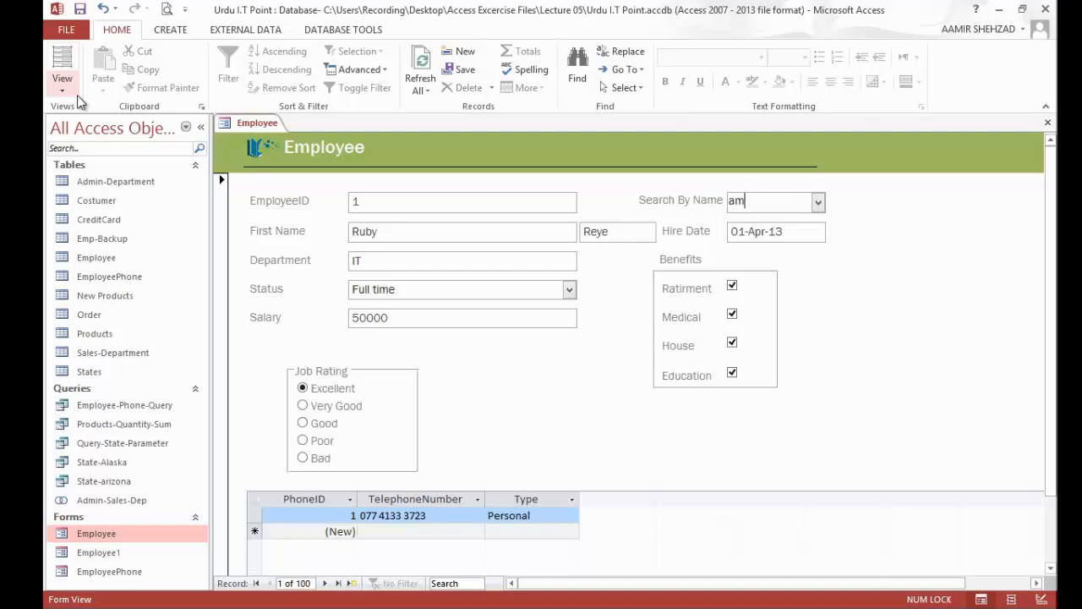
key("BackSpace")
type("a")
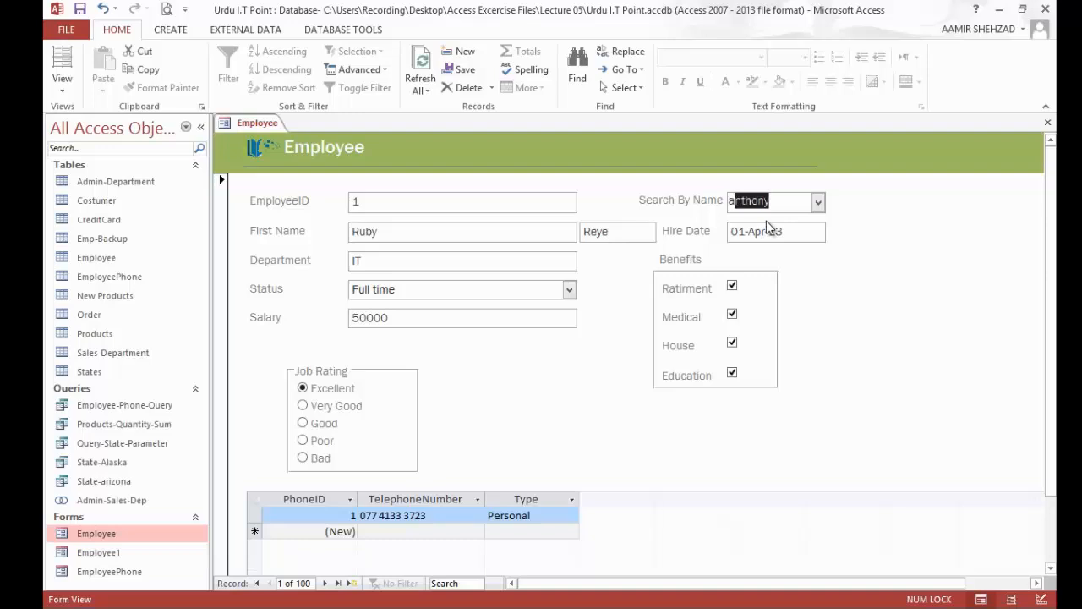
key("Return")
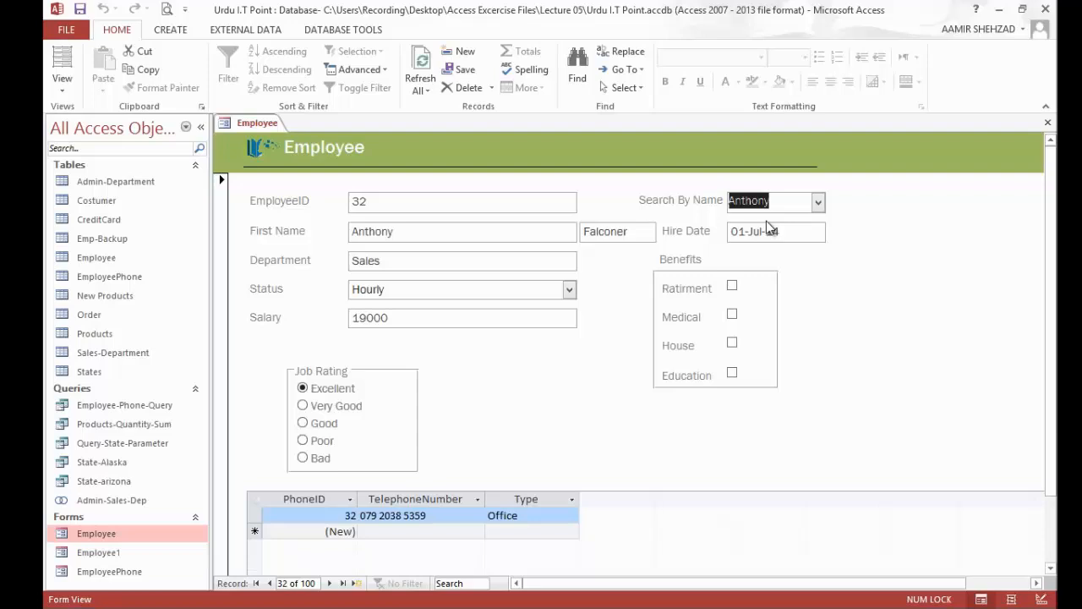
Step: Choose a different employee from the Search By Name list to bring up that record
left_click(825, 203)
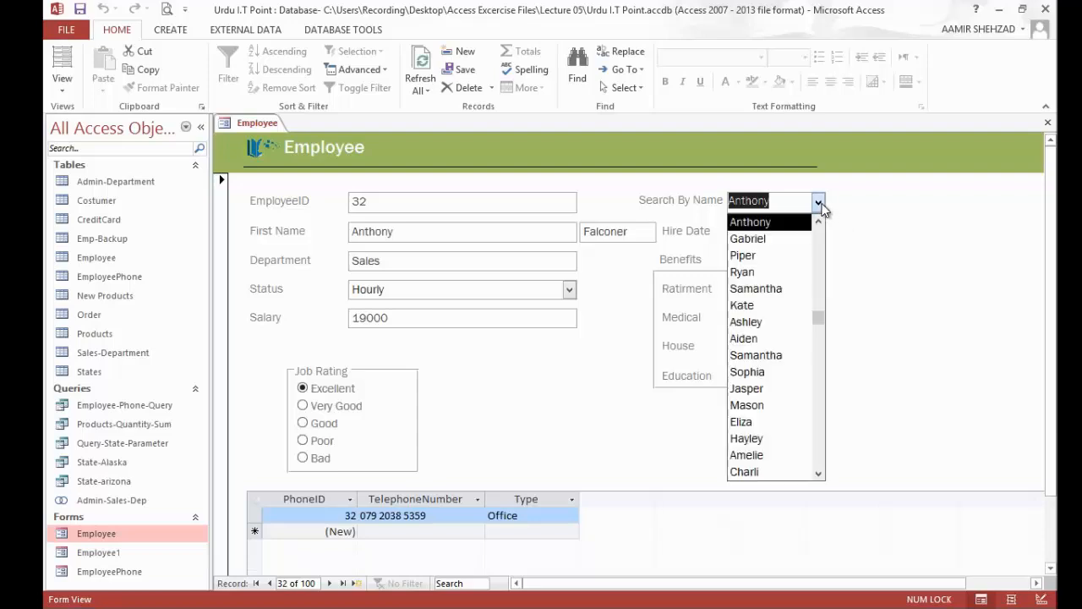
left_click_drag(818, 318, 820, 427)
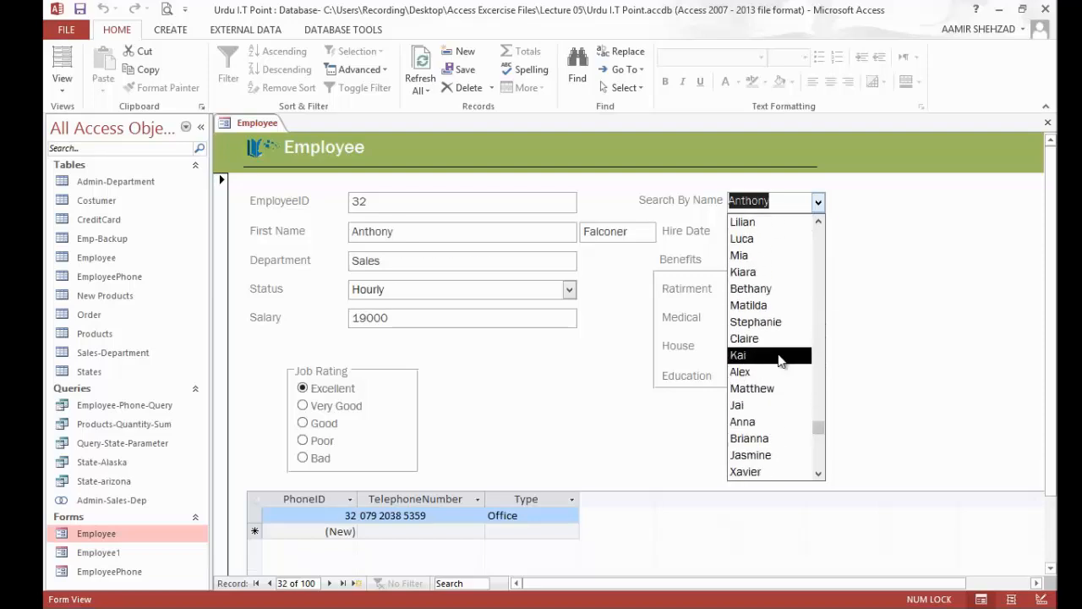
left_click(780, 358)
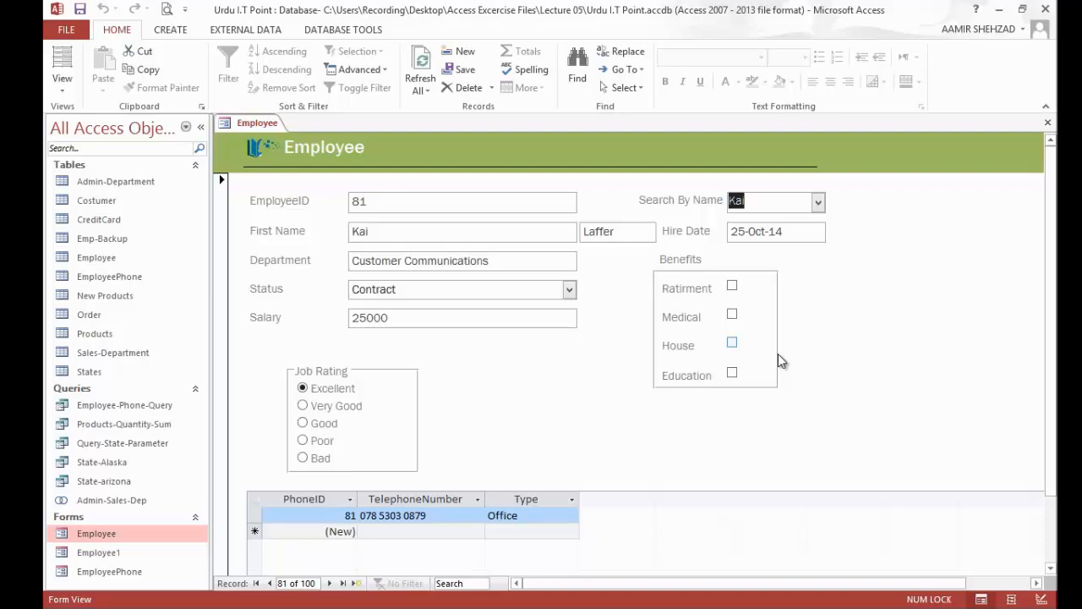
Step: Return the Employee form to Layout View and place a command button in the empty cell diagonally below the Benefits box
left_click(63, 57)
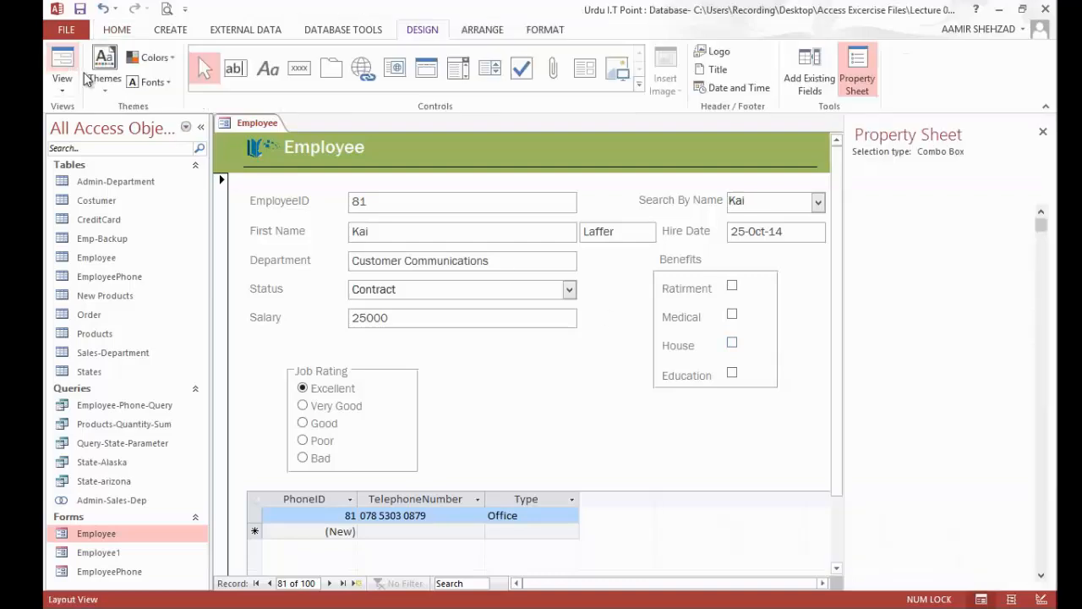
left_click(306, 77)
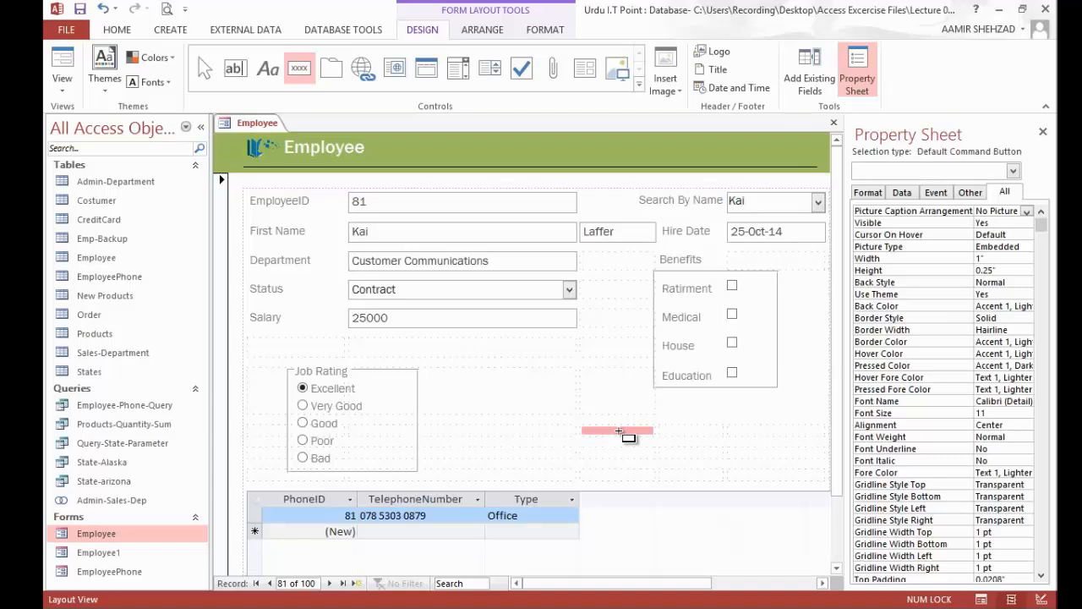
left_click(619, 432)
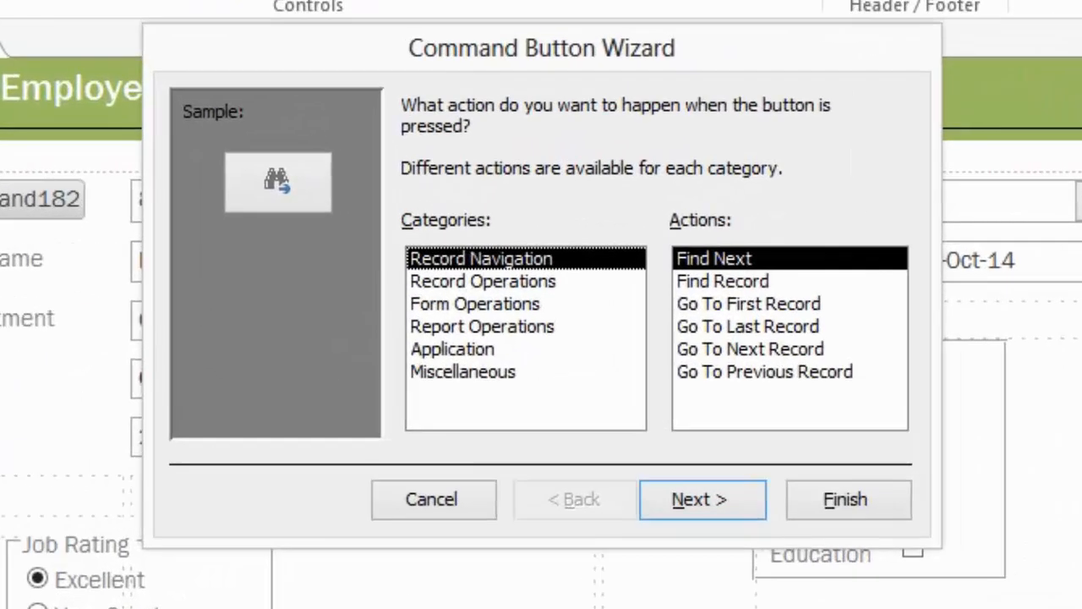
Step: Review the actions offered by each category in the Command Button Wizard, from Record Operations through Miscellaneous and back to Record Navigation
left_click(503, 274)
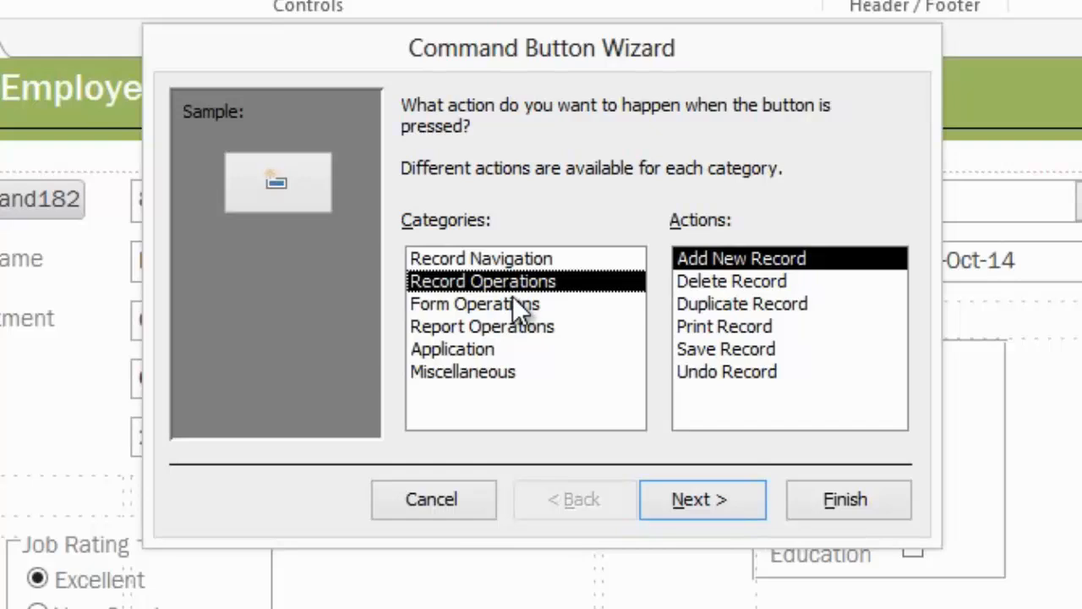
left_click(517, 304)
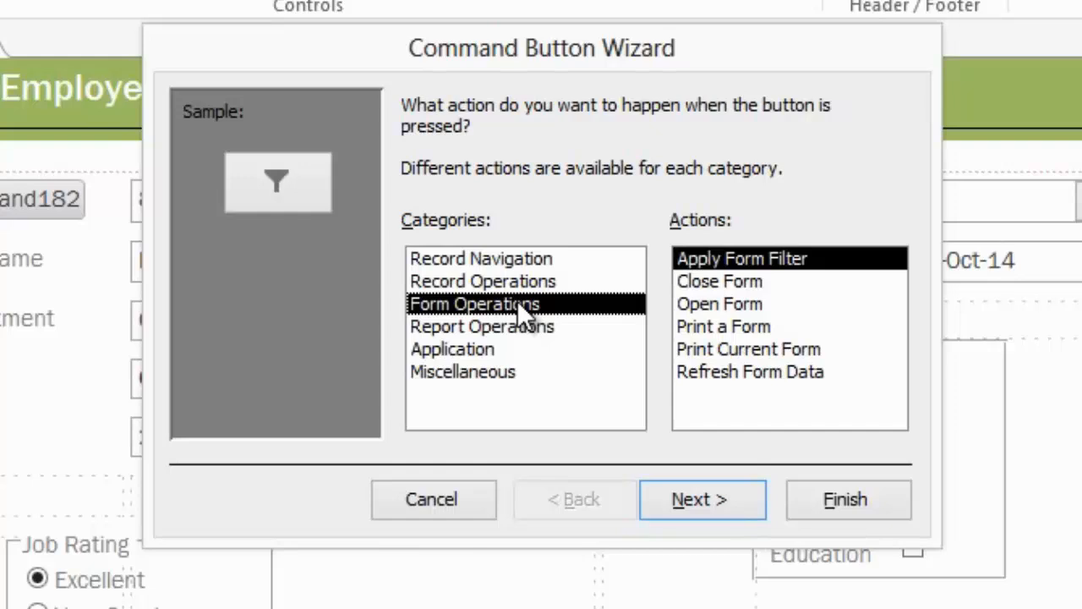
left_click(521, 329)
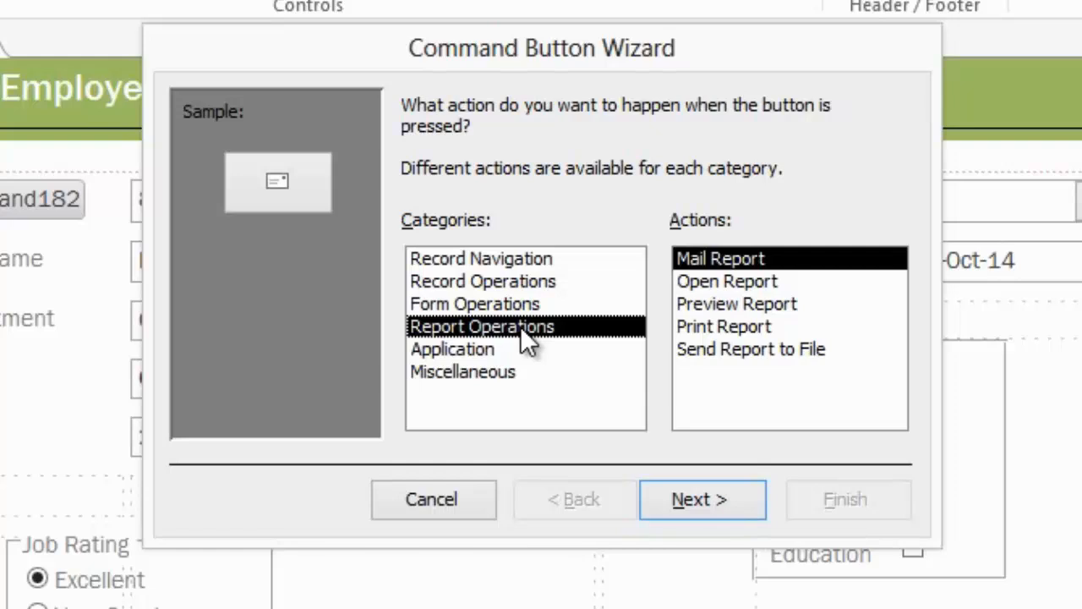
left_click(522, 354)
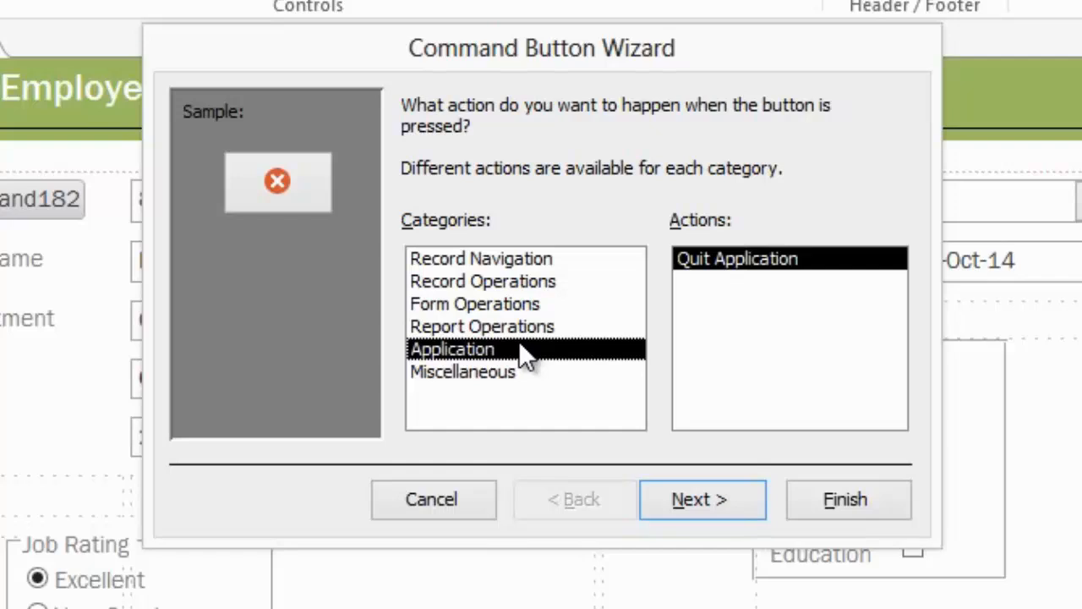
left_click(511, 373)
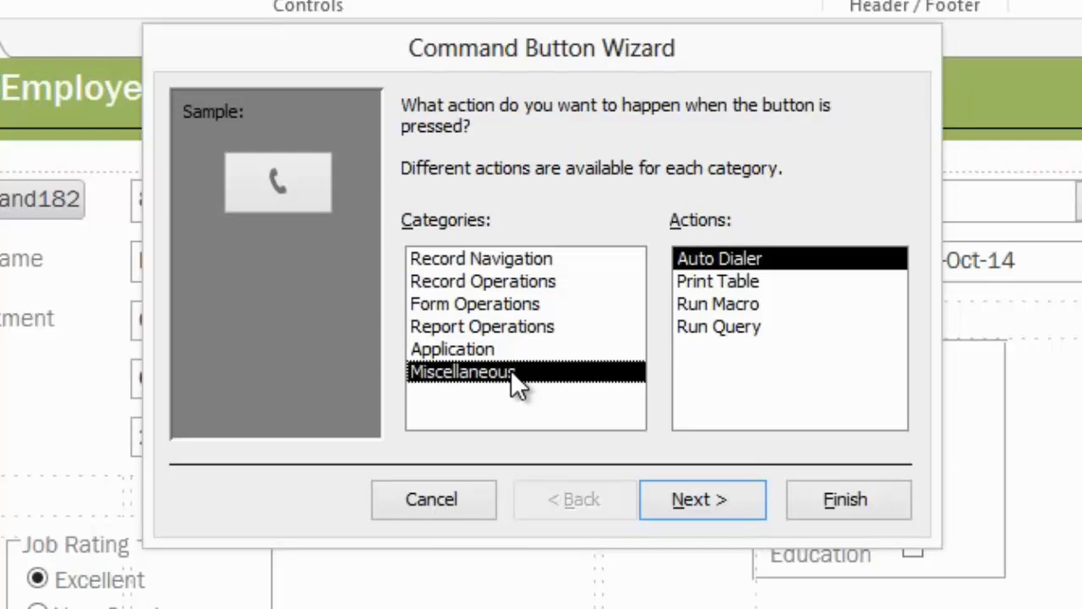
left_click(510, 263)
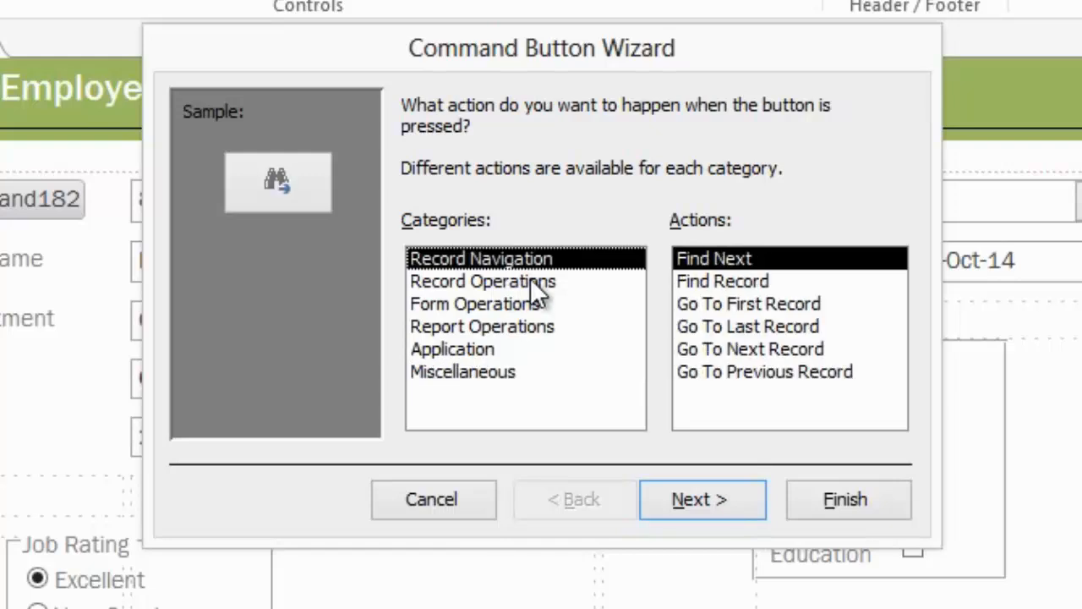
Step: Assign the Record Operations action Add New Record to the button and set its text to "Add Employee Record"
left_click(533, 283)
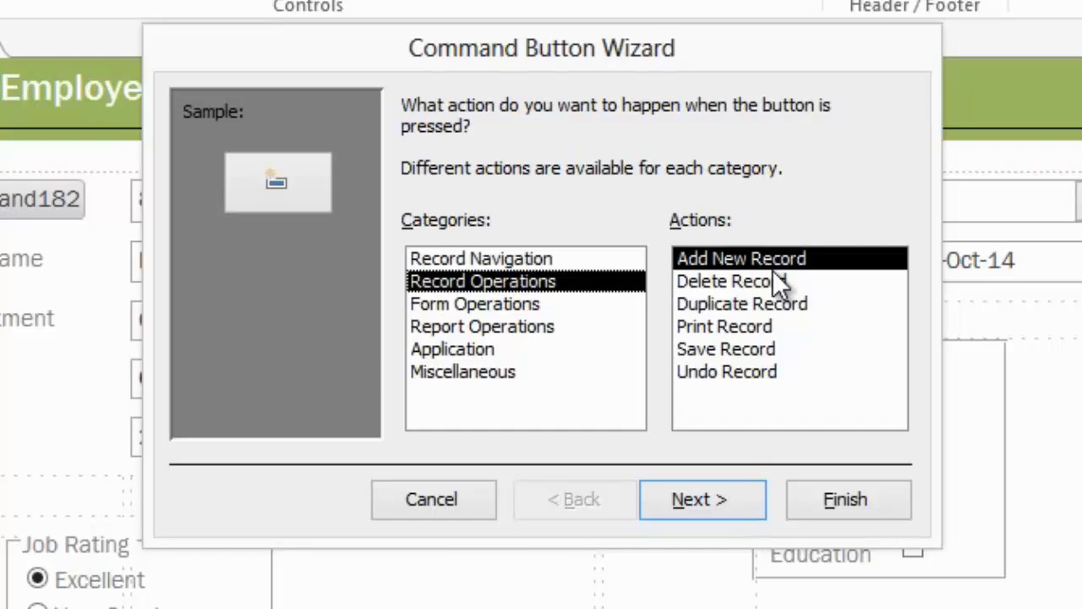
left_click(725, 497)
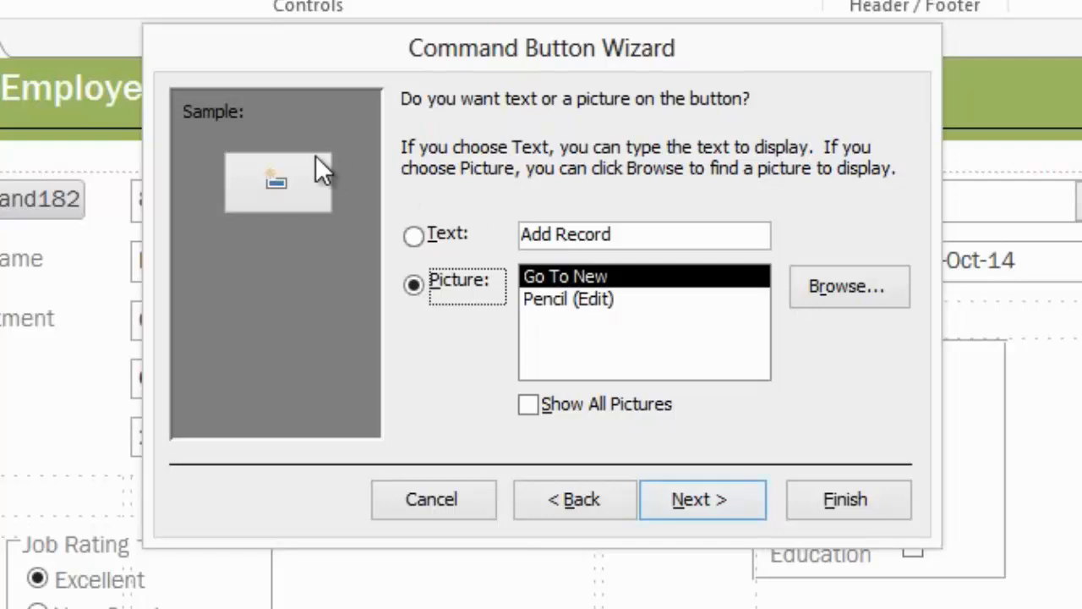
left_click(431, 234)
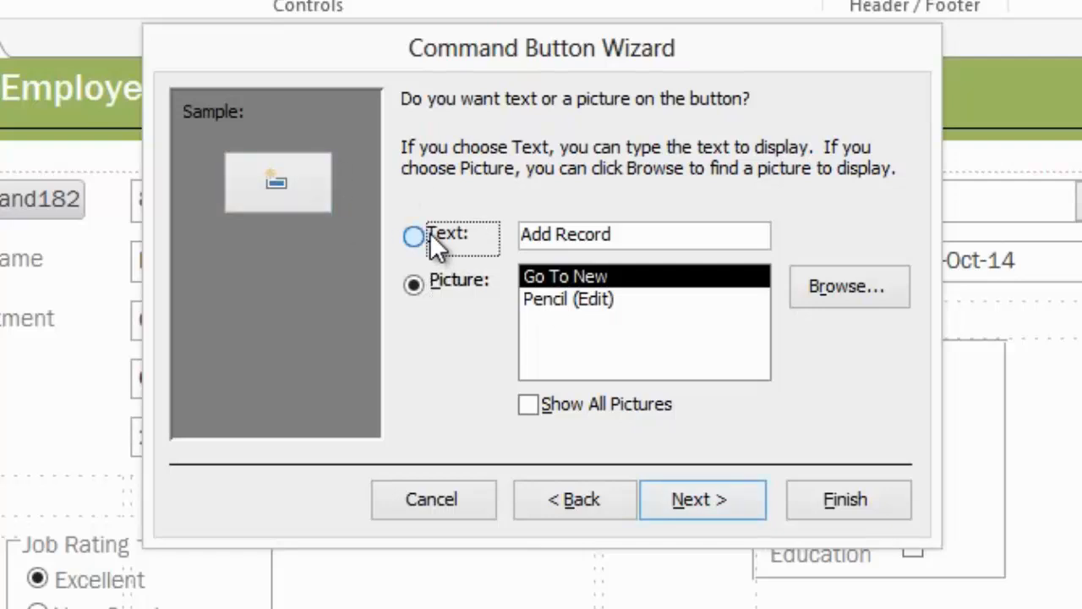
left_click(554, 234)
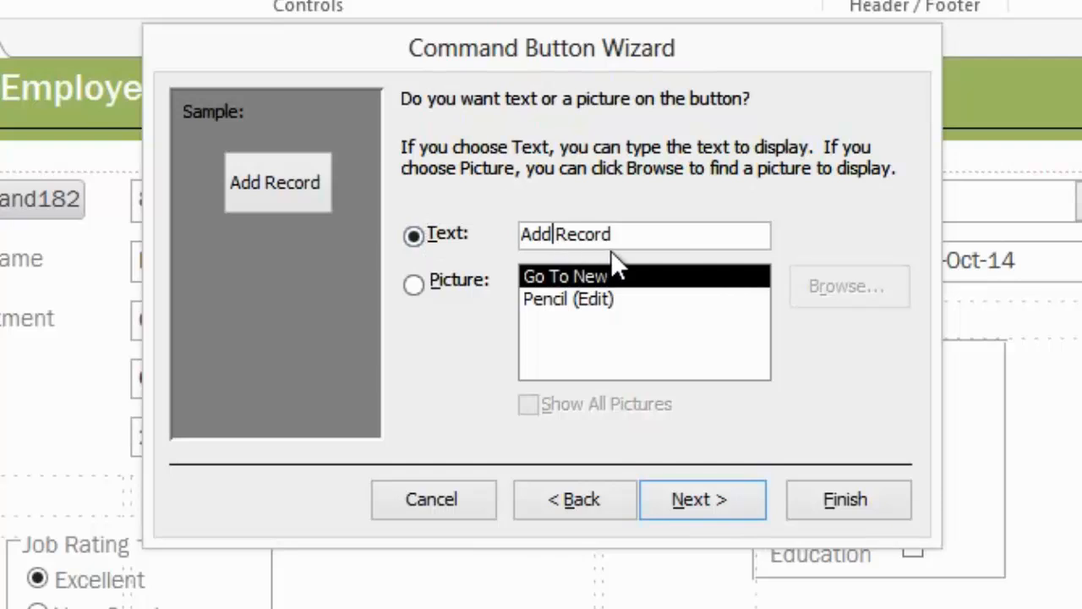
type("Empl")
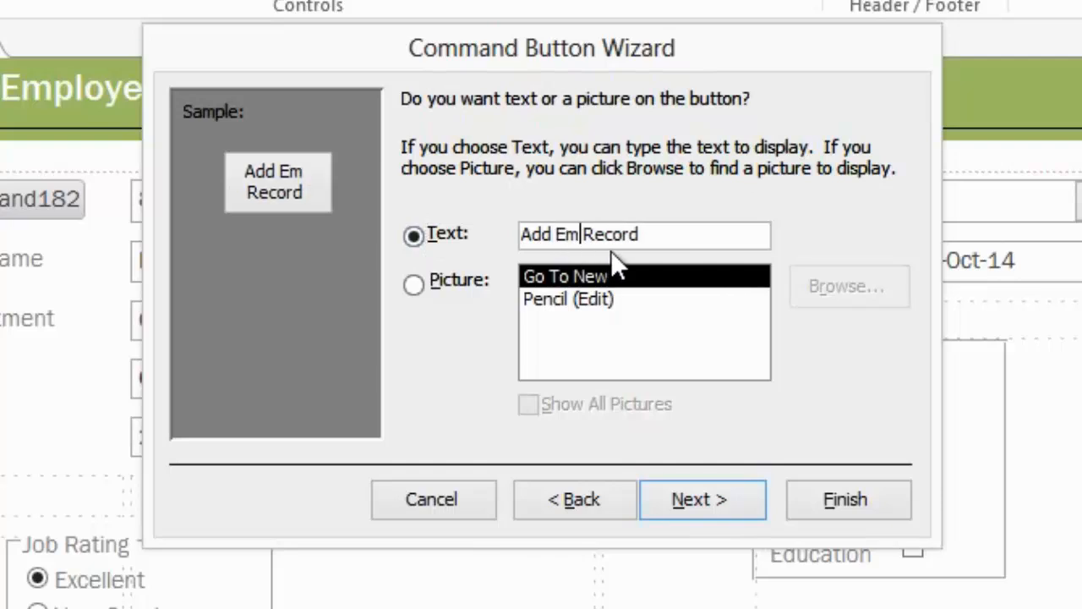
type("oyee")
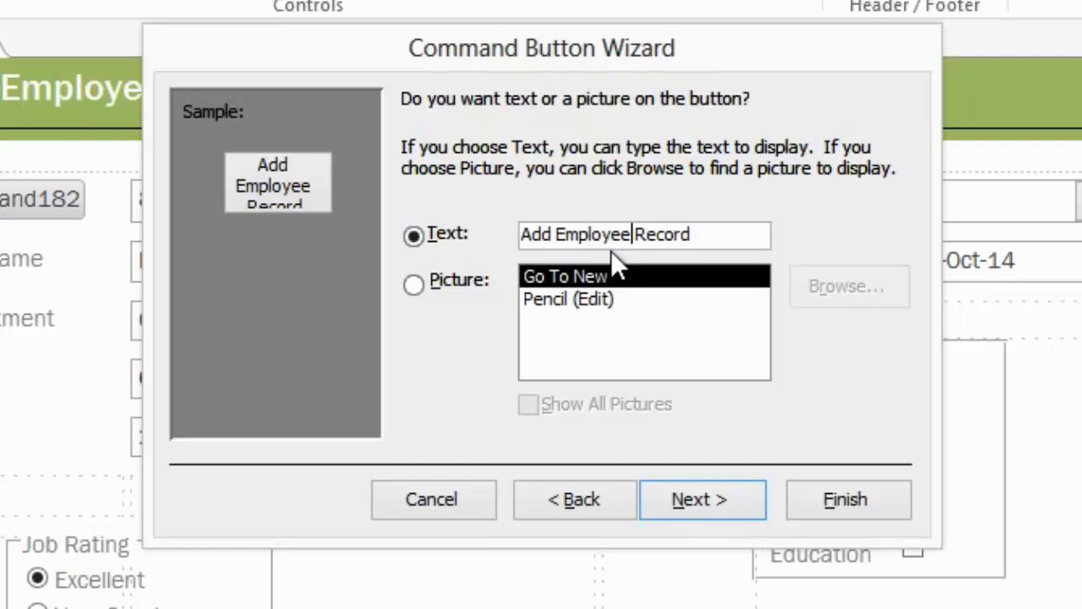
left_click(705, 495)
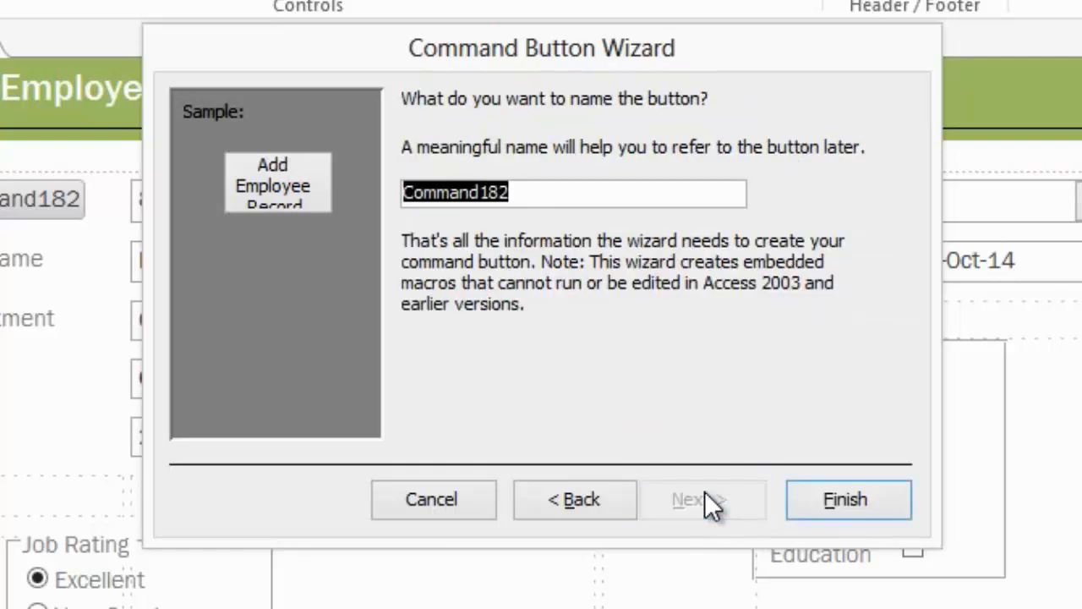
Step: Name the button "Add Employee" and finish the wizard
type("Ad")
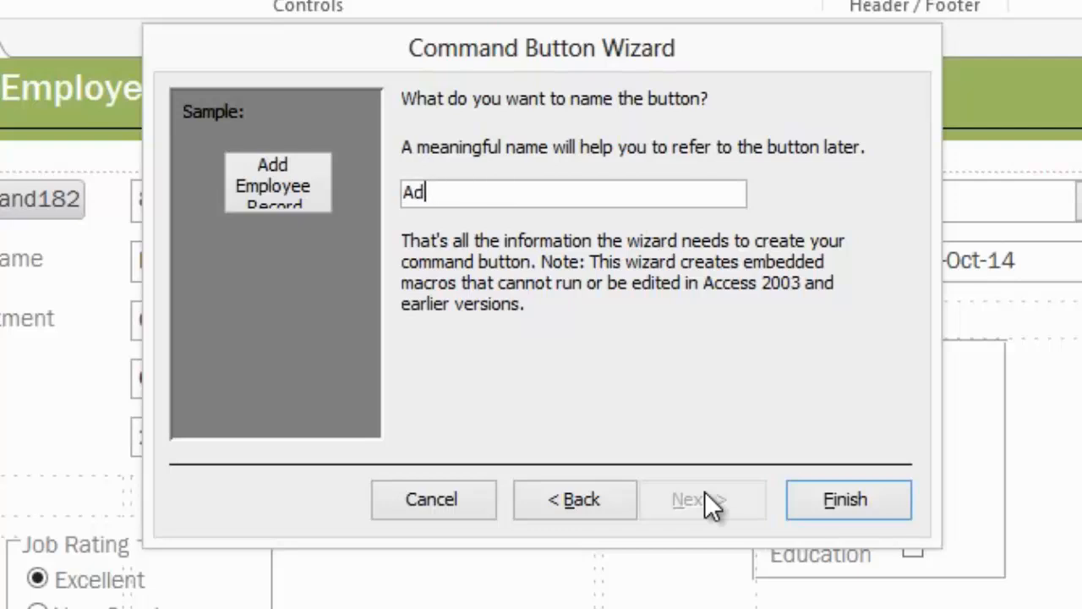
type("d Employee")
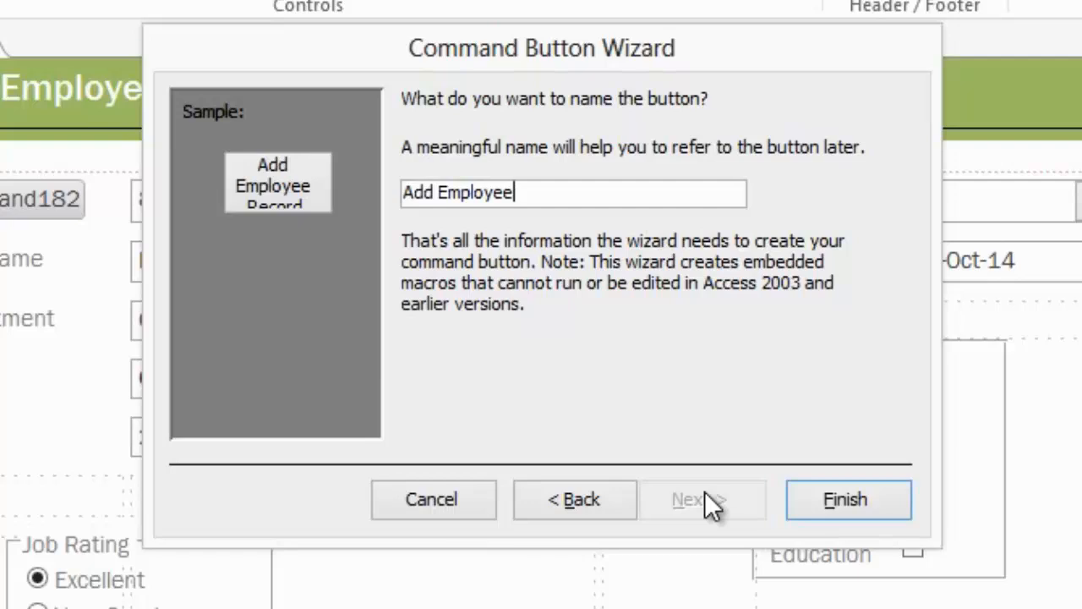
left_click(832, 501)
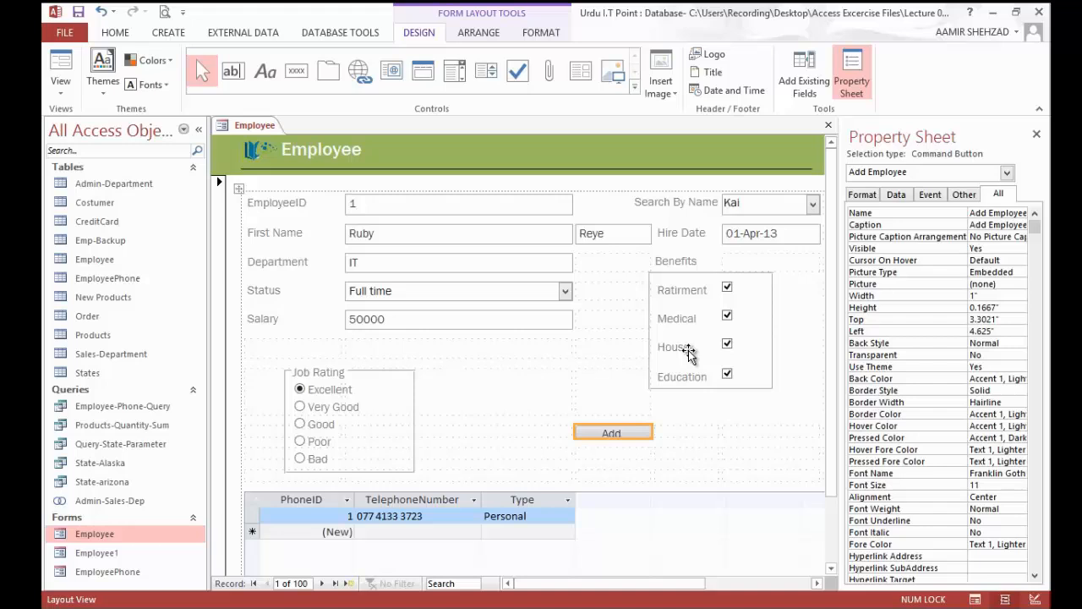
Step: Insert a second command button in the empty cell beneath the Add button, with the Record Operations action Print Record
left_click(631, 448)
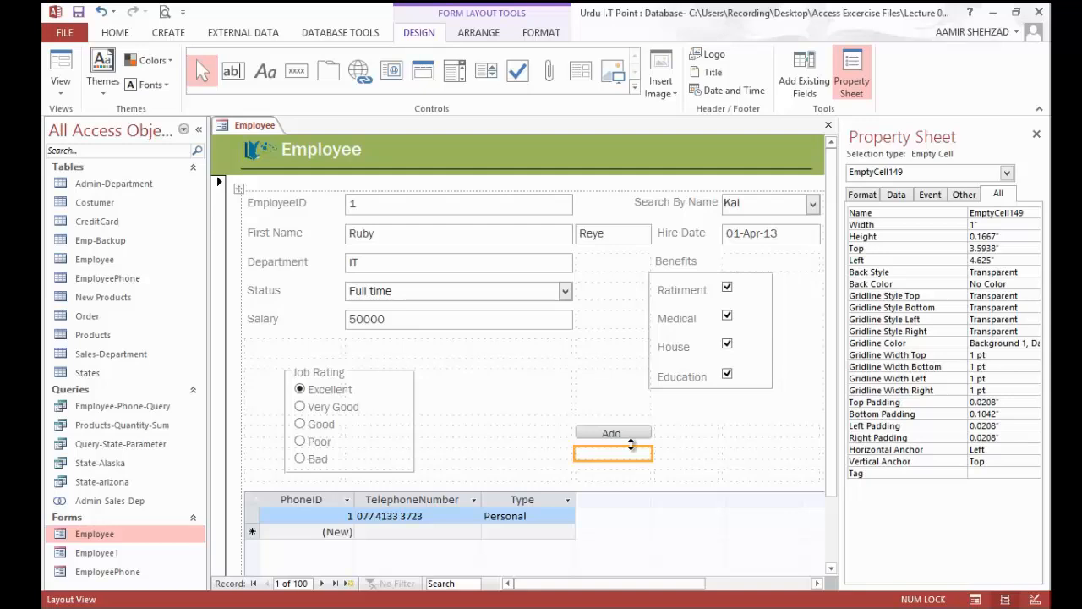
left_click(296, 70)
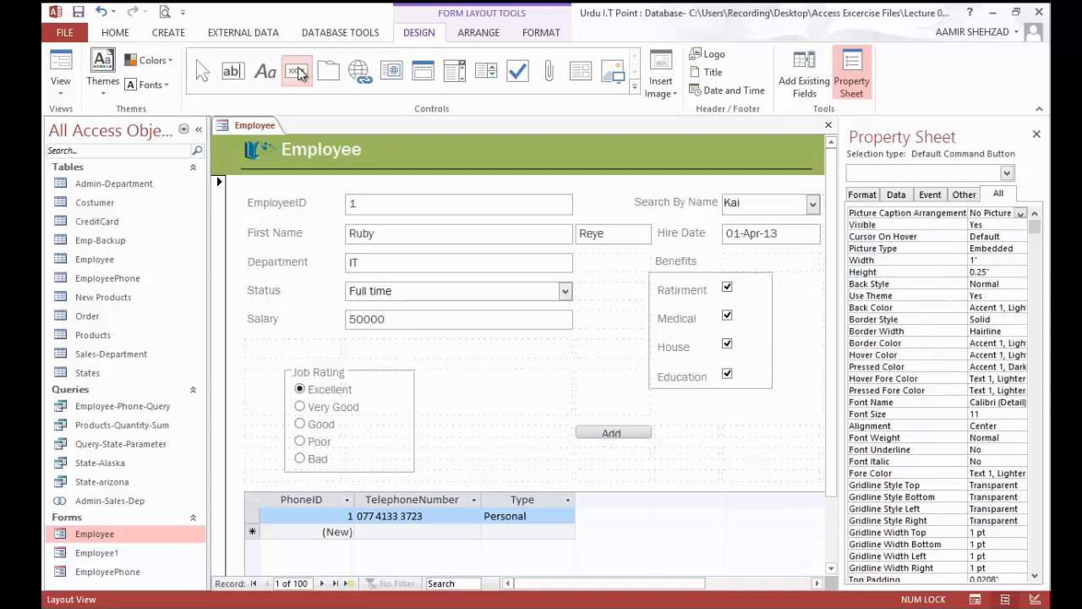
left_click(581, 454)
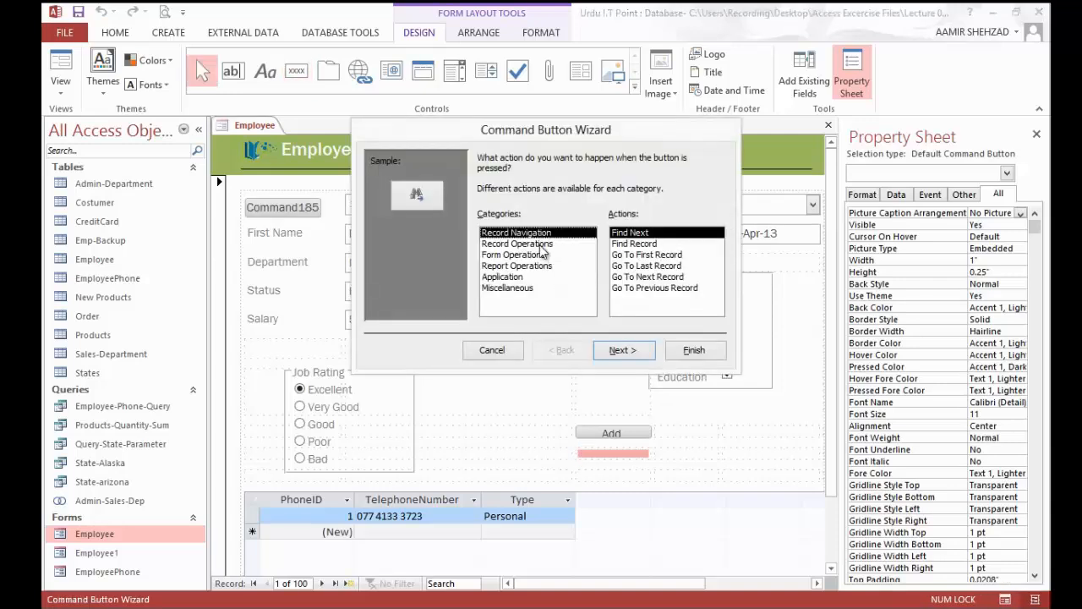
left_click(541, 245)
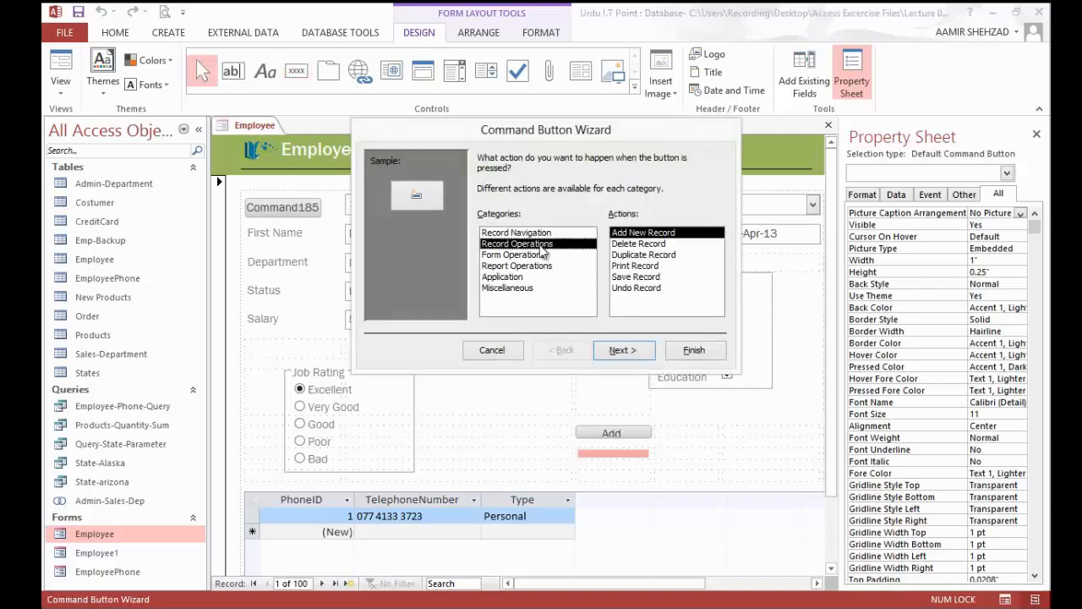
left_click(648, 267)
left_click(642, 352)
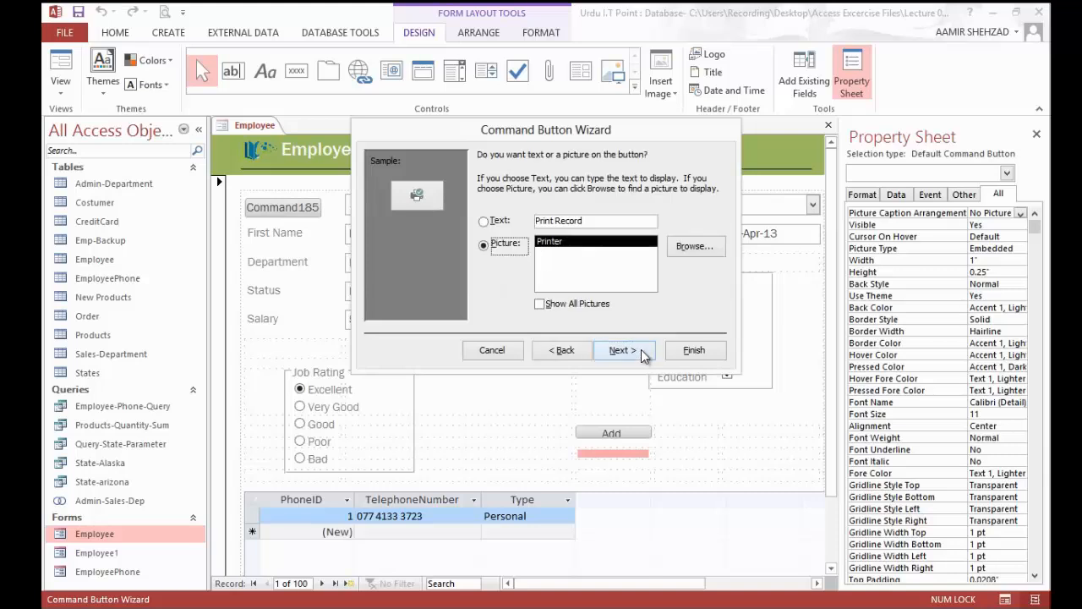
Step: Give the print button a text caption reading "Print Employee Data" instead of a picture
left_click(505, 223)
left_click(557, 221)
type("E")
key("BackSpace")
type("Employee Da")
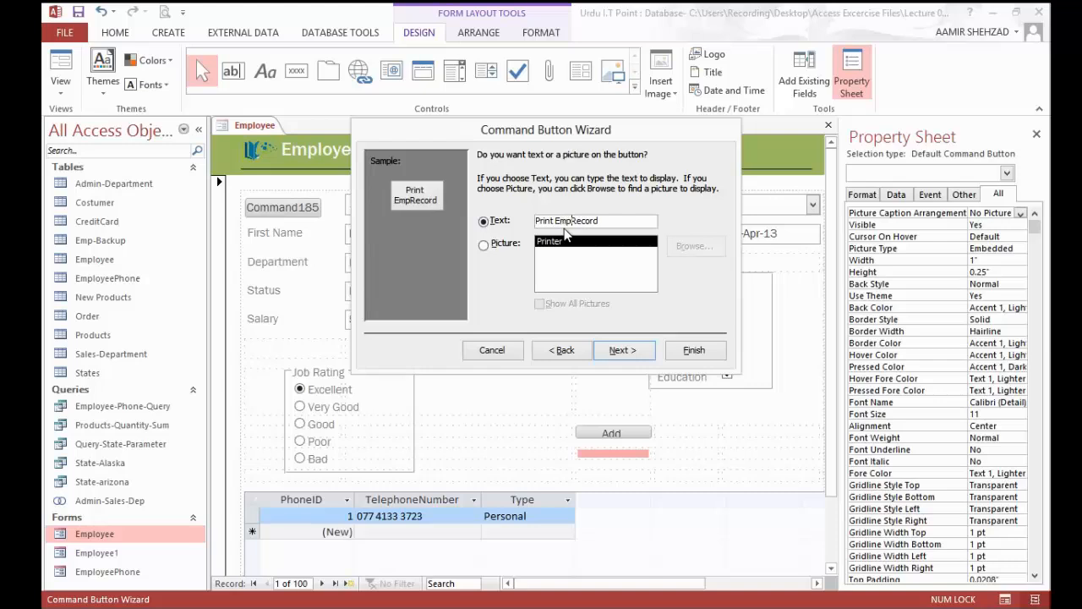
type("ta")
key("Delete")
key("Delete")
key("Delete")
key("Delete")
key("Delete")
key("Delete")
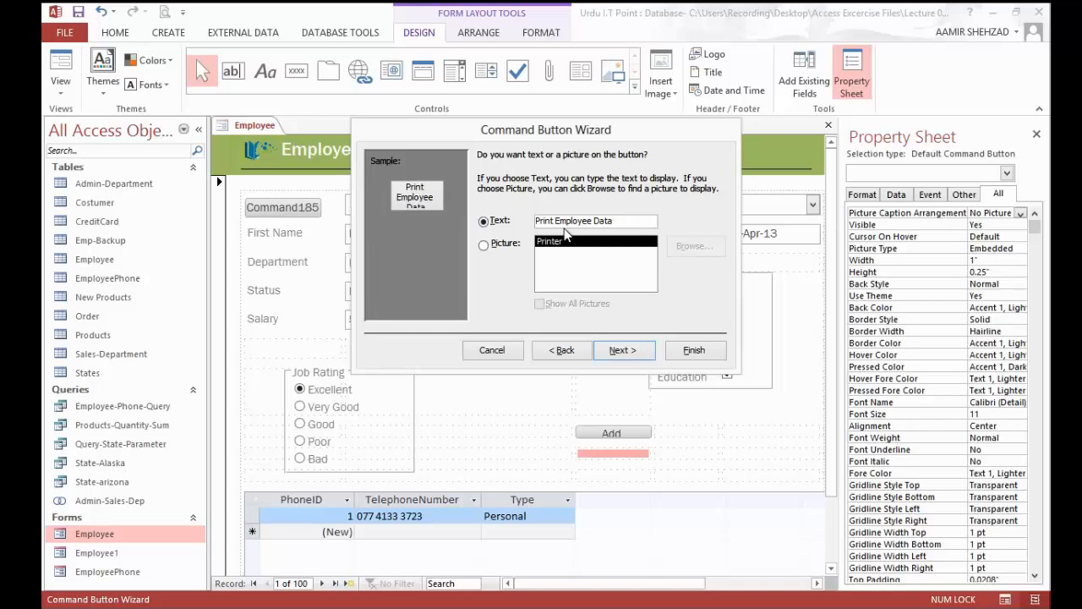
left_click(622, 350)
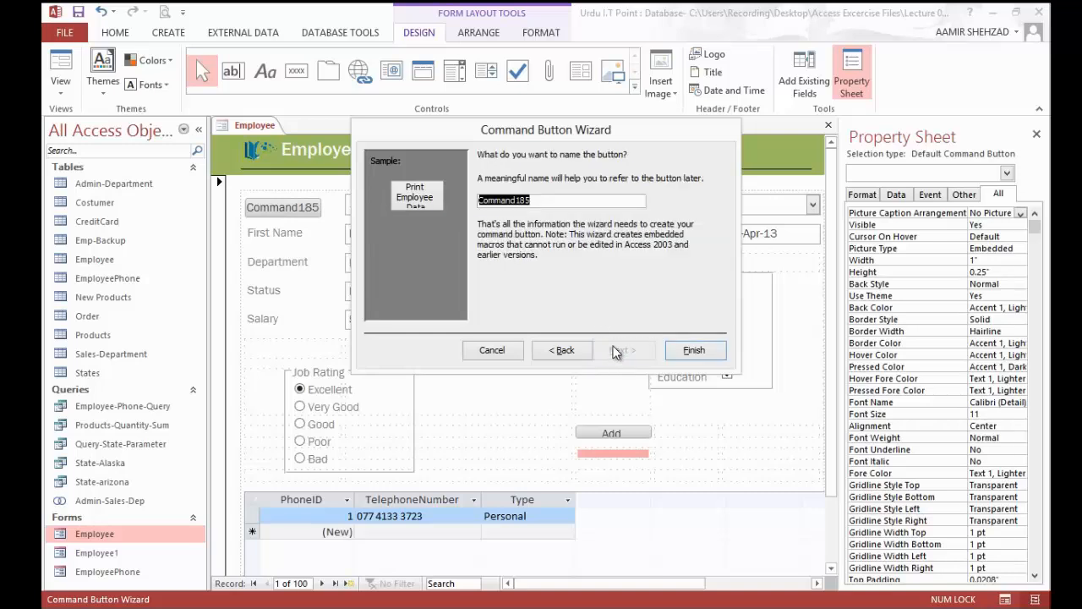
Step: Name the print button "Print Employee Record" and finish the wizard
type("Print Employee Record")
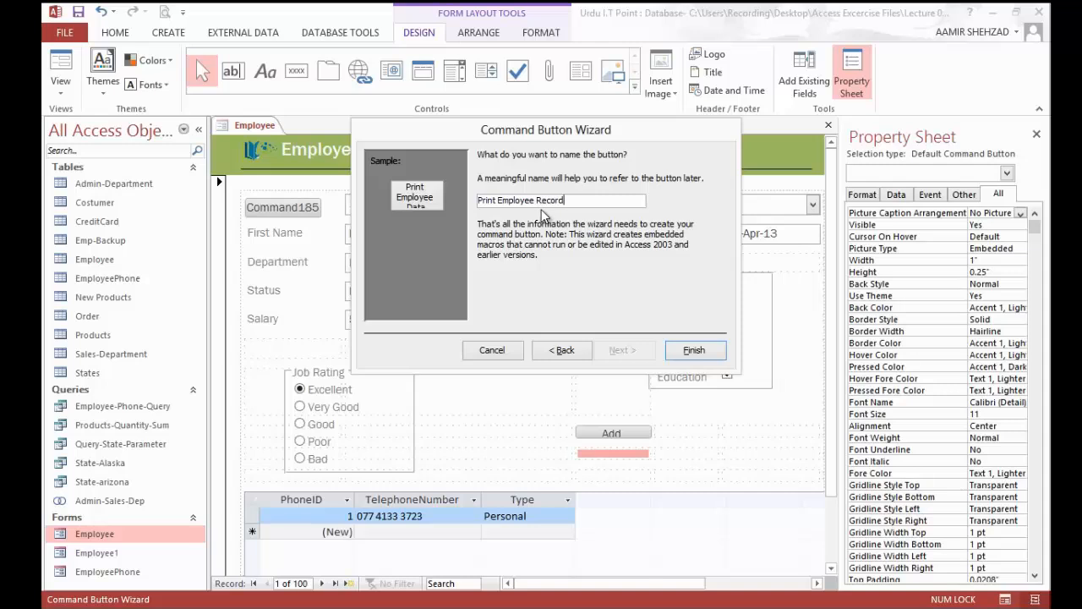
left_click(676, 349)
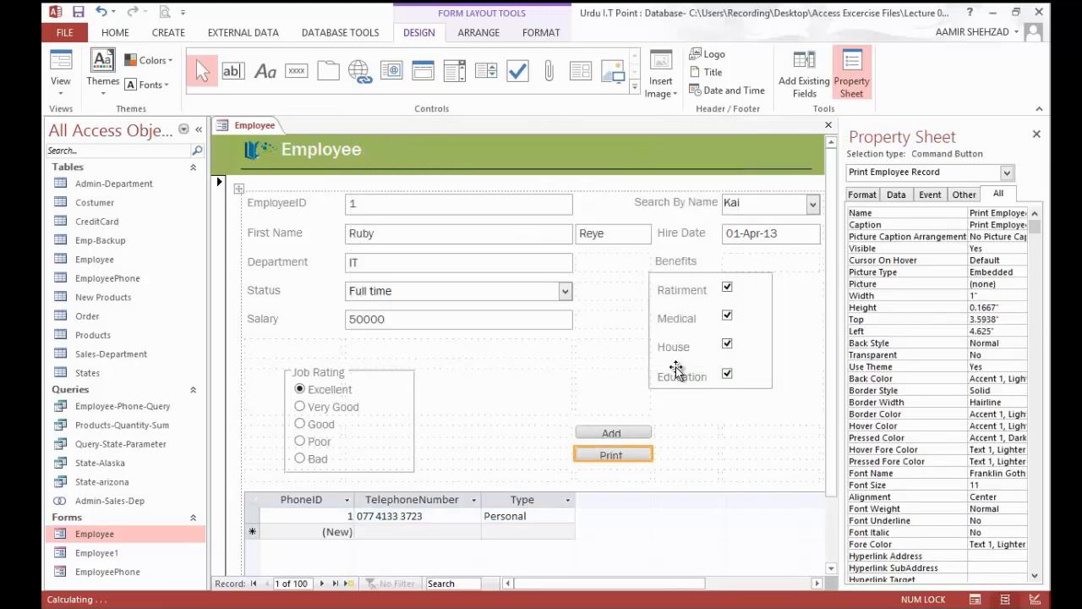
Step: Insert a third command button in the empty cell beneath the Print button, with the Form Operations action Close Form
left_click(617, 476)
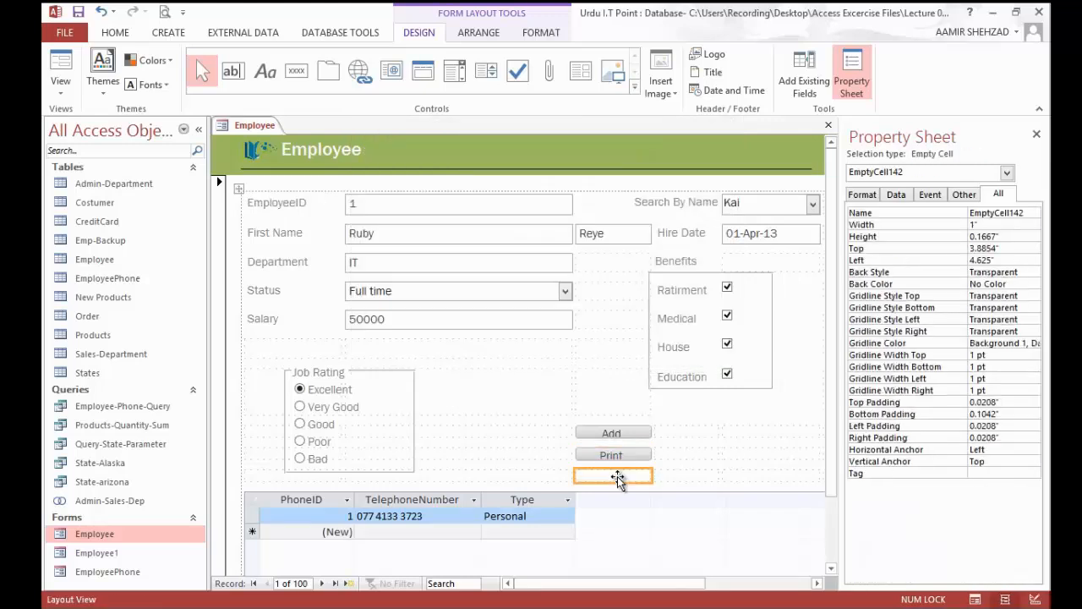
left_click(296, 72)
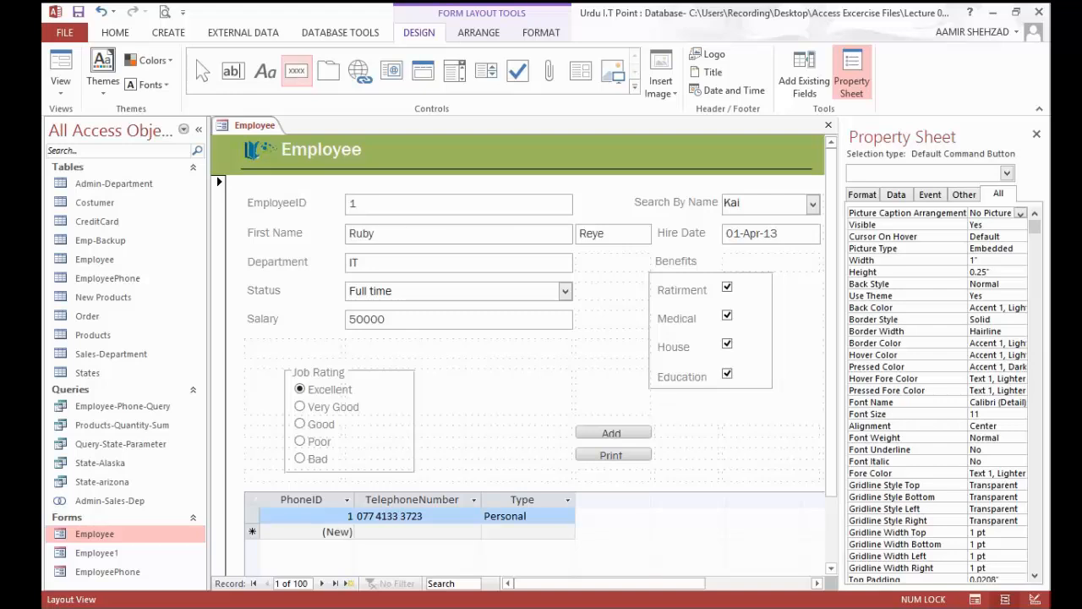
left_click(588, 479)
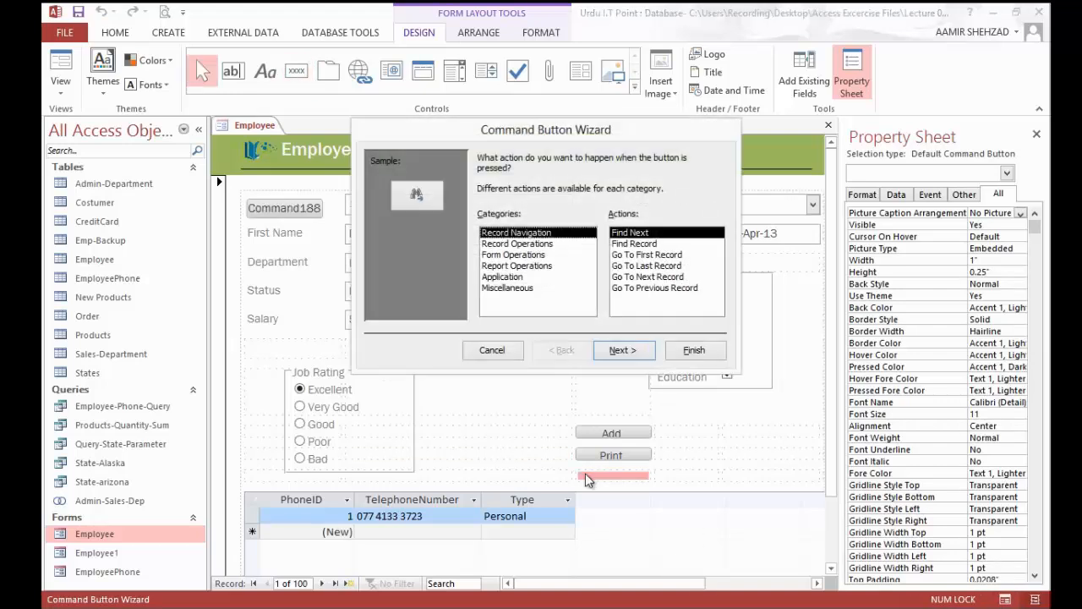
left_click(544, 255)
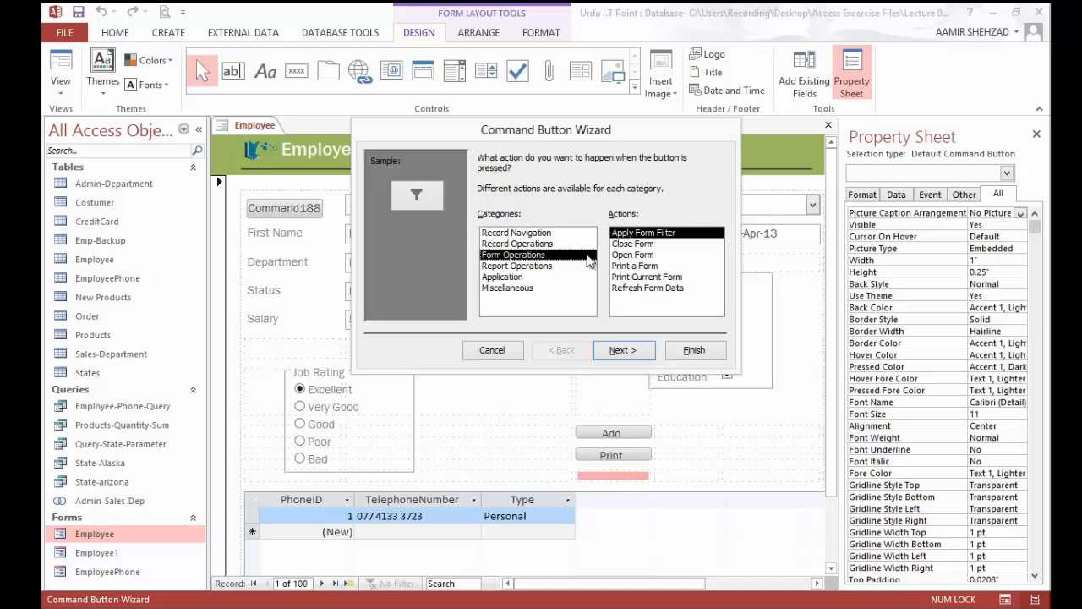
left_click(626, 245)
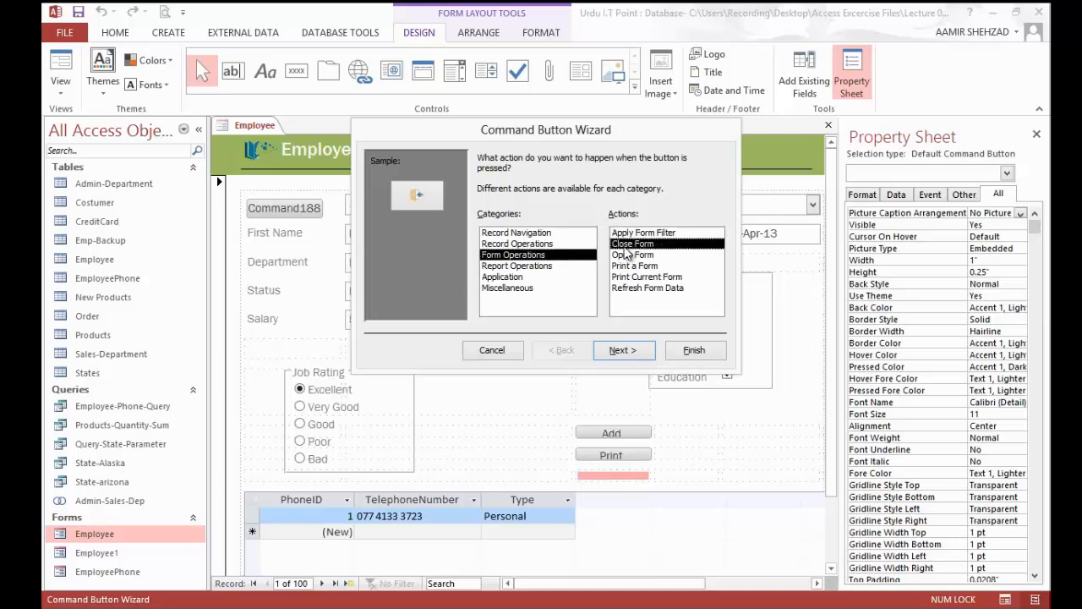
Step: Give the close button a text caption reading "Close Data Entry" instead of a picture
left_click(624, 350)
left_click(483, 221)
left_click_drag(594, 223, 558, 222)
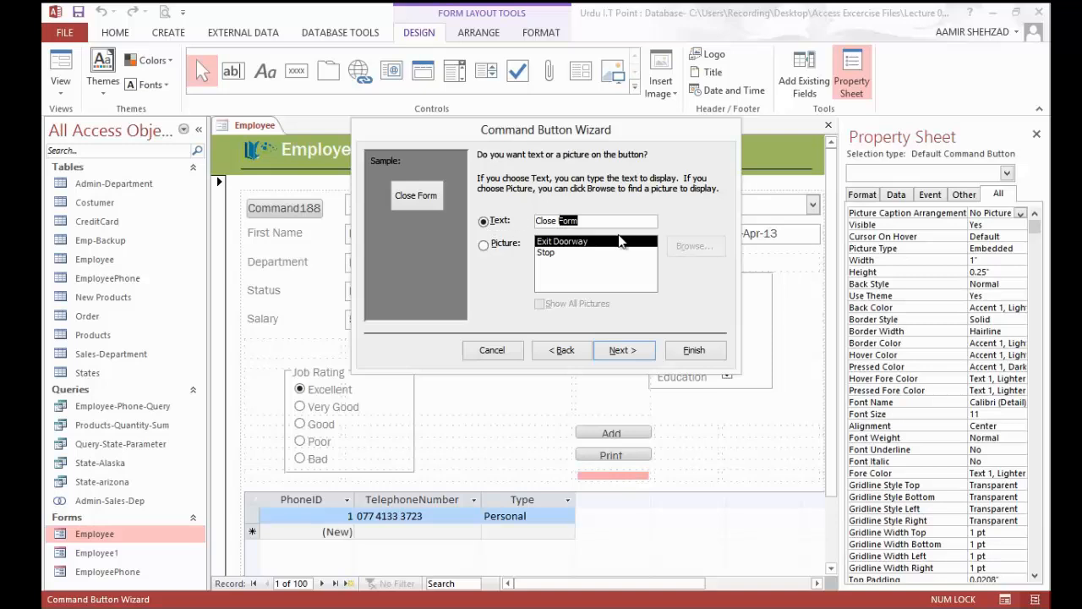
type("Data Entry")
left_click(624, 350)
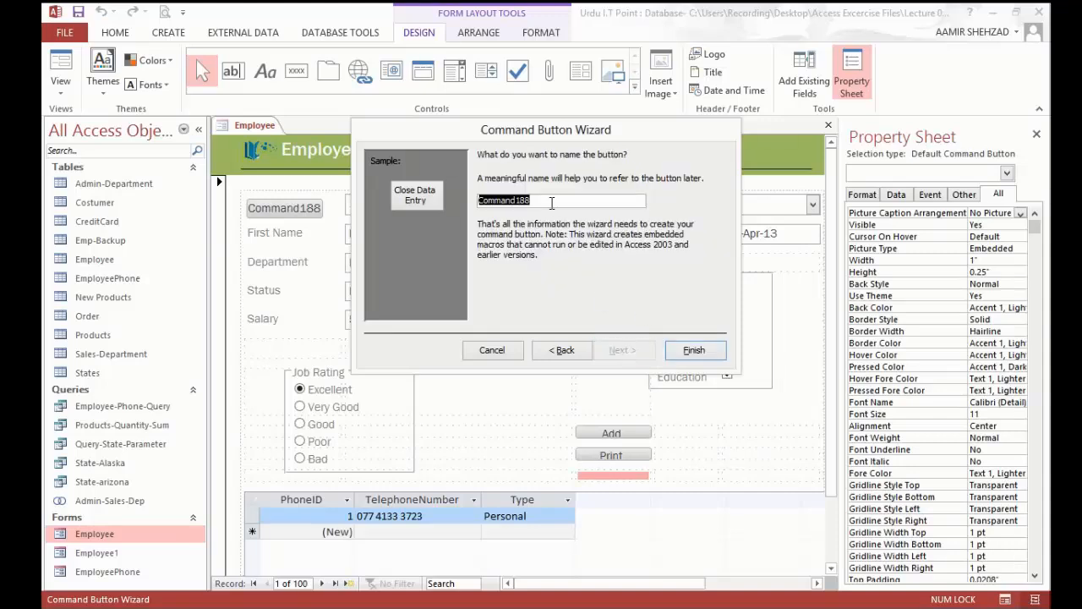
Step: Name the close button "Close Data Entry" and finish the wizard
type("Close Data Entry")
left_click(690, 350)
Step: Widen the three command buttons to about 1.52" and increase their heights so the captions fit, making Add Employee Record about 0.31" high
left_click(648, 434)
left_click_drag(652, 433, 642, 500)
left_click(643, 489)
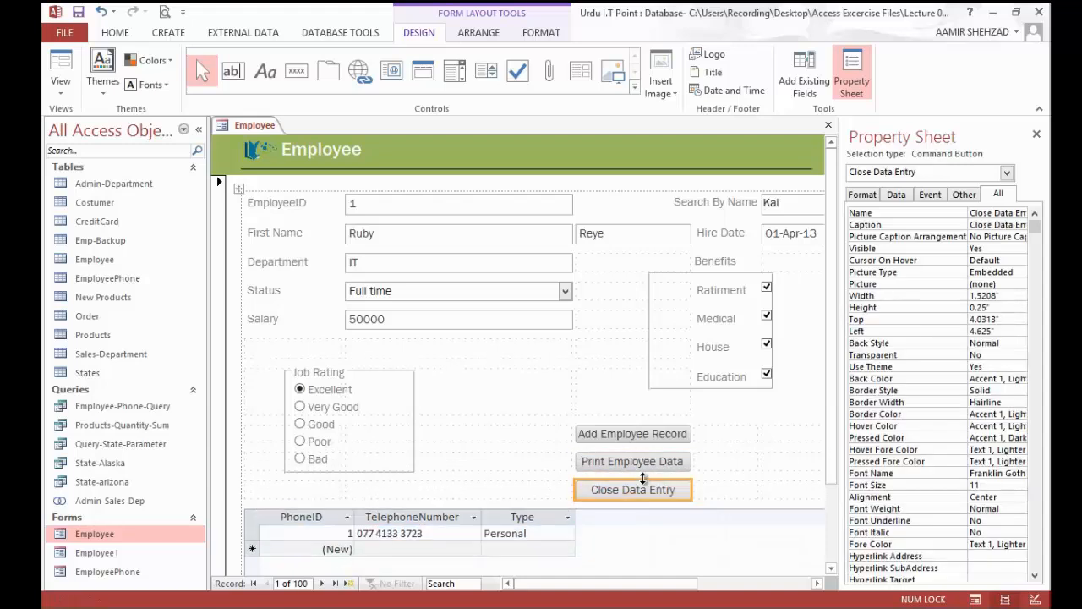
left_click(642, 433)
left_click_drag(643, 446, 645, 452)
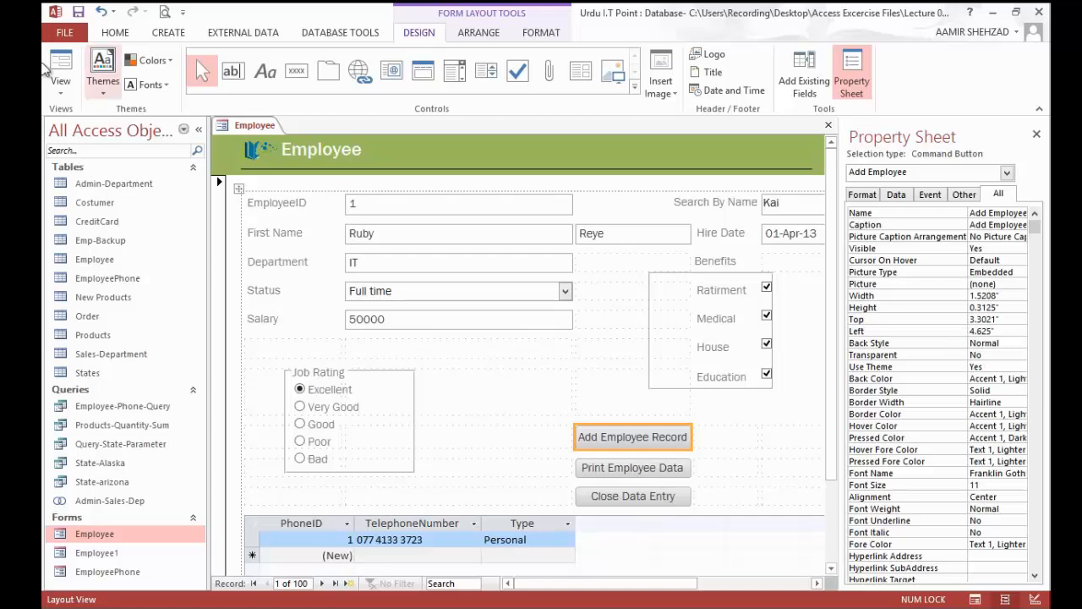
Step: Test the Add Employee Record and Print Employee Data buttons in Form View, cancelling the print
left_click(58, 66)
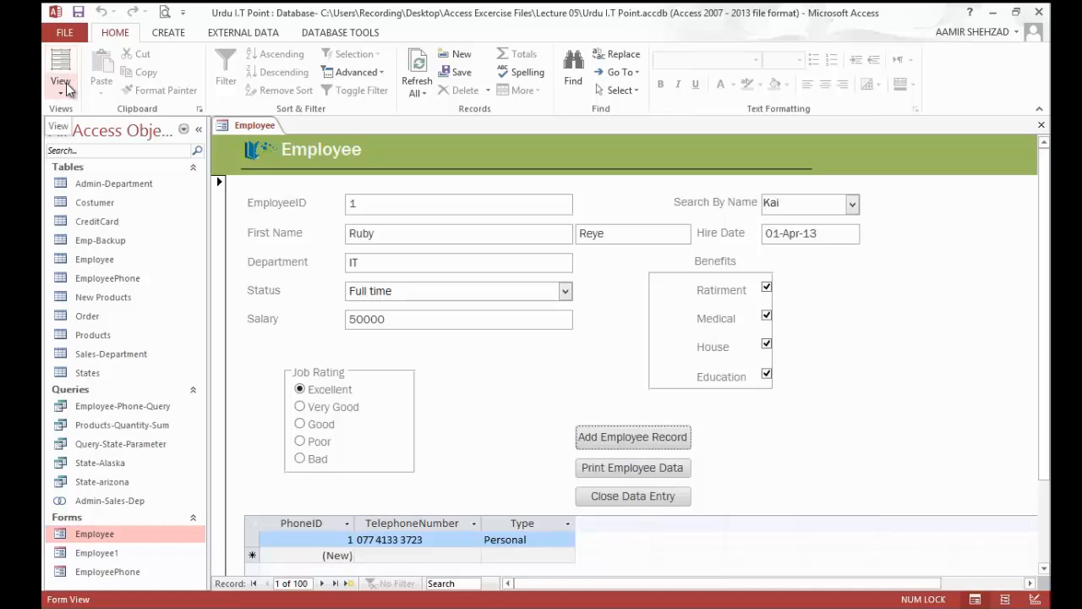
left_click(67, 87)
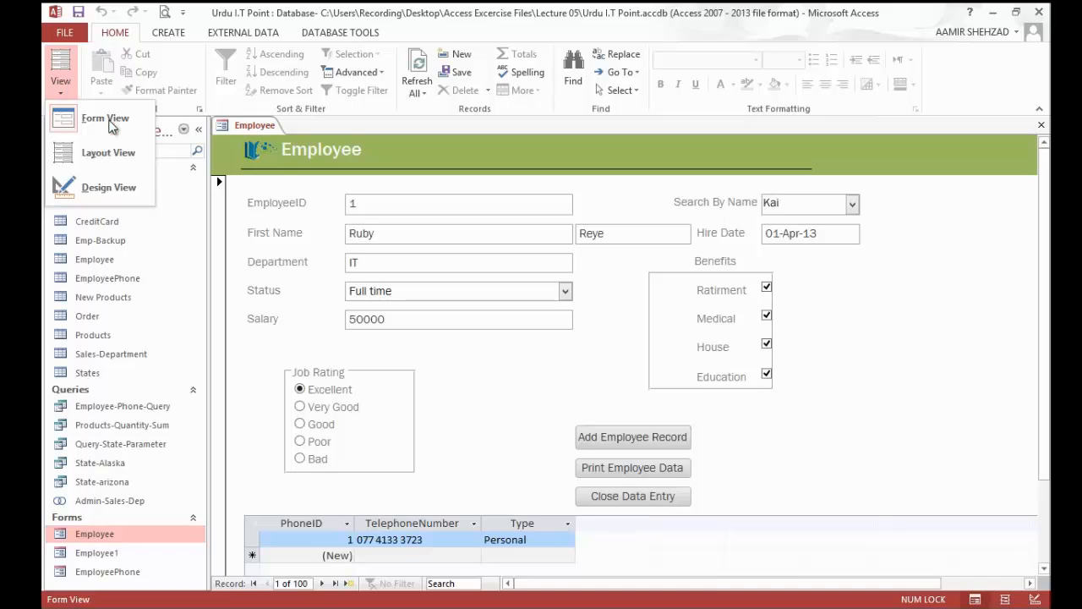
left_click(652, 439)
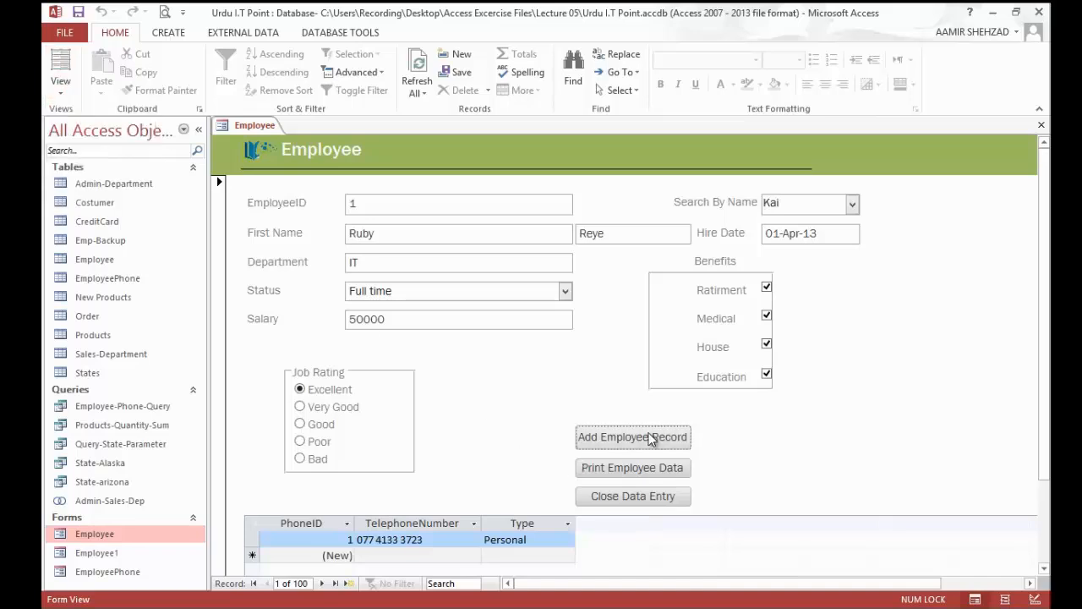
left_click(636, 438)
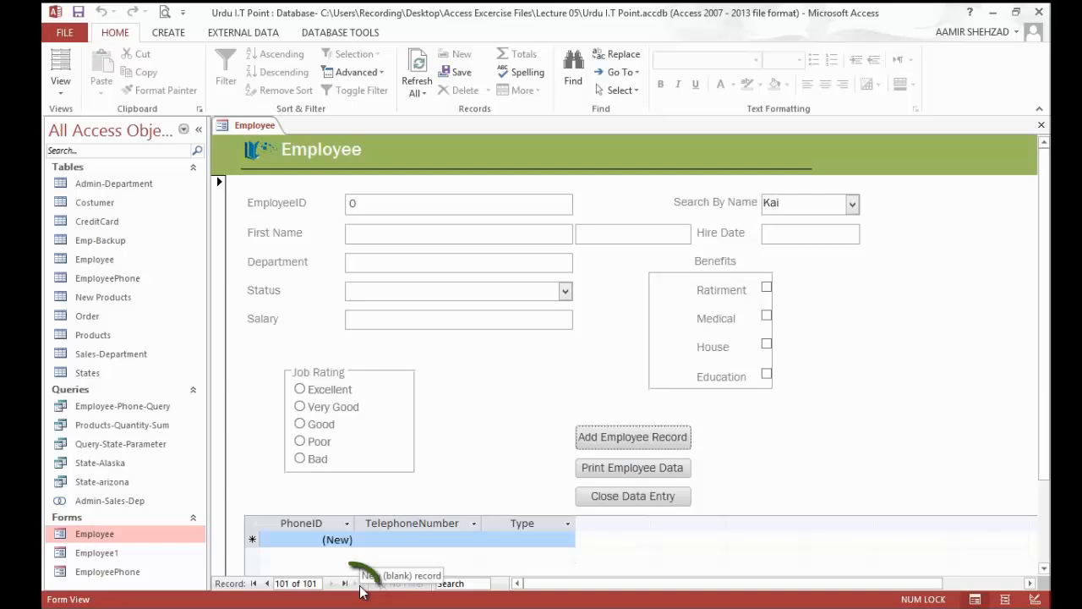
left_click(675, 476)
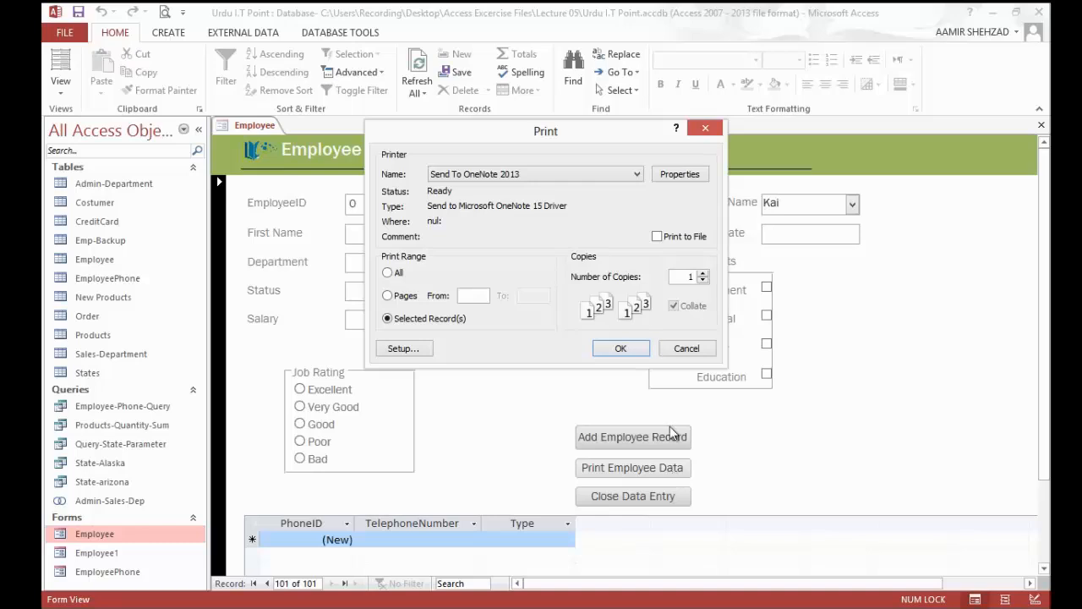
left_click(682, 352)
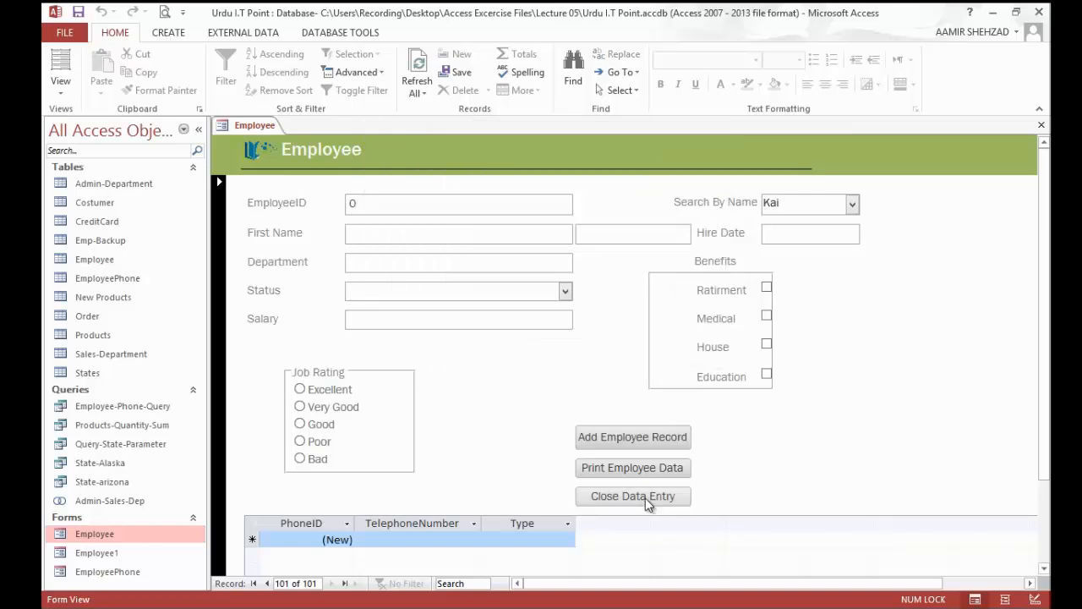
Step: Close the form with its Close Data Entry button, saving the design changes, and reopen the Employee form in Layout View
left_click(648, 499)
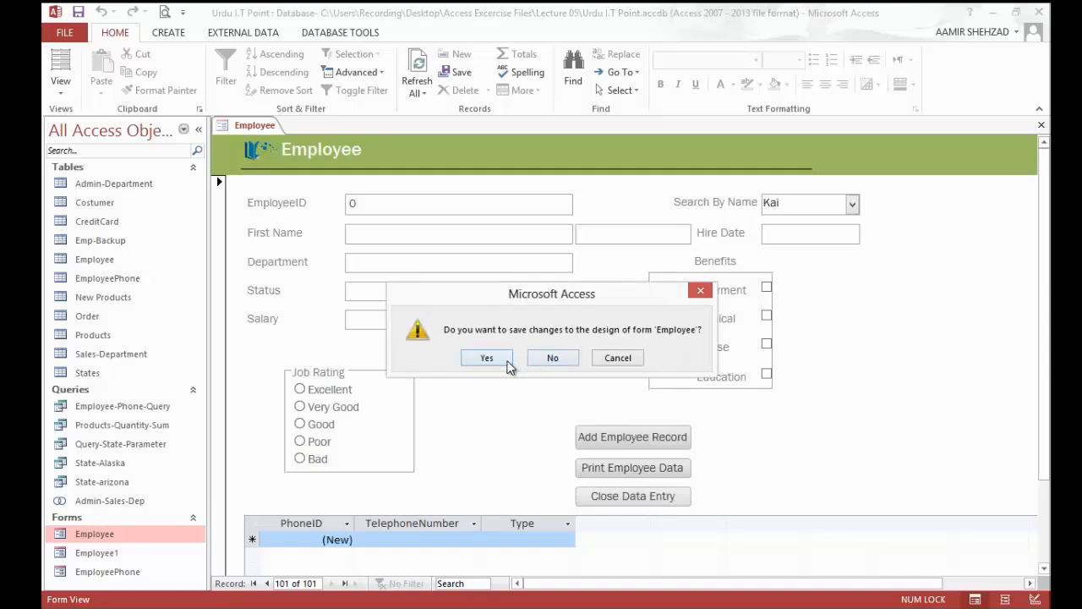
left_click(509, 363)
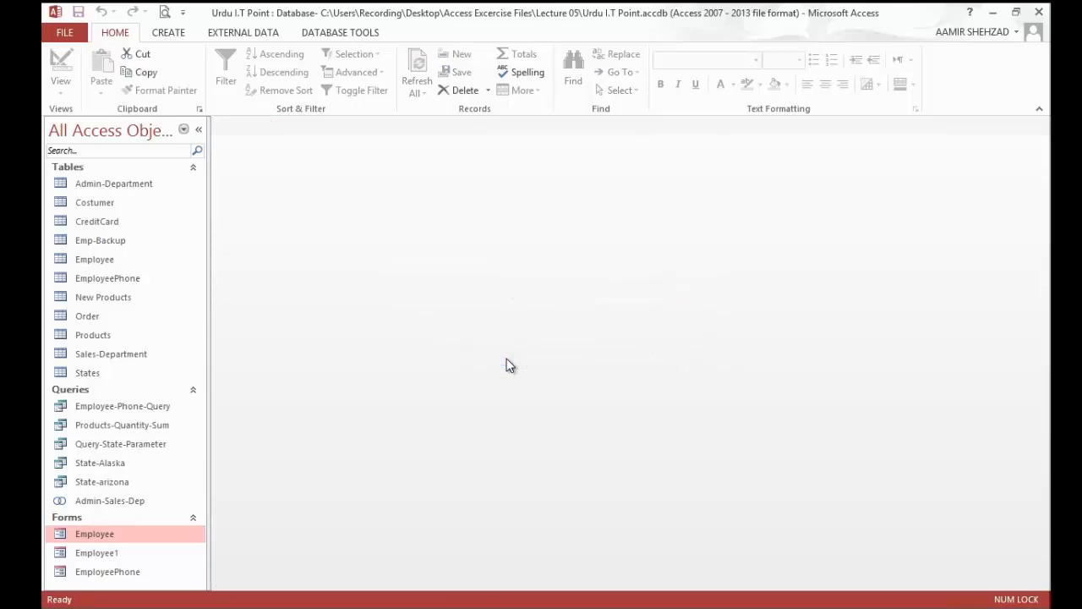
double_click(115, 534)
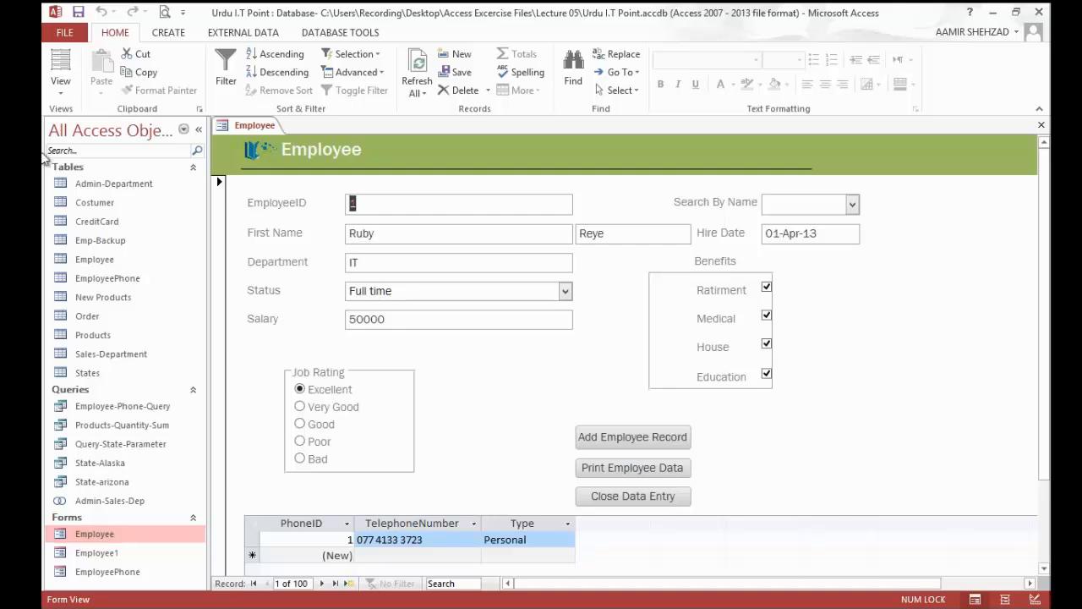
left_click(59, 93)
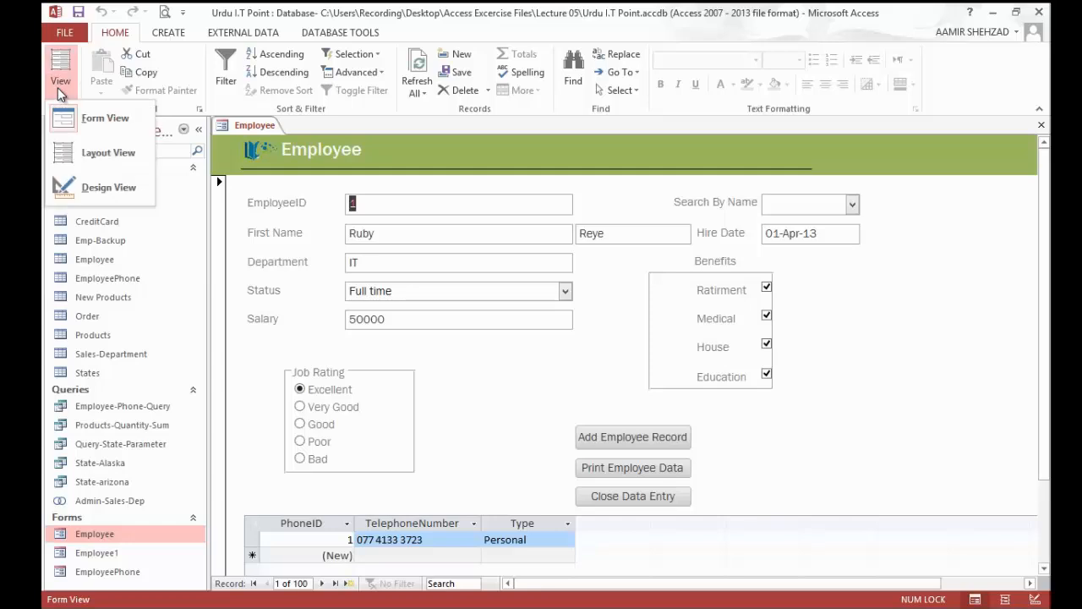
left_click(106, 159)
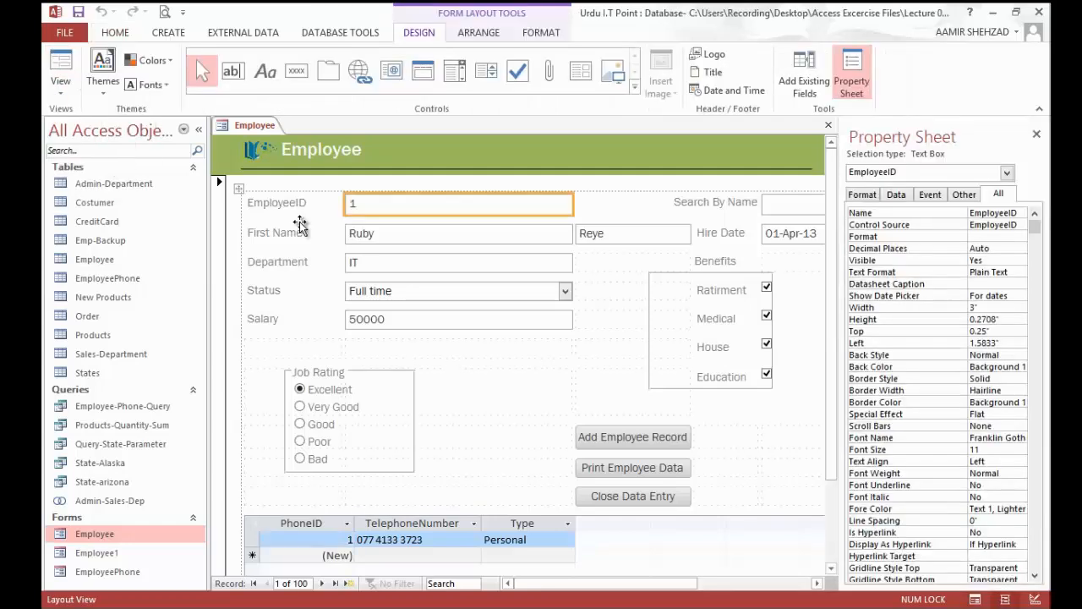
Step: Apply the fifth-row green quick style to the Add Employee Record, Print Employee Data and Close Data Entry buttons
left_click(640, 441)
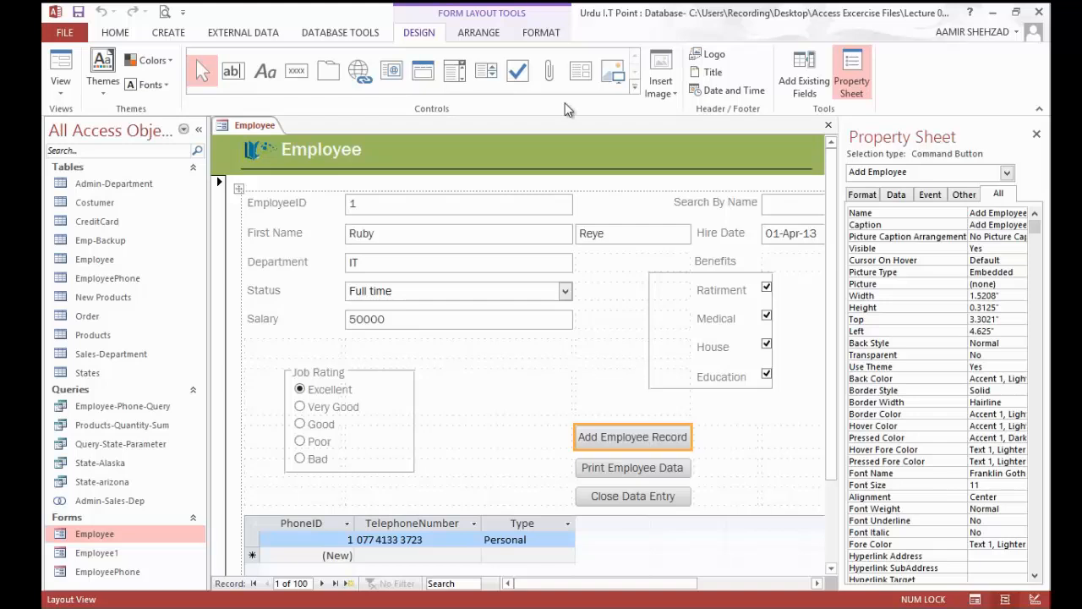
left_click(545, 34)
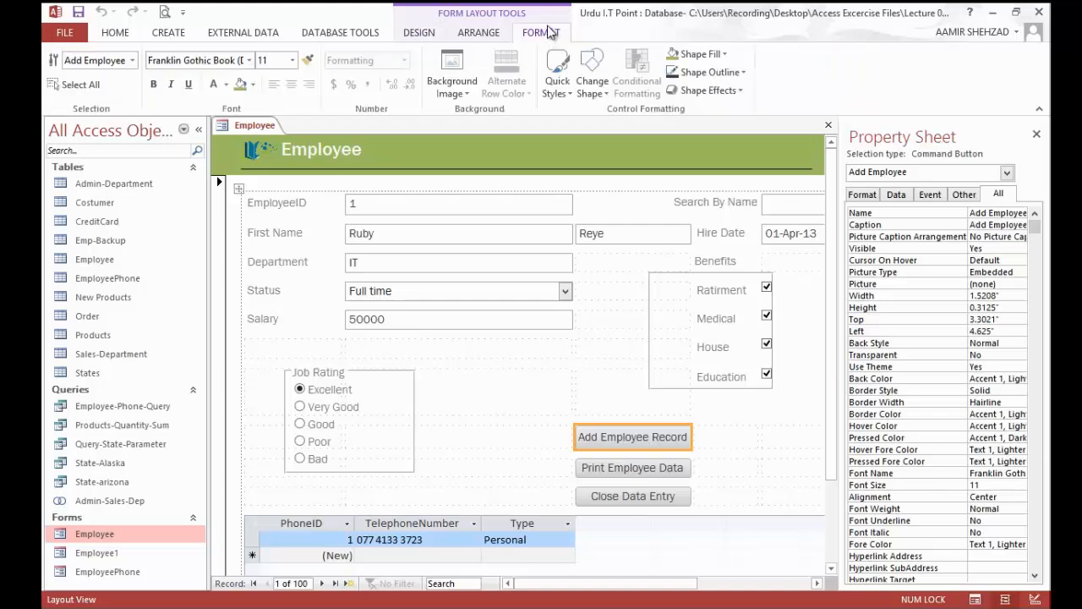
left_click(571, 89)
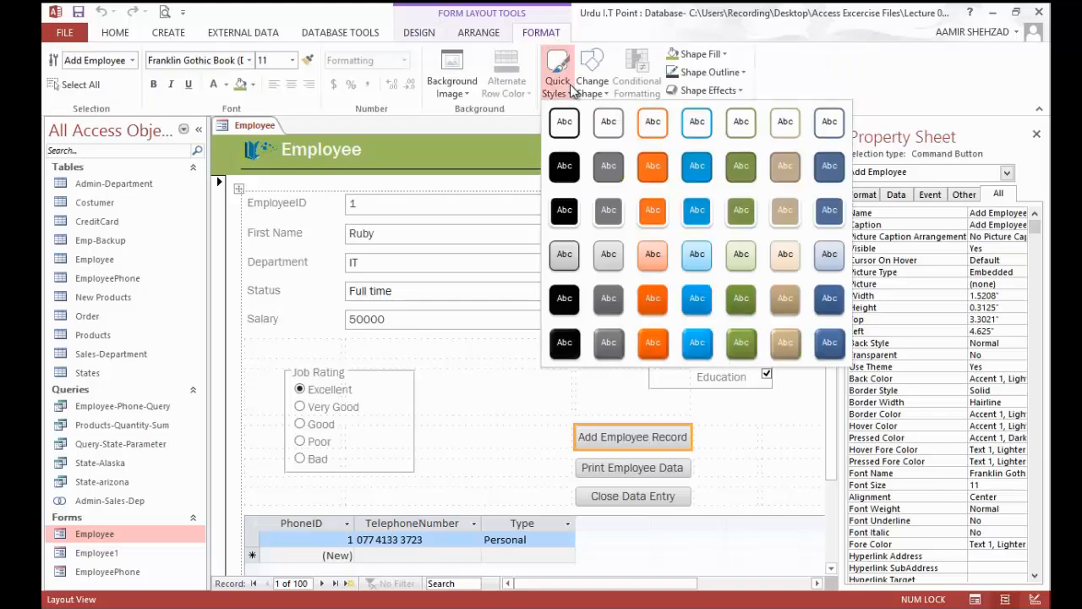
left_click(741, 298)
left_click(622, 467)
left_click(652, 495, "shift")
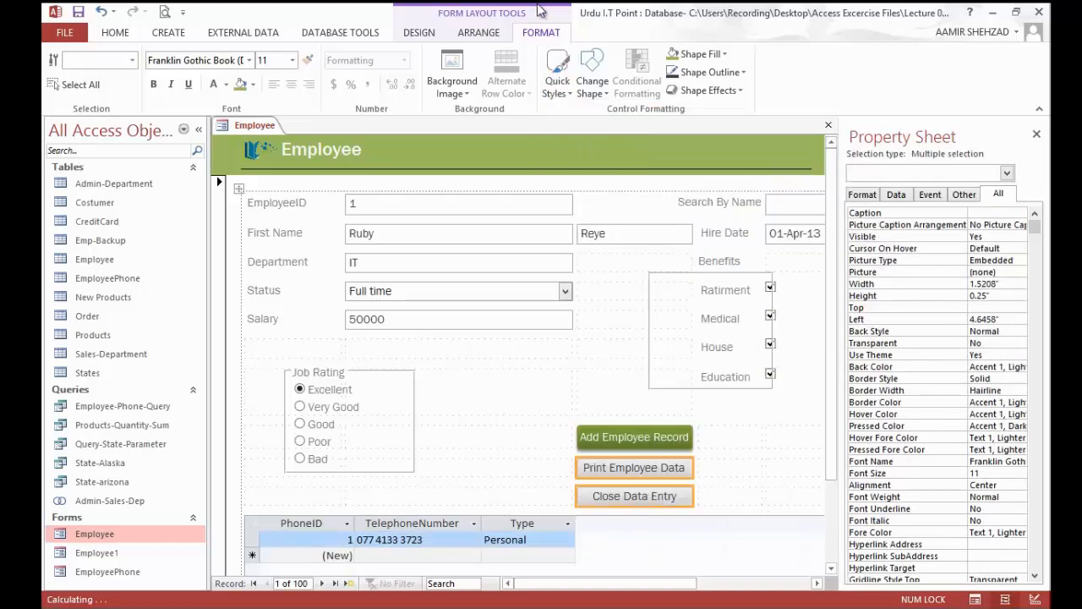
left_click(567, 99)
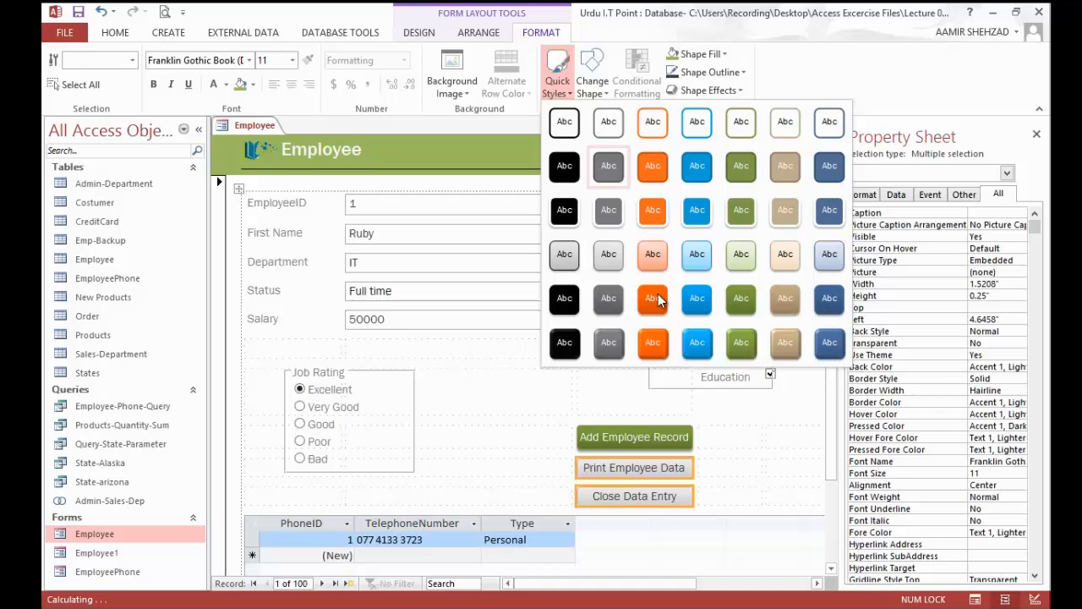
left_click(740, 305)
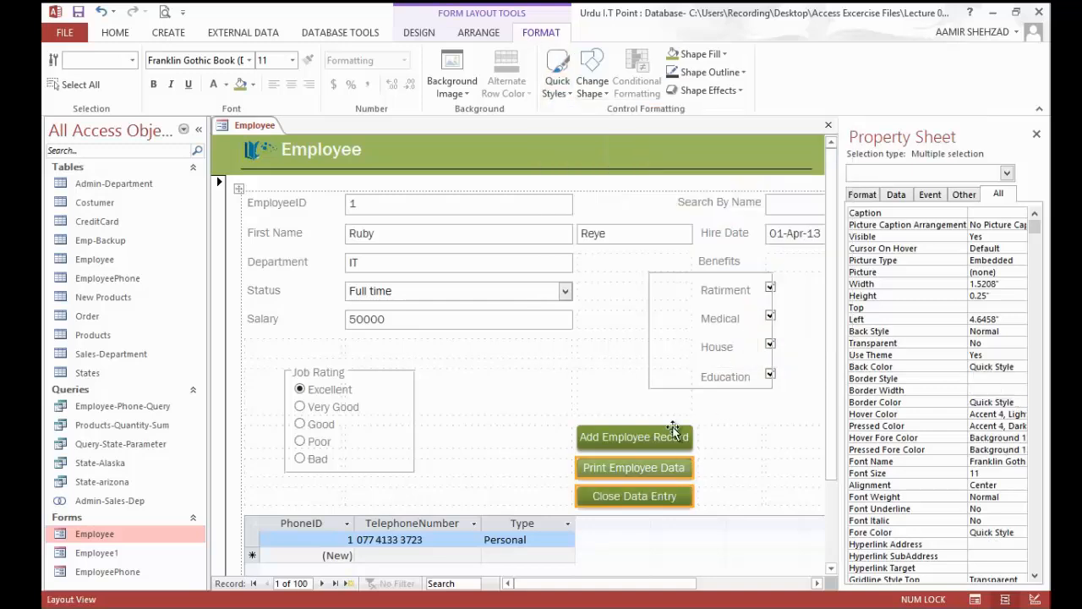
Step: Change the shape of all three command buttons to Round Same Side Corner Rectangle
left_click(666, 437, "shift")
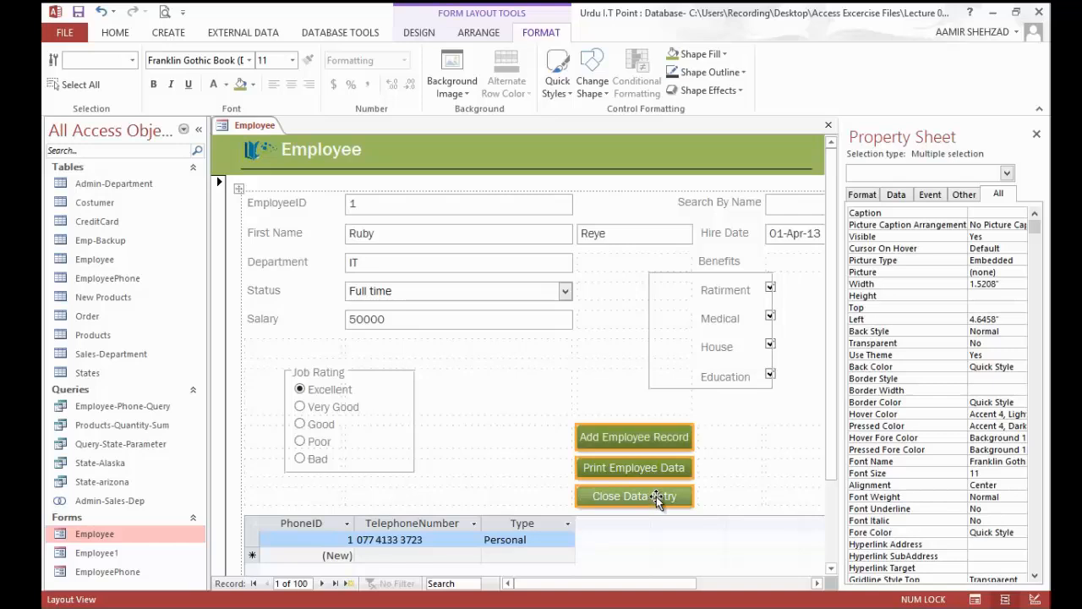
left_click(592, 72)
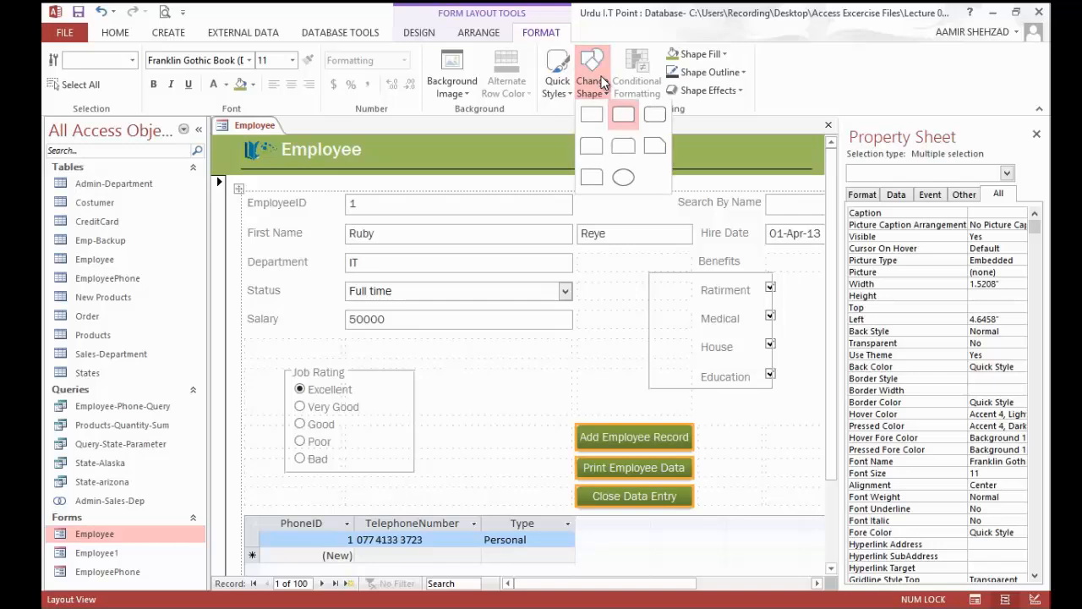
left_click(624, 151)
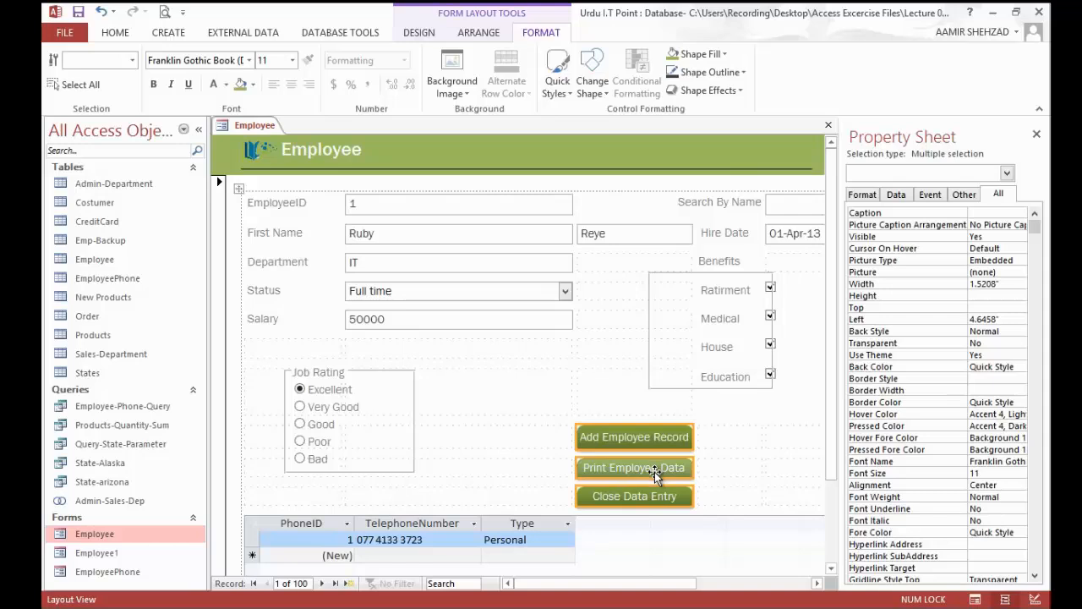
left_click(742, 91)
mouse_move(716, 159)
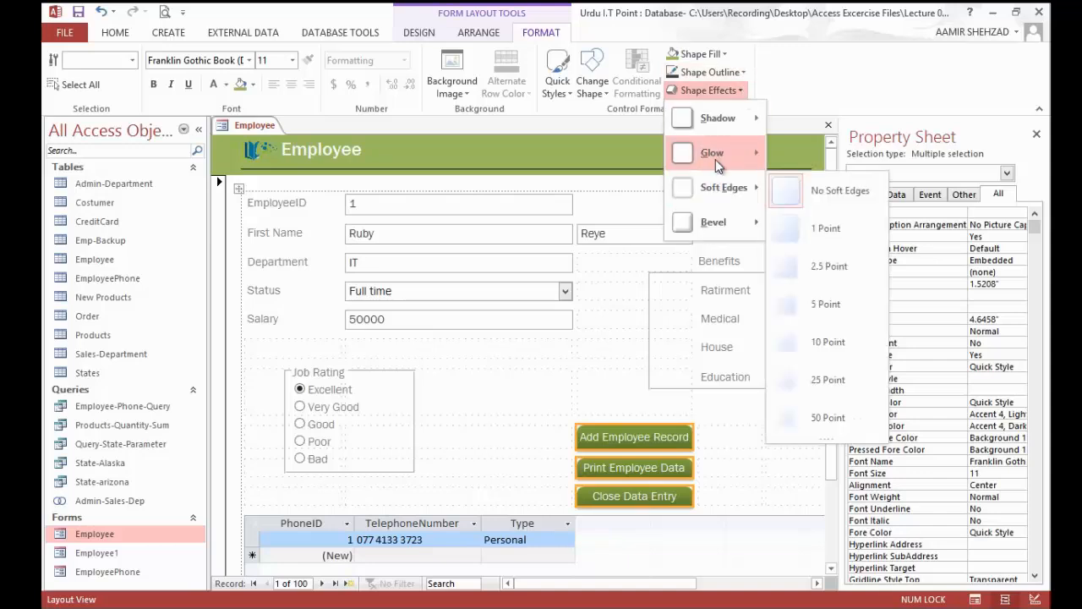
left_click(714, 436)
left_click(723, 466)
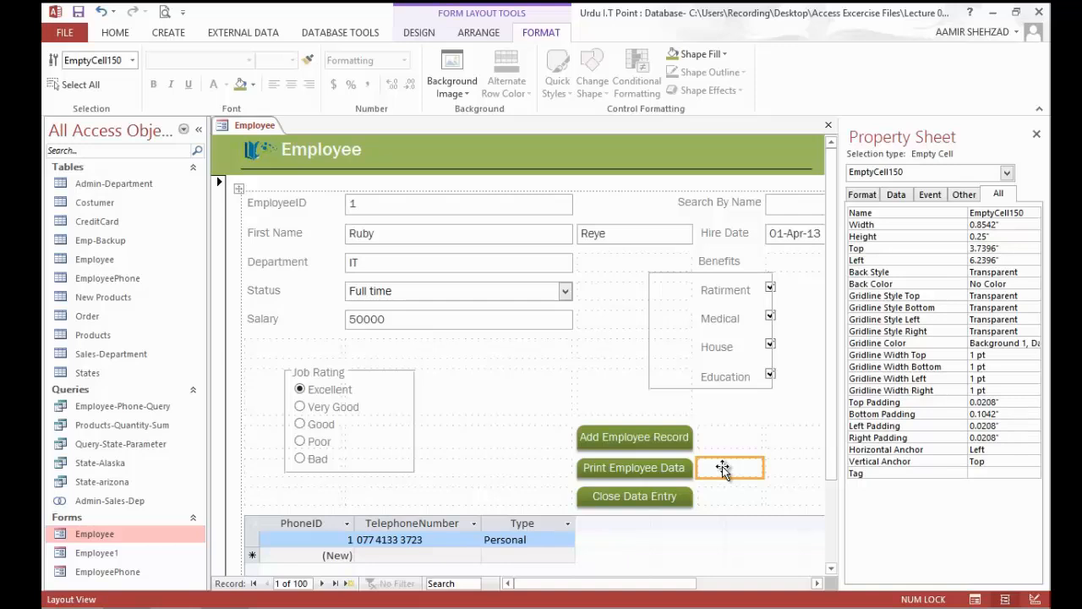
Step: Show the Employee form with its styled buttons in Form View
left_click(422, 36)
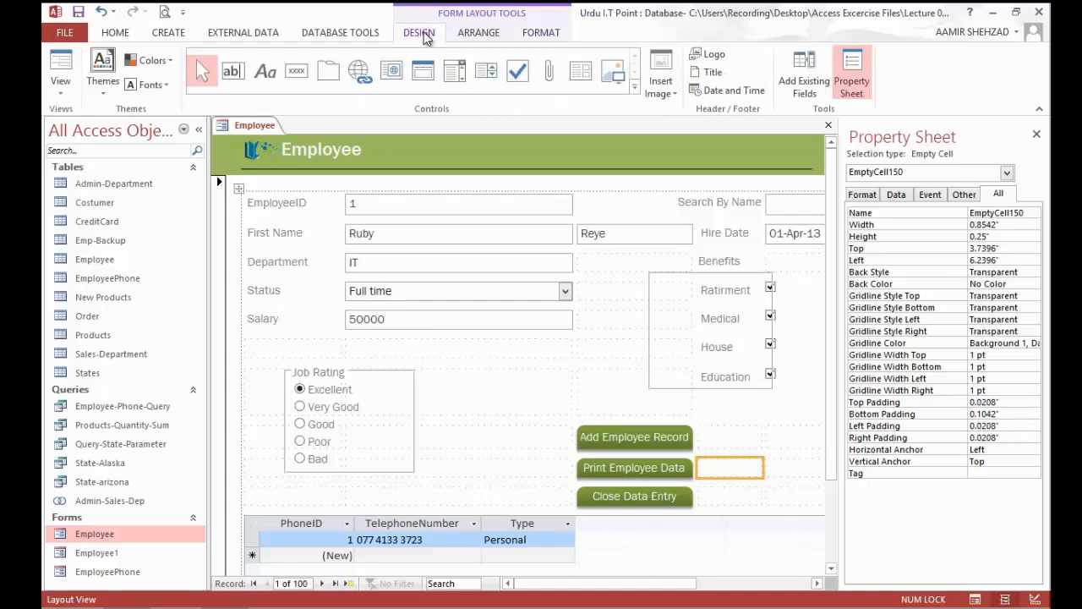
left_click(60, 88)
left_click(79, 118)
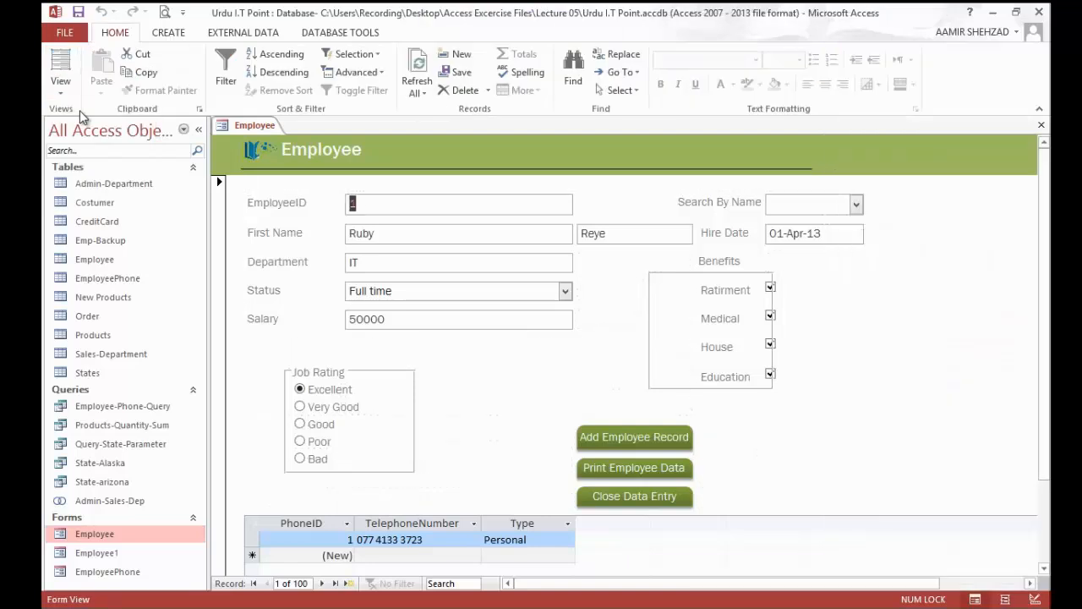
Step: Check the tab order of the Employee form by moving the focus from EmployeeID through every field, check box and button to the phone subform
key("Tab")
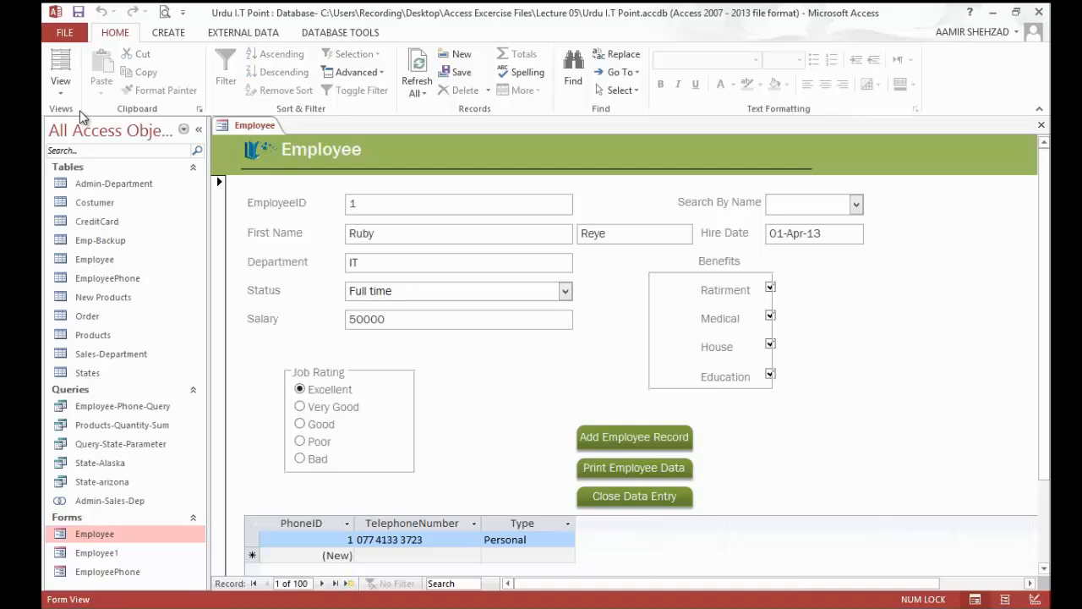
key("Tab")
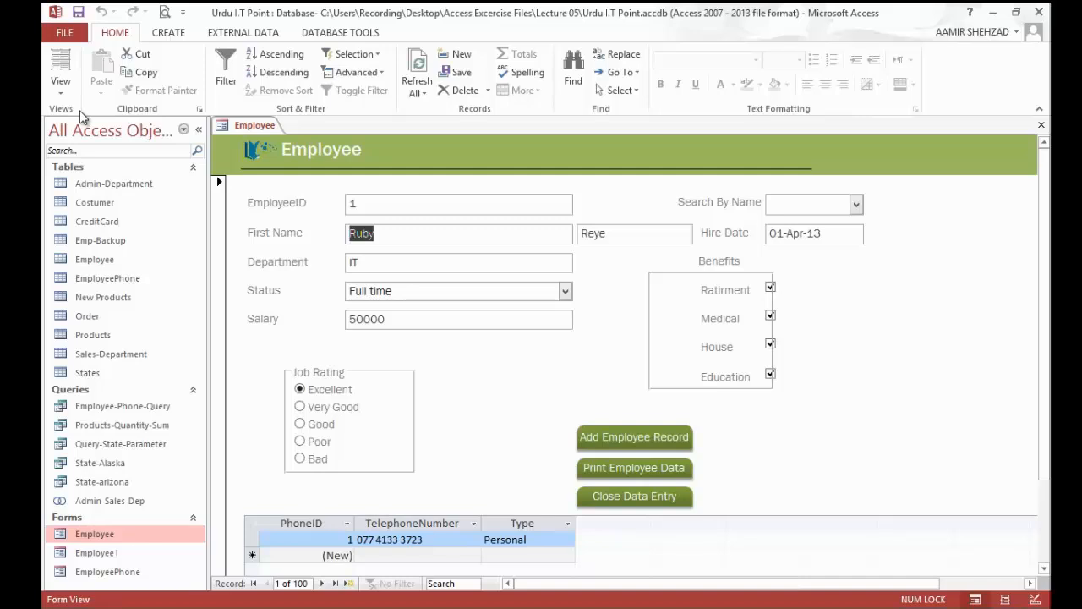
key("Tab")
key("Tab")
key("Tab")
key("Tab")
key("Tab")
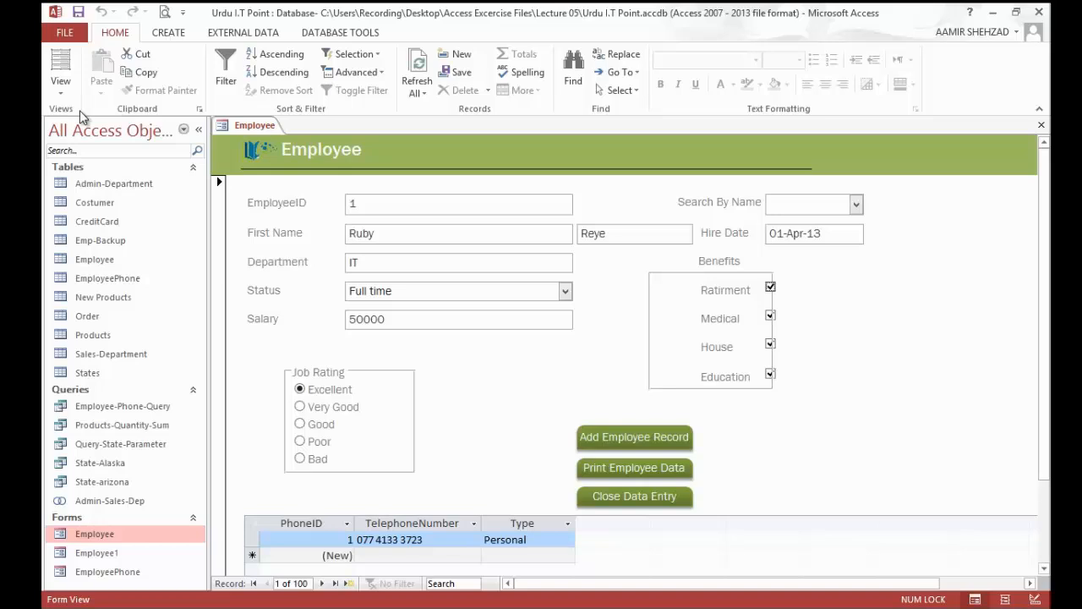
key("Tab")
key("Tab")
key("Tab")
key("Tab")
key("Tab")
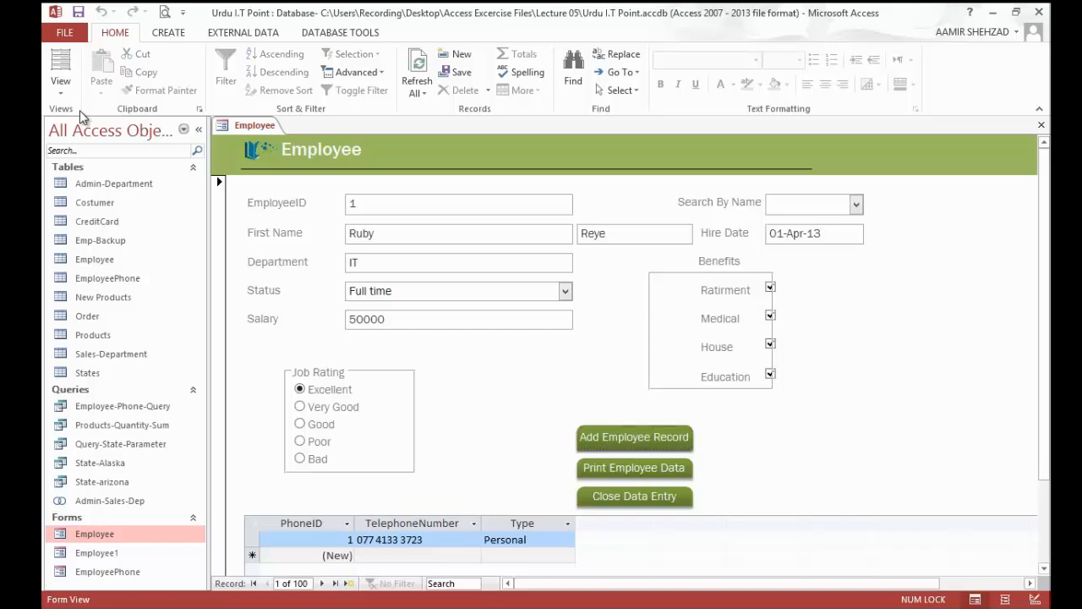
Step: Check the tab order inside the phone subform, moving through its columns to the Type field of the new record row
key("Tab")
key("Tab")
key("Tab")
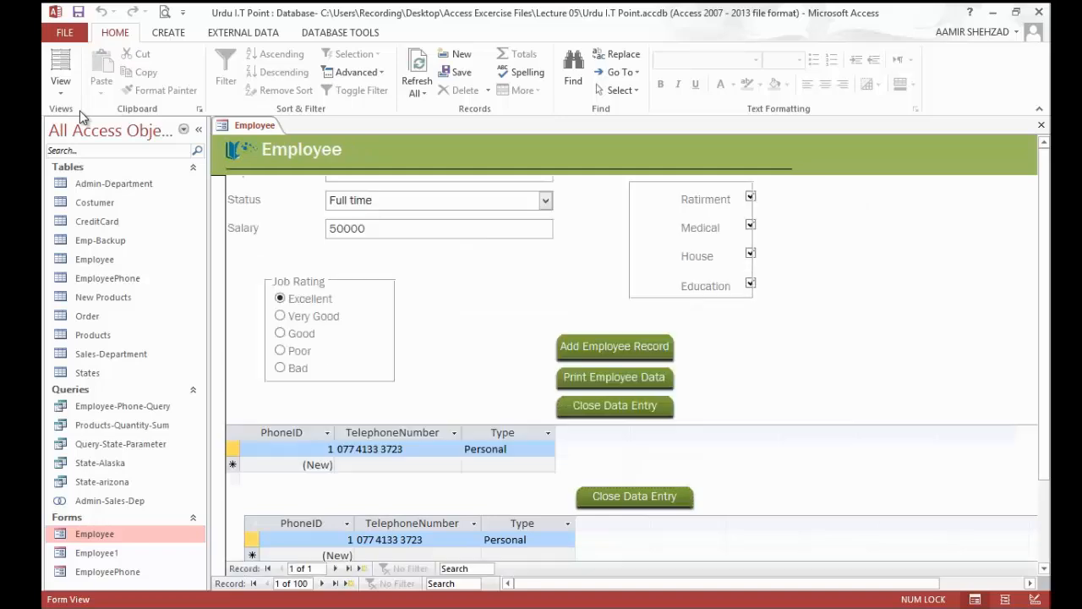
key("Tab")
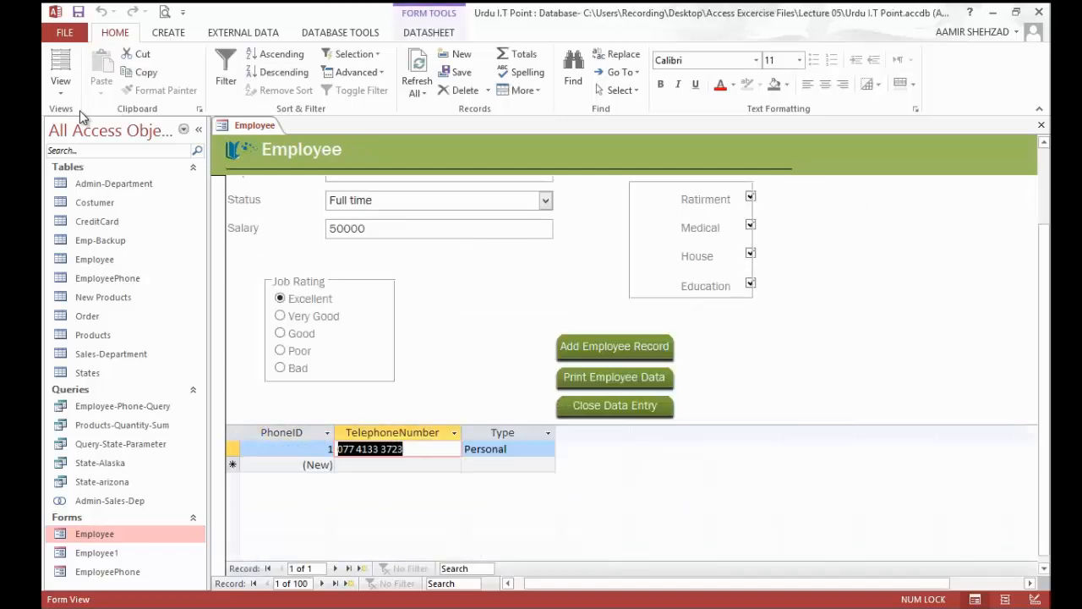
key("Tab")
key("Tab")
key("Tab")
key("Tab")
key("Tab")
key("Tab")
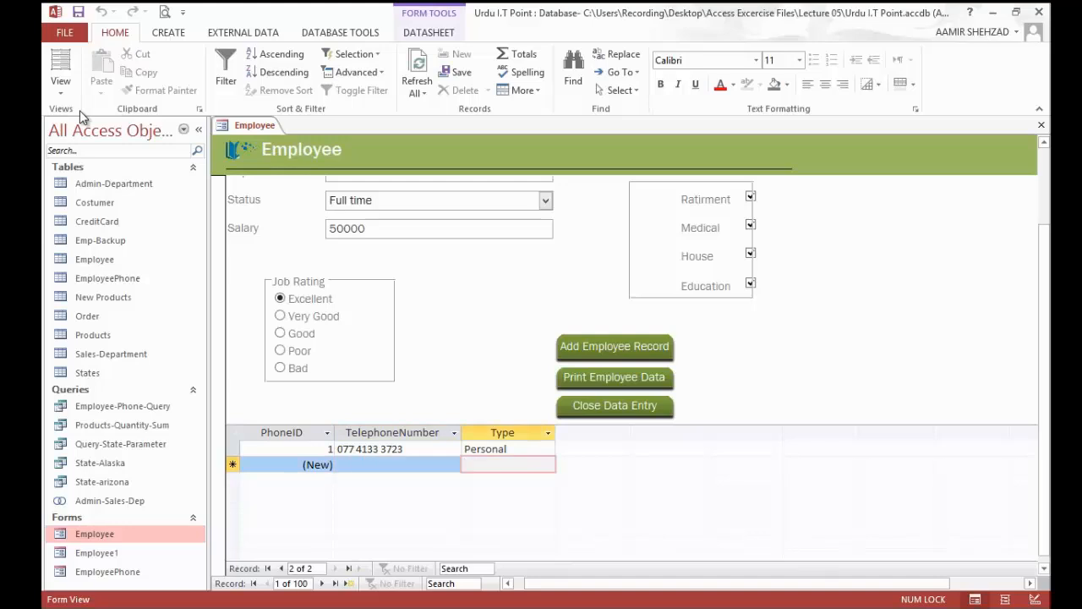
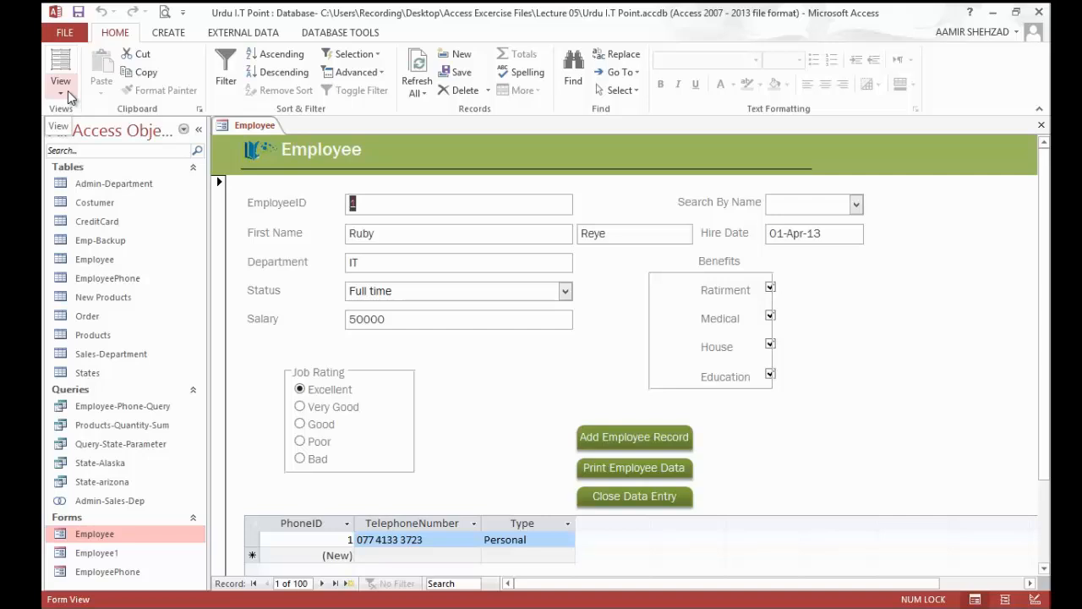
Step: In Design View, edit the Detail section's tab order so First Name and Last Name directly follow EmployeeID
left_click(68, 91)
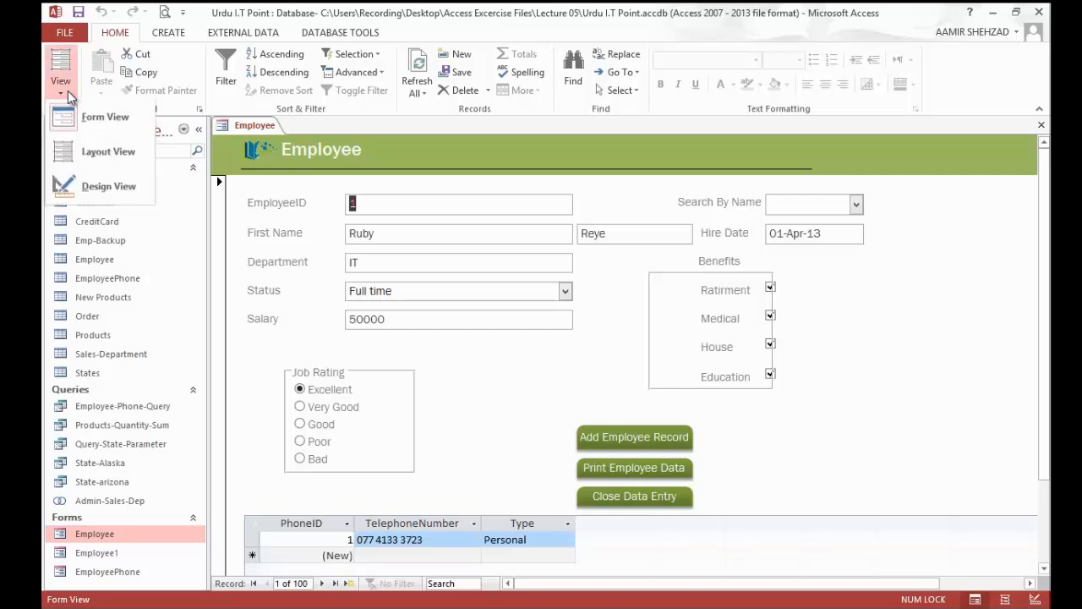
left_click(87, 189)
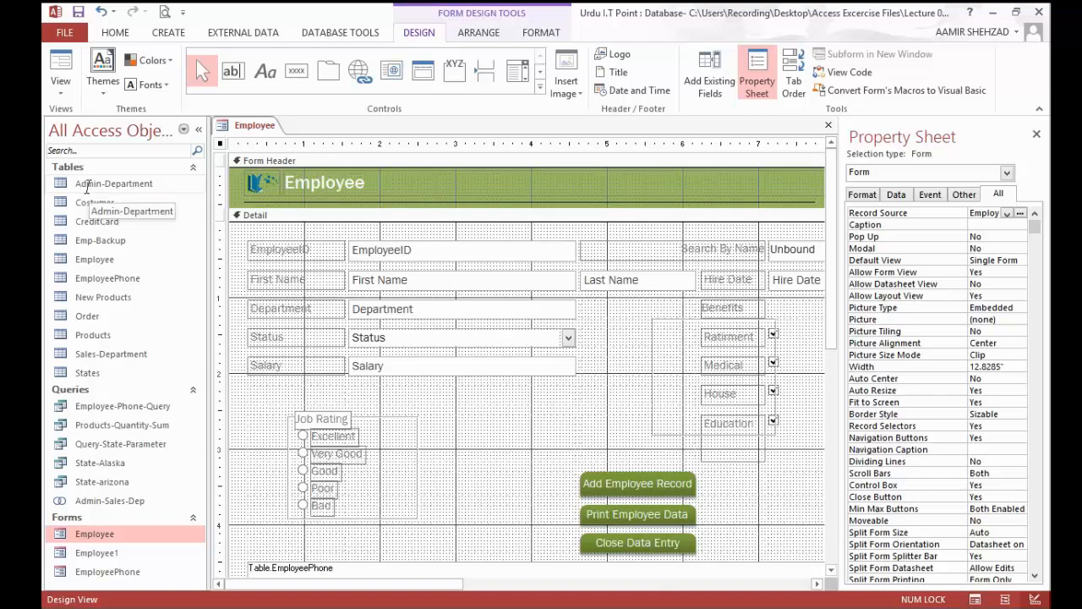
left_click(800, 85)
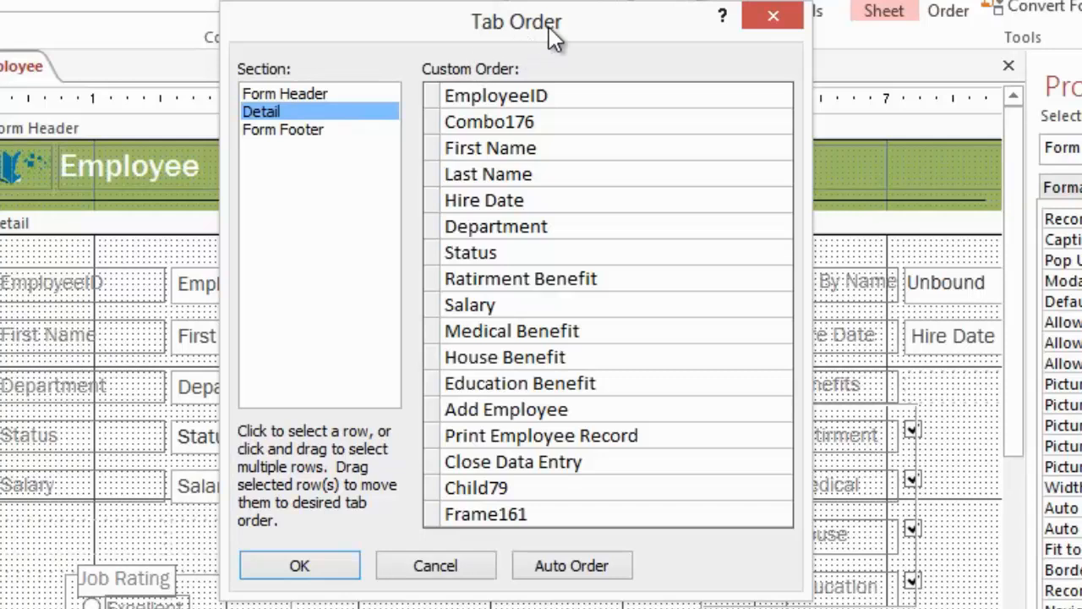
left_click_drag(556, 25, 546, 67)
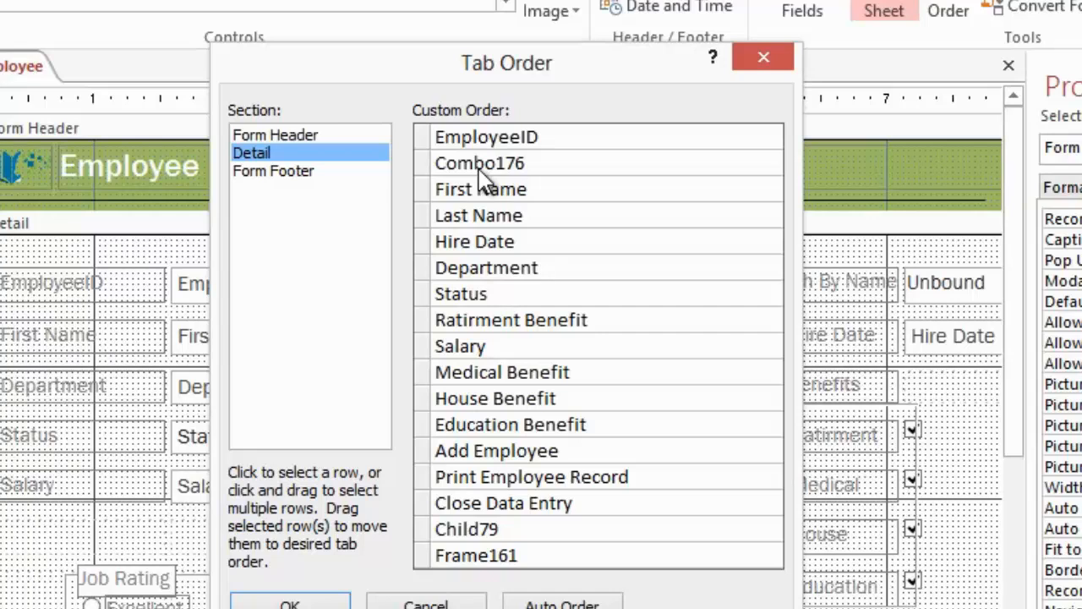
left_click(425, 189)
left_click(425, 215, "shift")
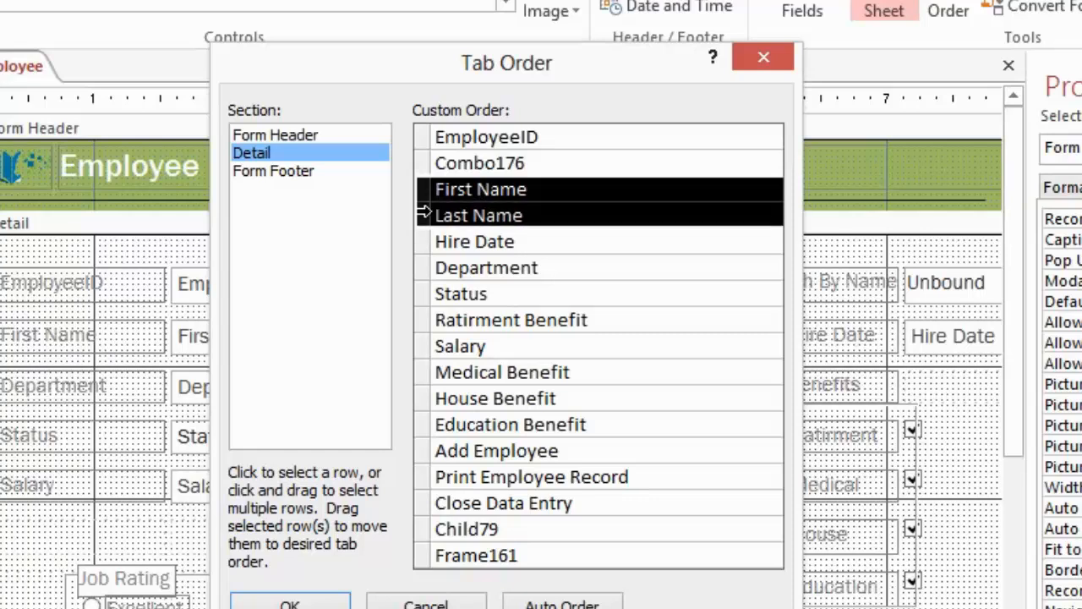
left_click_drag(424, 191, 424, 163)
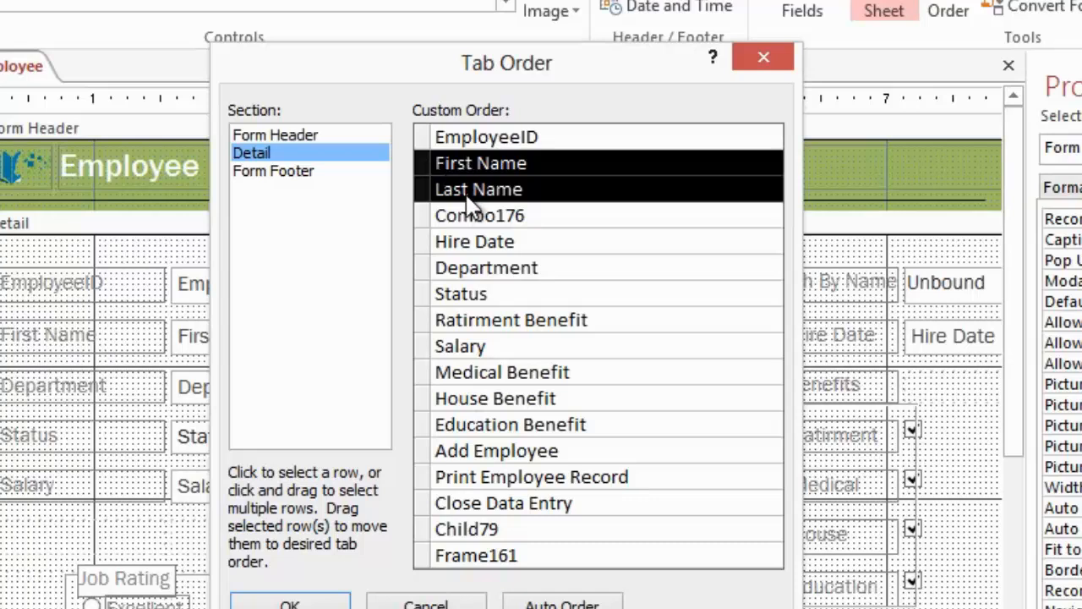
Step: Move Department and Status together to directly after Last Name in the custom tab order
left_click(422, 267)
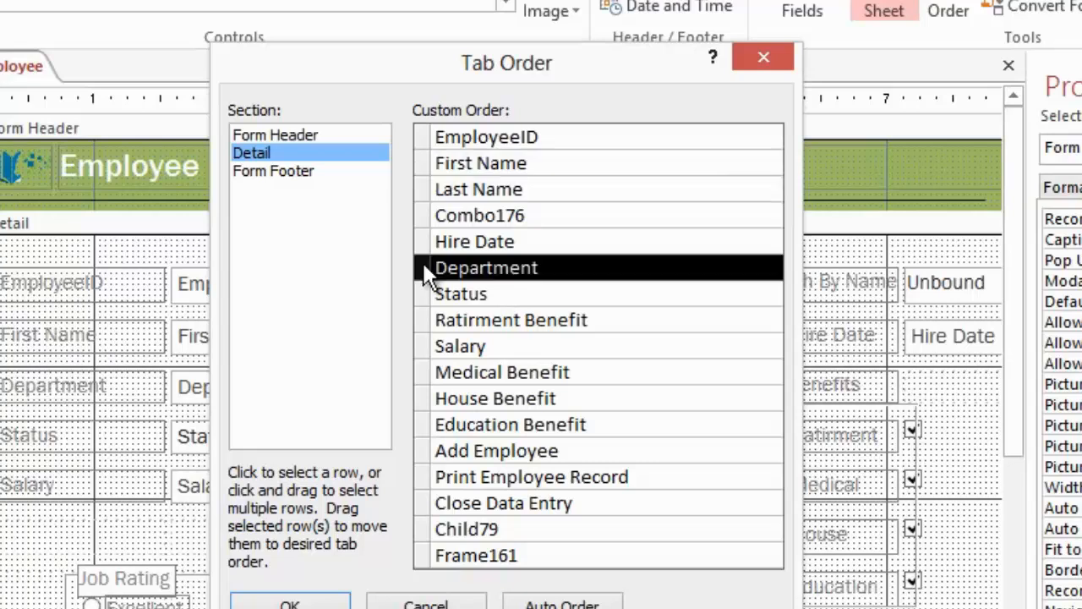
left_click(422, 288, "shift")
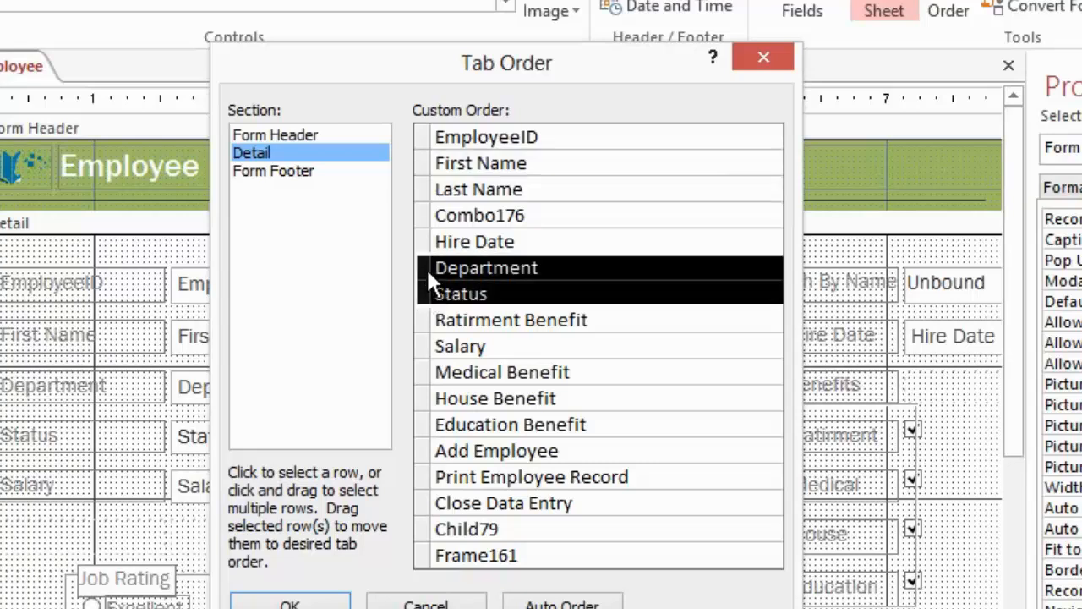
left_click_drag(428, 271, 428, 207)
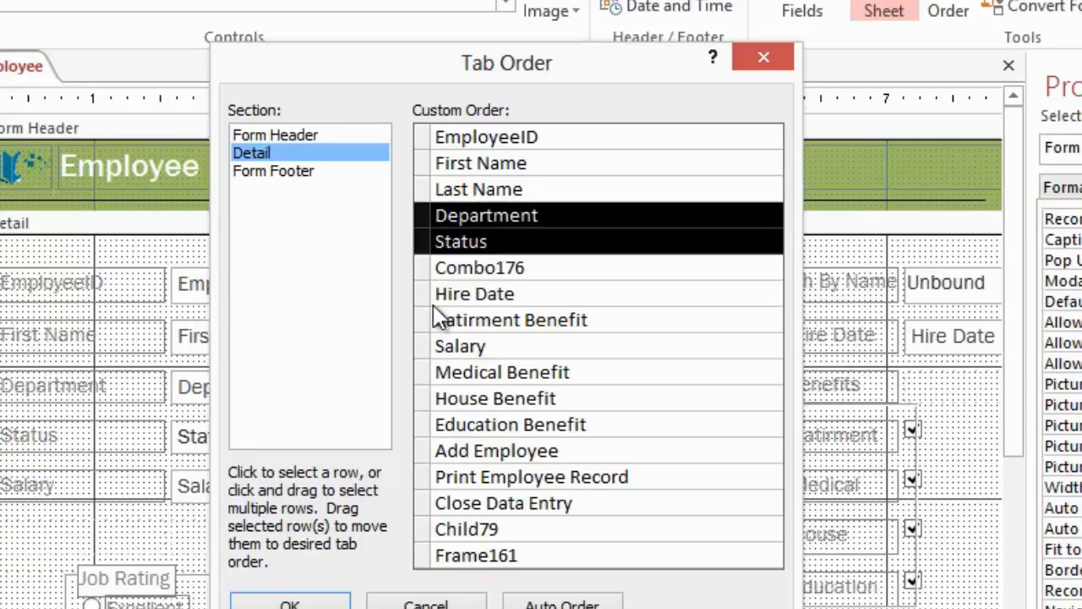
Step: Place Salary after Status and Frame161 after Salary in the custom order, and apply the tab order
left_click(422, 346)
left_click_drag(423, 347, 429, 264)
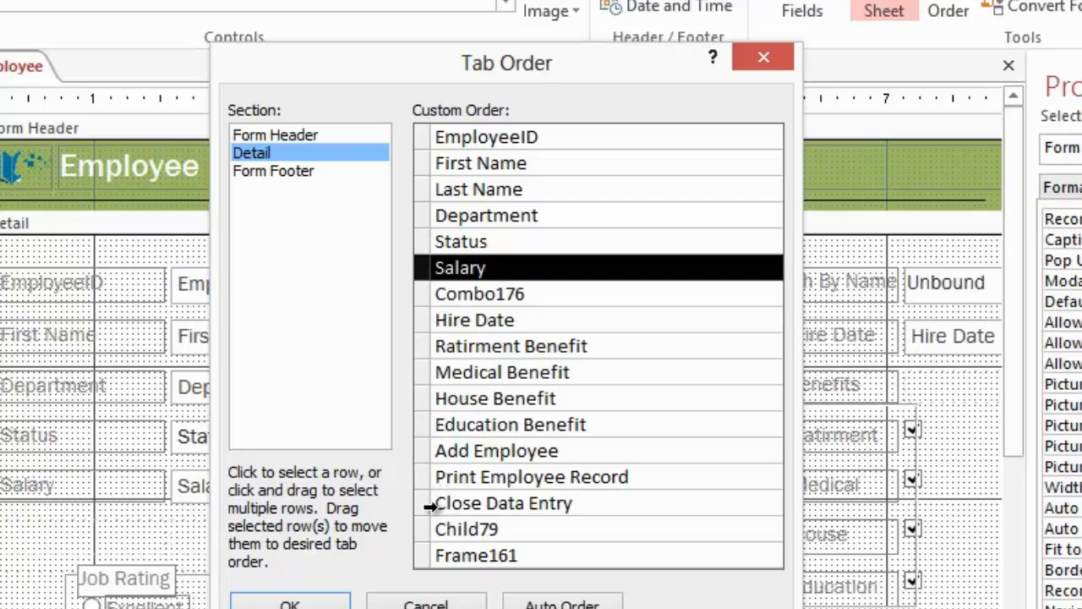
left_click_drag(428, 551, 429, 298)
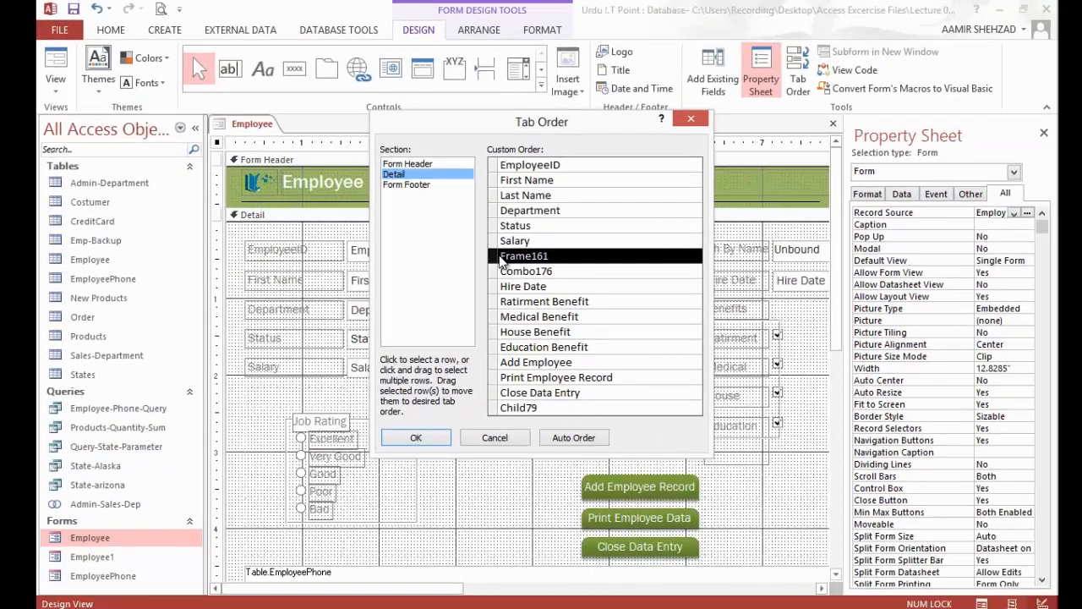
left_click(433, 441)
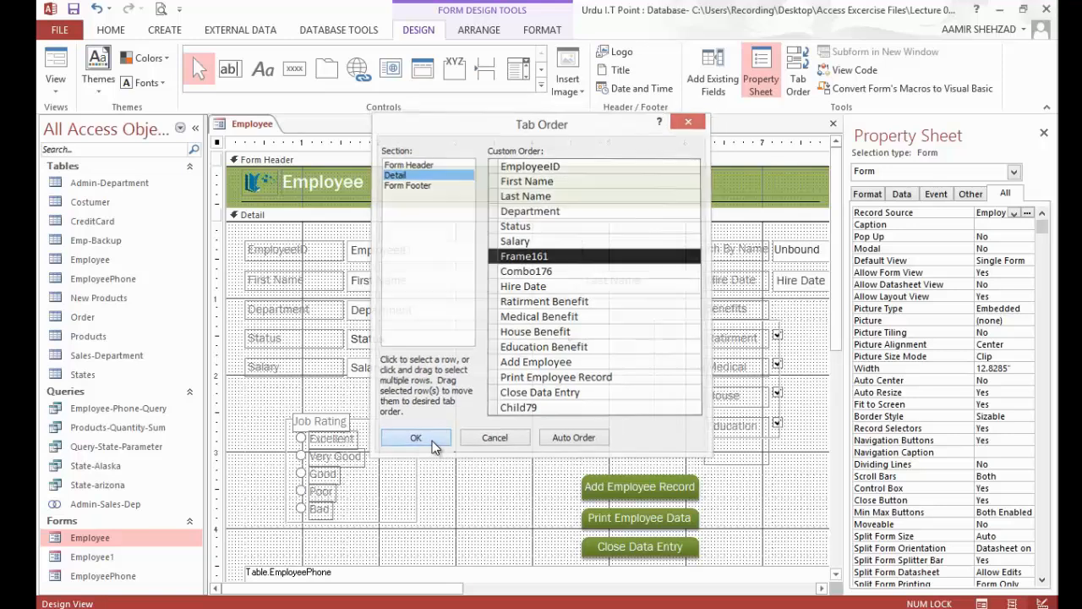
Step: Show the Employee form in Form View and check the new tab order by moving the focus on from EmployeeID
left_click(55, 84)
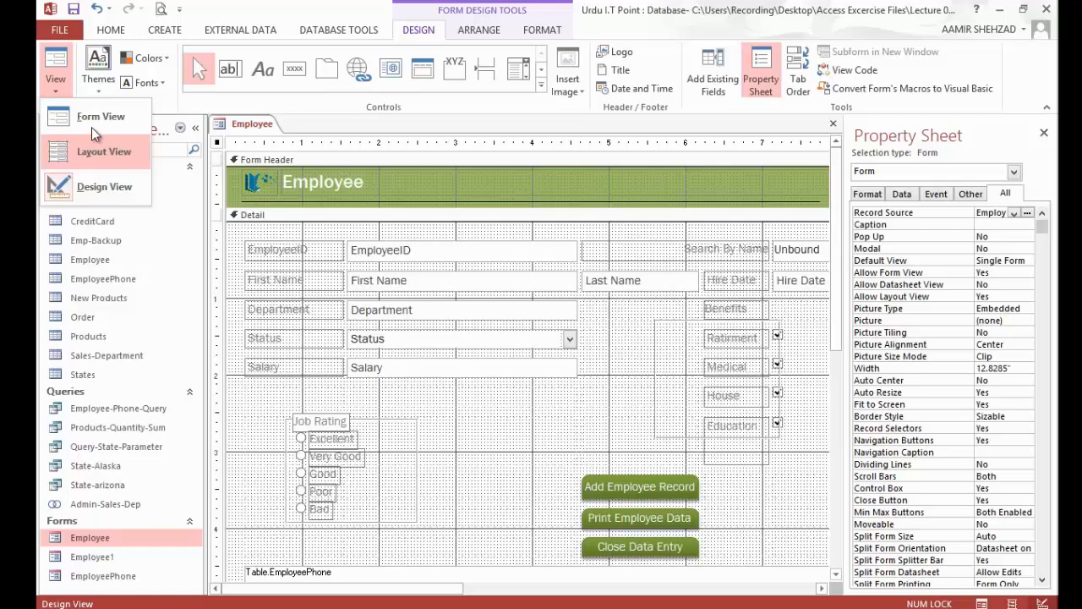
left_click(91, 127)
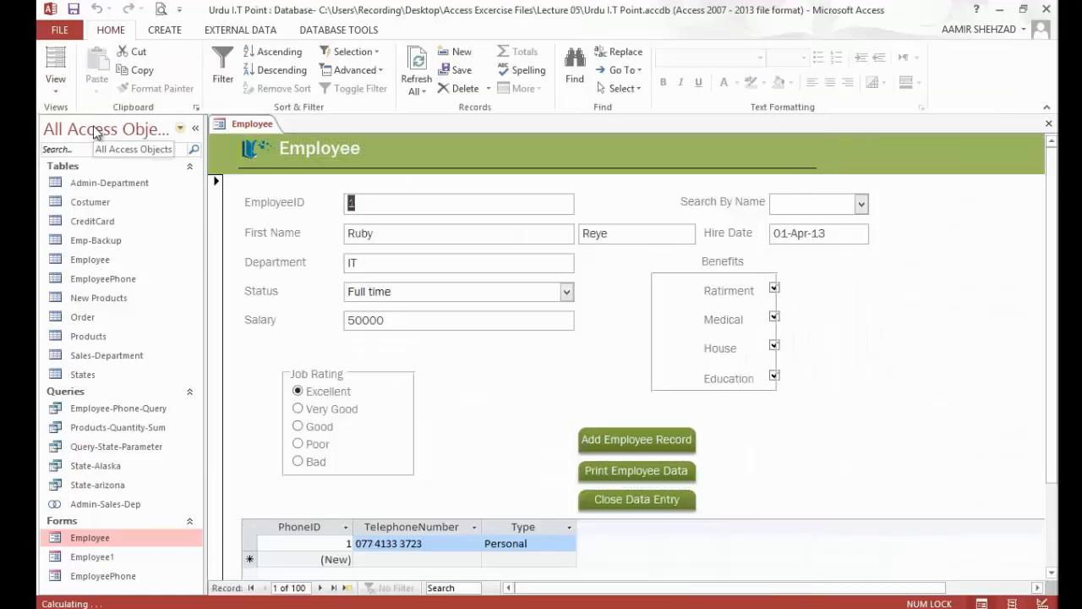
key("Tab")
key("Tab")
key("Tab")
key("Tab")
key("Tab")
key("Tab")
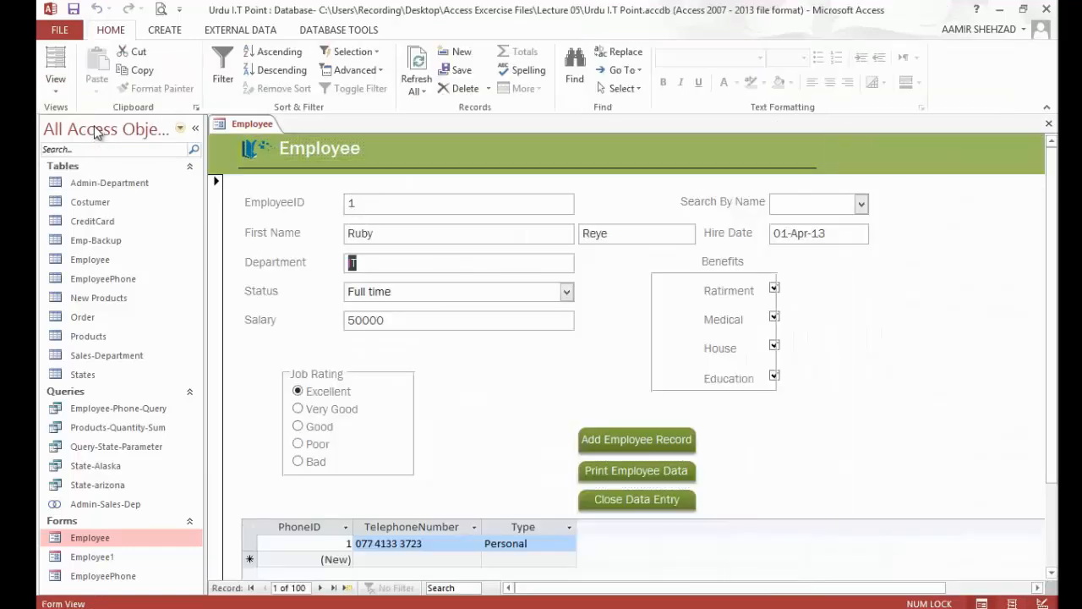
key("Tab")
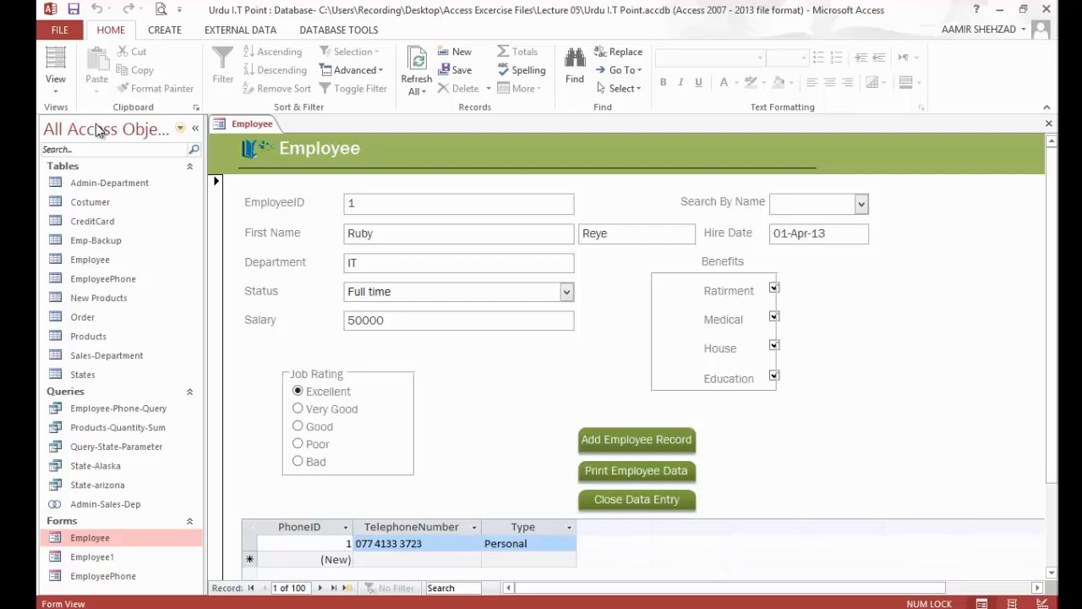
Step: Return to Design View and examine the form's Format, Data, Event, Other and All property categories
left_click(55, 83)
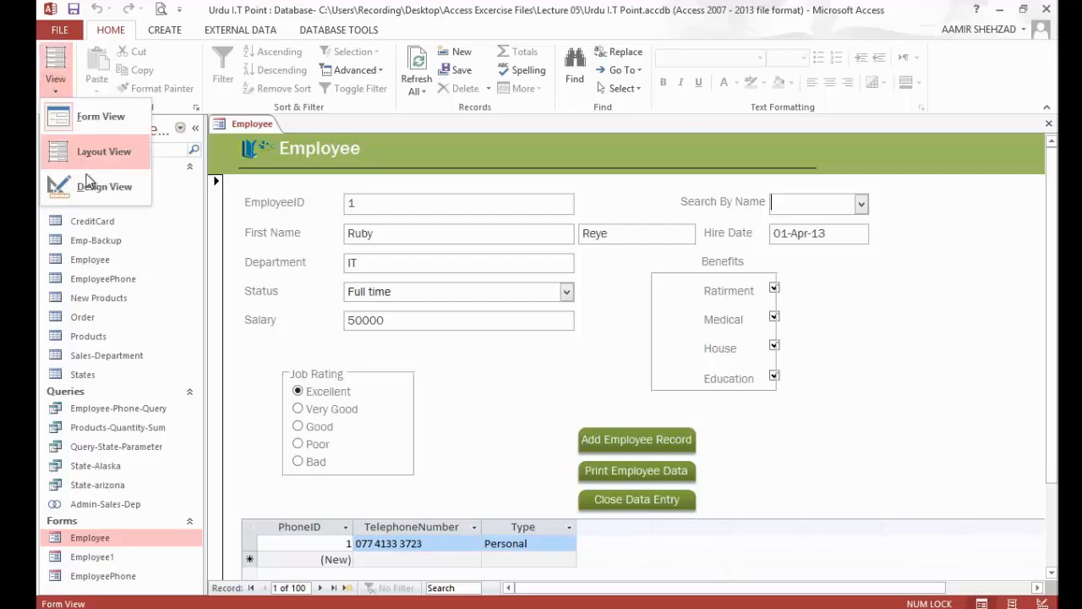
left_click(90, 184)
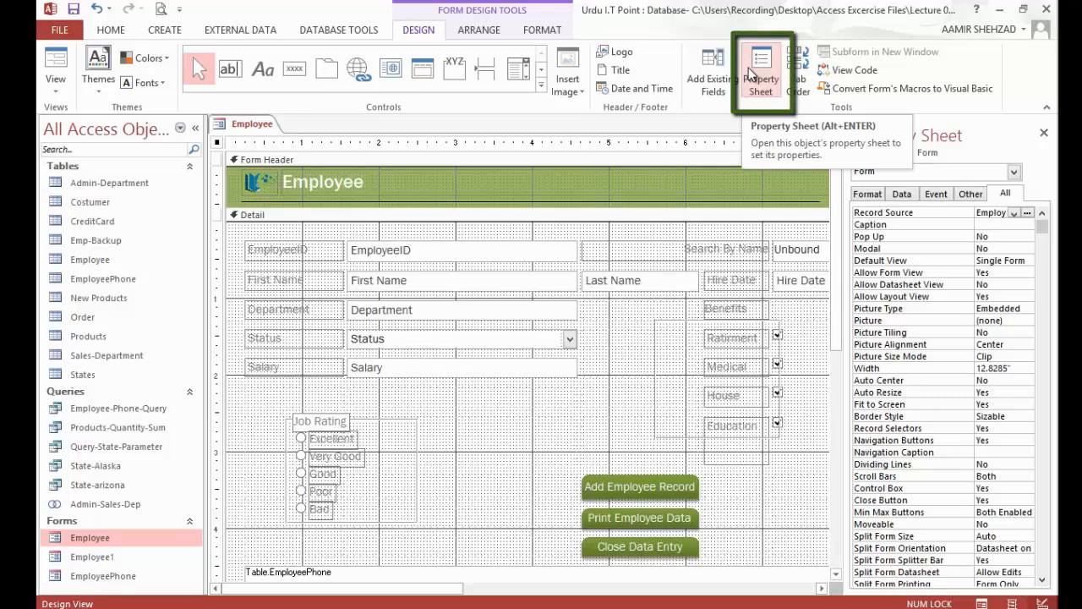
left_click(869, 193)
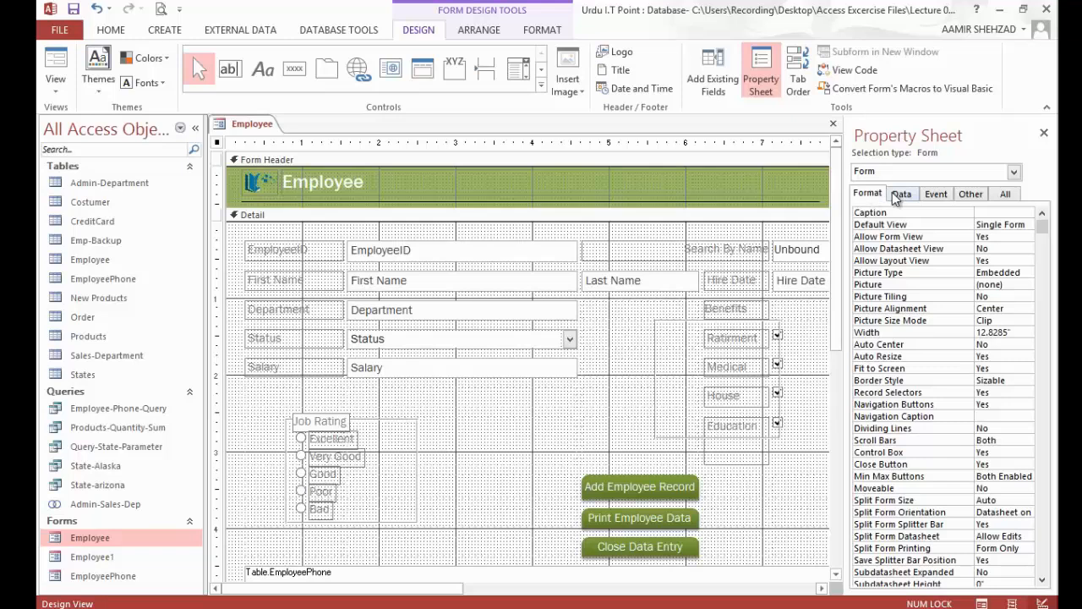
left_click(896, 195)
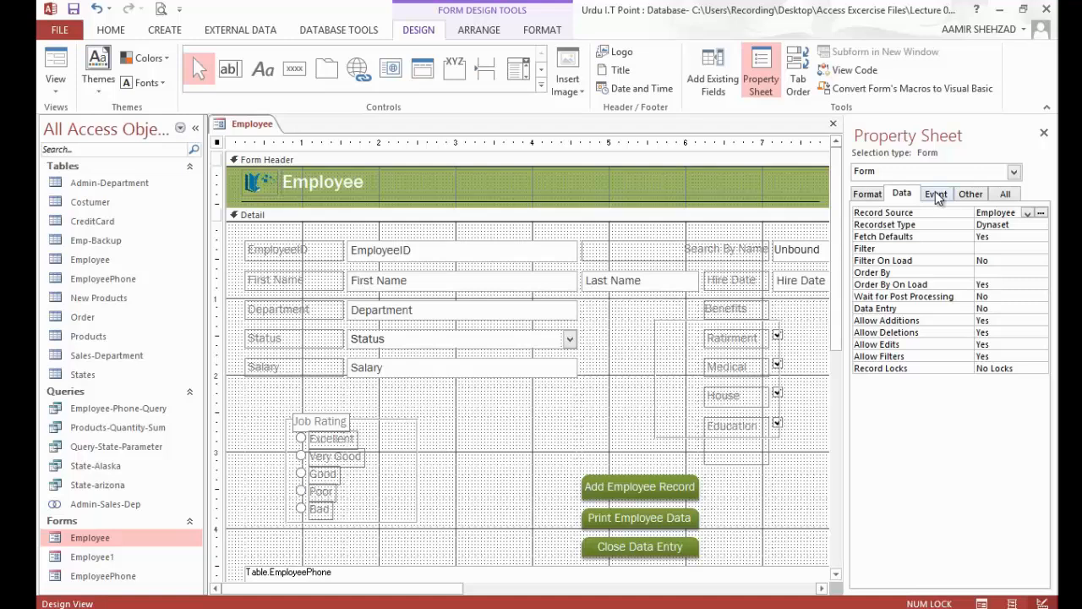
left_click(936, 195)
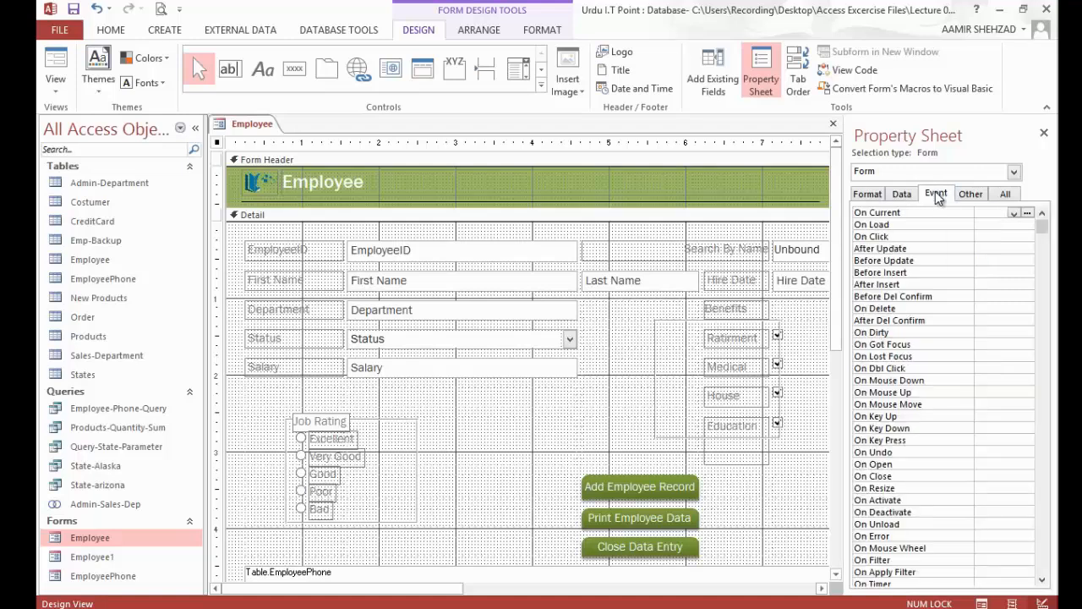
left_click(968, 194)
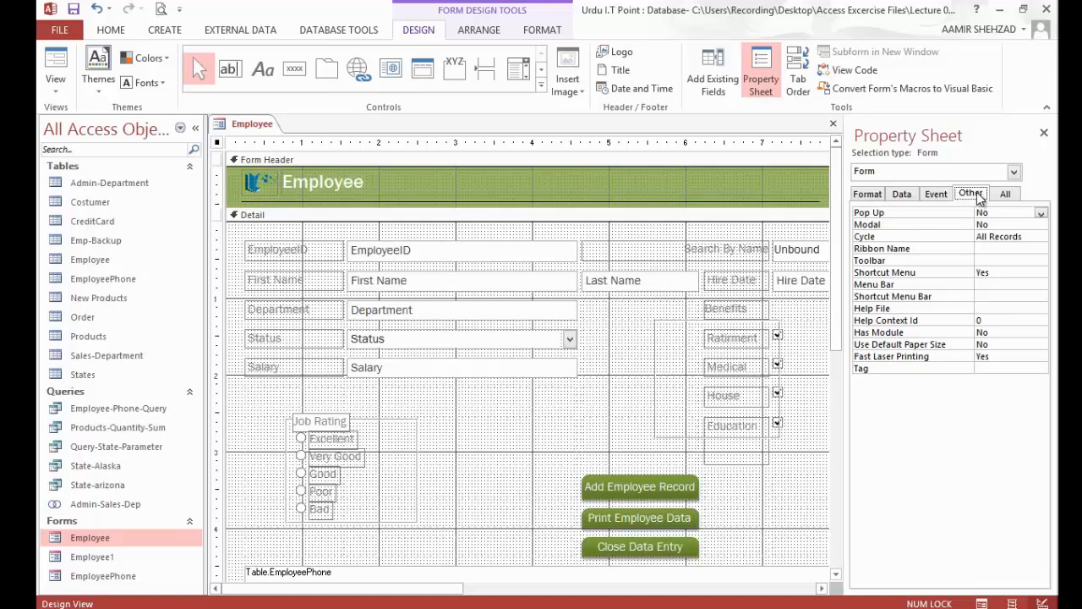
left_click(1003, 195)
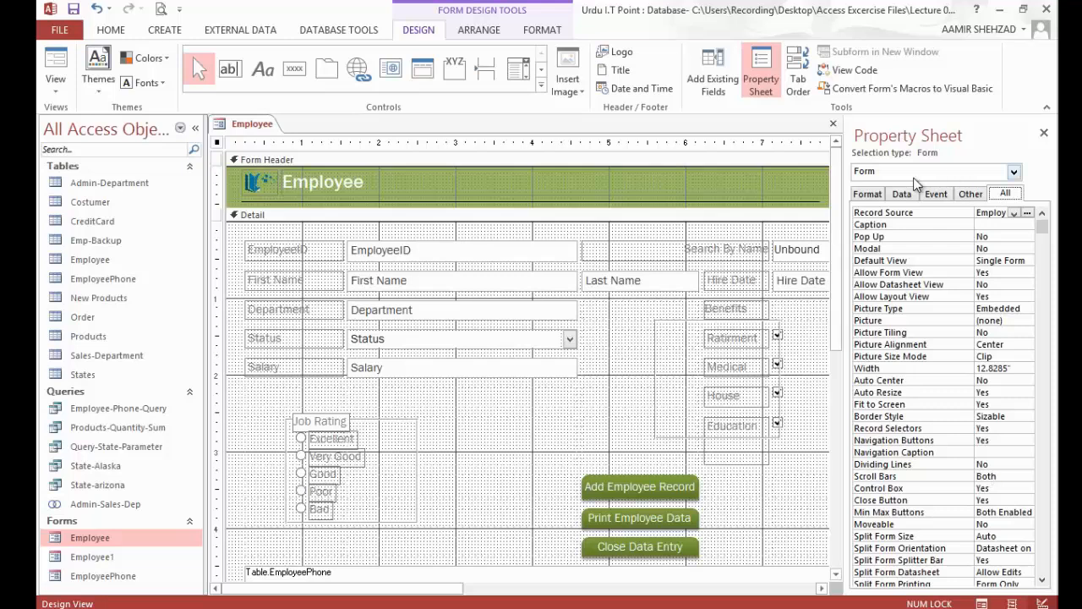
left_click(901, 196)
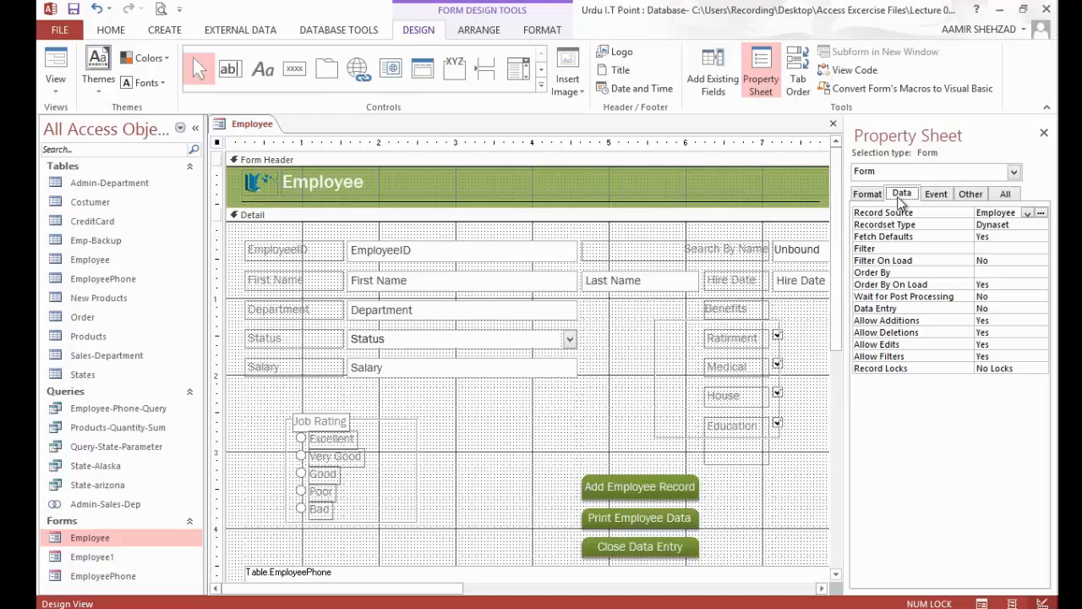
left_click(875, 195)
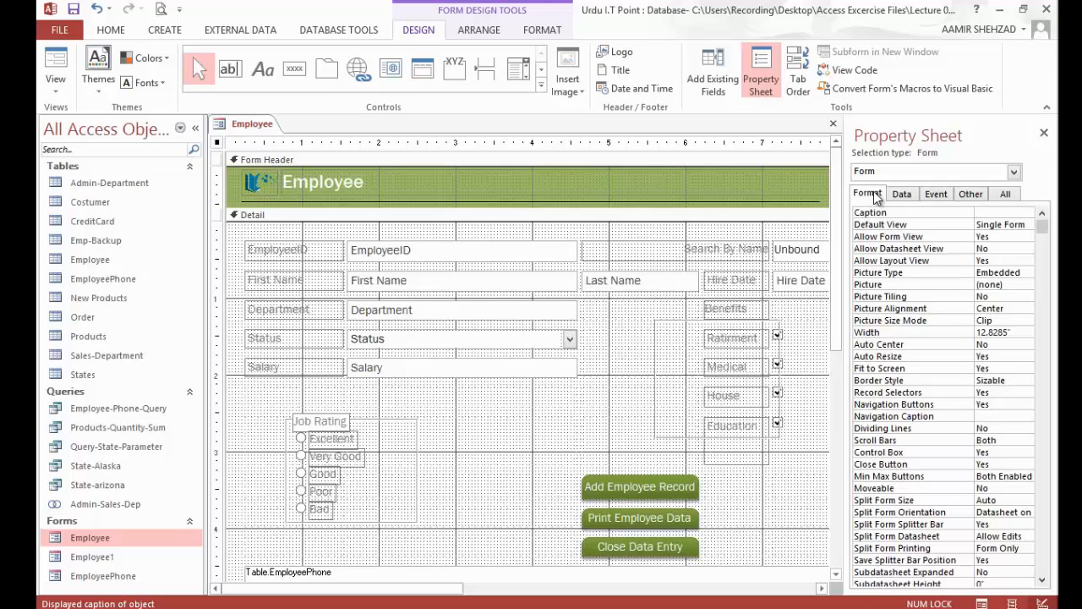
key("ctrl+shift+Tab")
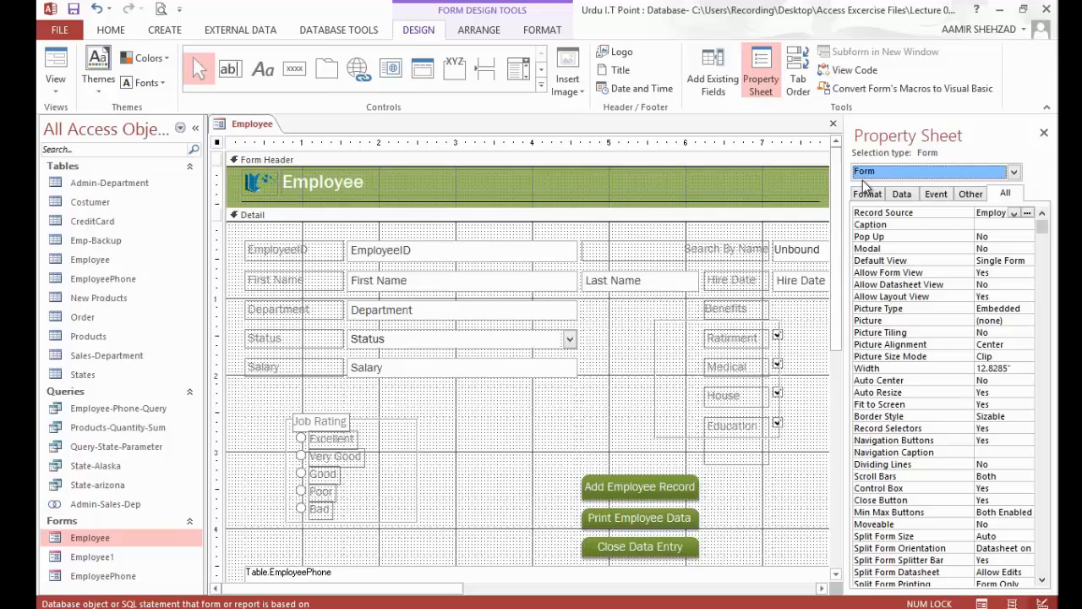
Step: Set the Tab Stop property of the Search By Name combo box to No
left_click(796, 252)
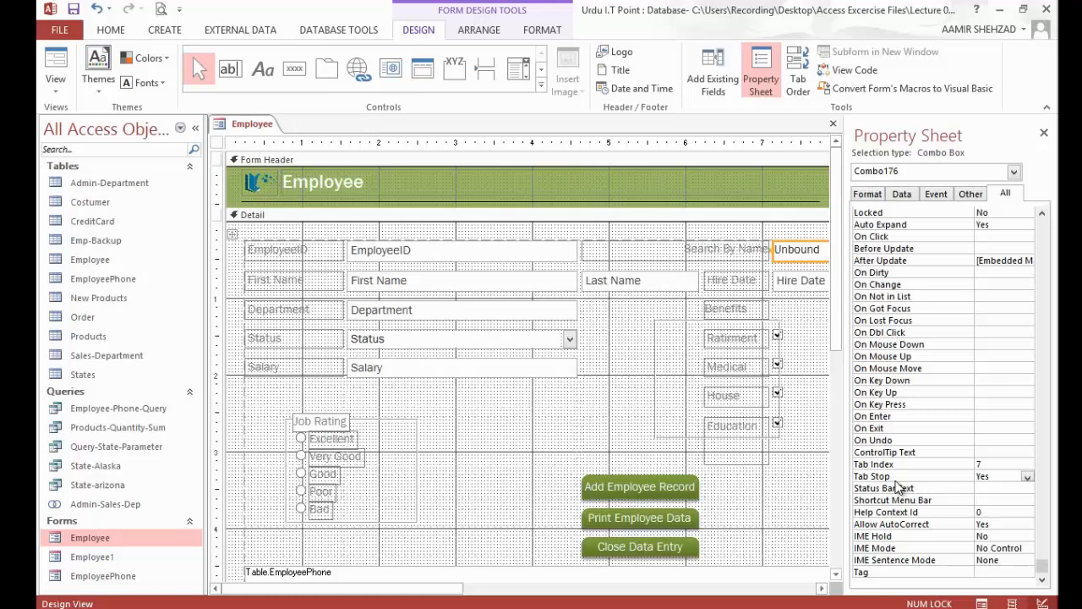
left_click(1028, 479)
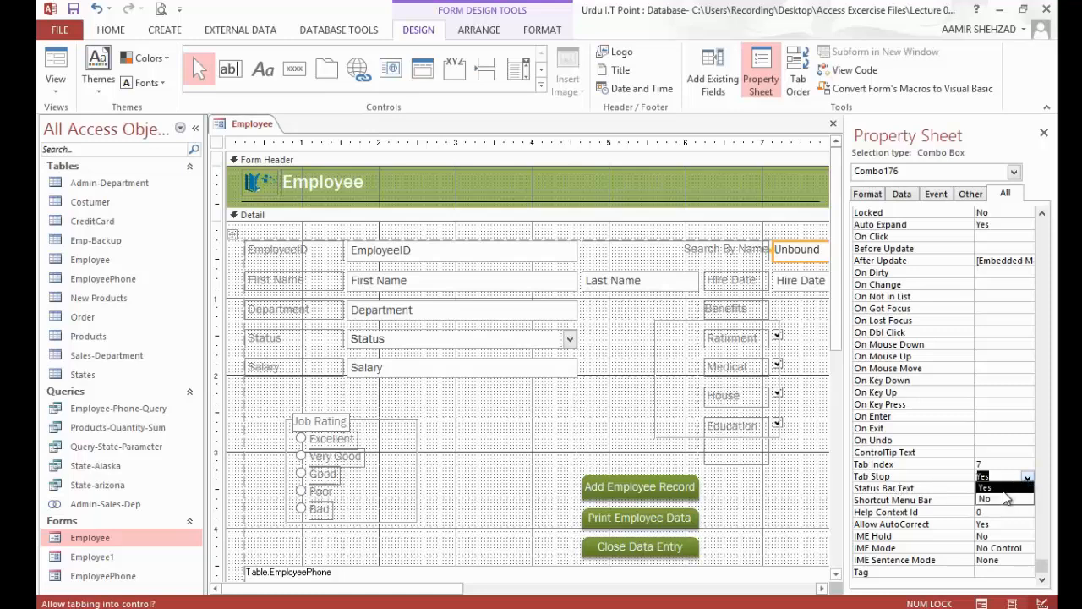
left_click(998, 500)
Step: In Form View, check the tab sequence from EmployeeID through the fields, check boxes and phone subform to the next employee record
left_click(55, 90)
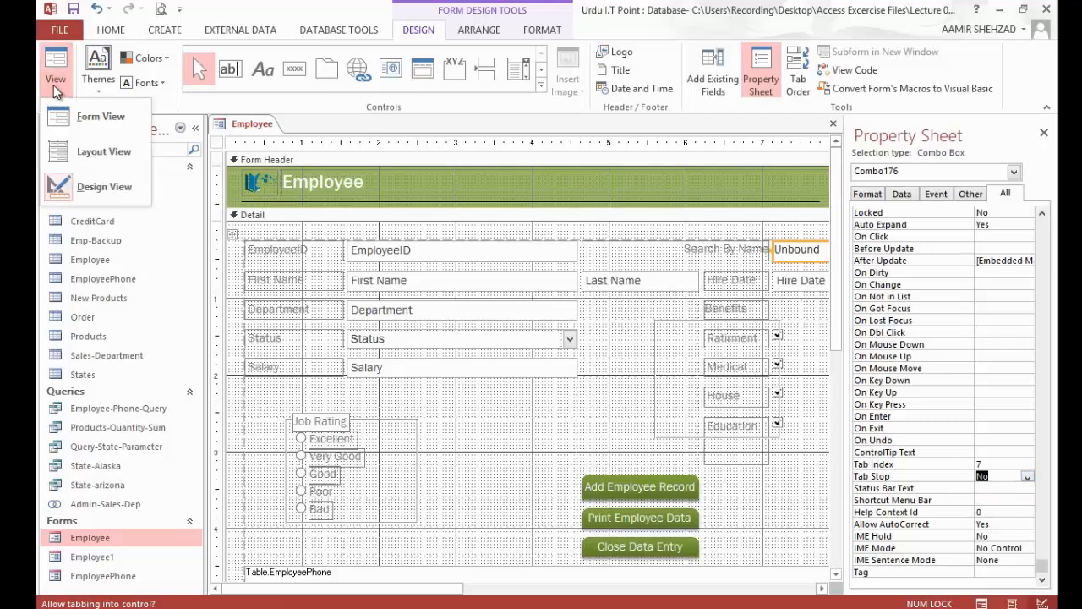
left_click(70, 116)
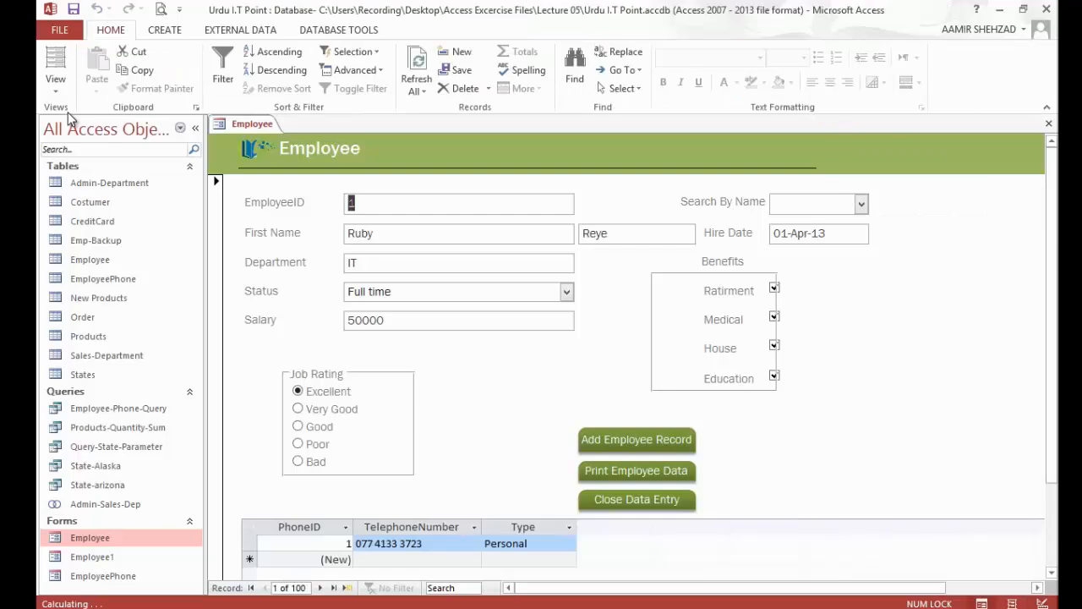
key("Tab")
key("Tab")
key("Tab")
key("Tab")
key("Tab")
key("Tab")
key("Tab")
key("Tab")
key("Tab")
key("Tab")
key("Tab")
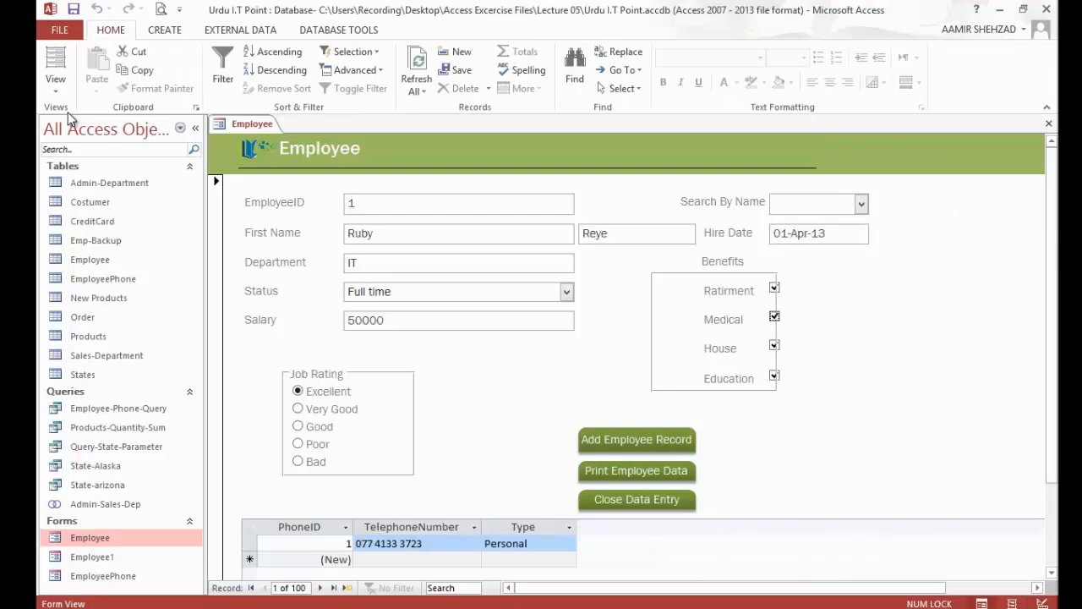
key("Tab")
key("Tab")
key("Tab")
key("Tab")
key("Tab")
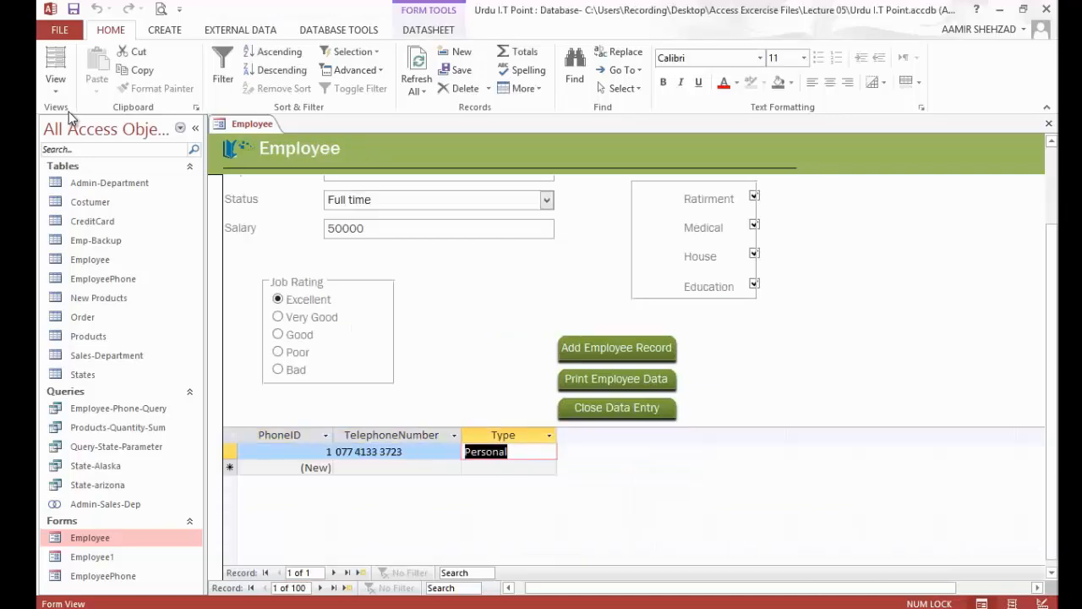
key("Tab")
key("Tab")
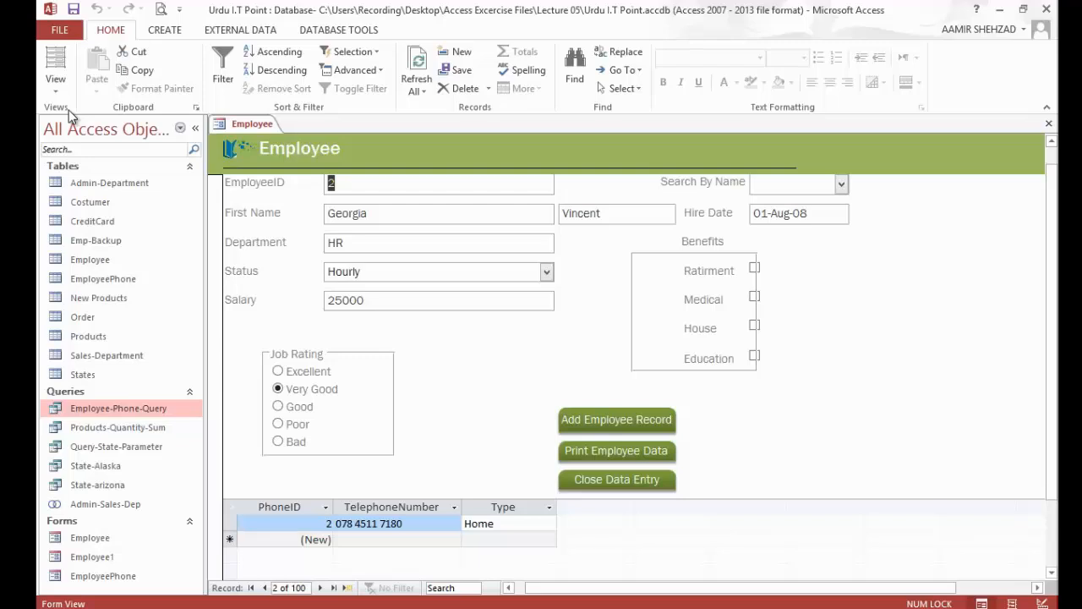
Step: In Layout View, shift the Benefits rectangle so it encloses the check boxes, and narrow it to about 1.26" wide around the labels
left_click(56, 66)
left_click(713, 314)
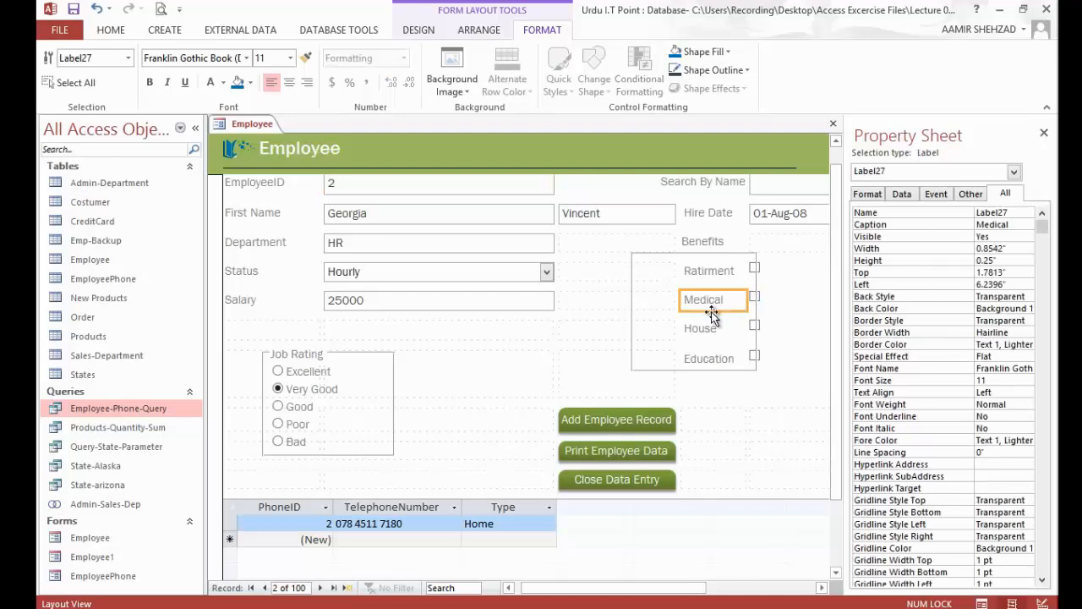
left_click(665, 369)
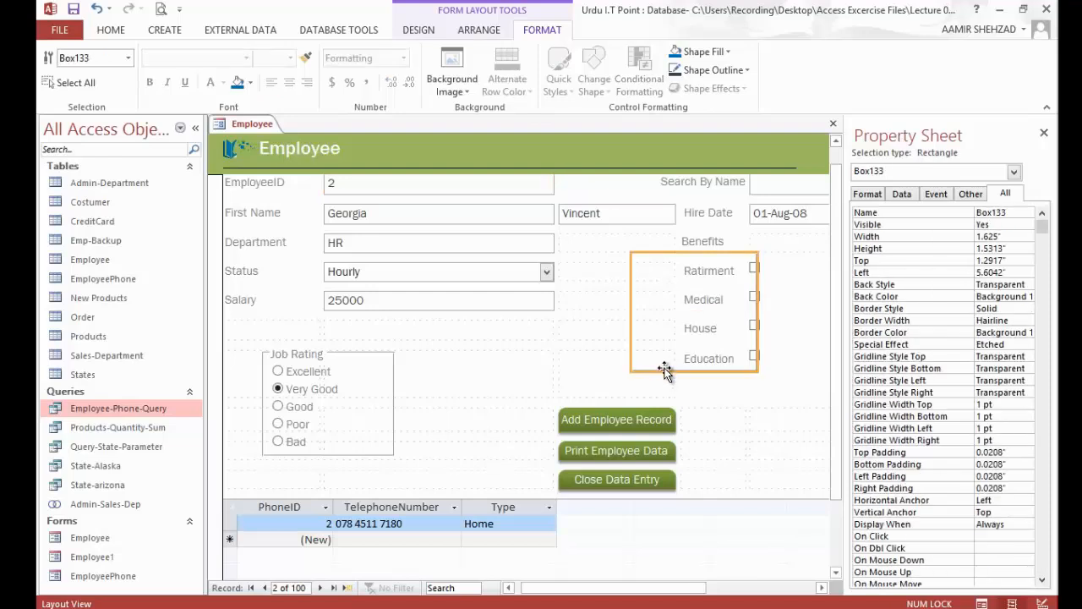
left_click(672, 364)
left_click(689, 363)
left_click(650, 292)
left_click(675, 250)
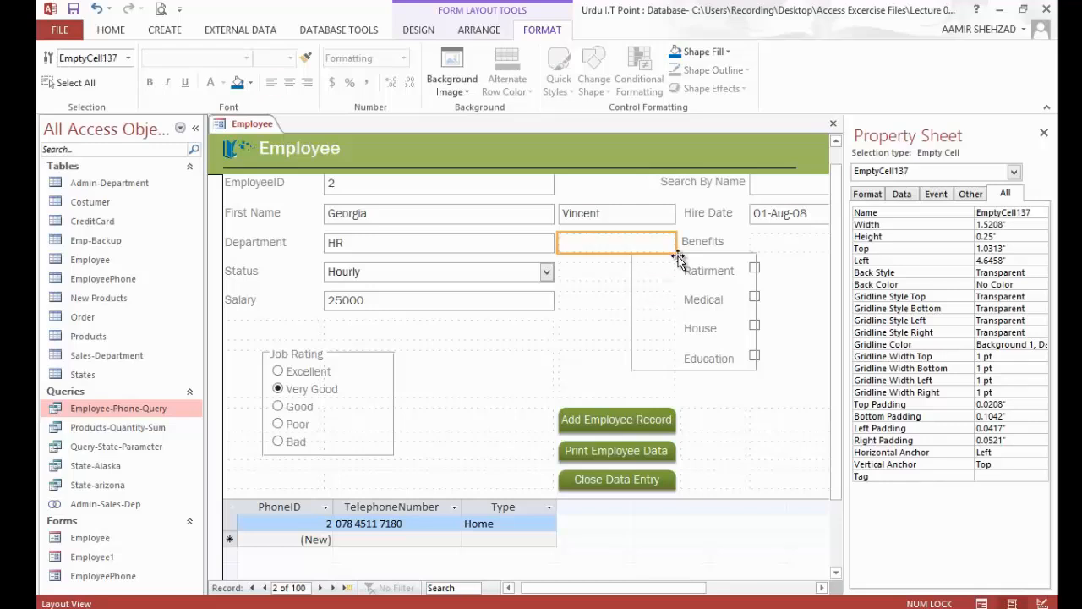
left_click(726, 247)
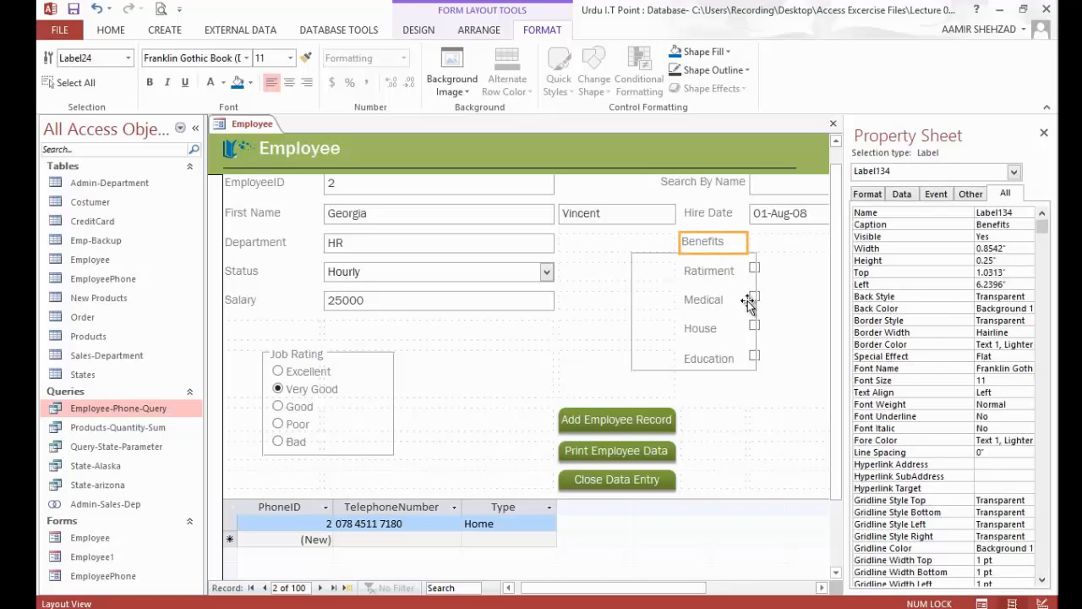
left_click(757, 359)
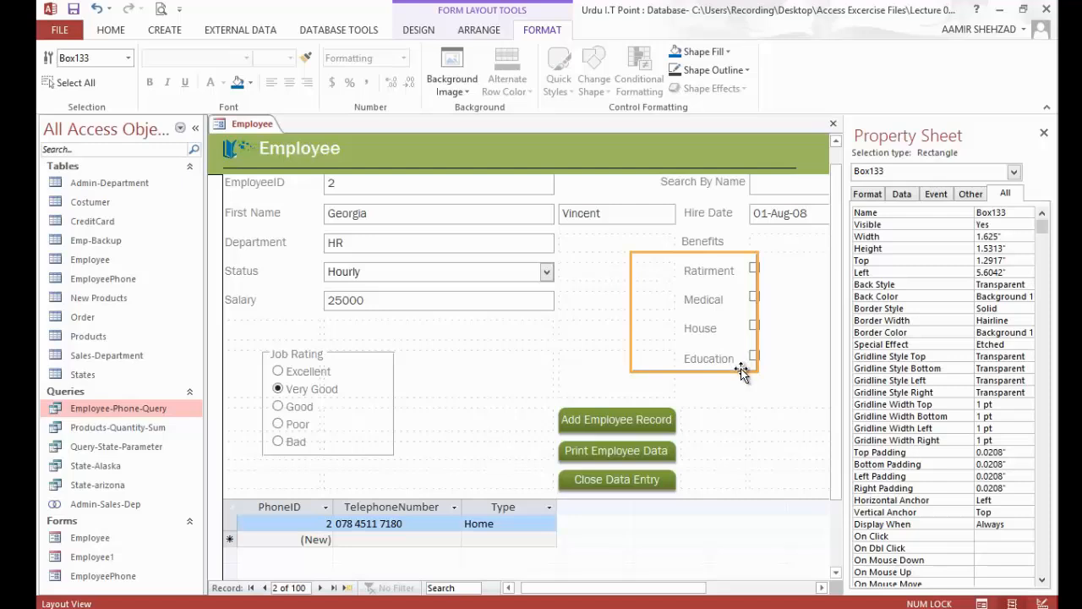
left_click(745, 367)
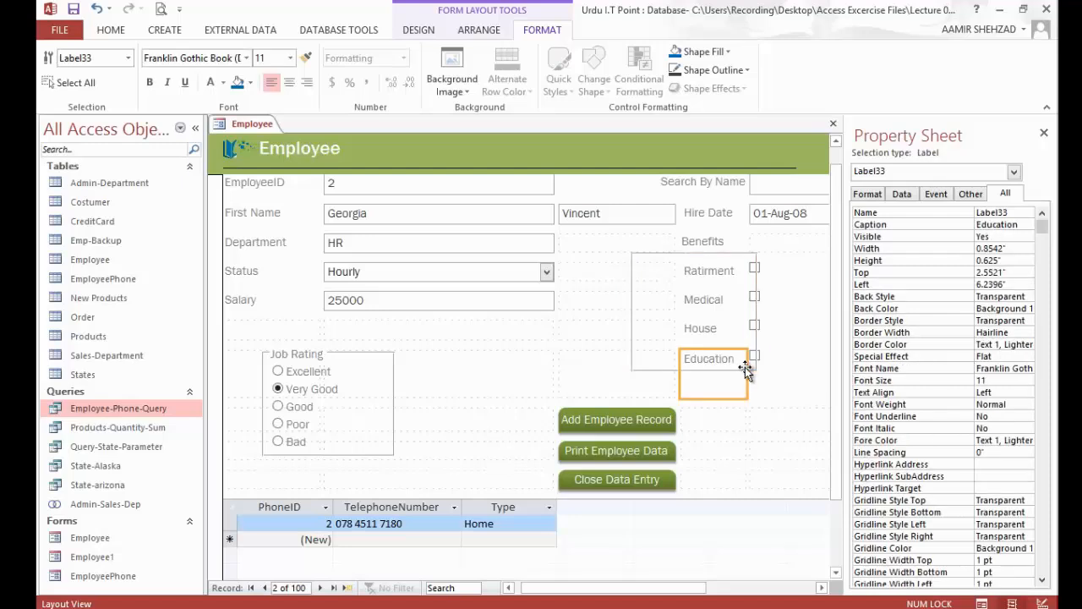
left_click(745, 367)
left_click_drag(736, 370, 744, 370)
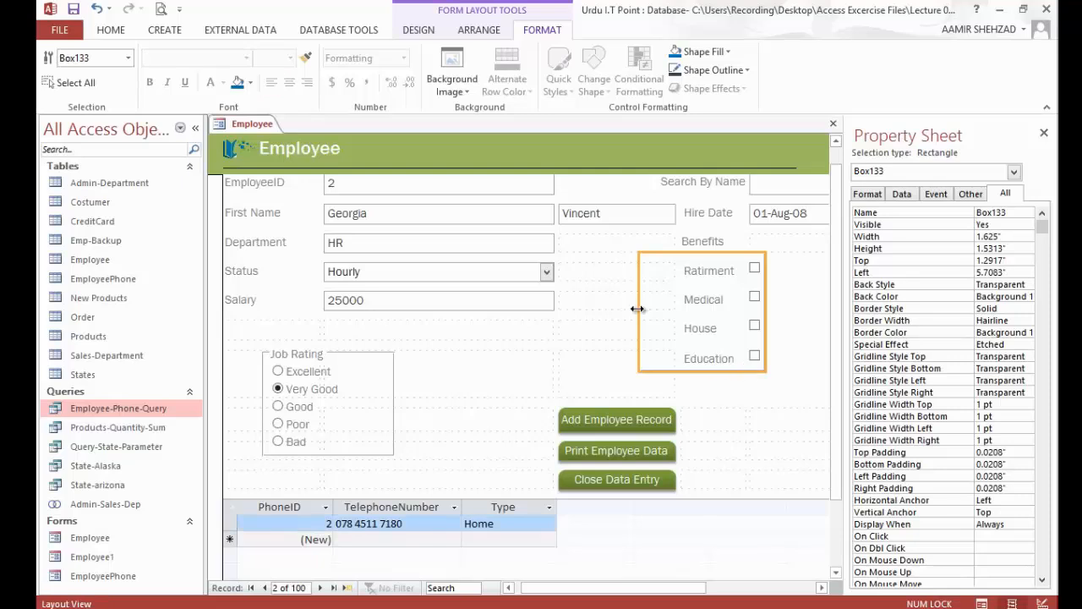
left_click_drag(638, 309, 667, 311)
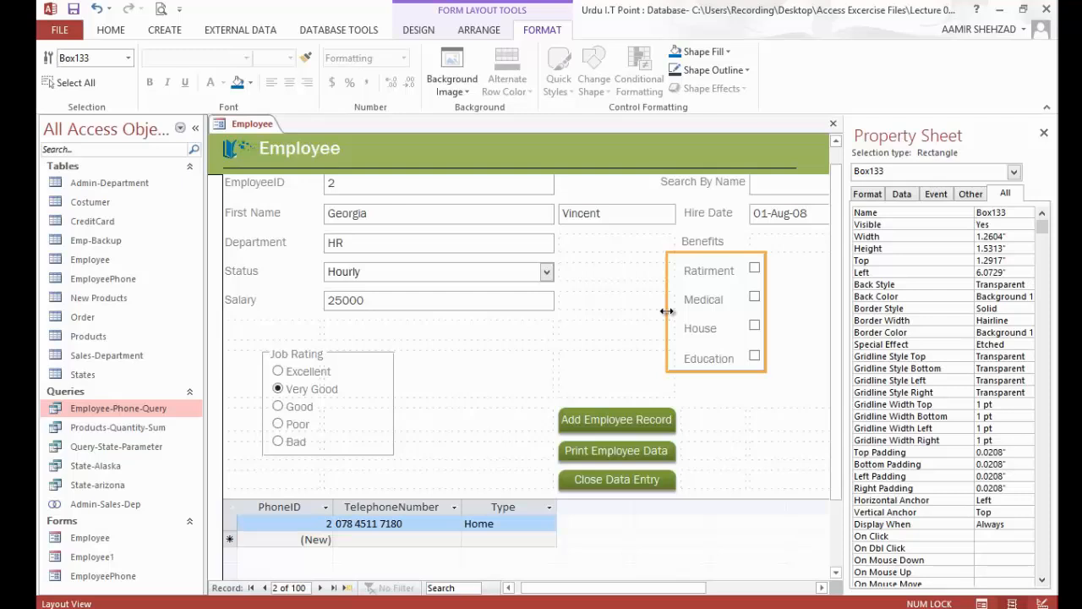
Step: Close the Employee form and create a Multiple Items form from Employee-Phone-Query
right_click(236, 125)
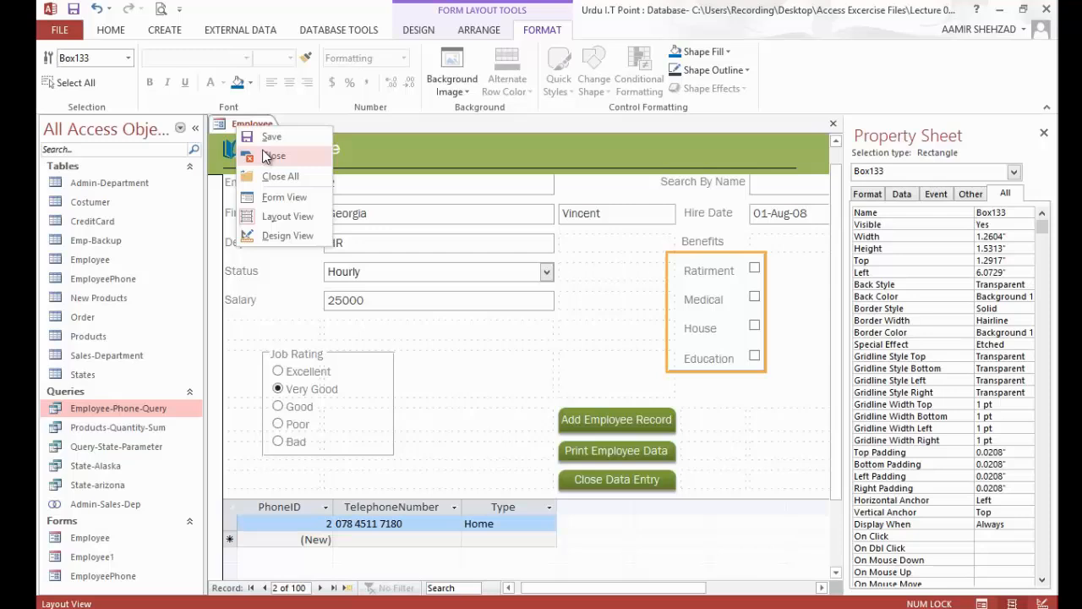
left_click(270, 157)
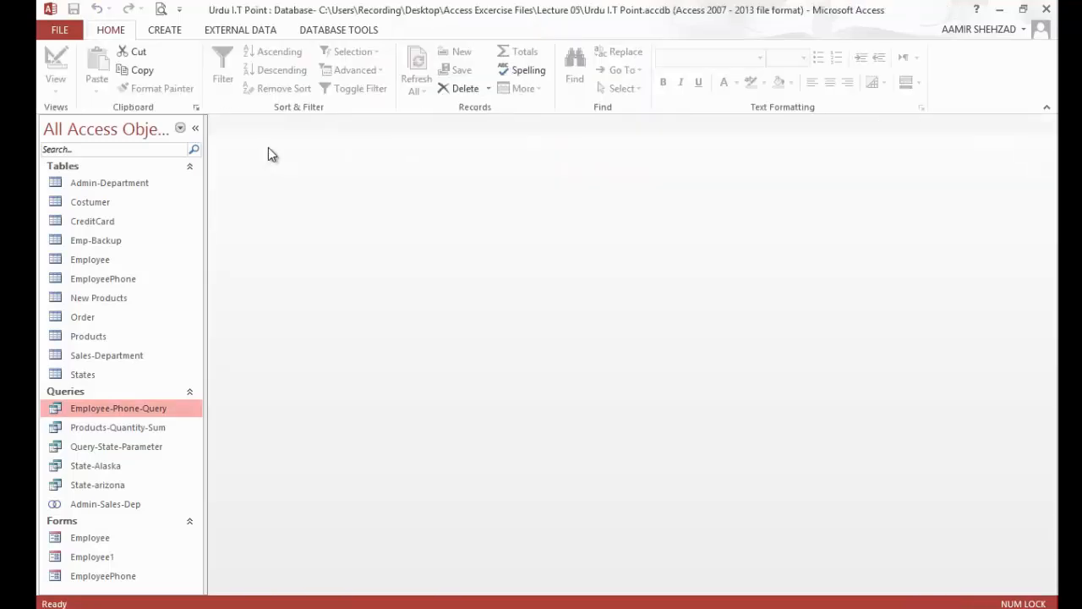
left_click(182, 31)
left_click(470, 88)
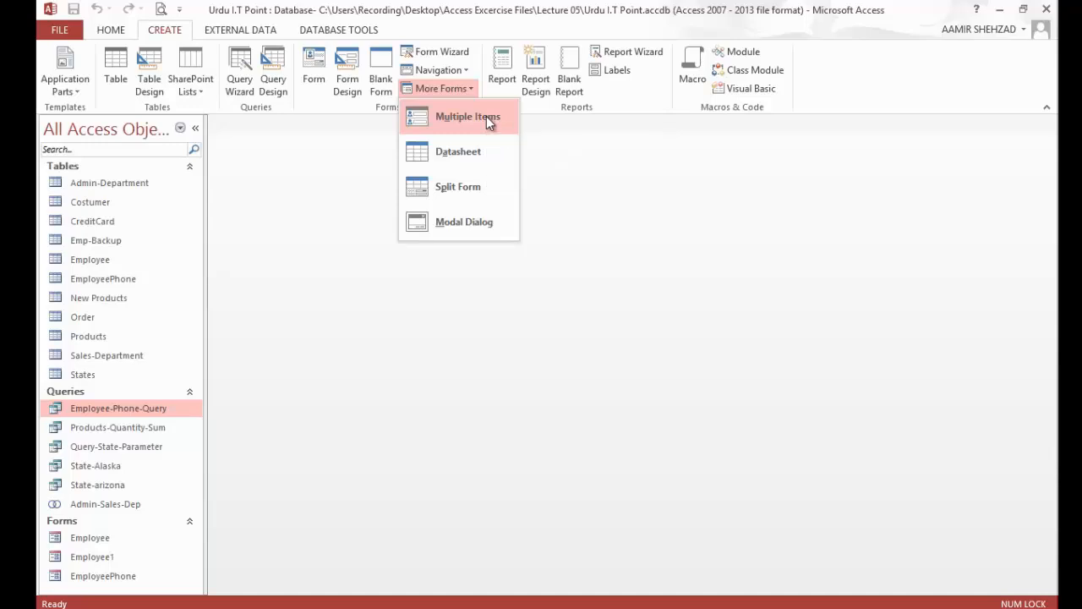
left_click(486, 116)
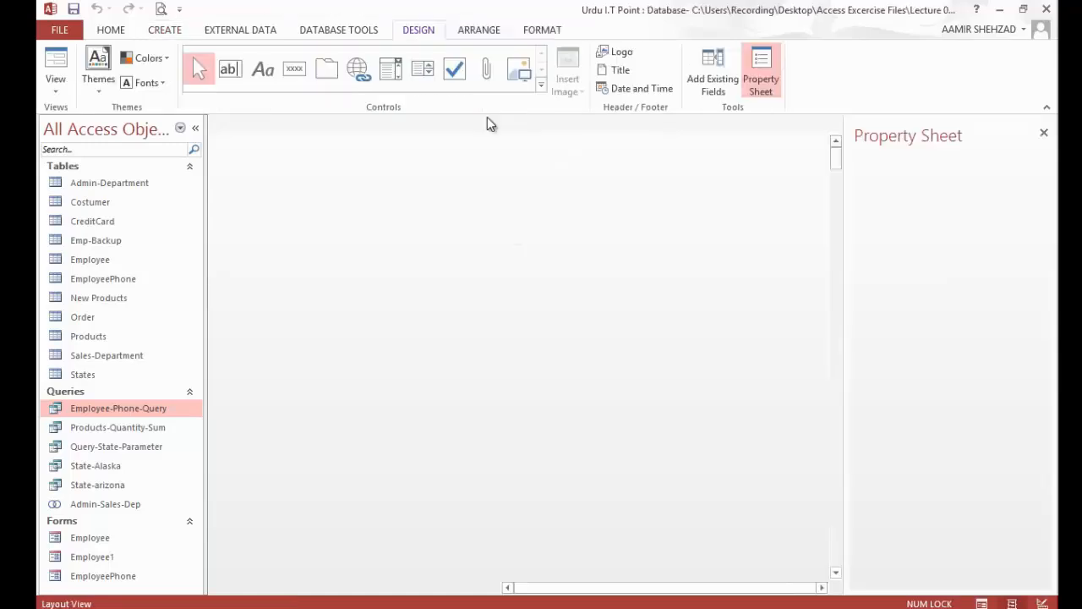
Step: Reduce the height of the new form's record rows to about 0.27", just enough for one line of text
left_click(824, 592)
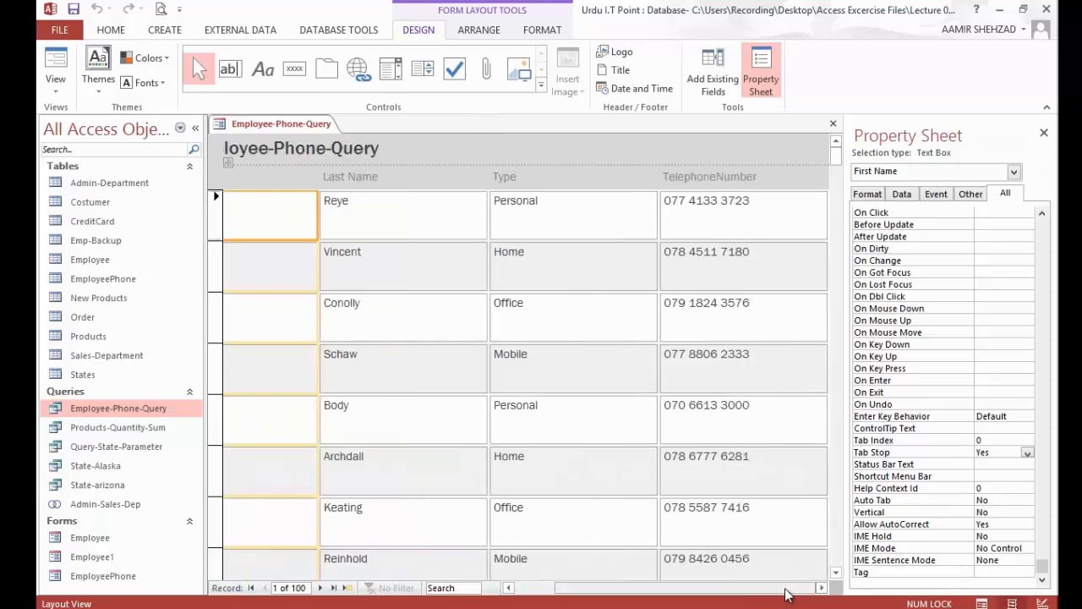
left_click_drag(788, 595, 674, 594)
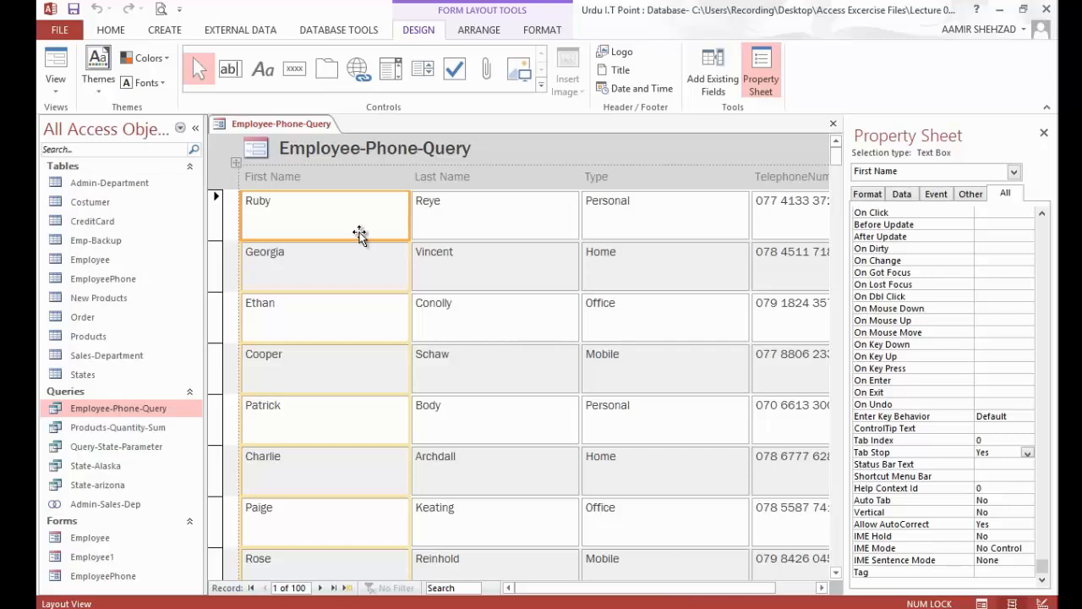
mouse_move(360, 235)
left_mouse_down()
mouse_move(360, 211)
mouse_move(359, 232)
left_mouse_up()
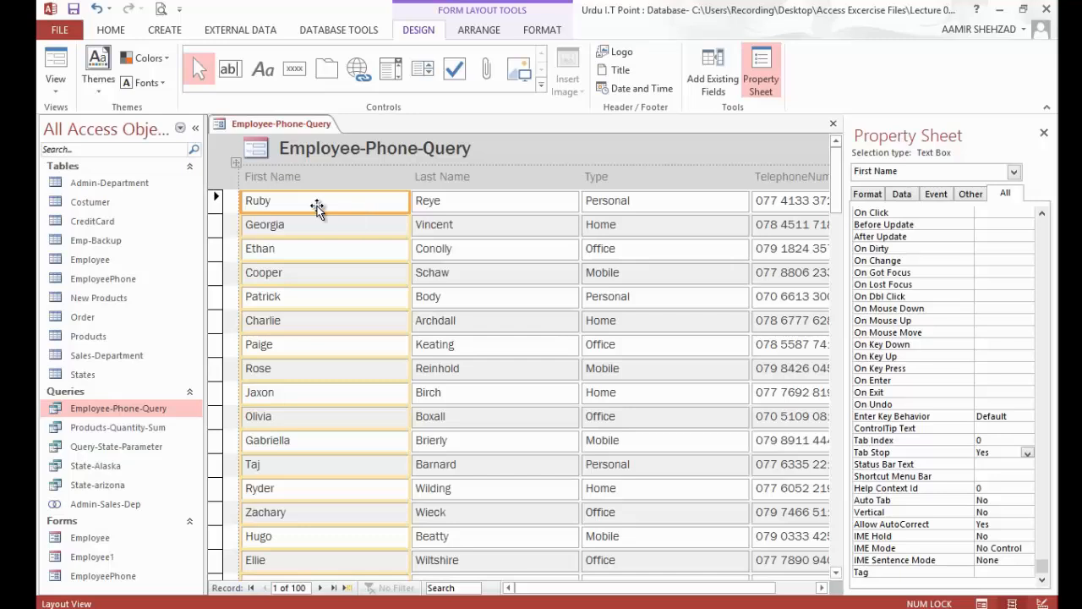
Step: Set the form's Record Selectors property to No
left_click(215, 203)
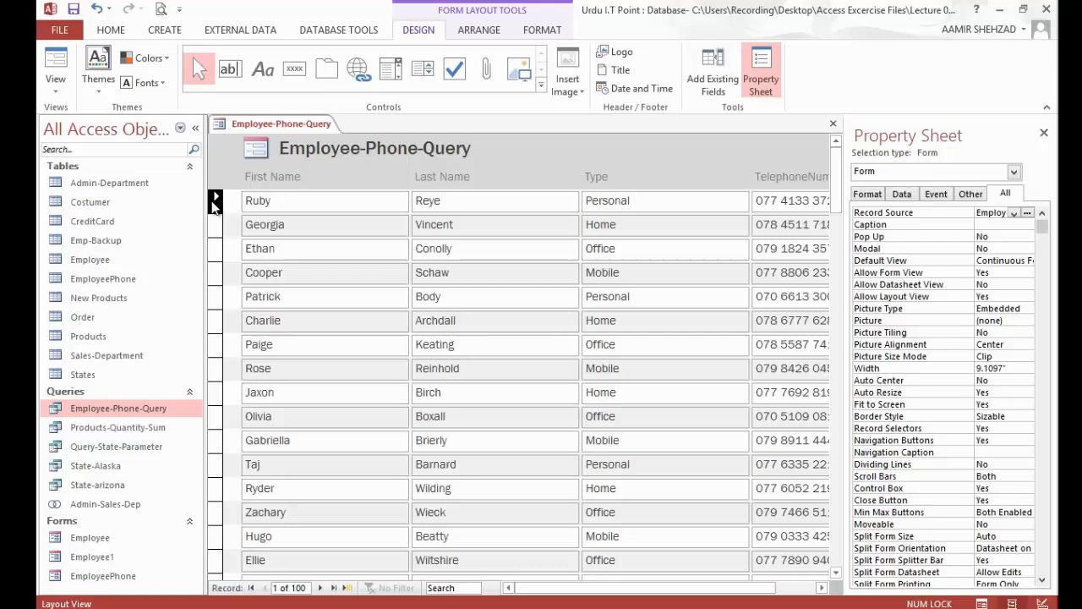
left_click(217, 252)
left_click(215, 209)
left_click(1027, 430)
left_click(1013, 450)
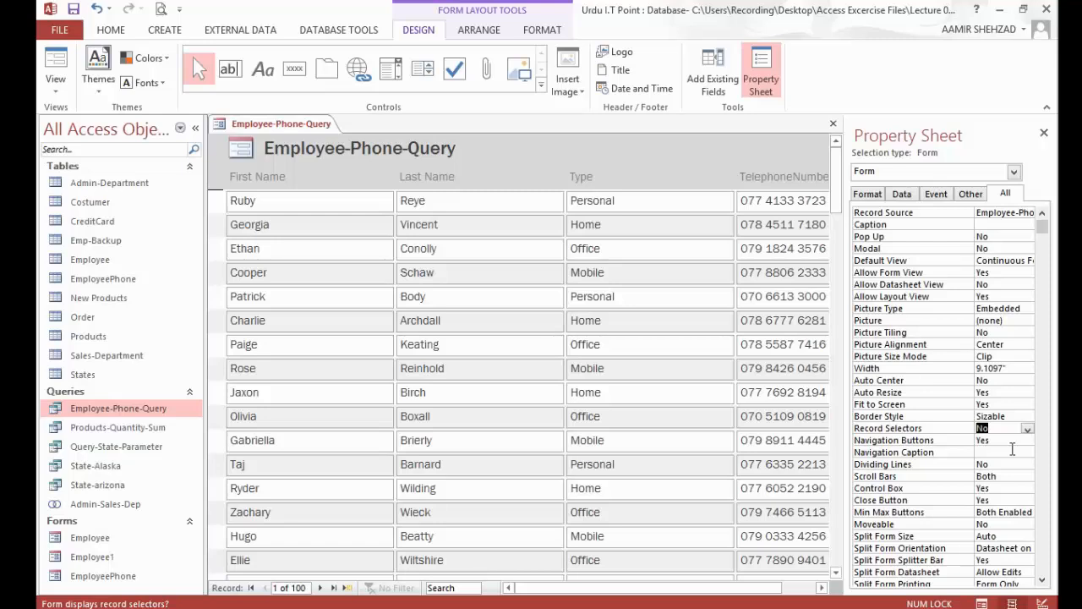
Step: Change the form's header title to "Employee Phone Record"
left_click(340, 146)
double_click(340, 146)
left_click(347, 149)
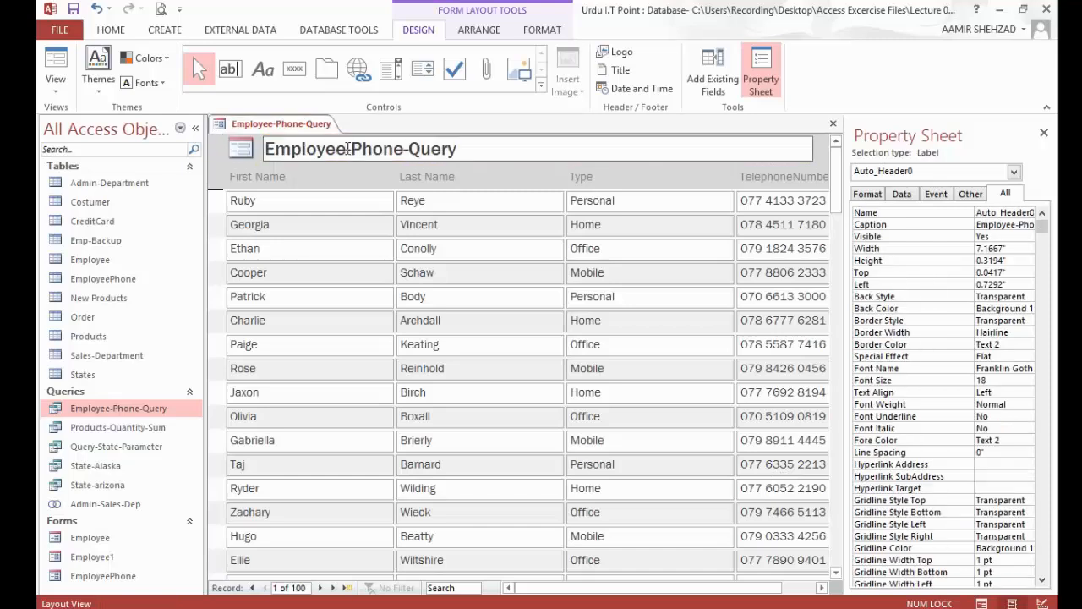
key("Delete")
key("Delete")
key("Delete")
key("Delete")
key("Delete")
key("Delete")
type("Record")
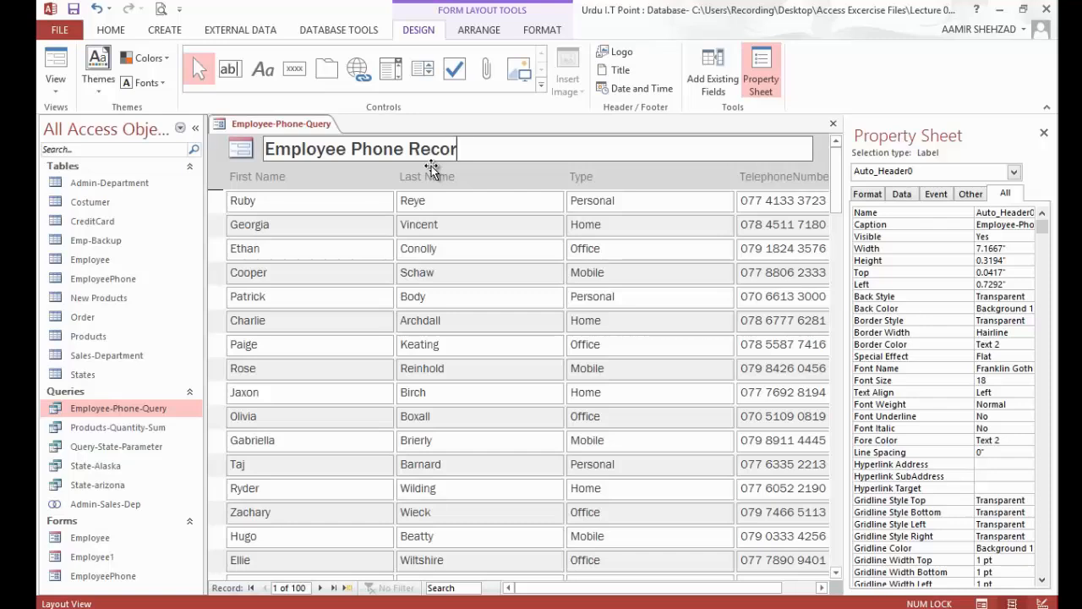
left_click(326, 179)
Step: Fill the form header with dark green (#758C48) and make the title text white
left_click(225, 145)
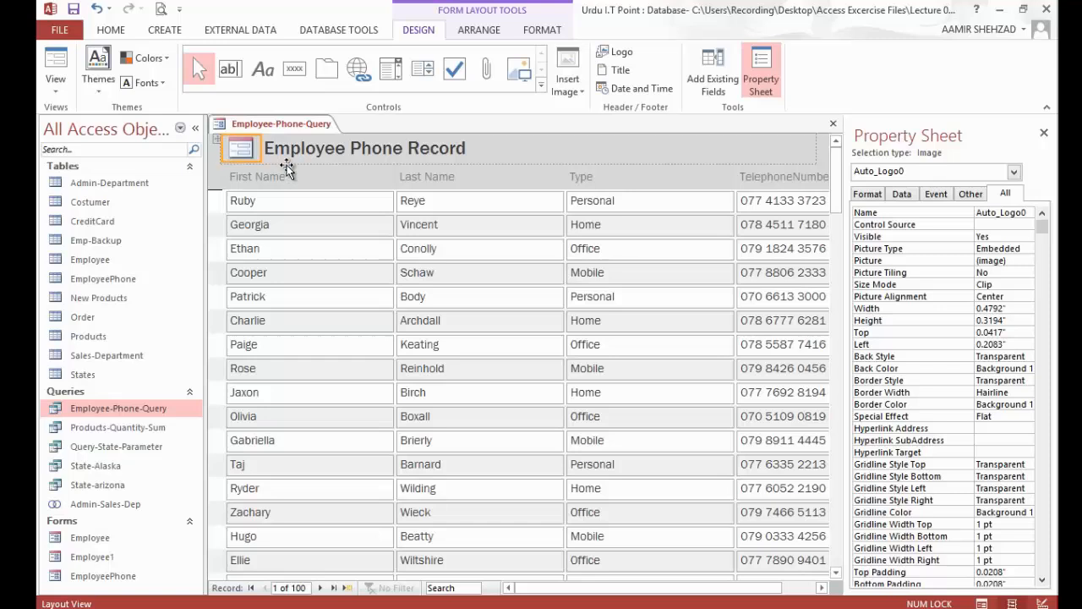
left_click(253, 164)
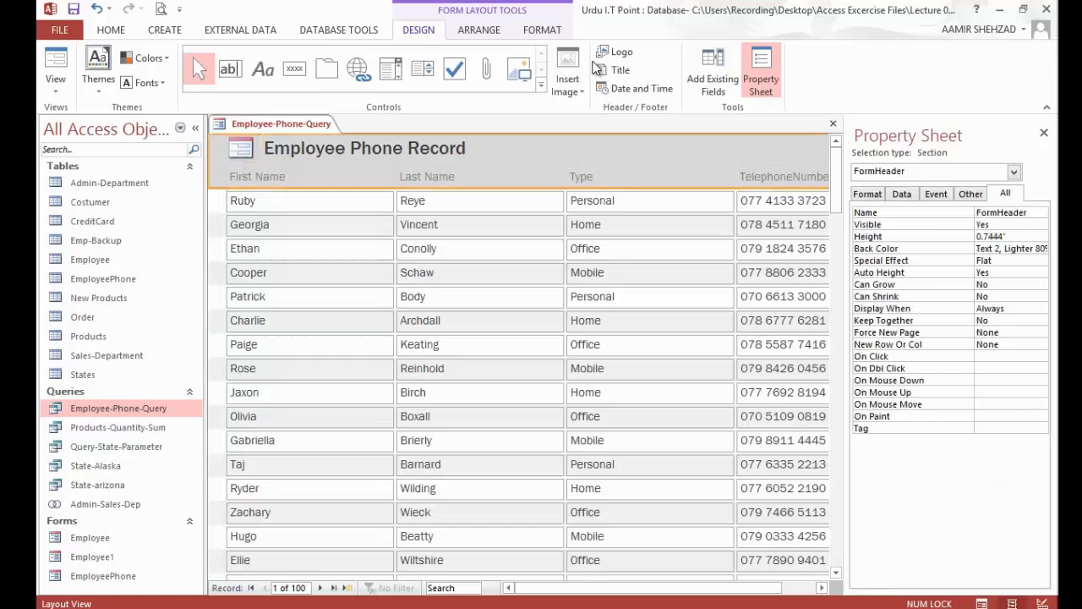
left_click(542, 30)
left_click(720, 52)
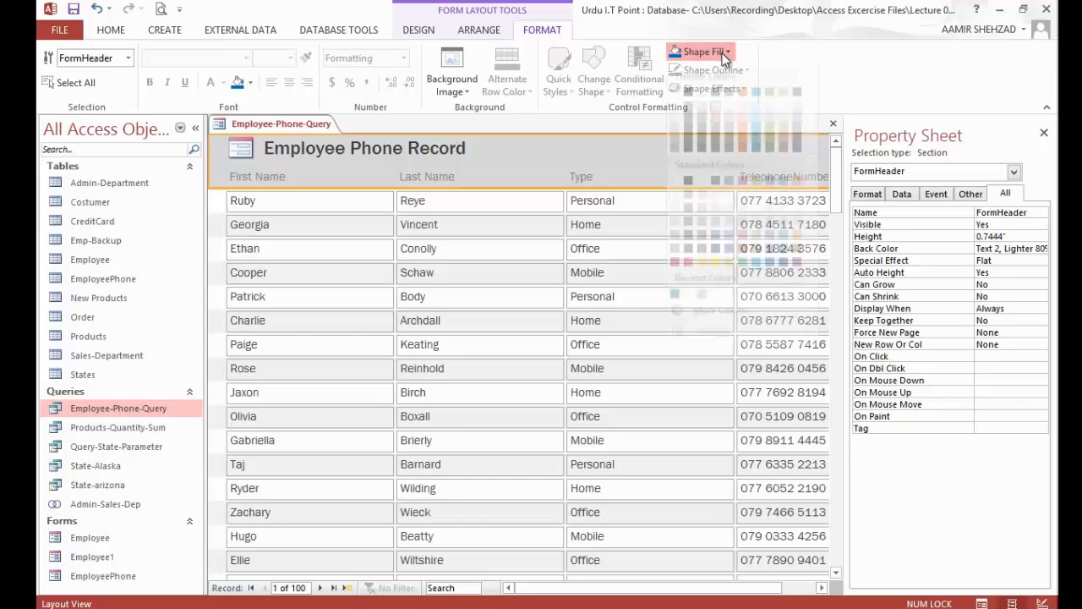
left_click(756, 259)
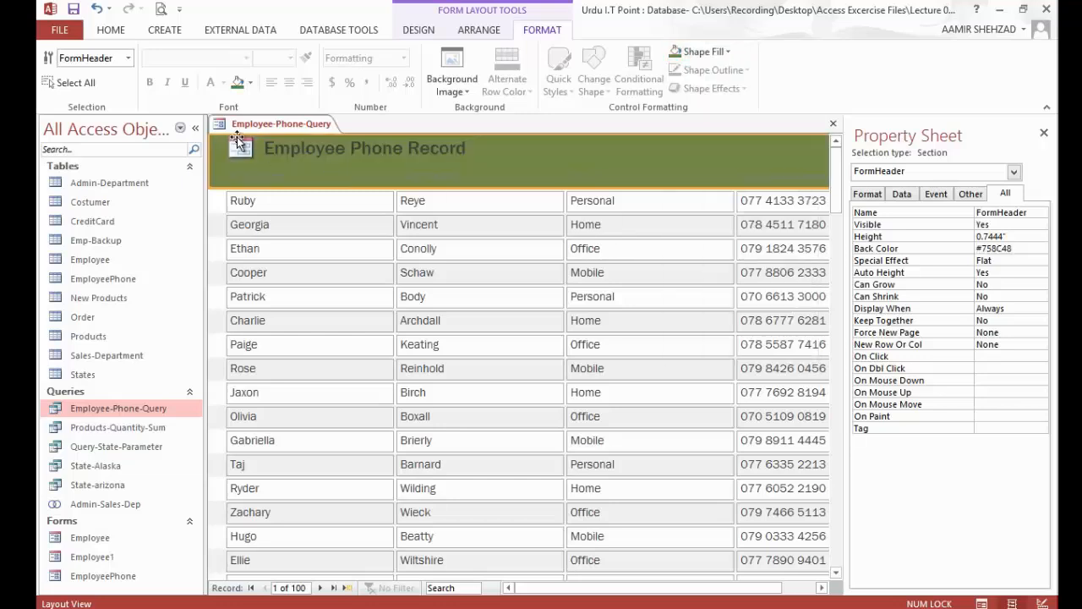
left_click(322, 151)
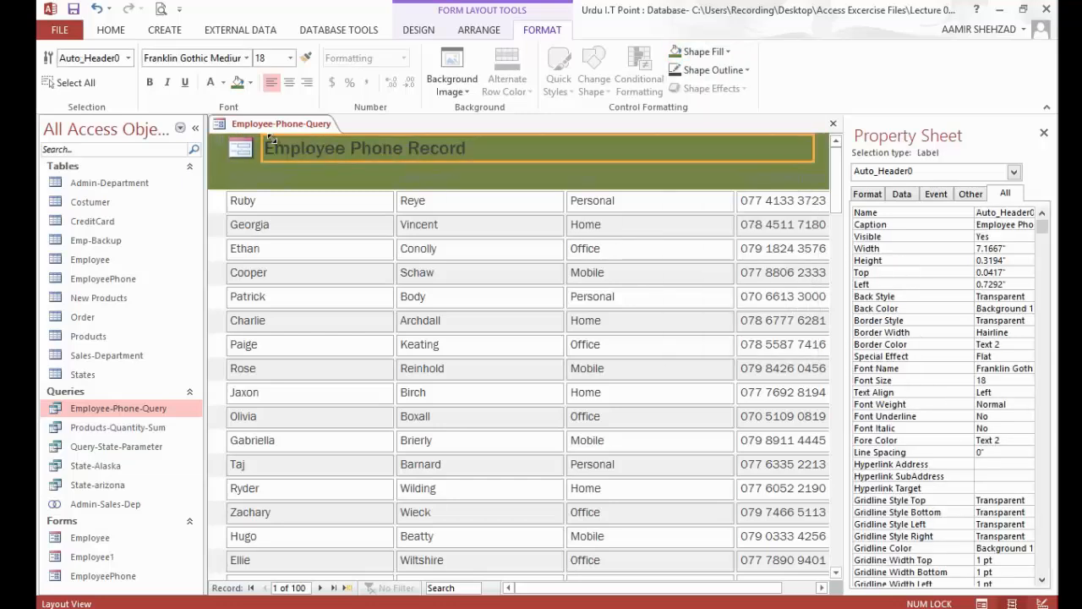
left_click(211, 82)
Step: Replace the header's default form icon with the logo picture from the Lecture 05 folder and set its Size Mode to Zoom
left_click(241, 148)
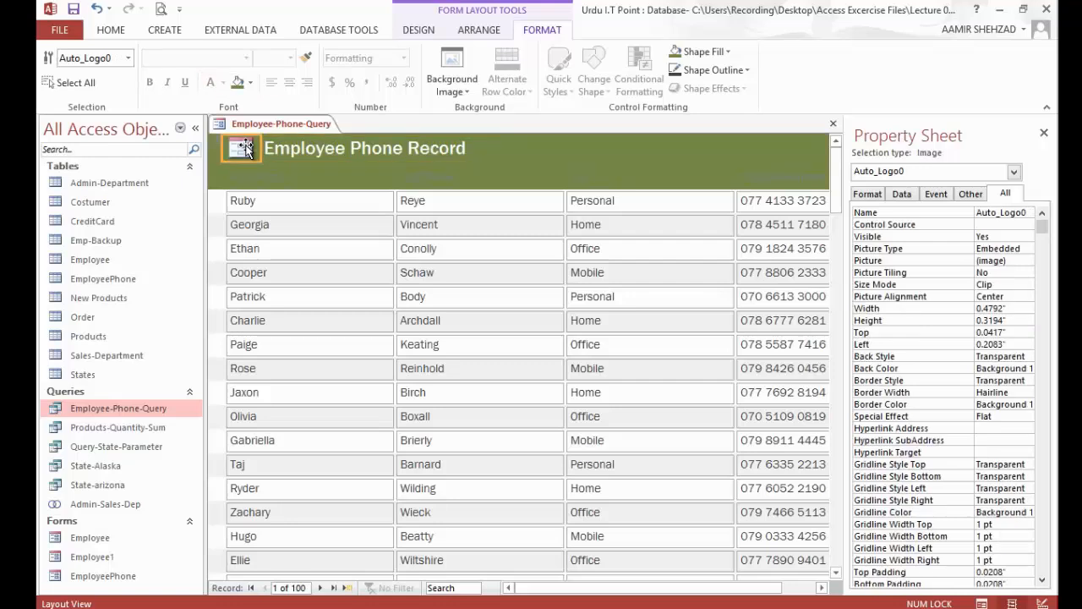
left_click(423, 29)
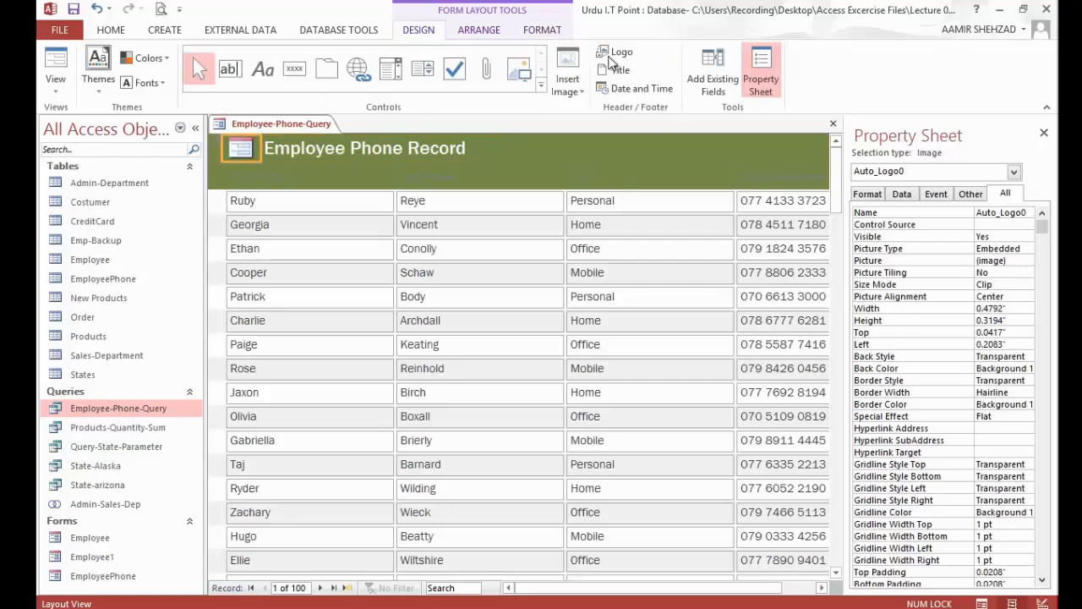
left_click(566, 69)
left_click(617, 47)
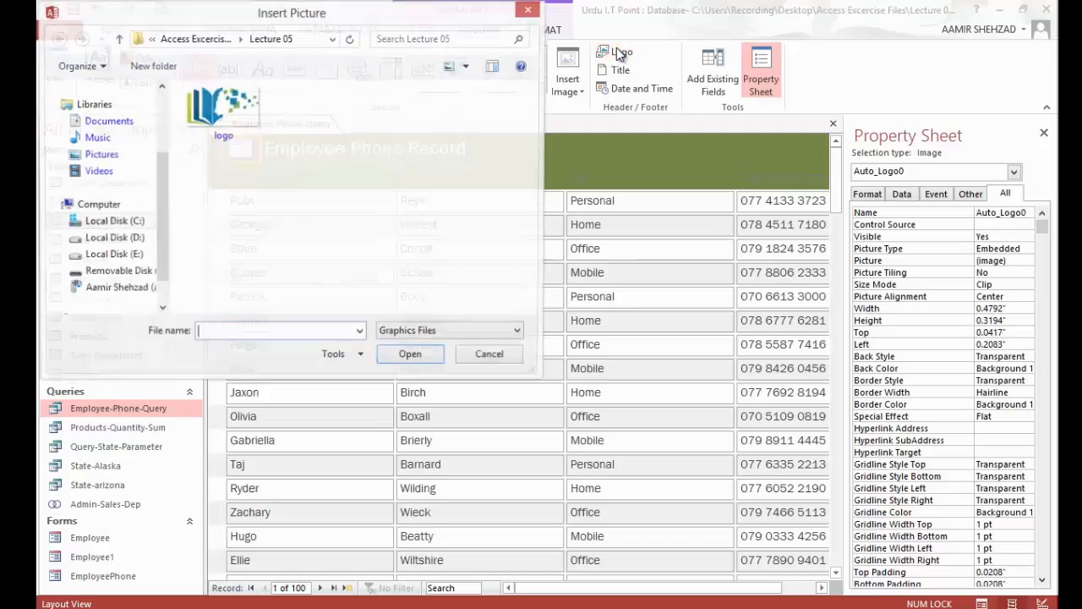
left_click(223, 106)
left_click(402, 358)
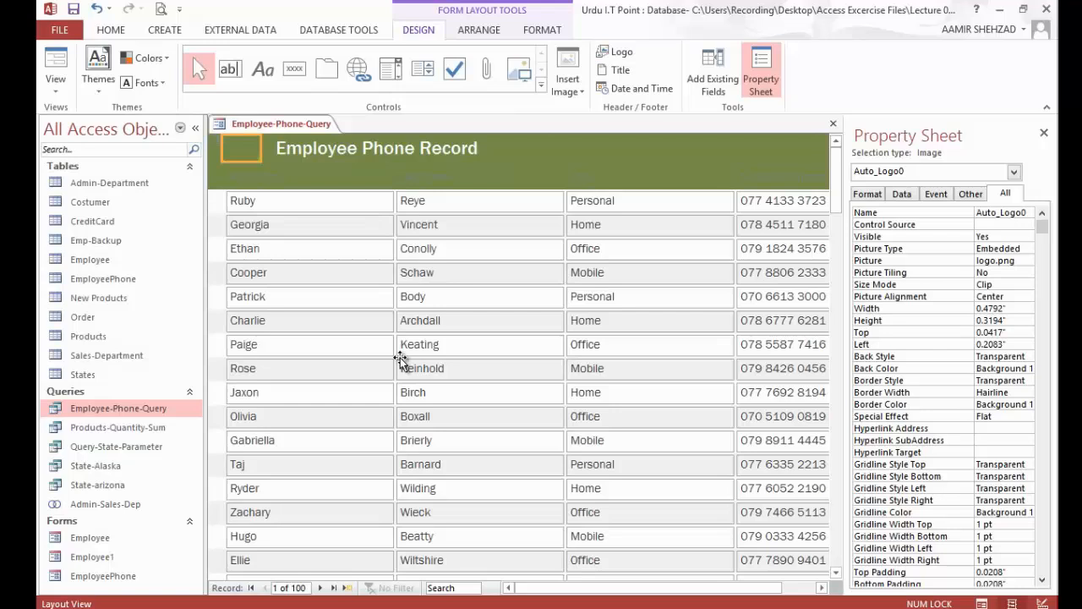
left_click(1026, 285)
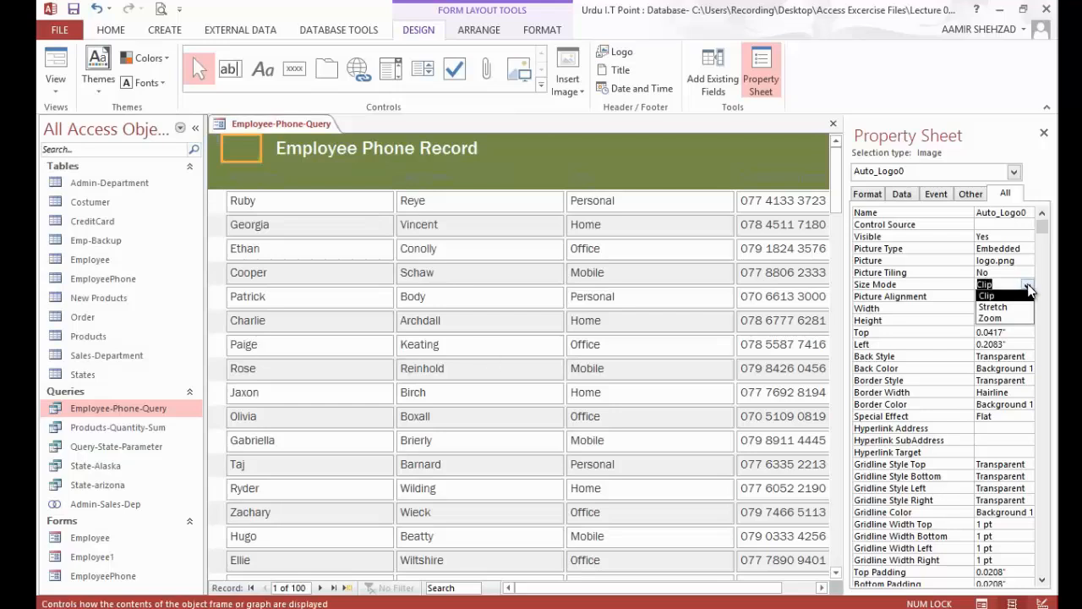
left_click(1013, 319)
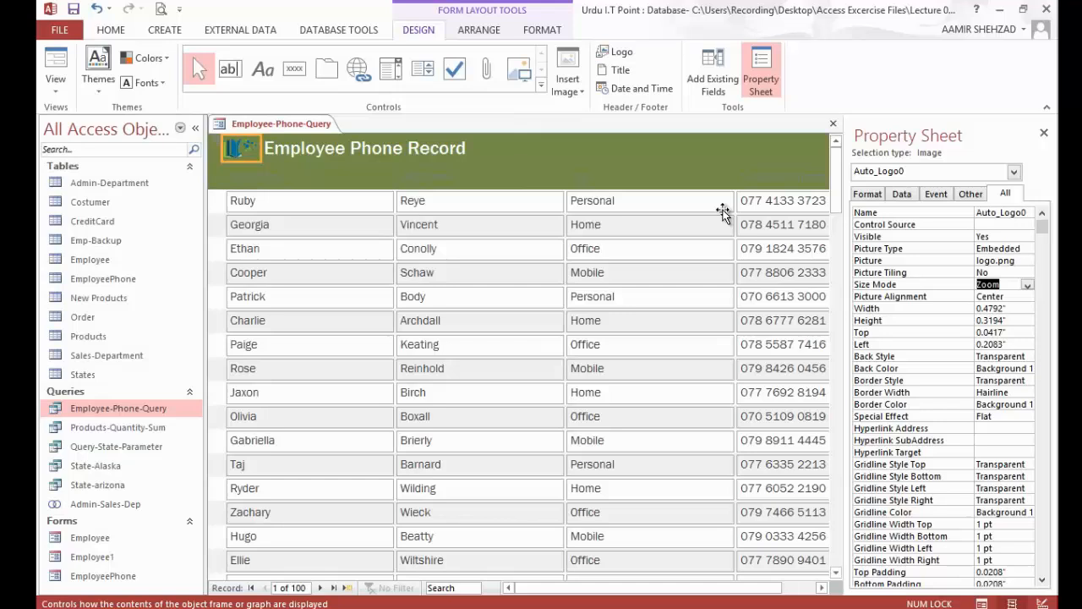
Step: Make the text of all column heading labels white, from First Name through TelephoneNumber
left_click(357, 179)
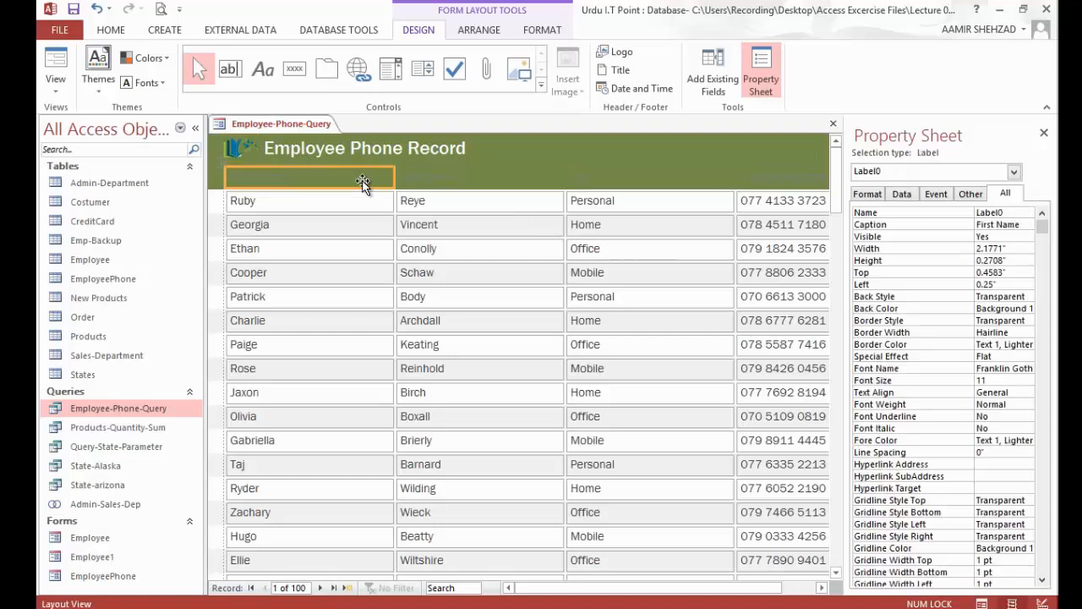
left_click(769, 176, "shift")
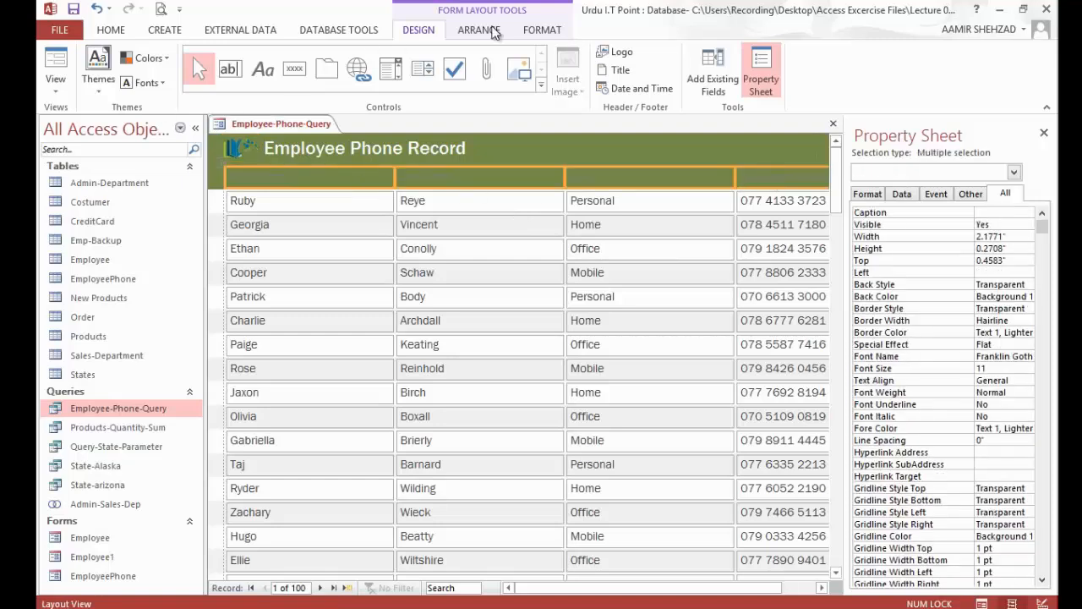
left_click(533, 31)
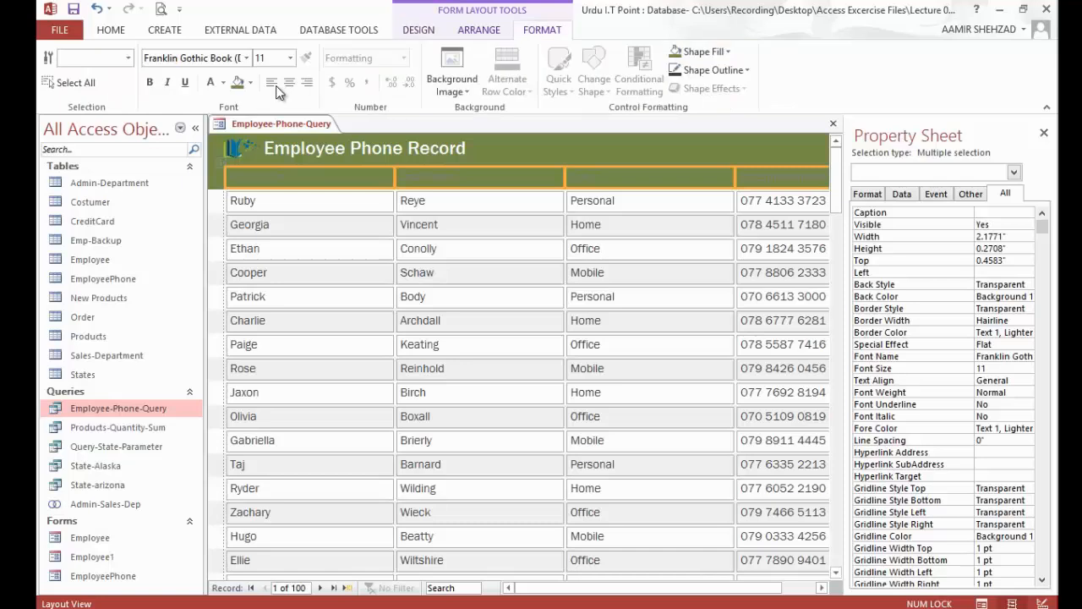
left_click(211, 85)
Step: Save the form under the name Employee Phone Record and close it
left_click(503, 206)
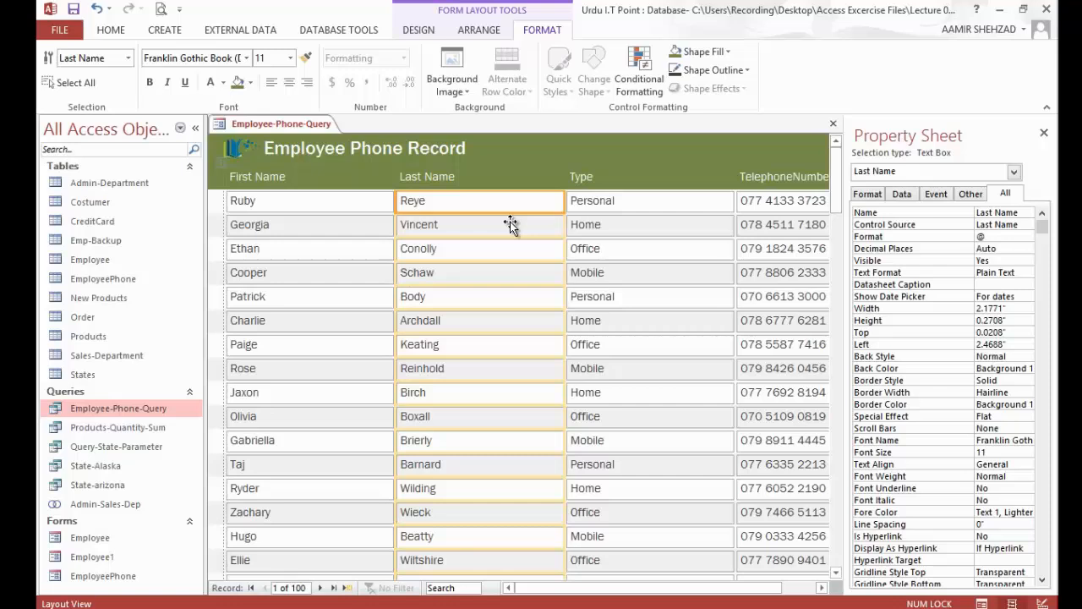
key("ctrl+s")
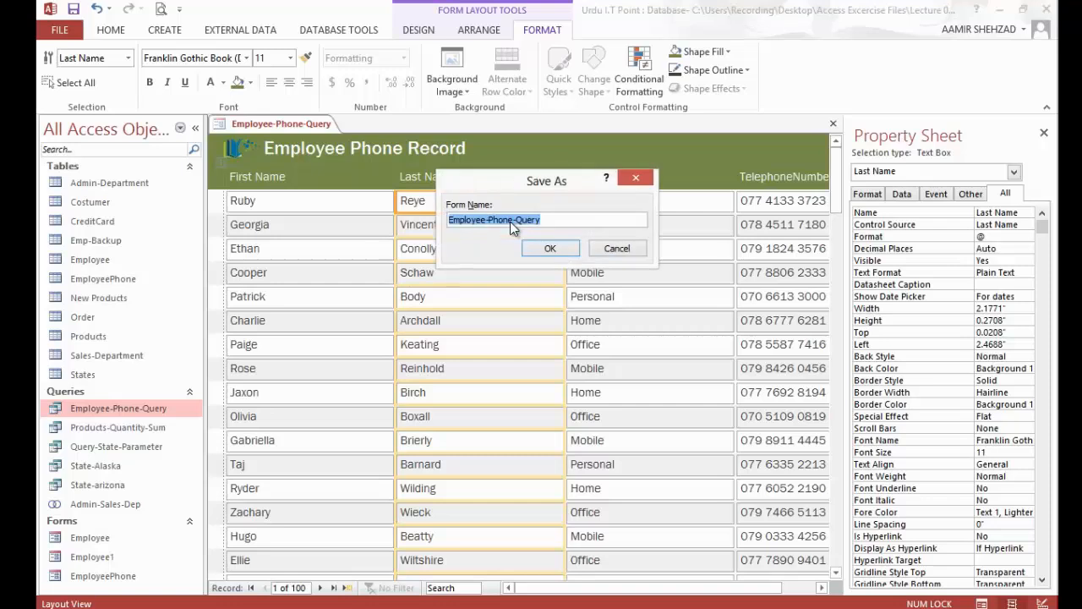
key("End")
key("BackSpace")
key("BackSpace")
key("BackSpace")
key("BackSpace")
type("Record")
key("Return")
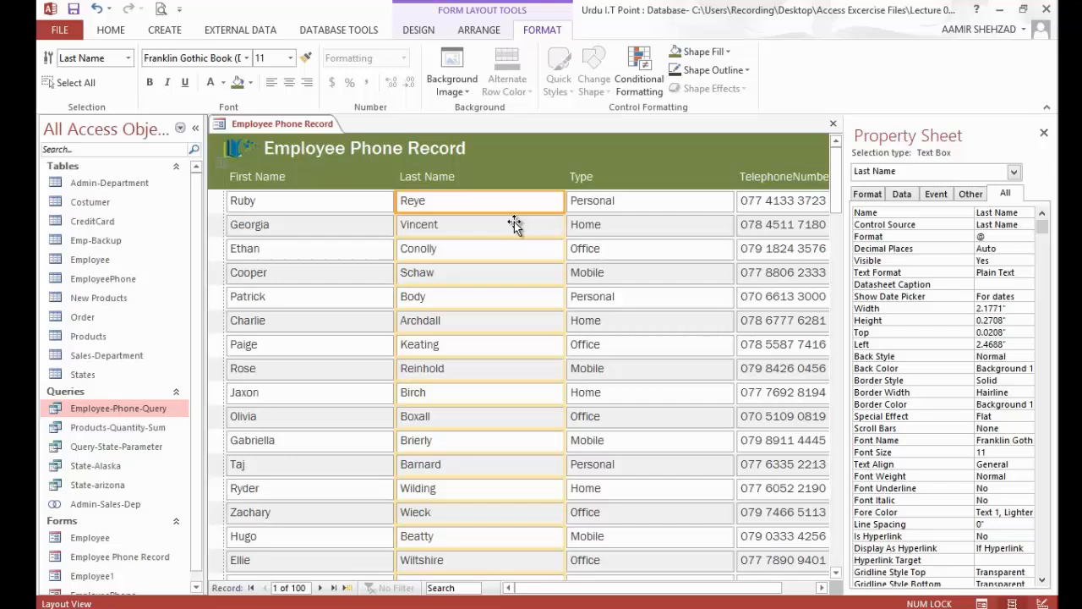
right_click(307, 131)
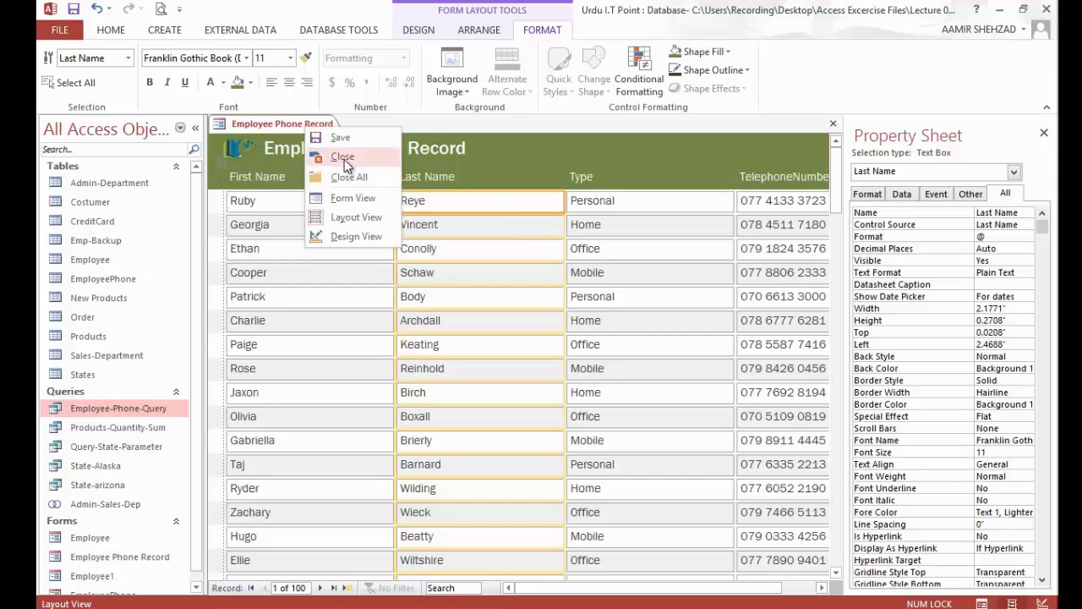
left_click(344, 167)
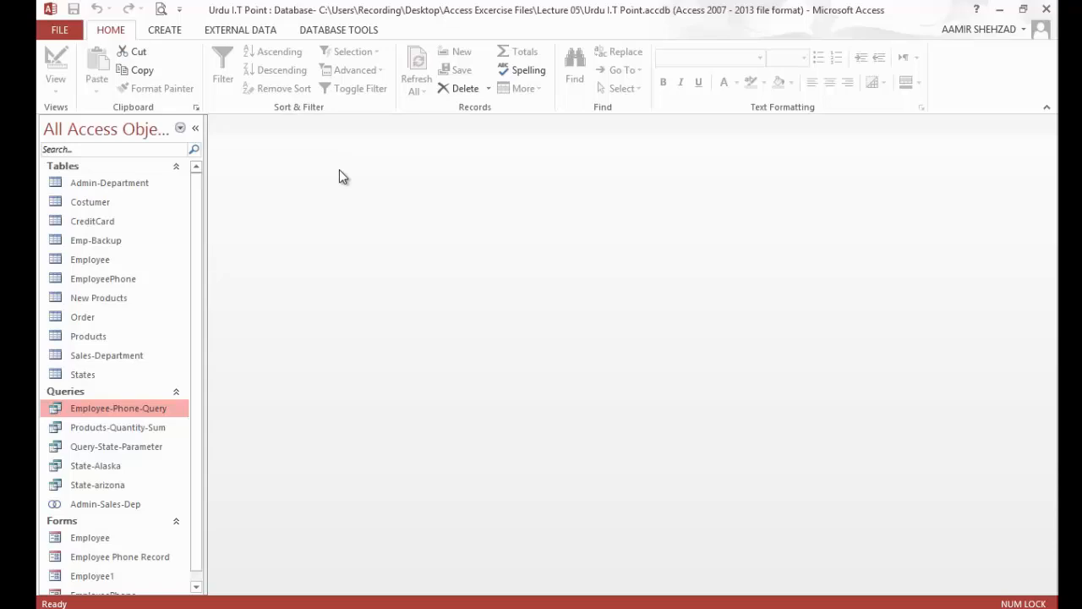
Step: Create a Split Form from the Order table
left_click(82, 320)
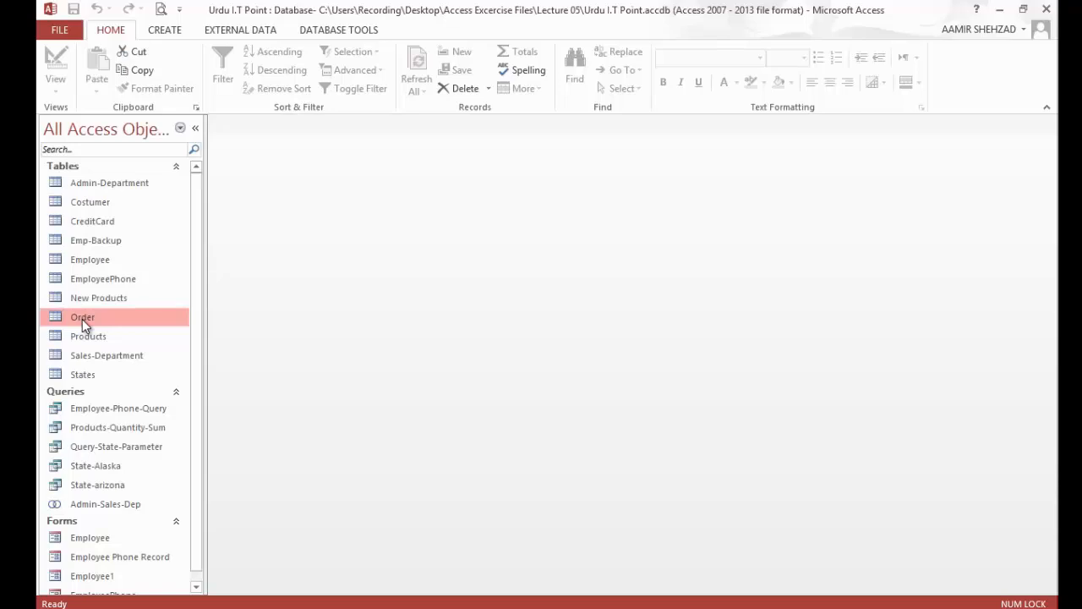
left_click(176, 34)
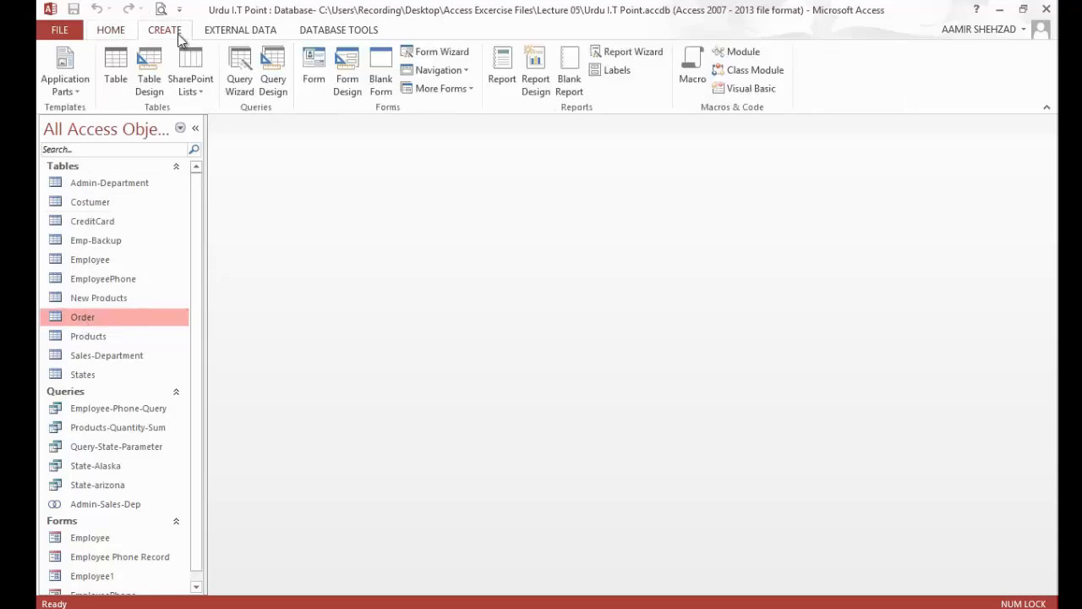
left_click(468, 90)
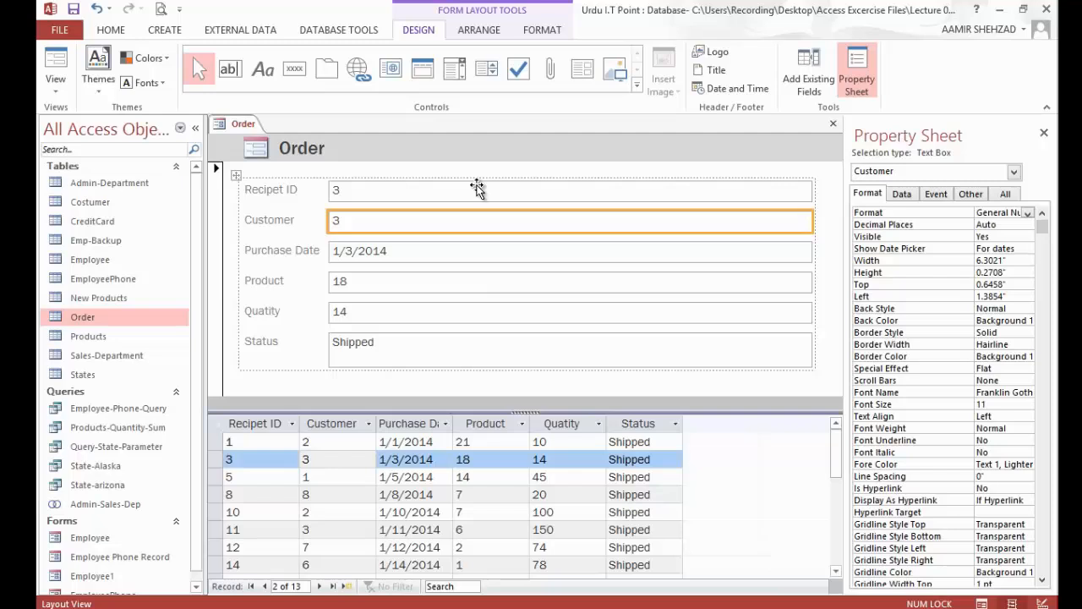
Step: Check the Customer field of the Order form in Form View, and return the form to Layout View
left_click(55, 74)
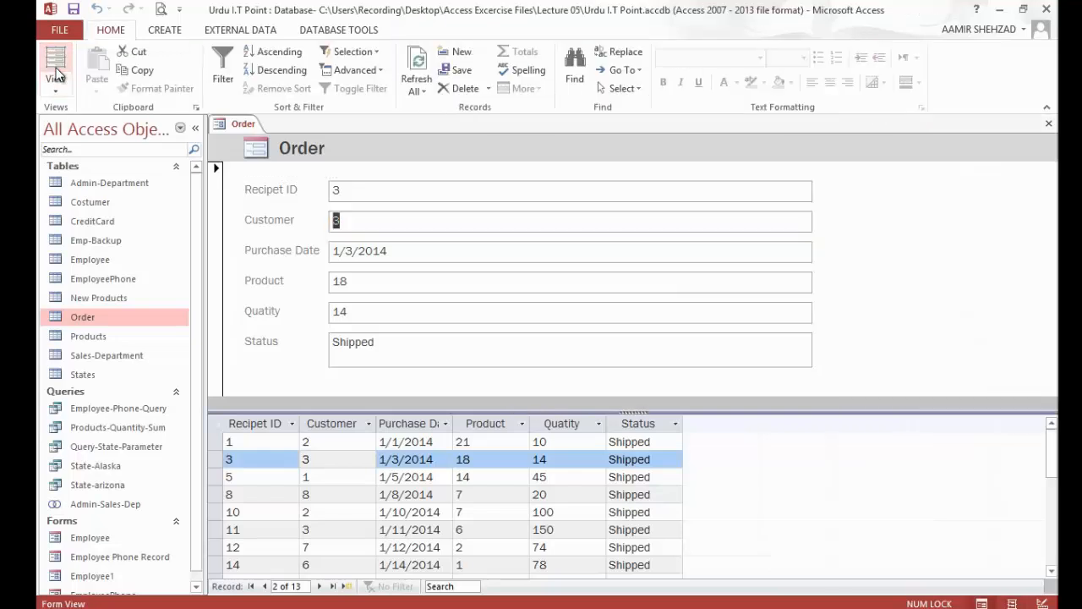
left_click(58, 95)
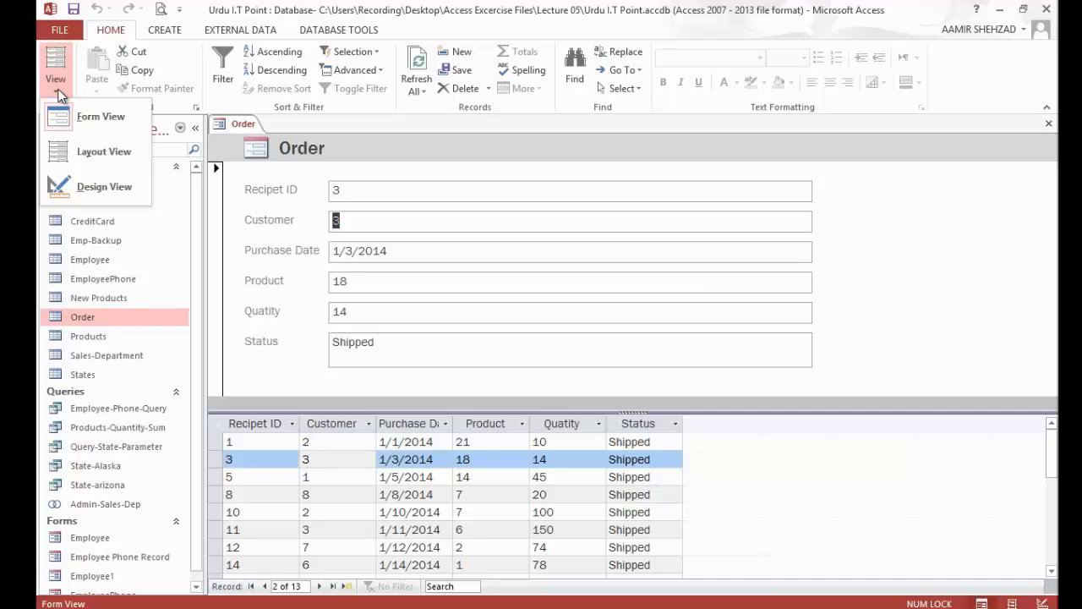
left_click(79, 152)
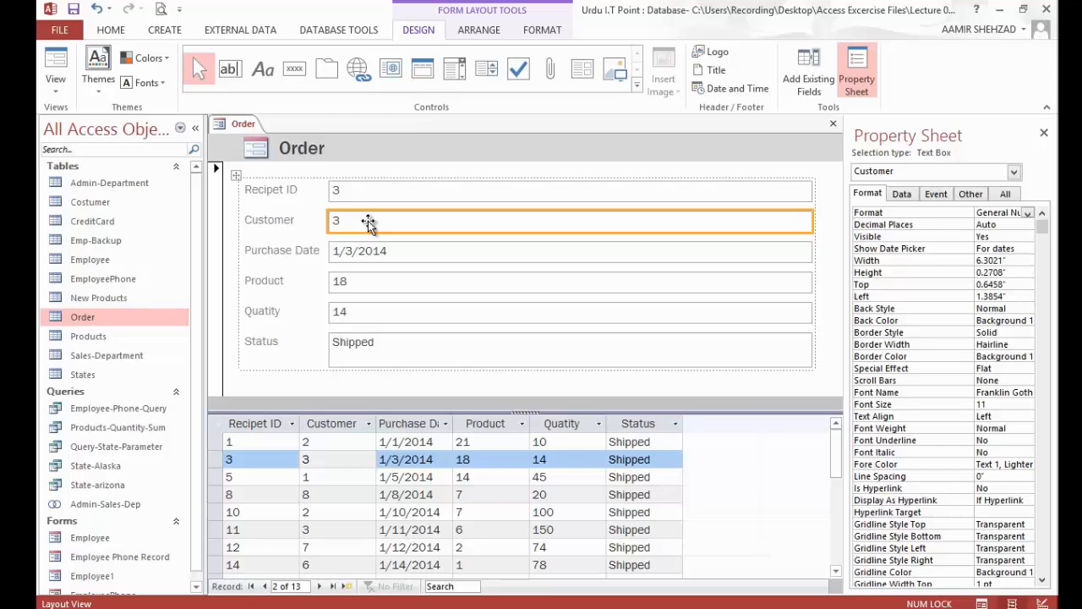
left_click(65, 60)
left_click(388, 220)
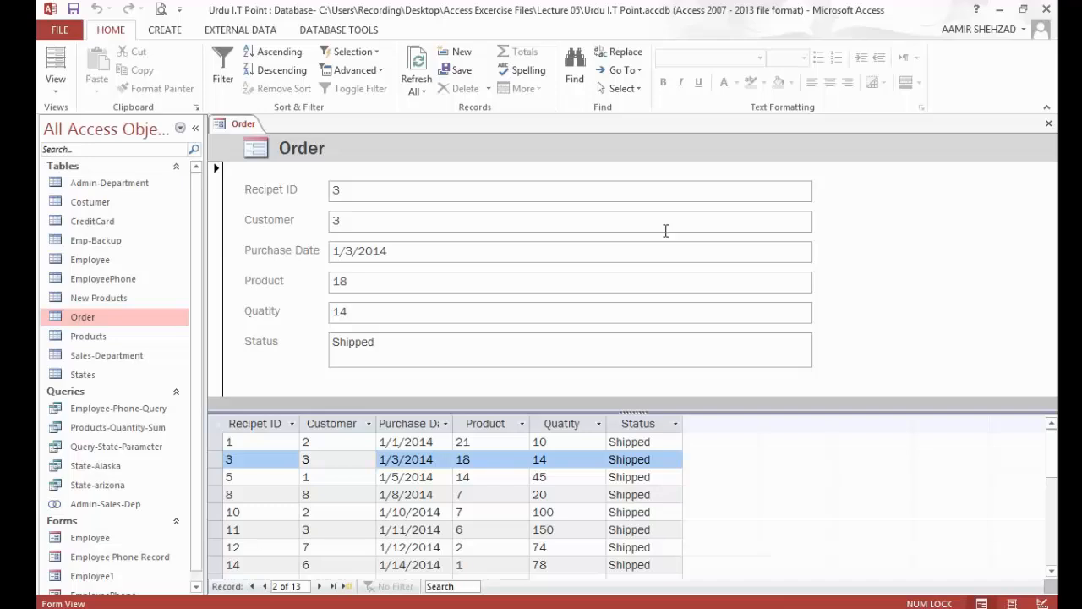
left_click(54, 87)
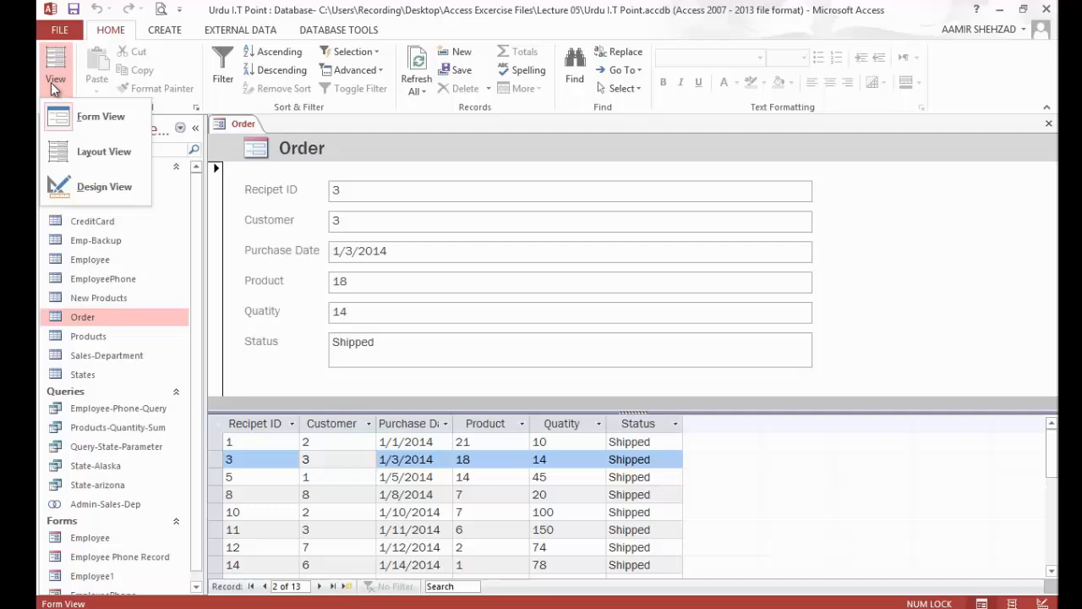
left_click(99, 158)
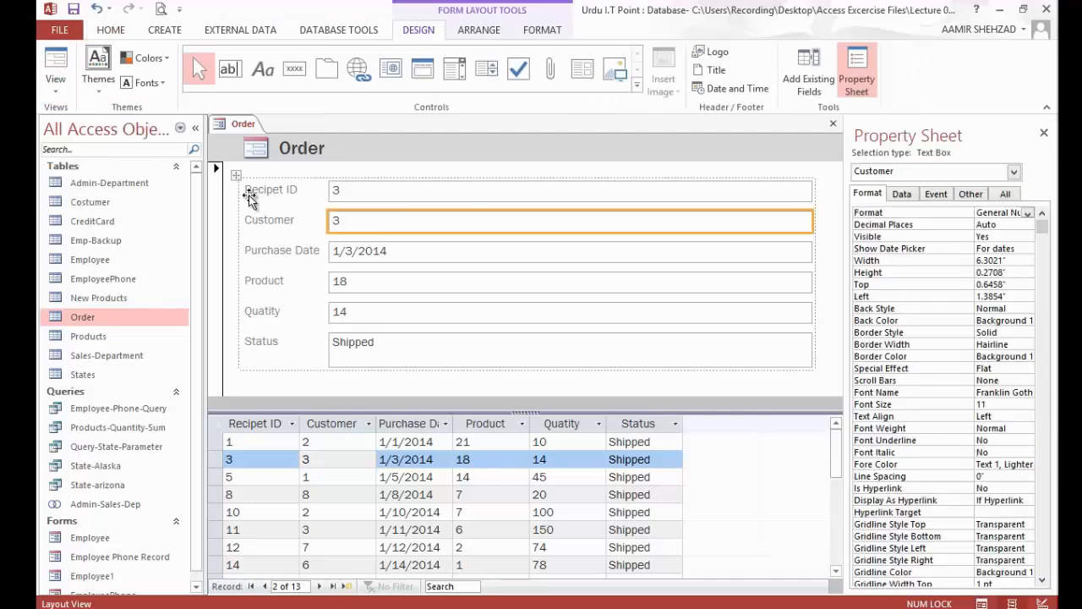
Step: Change the Customer text box on the Order form to a combo box
right_click(412, 220)
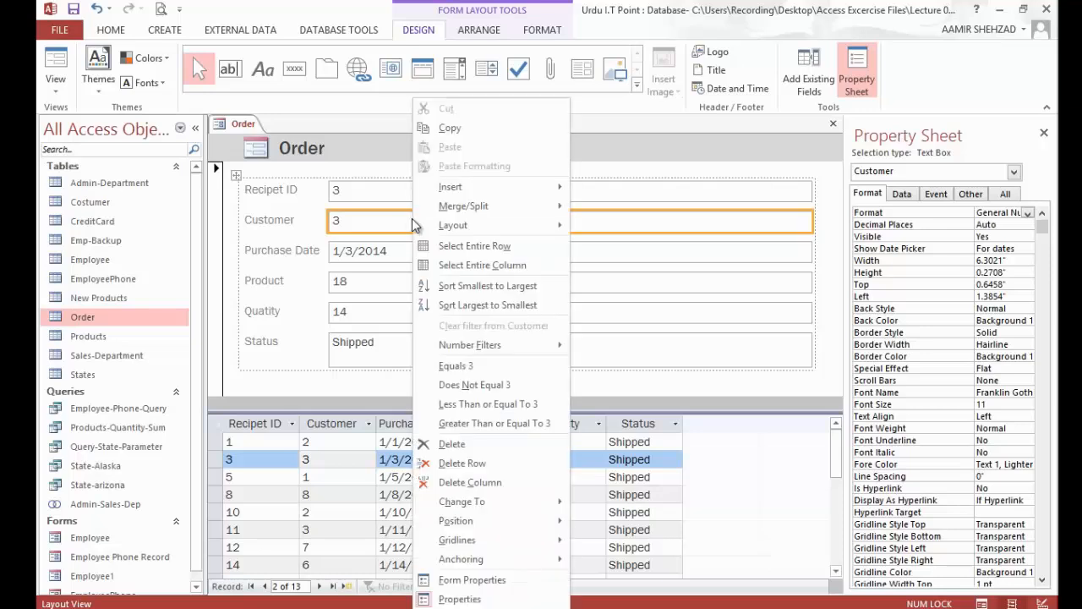
mouse_move(522, 504)
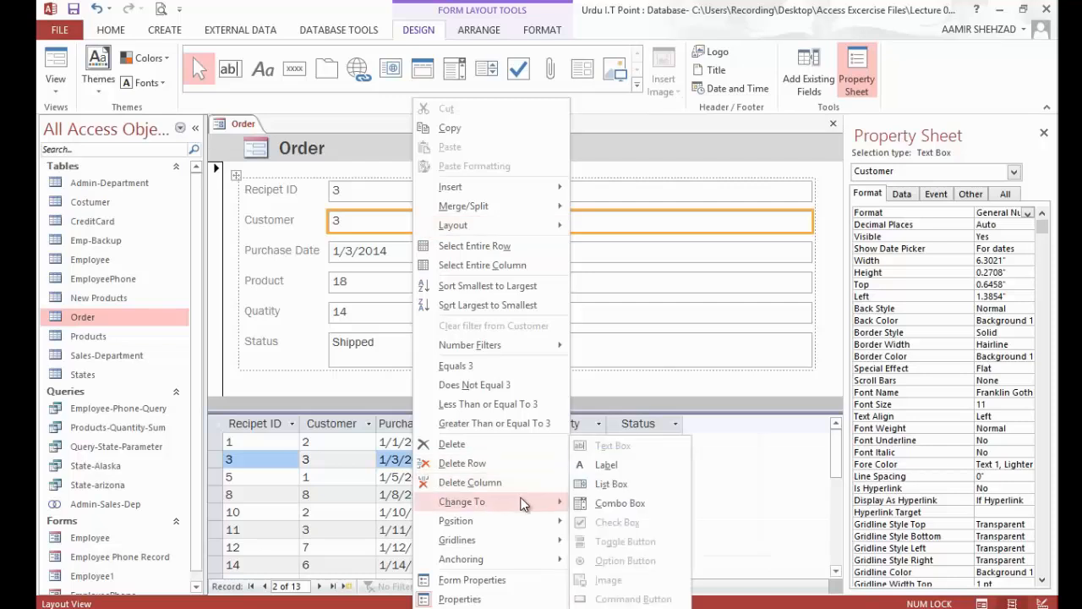
left_click(625, 504)
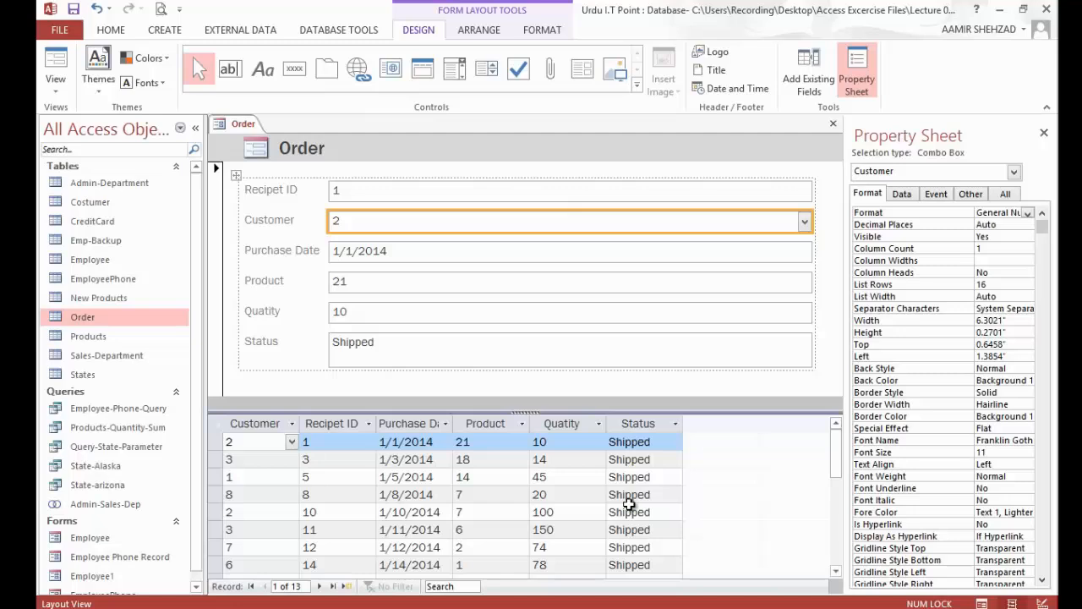
Step: Test the Customer combo box's drop-down list in Form View, and go back to Layout View
left_click(60, 88)
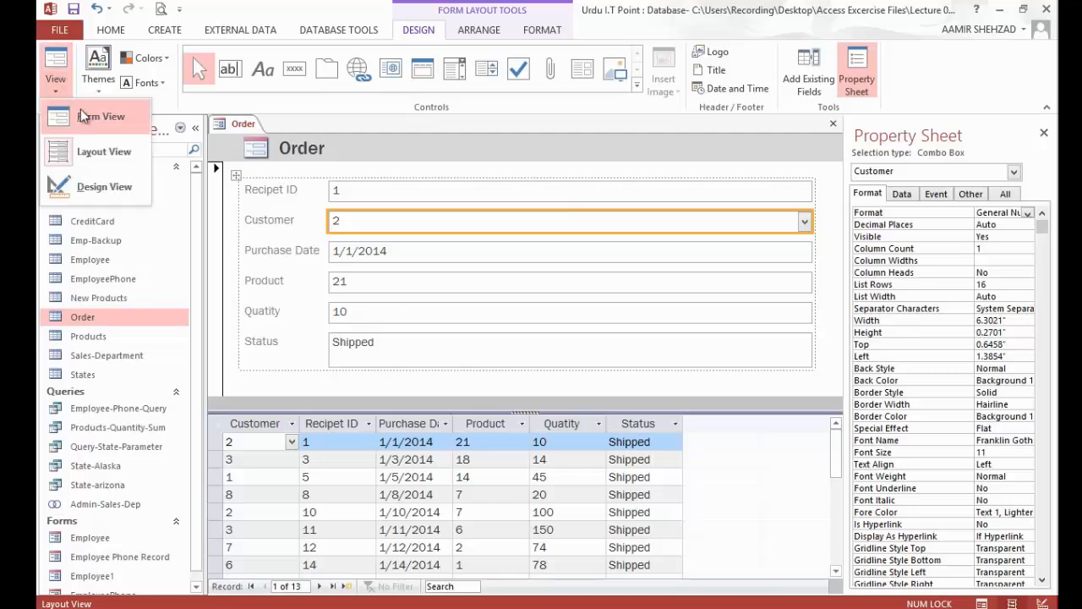
left_click(85, 116)
left_click(804, 225)
left_click(805, 226)
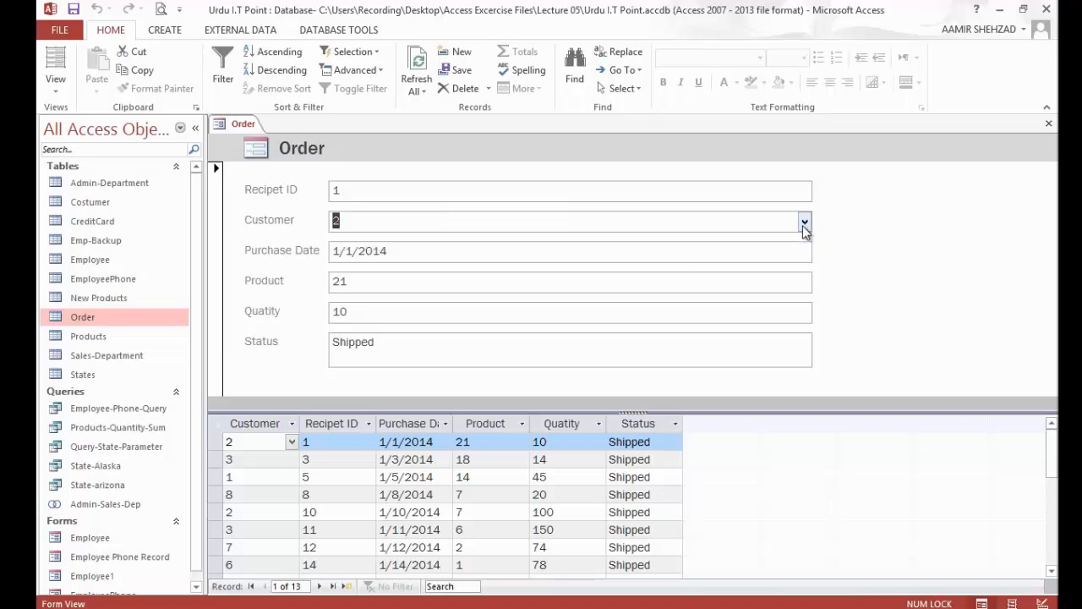
left_click(804, 225)
left_click(805, 224)
left_click(805, 224)
left_click(806, 223)
left_click(57, 68)
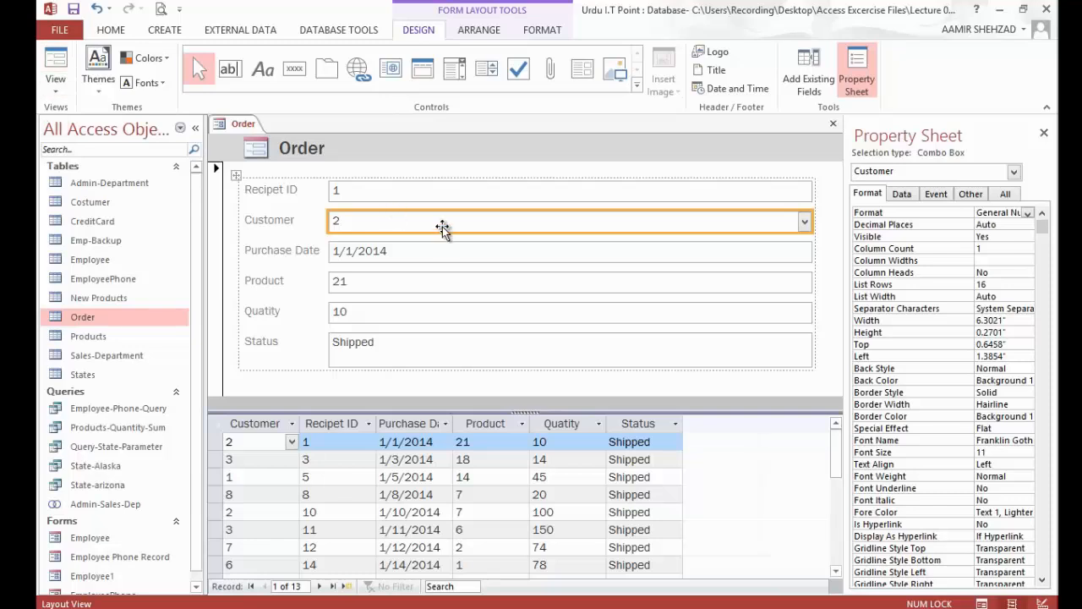
Step: Open the Query Builder for the Customer combo box's Row Source and add the Costumer table to it
left_click(901, 195)
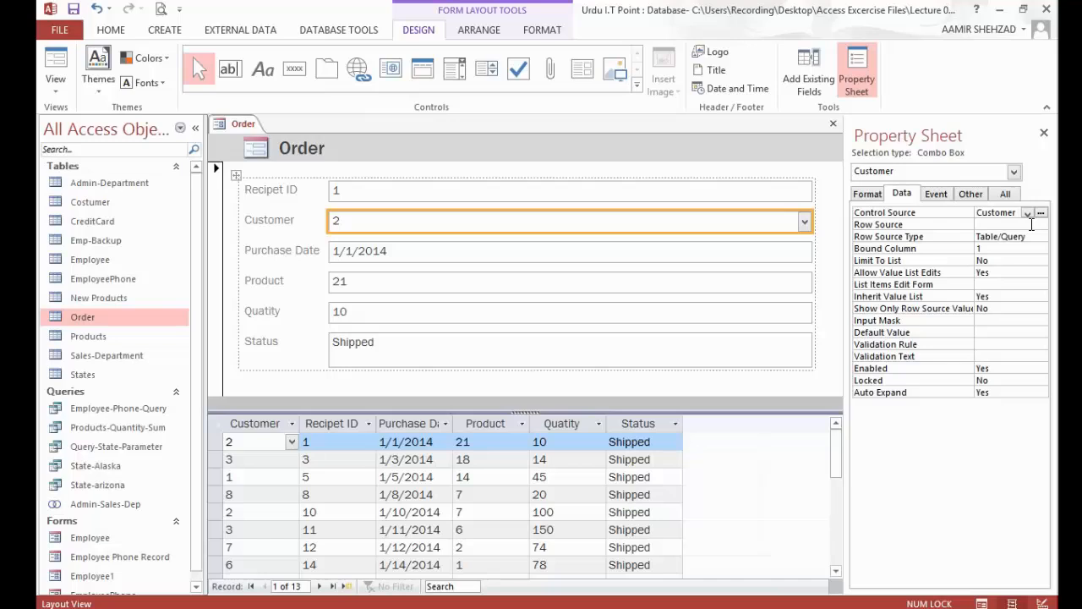
left_click(1032, 224)
left_click(1028, 226)
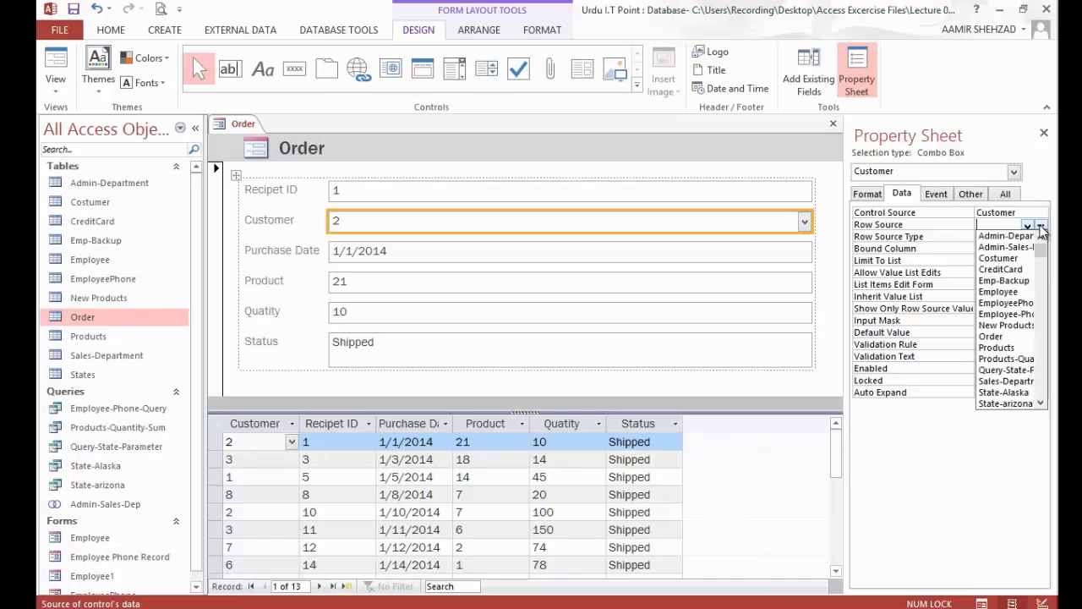
left_click(1043, 227)
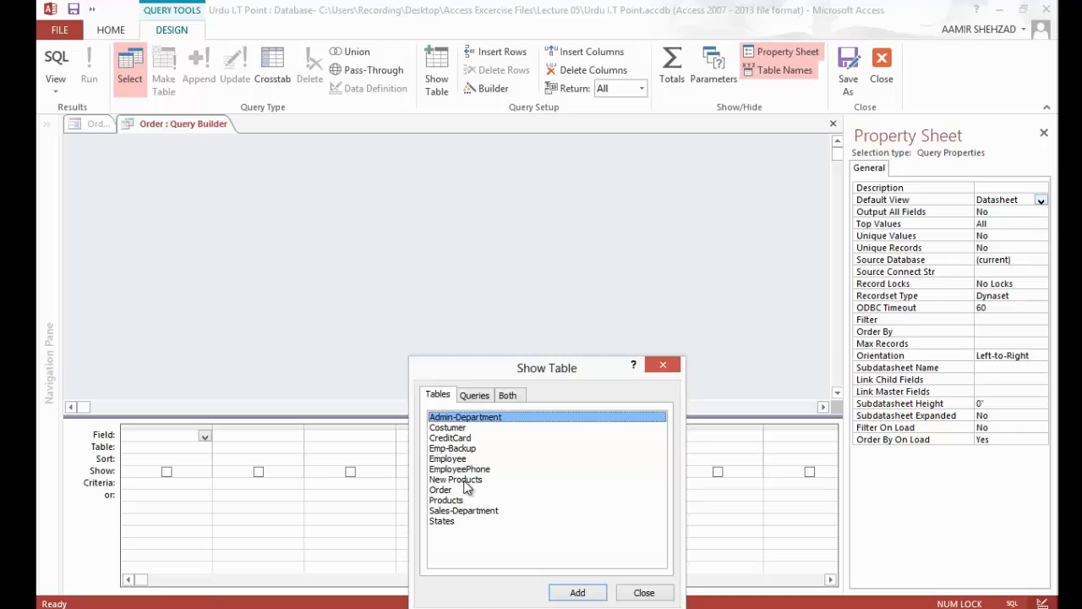
left_click(475, 429)
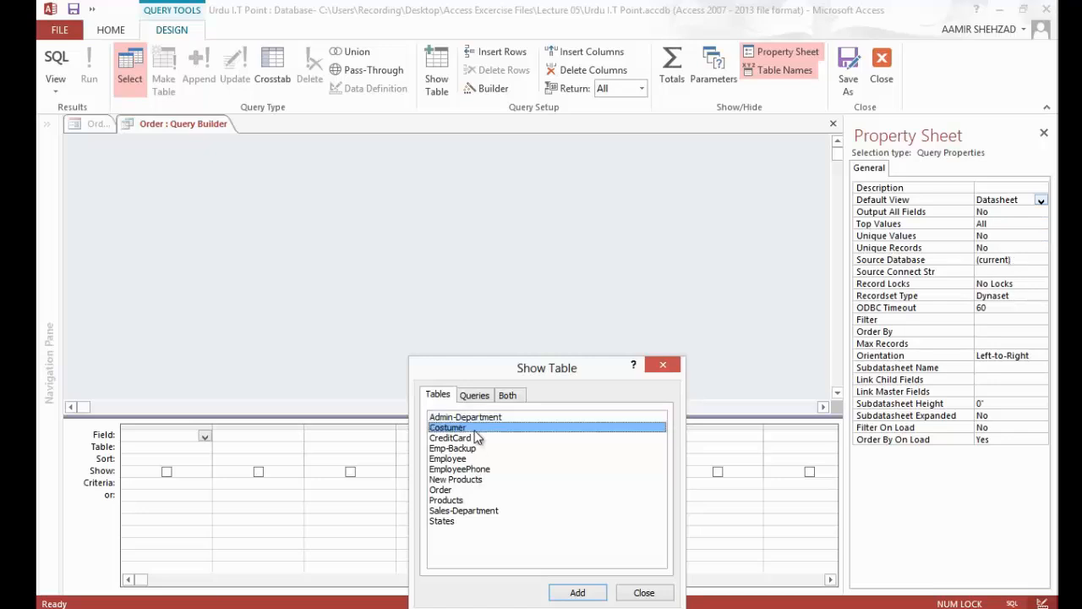
left_click(571, 594)
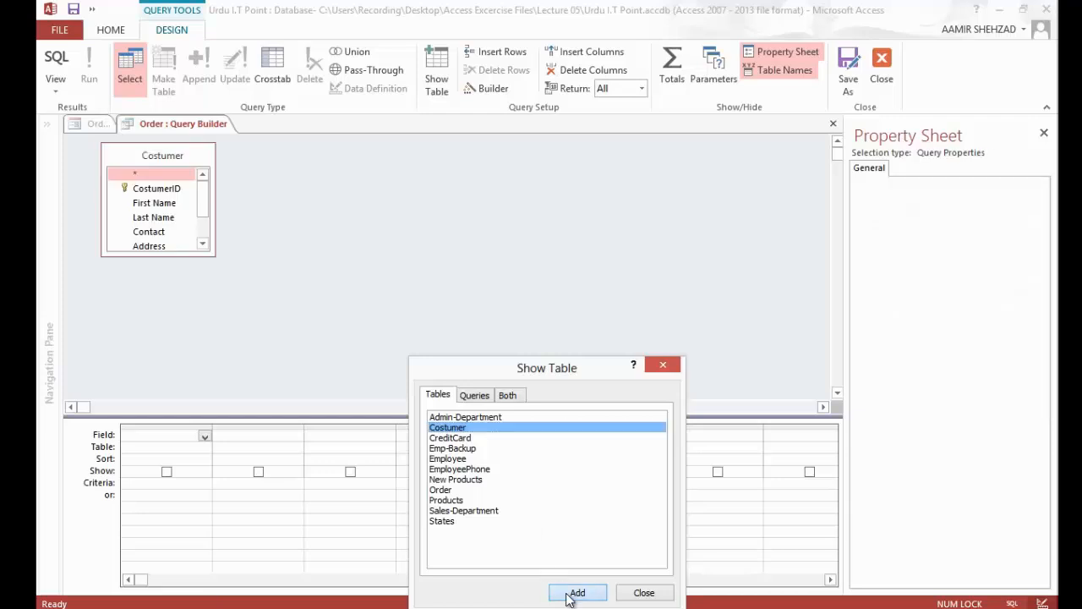
left_click(660, 597)
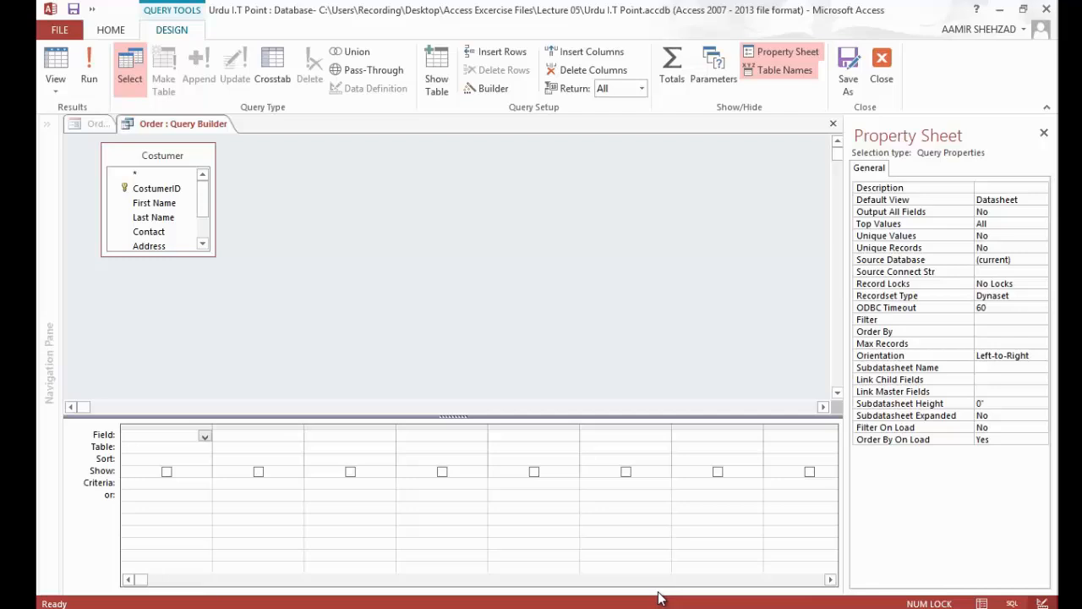
Step: Add the CostumerID, First Name and Last Name fields of the Costumer table to the query grid
left_click(169, 190)
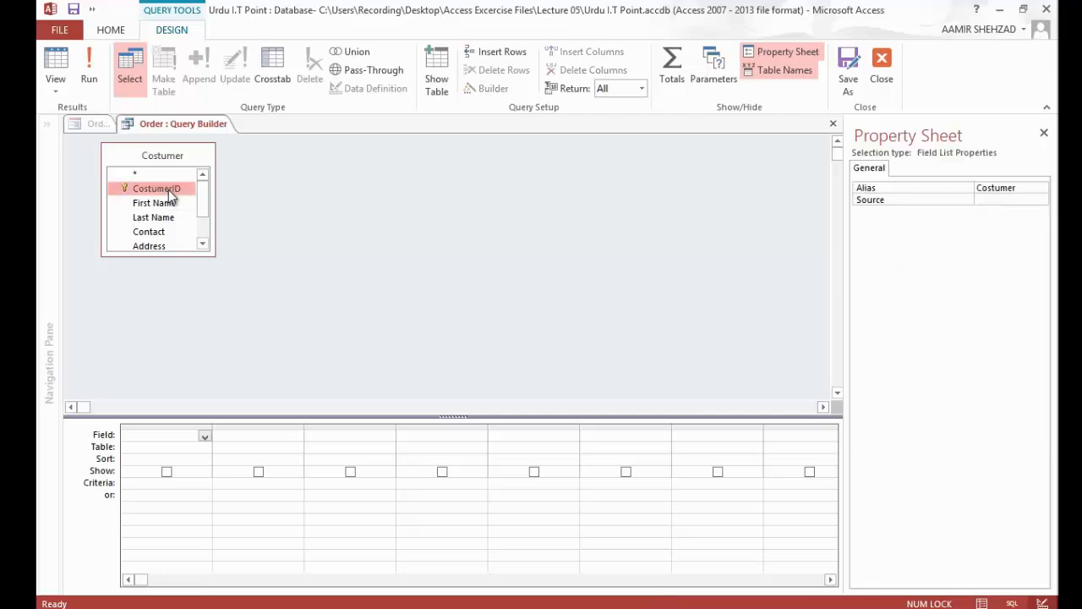
double_click(168, 190)
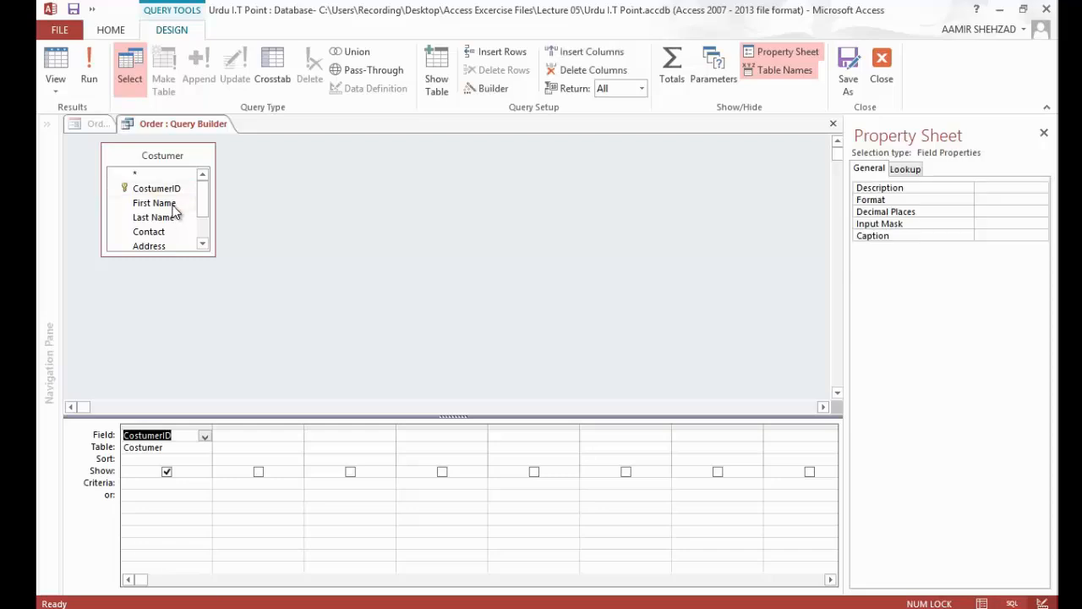
double_click(169, 204)
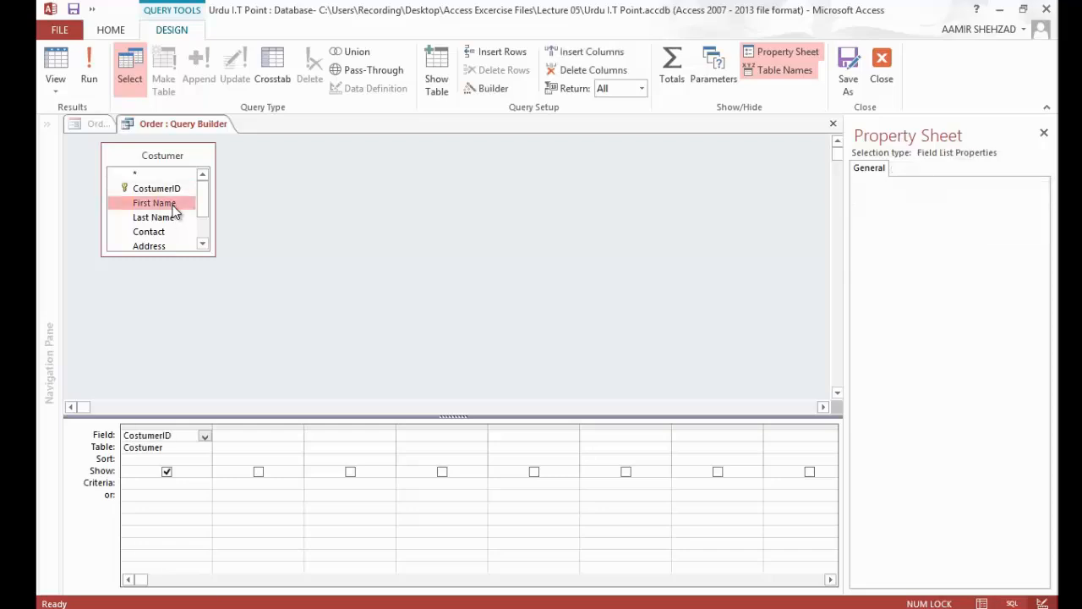
double_click(171, 218)
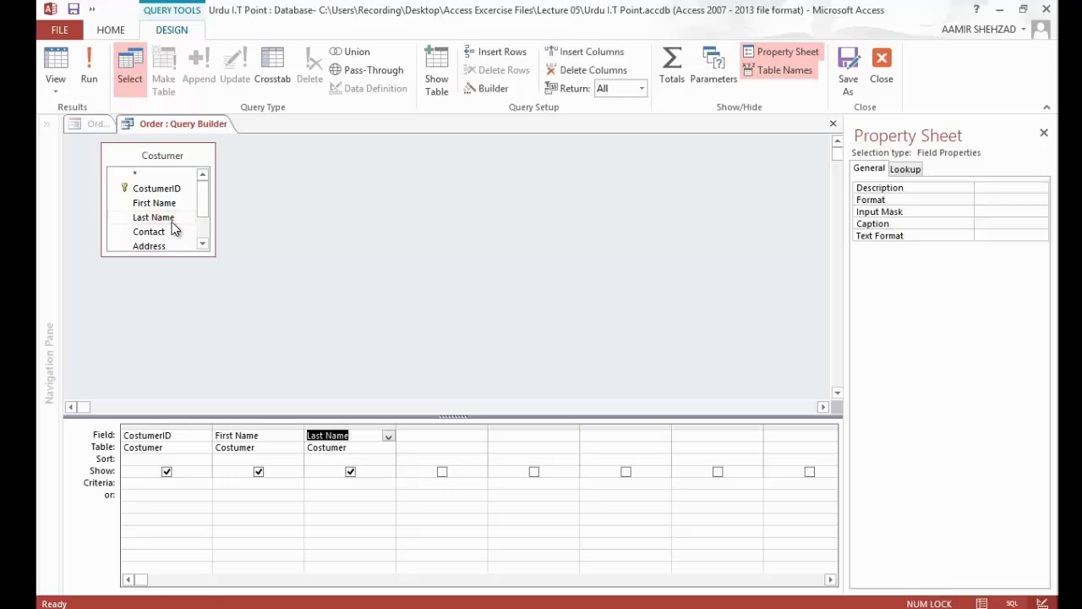
Step: Sort the First Name field in ascending order and close the Query Builder, saving the SQL statement to the Row Source
left_click(293, 460)
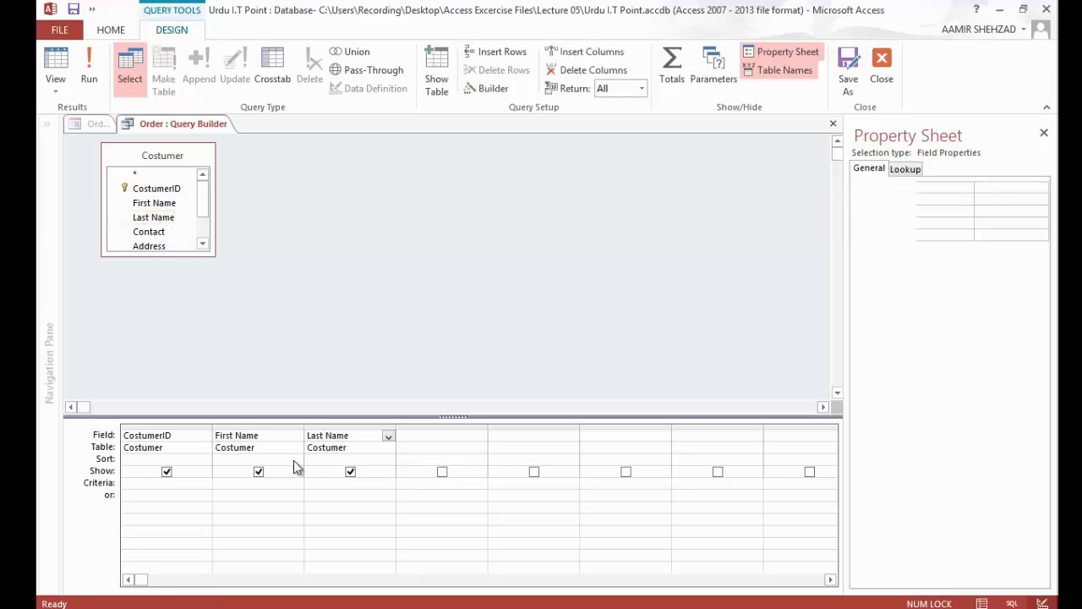
left_click(296, 462)
left_click(291, 471)
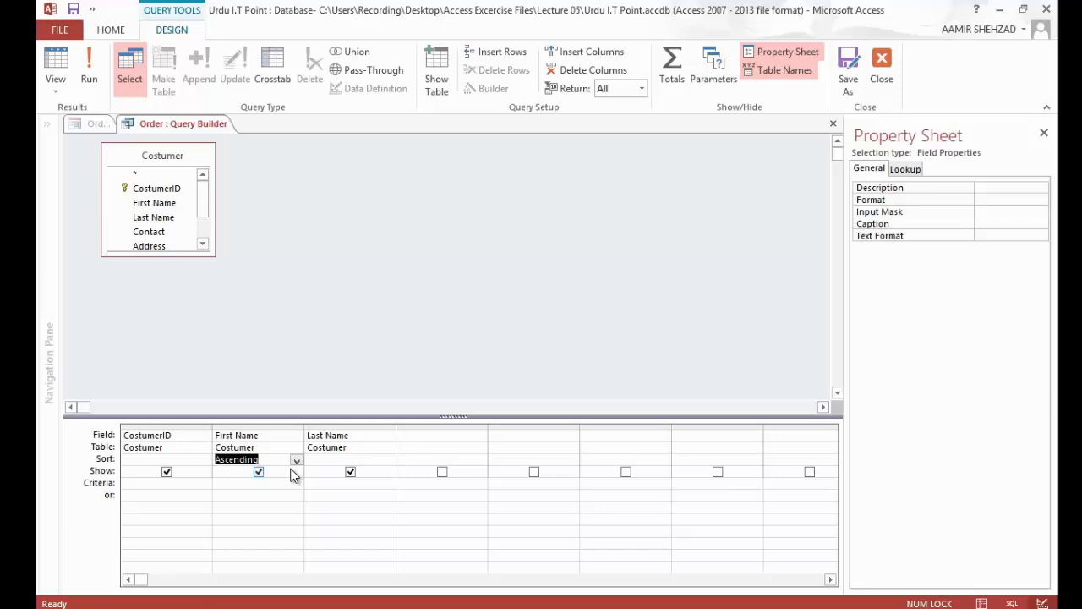
left_click(833, 126)
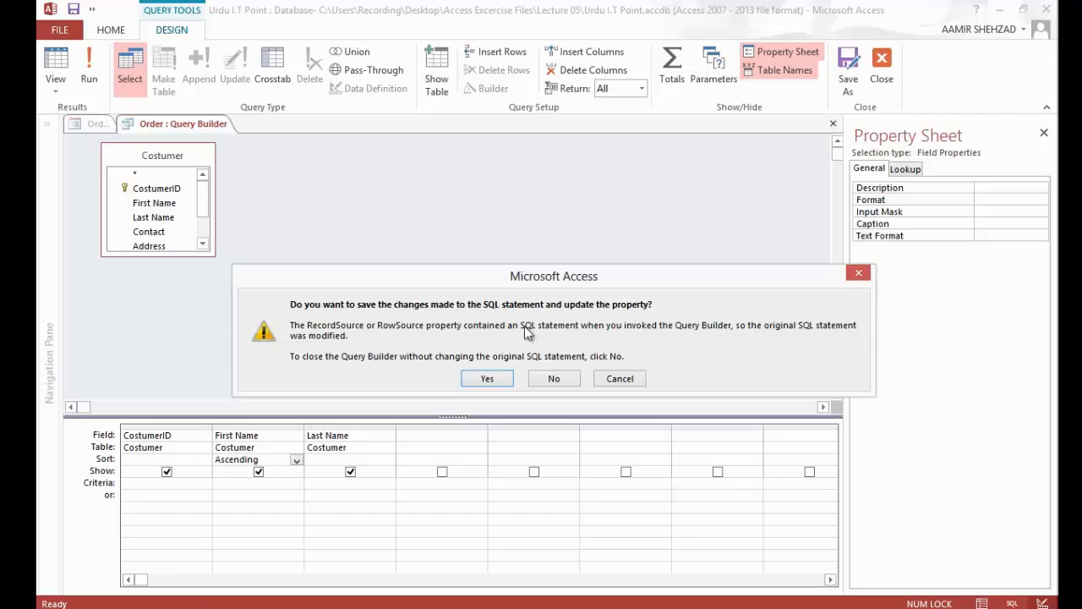
left_click(499, 378)
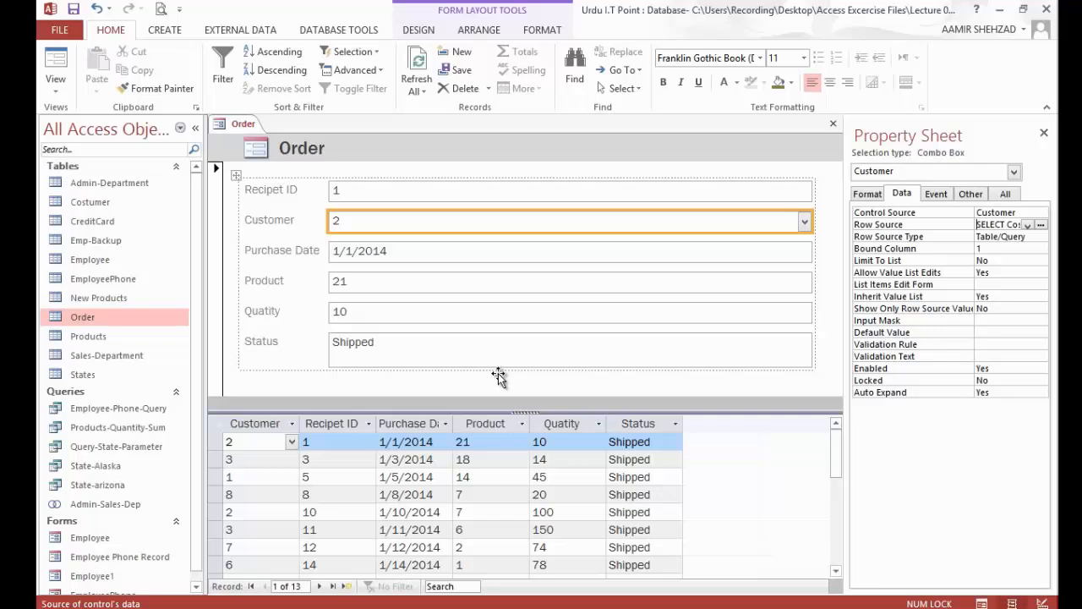
Step: Check the Customer drop-down list with its new Row Source in Form View, and return to Layout View
left_click(54, 68)
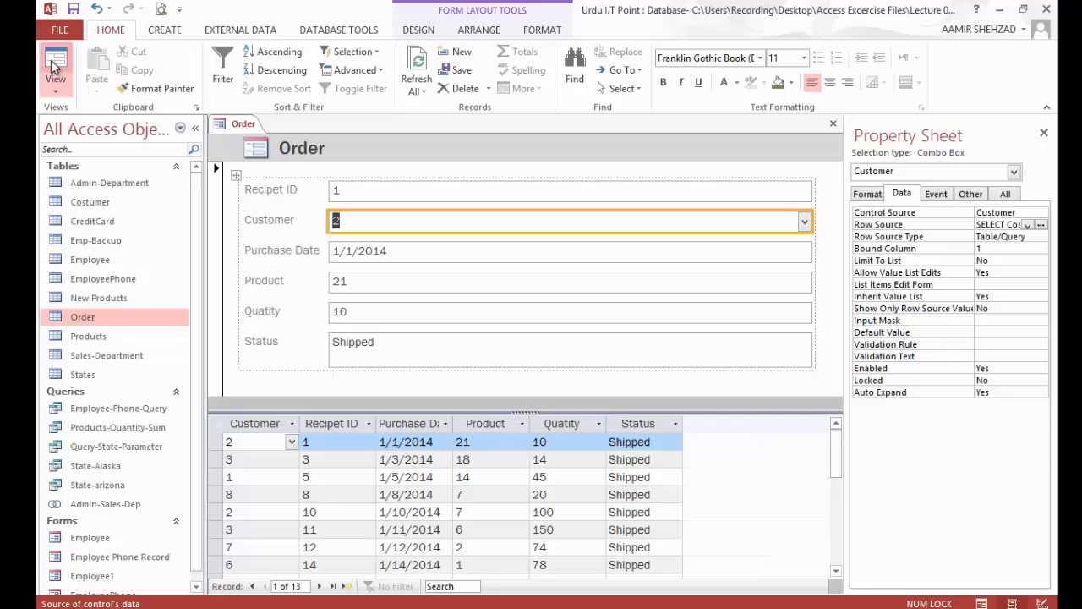
left_click(805, 221)
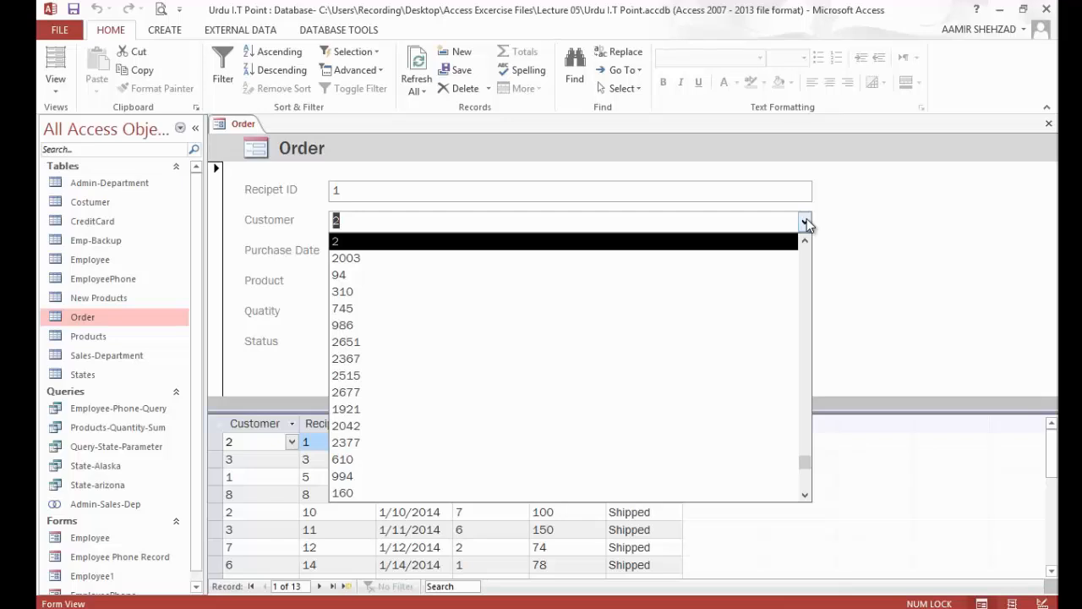
left_click(806, 219)
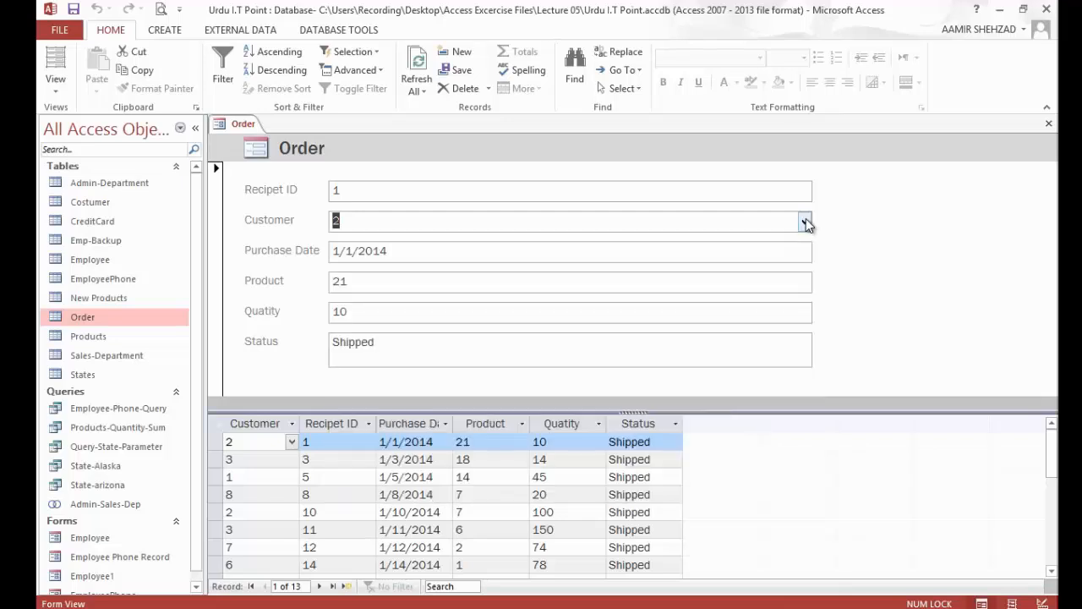
left_click(55, 57)
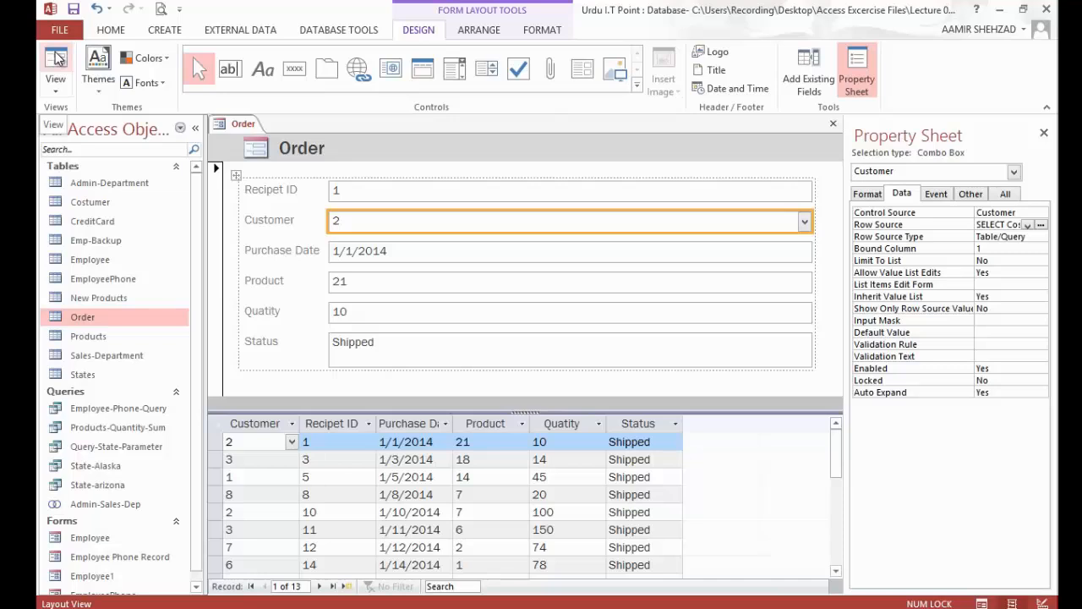
Step: Set the Customer combo box's Column Count to 3
left_click(879, 197)
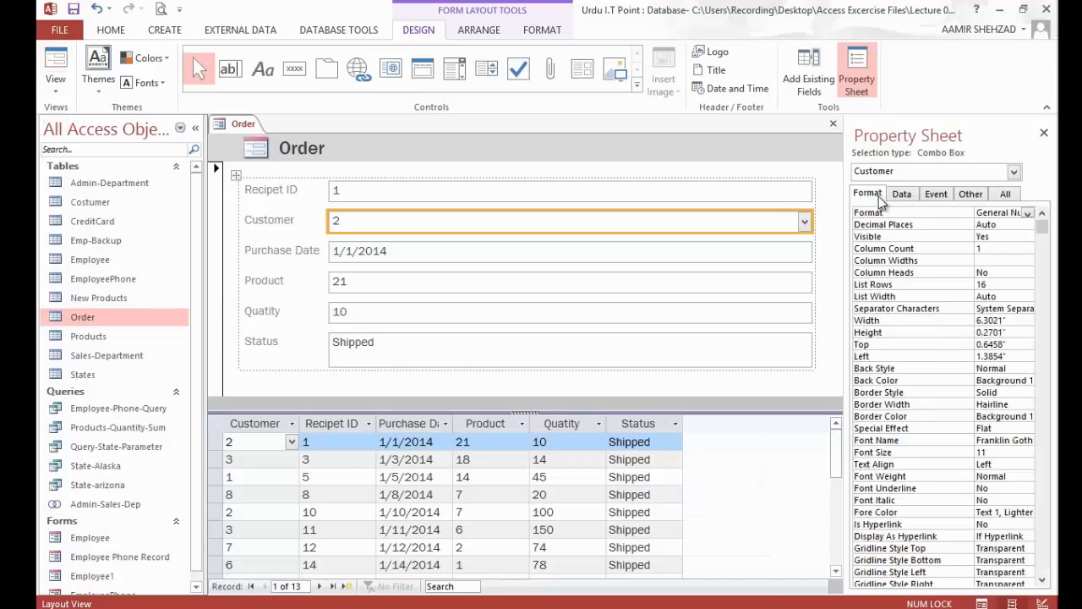
left_click(1030, 249)
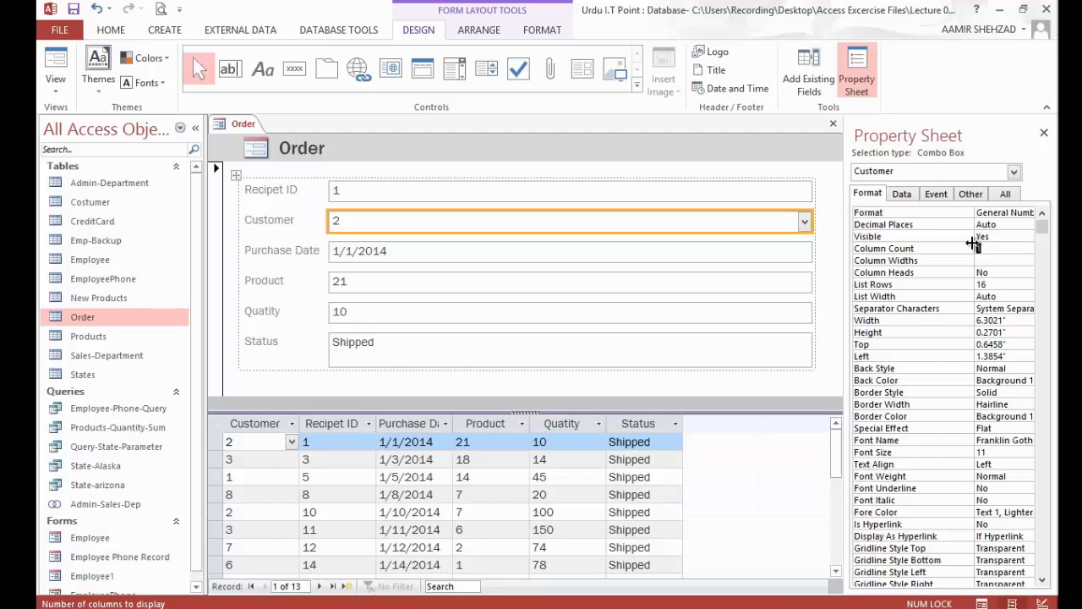
type("3")
Step: Open the three-column Customer list in Form View and browse it up to the first customers
left_click(54, 66)
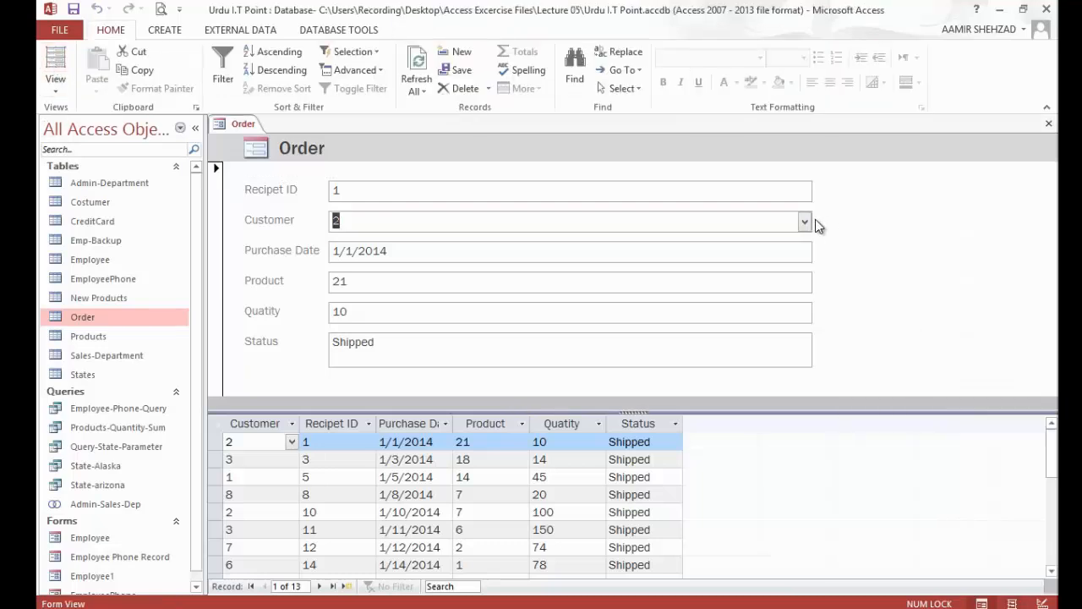
left_click(806, 221)
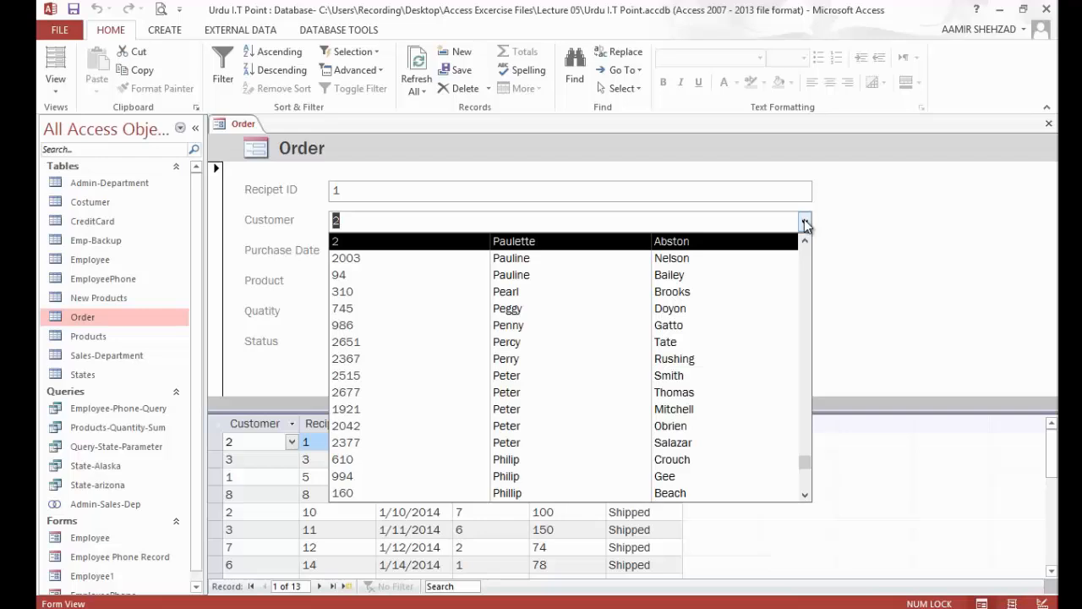
left_click(806, 256)
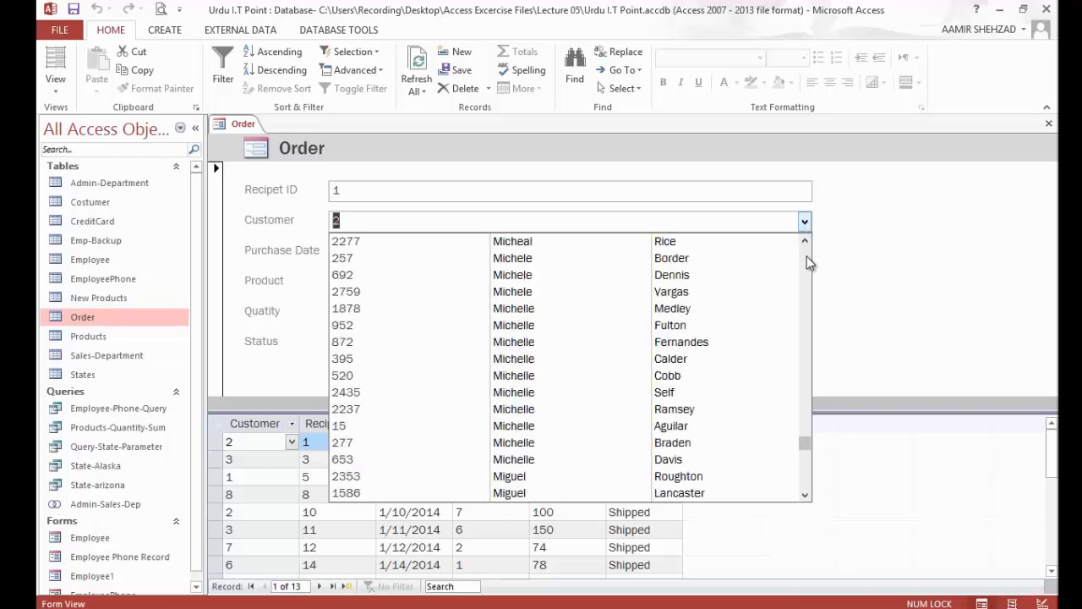
left_click_drag(805, 422, 806, 248)
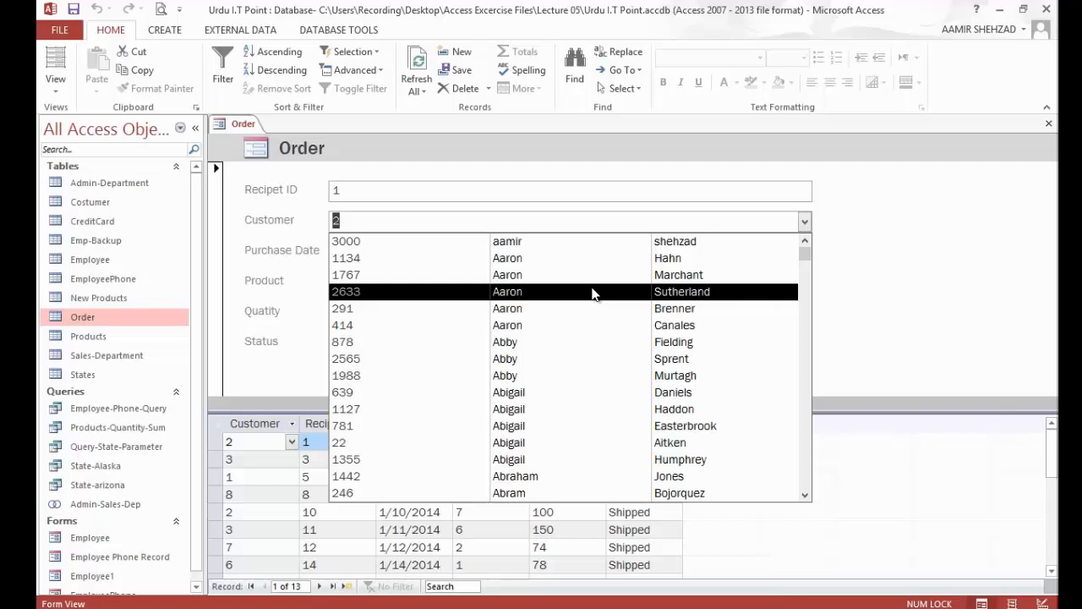
Step: Close the form, saving its design changes under the name Order
right_click(238, 128)
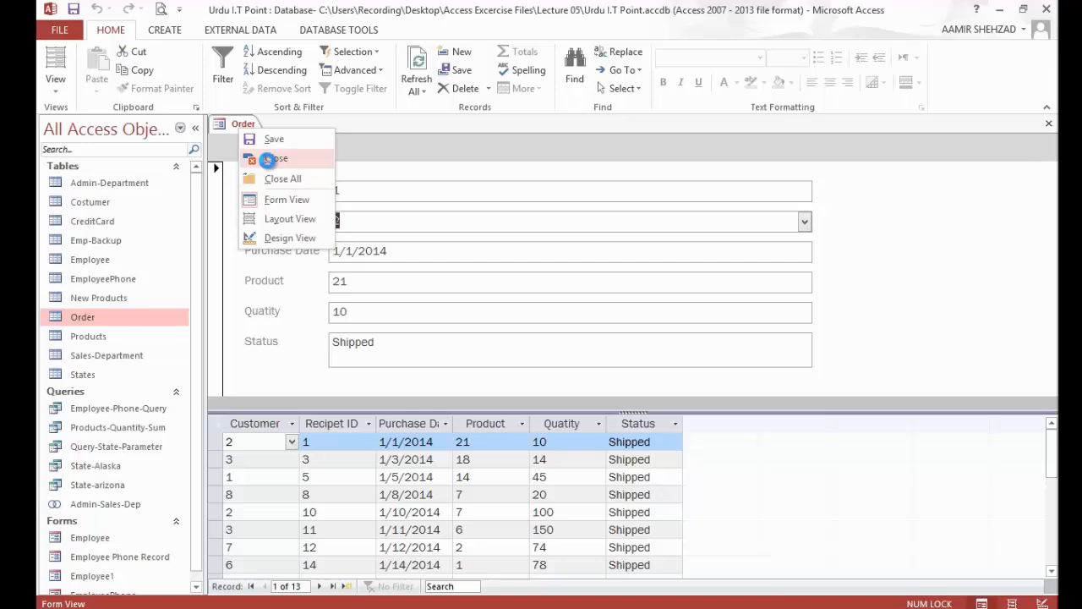
left_click(269, 161)
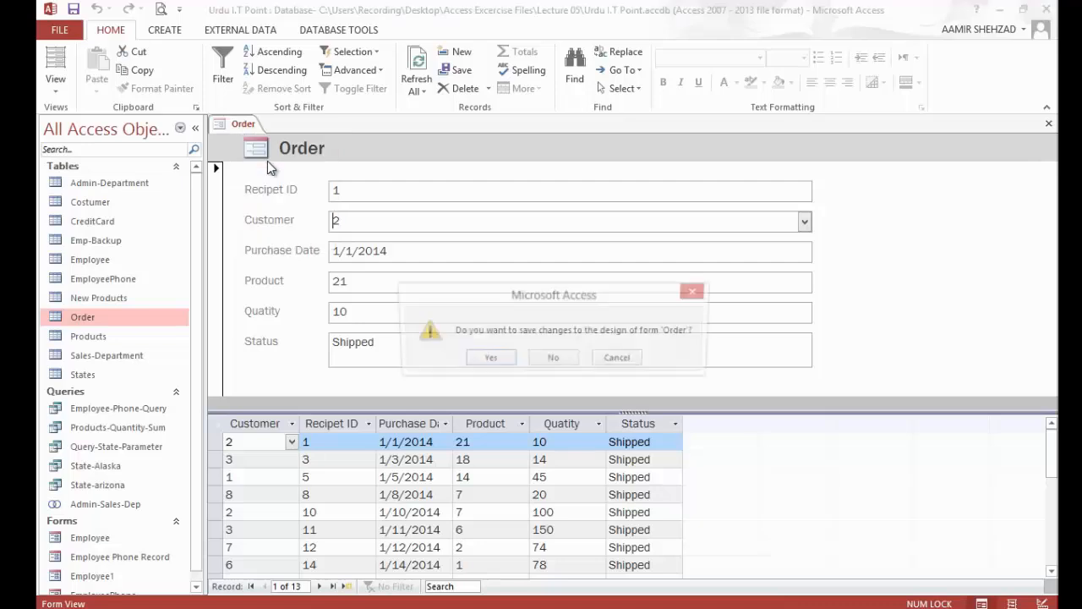
left_click(489, 362)
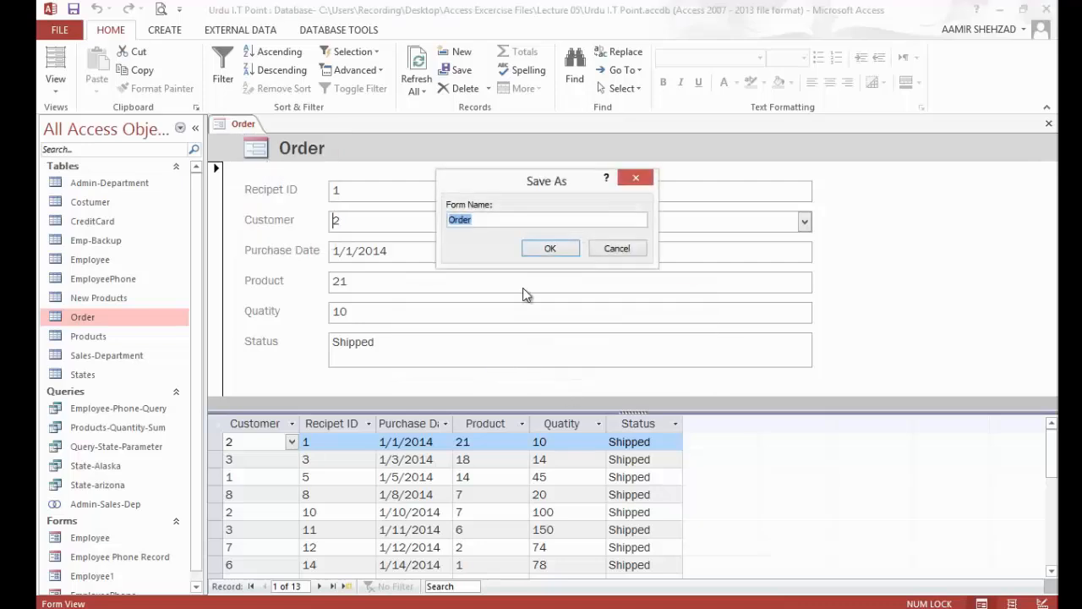
left_click(548, 249)
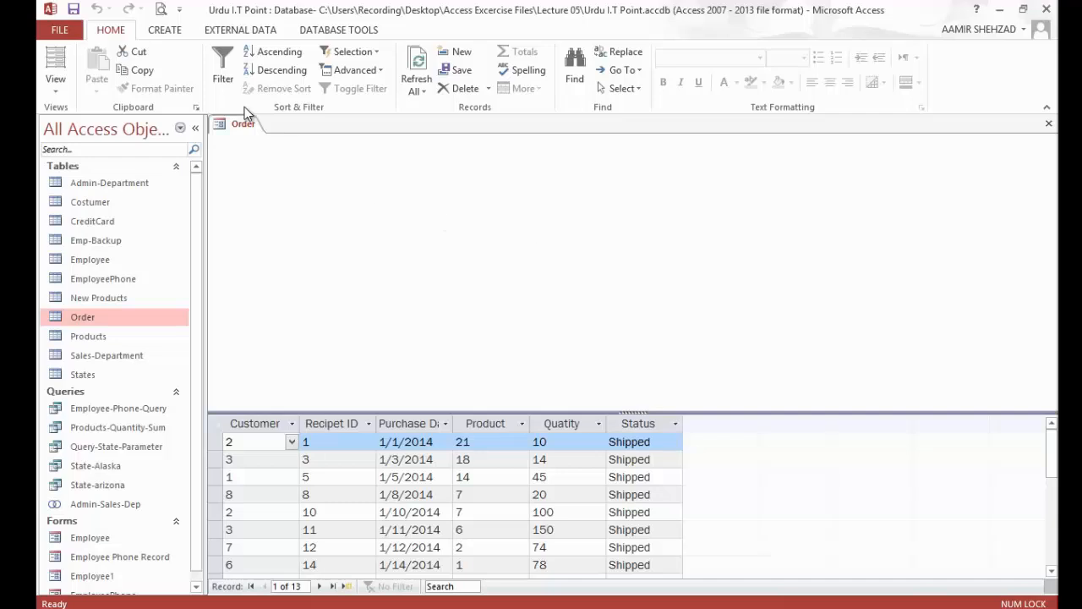
Step: Create a navigation form with the Vertical Tabs, Left layout
left_click(160, 31)
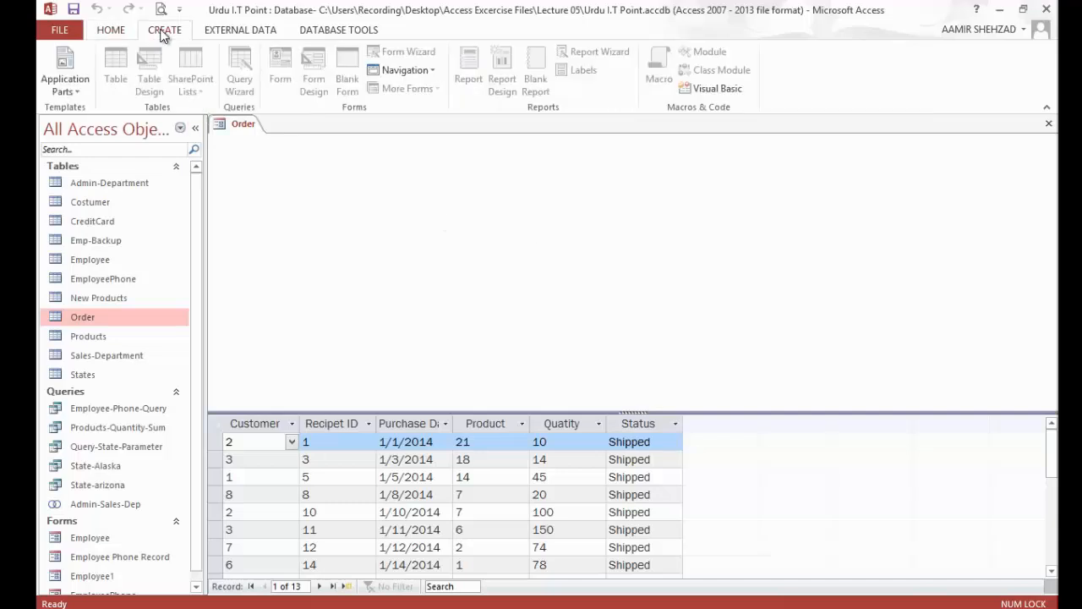
left_click(434, 72)
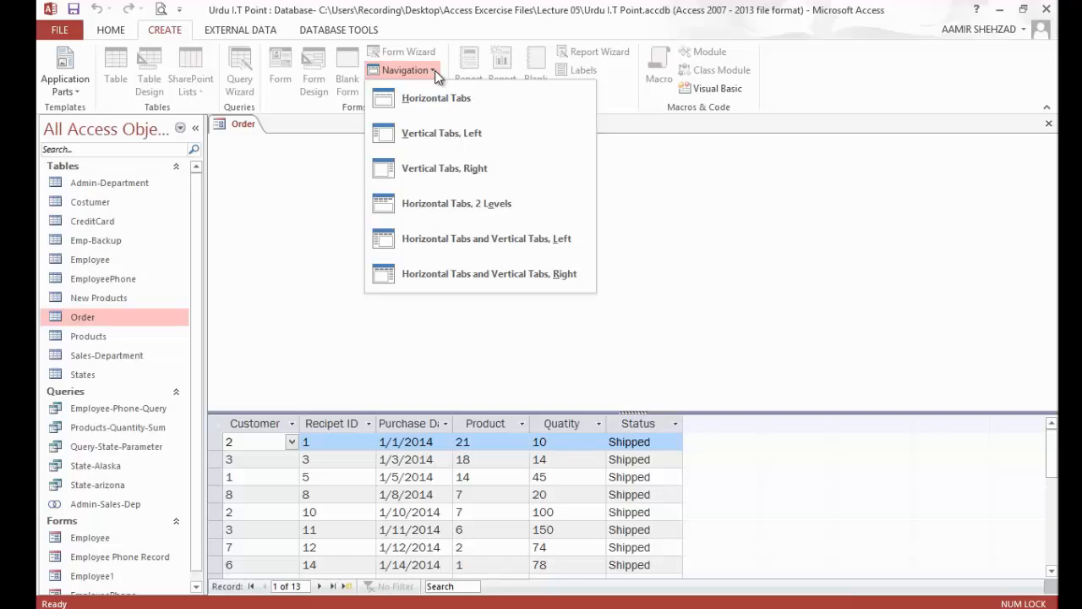
left_click(450, 140)
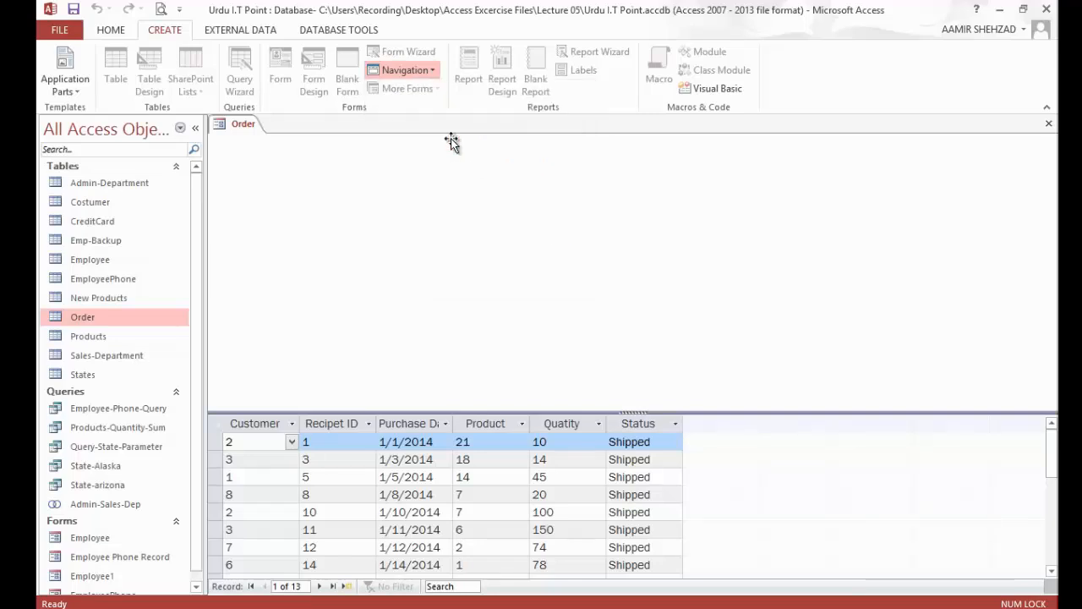
Step: Try to close the leftover Order form and return to the Navigation Form
right_click(242, 125)
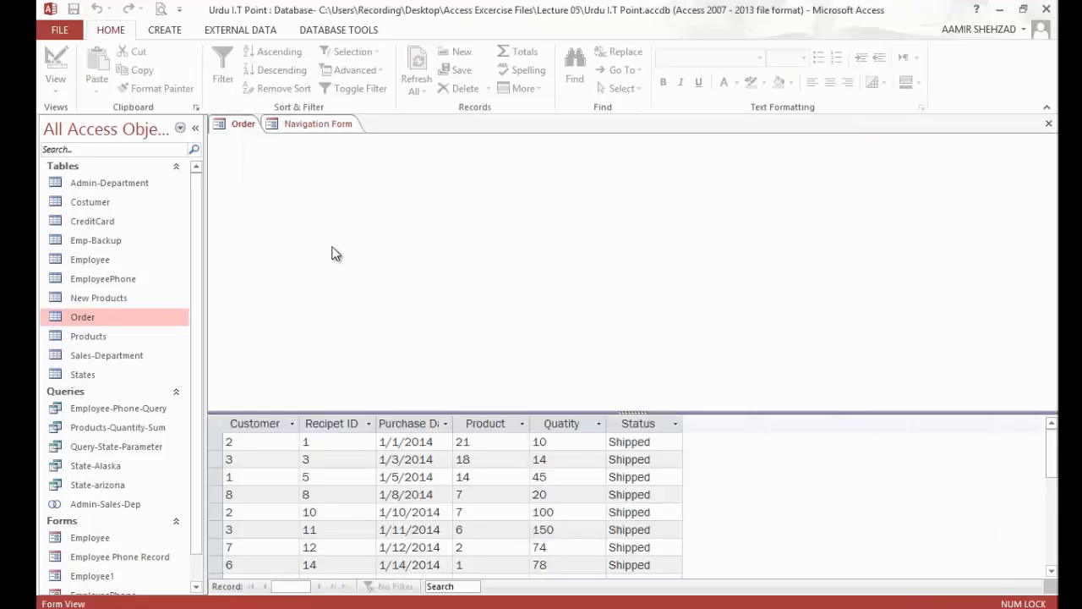
right_click(239, 128)
left_click(270, 183)
left_click(289, 127)
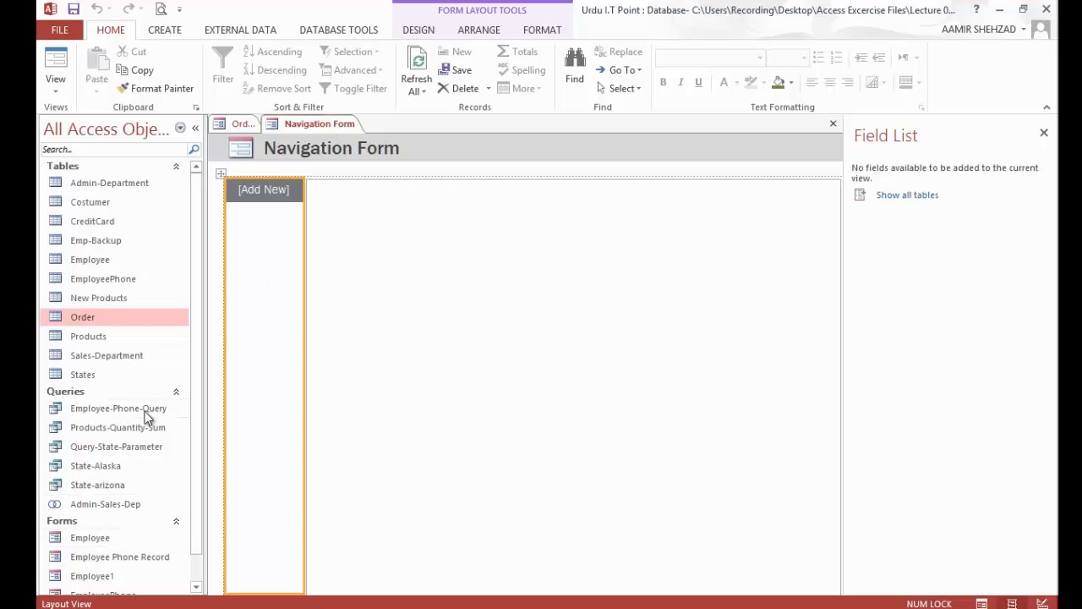
Step: Try adding Employee-Phone-Query to the navigation form, and delete the inserted datasheet
left_click(129, 409)
left_click_drag(116, 410, 260, 180)
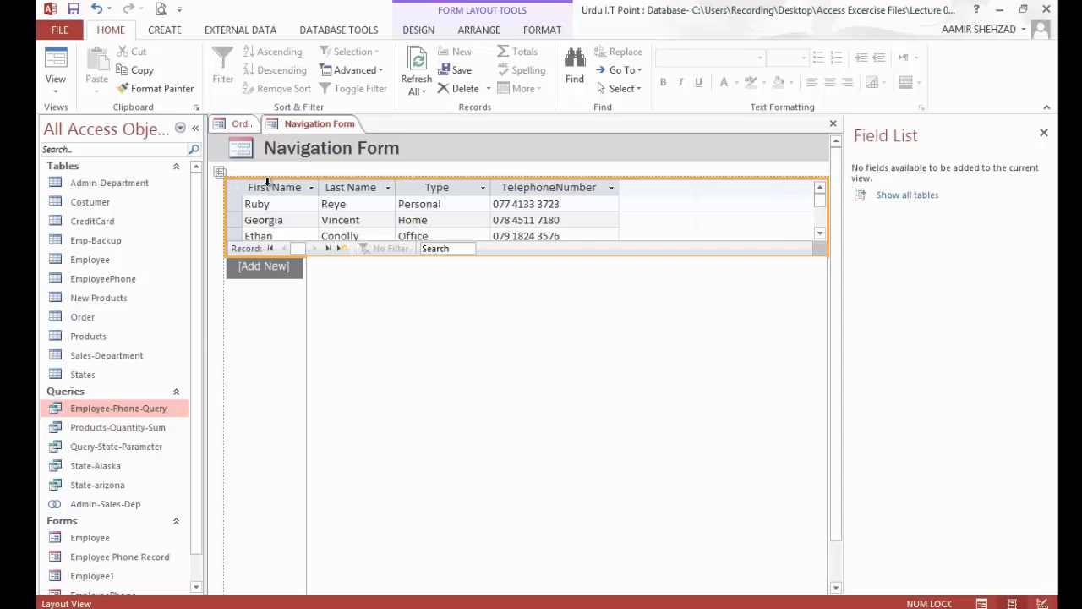
key("Delete")
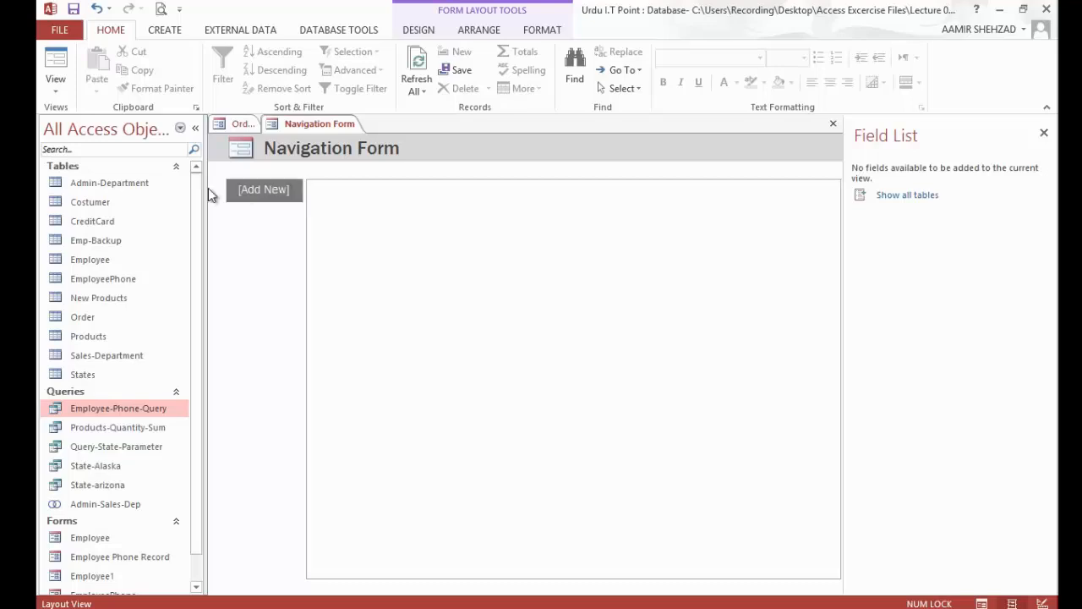
Step: Add the Employee, Employee Phone Record and Order forms as vertical tabs of the navigation form
scroll(195, 279, "down", 1)
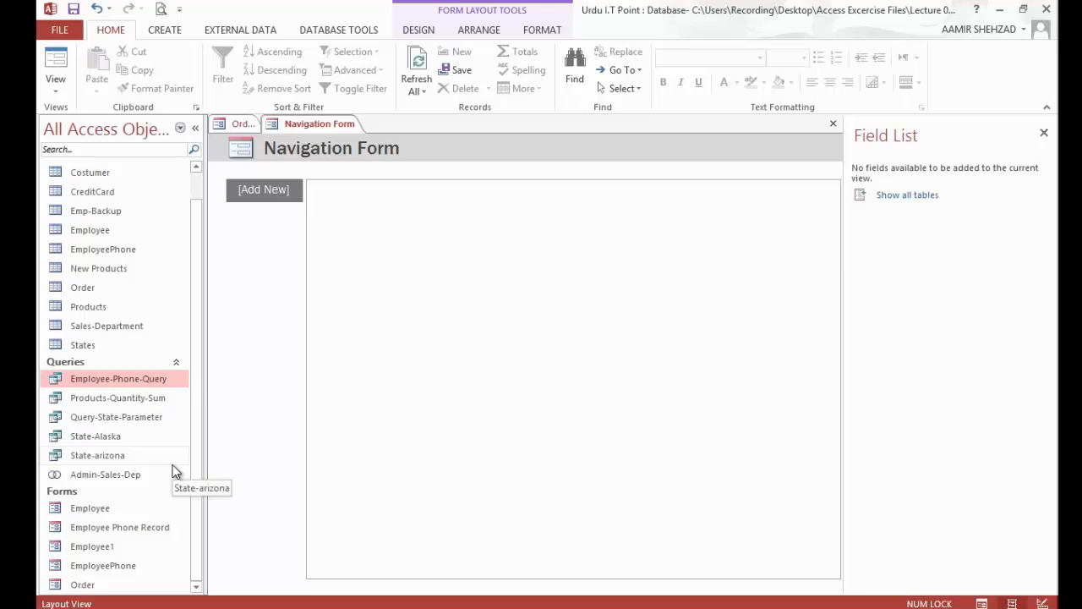
left_click_drag(110, 507, 284, 208)
left_click_drag(109, 527, 269, 214)
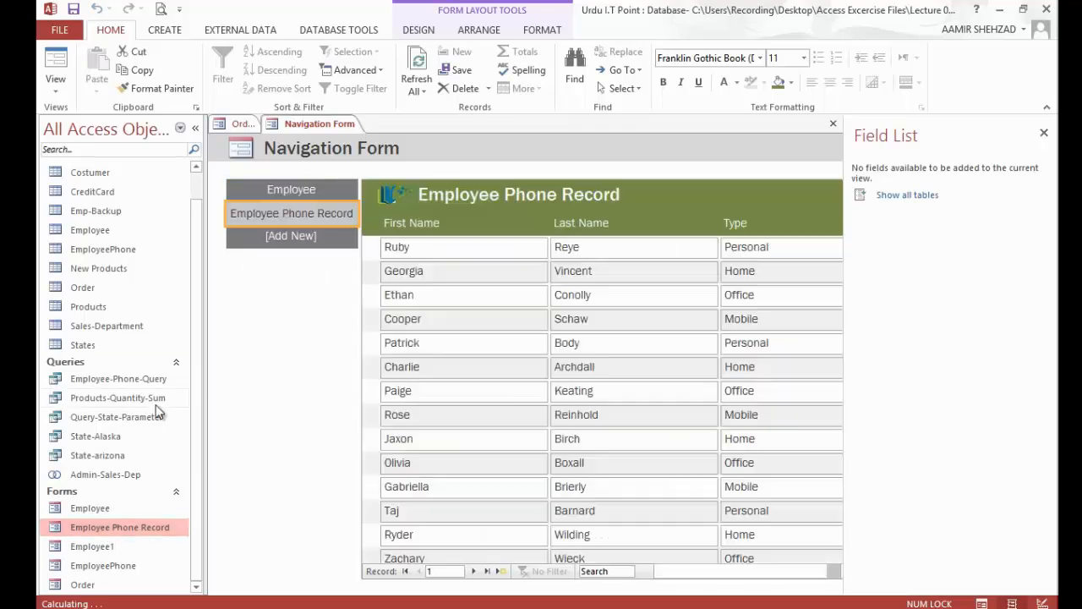
left_click(118, 566)
left_click_drag(133, 587, 278, 220)
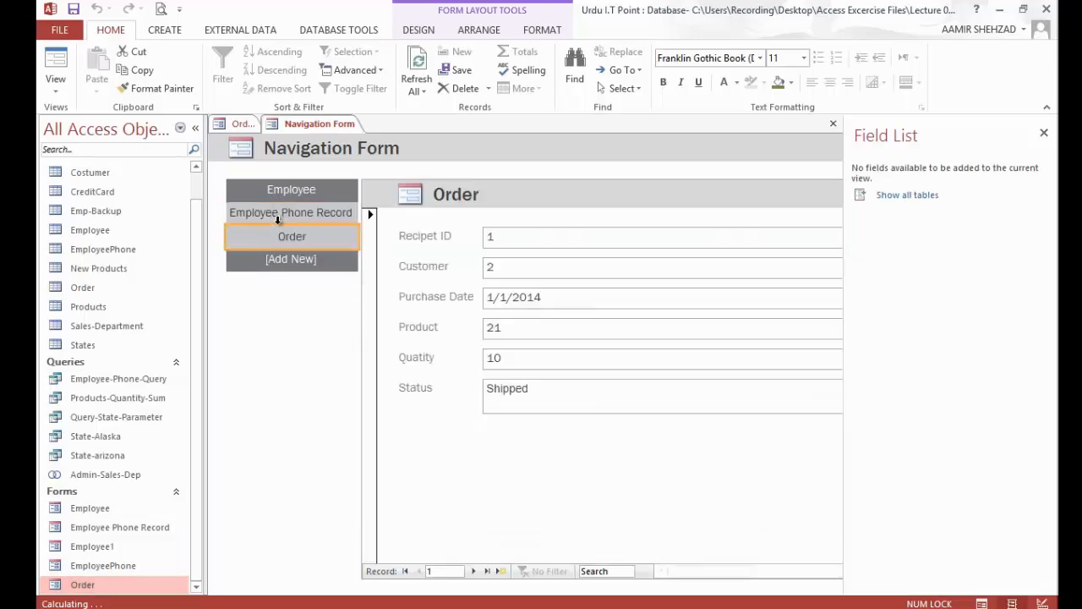
Step: Try adding the Products table to the navigation form, and delete the inserted datasheet
mouse_move(109, 303)
left_mouse_down()
mouse_move(98, 307)
mouse_move(291, 254)
mouse_move(283, 286)
left_mouse_up()
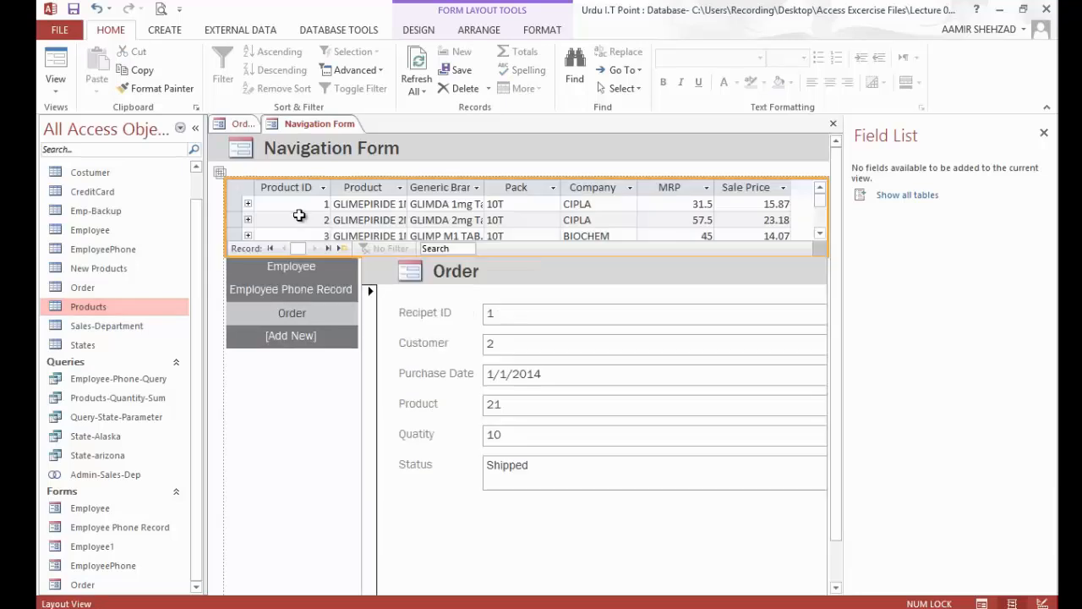
key("Delete")
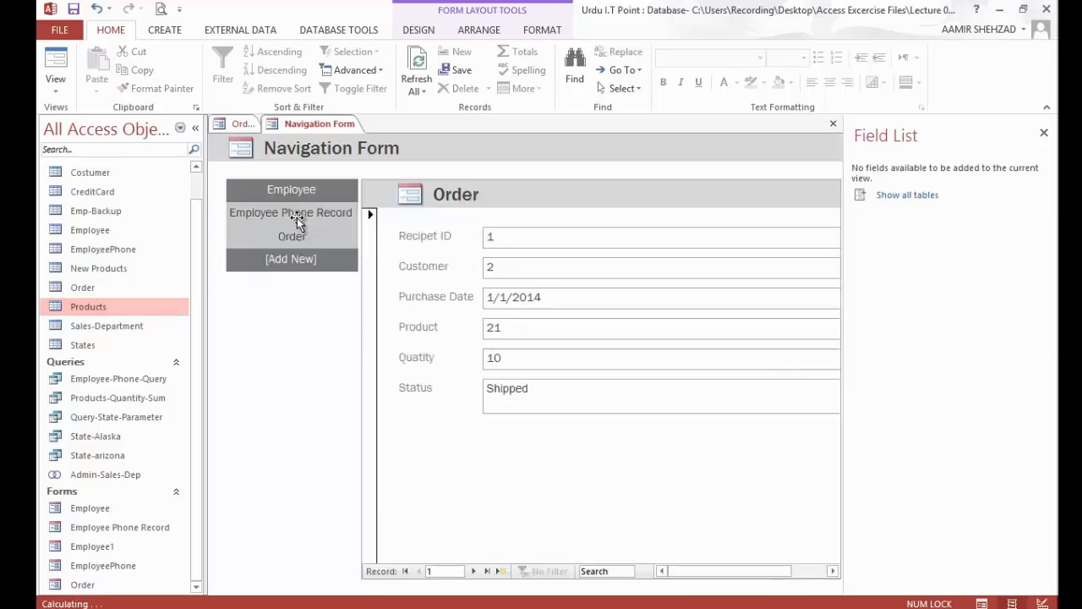
Step: Create a form from the Products table, save it as Products and close it
left_click(167, 32)
left_click(315, 75)
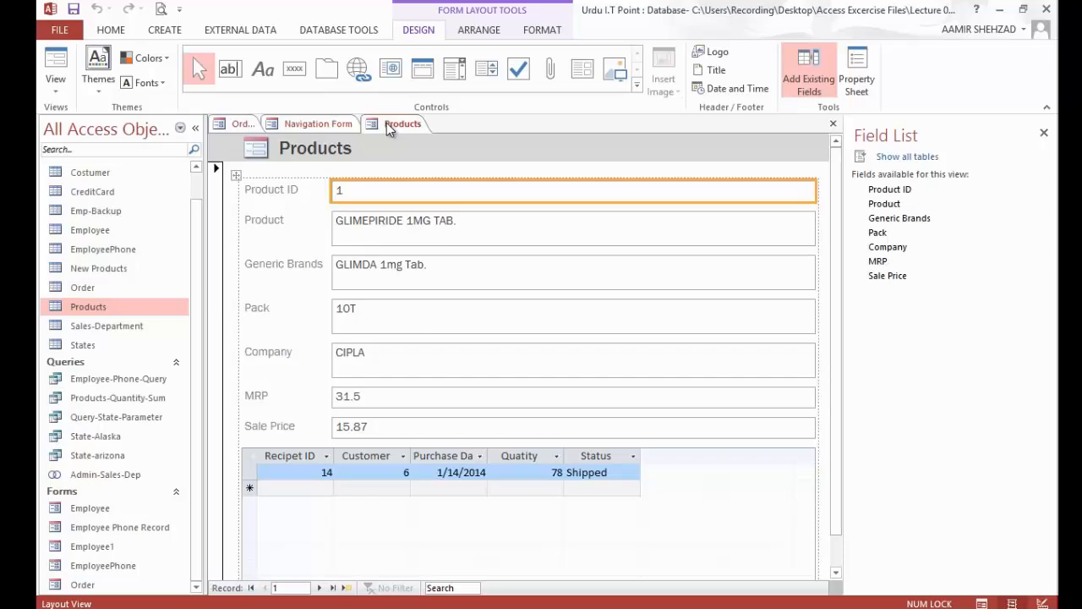
right_click(387, 123)
left_click(402, 133)
left_click(550, 250)
right_click(411, 127)
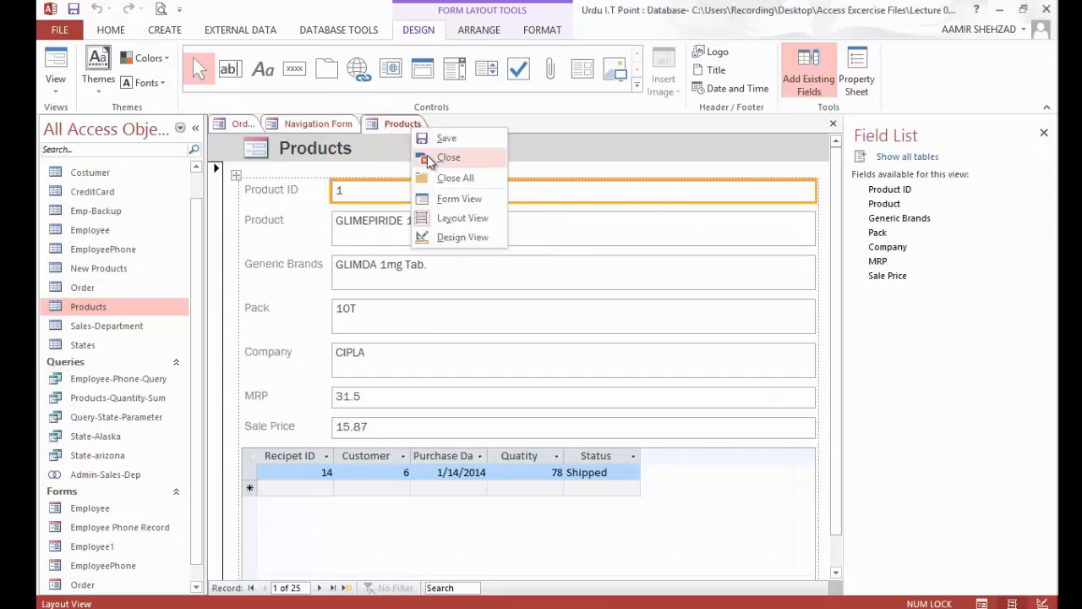
left_click(430, 159)
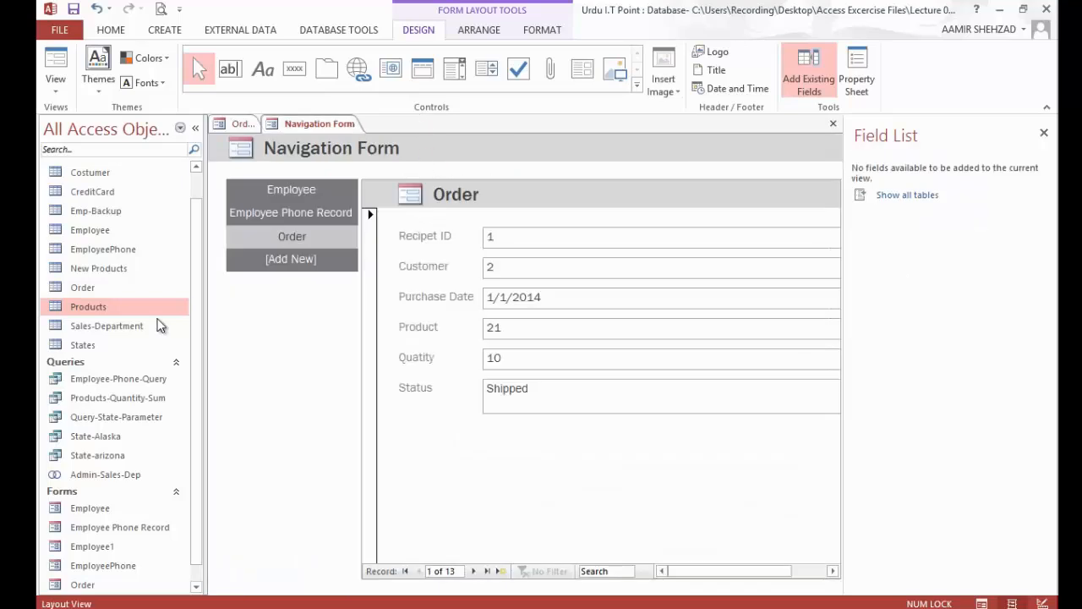
Step: Add the Products form as a navigation tab below Order
left_click(197, 505)
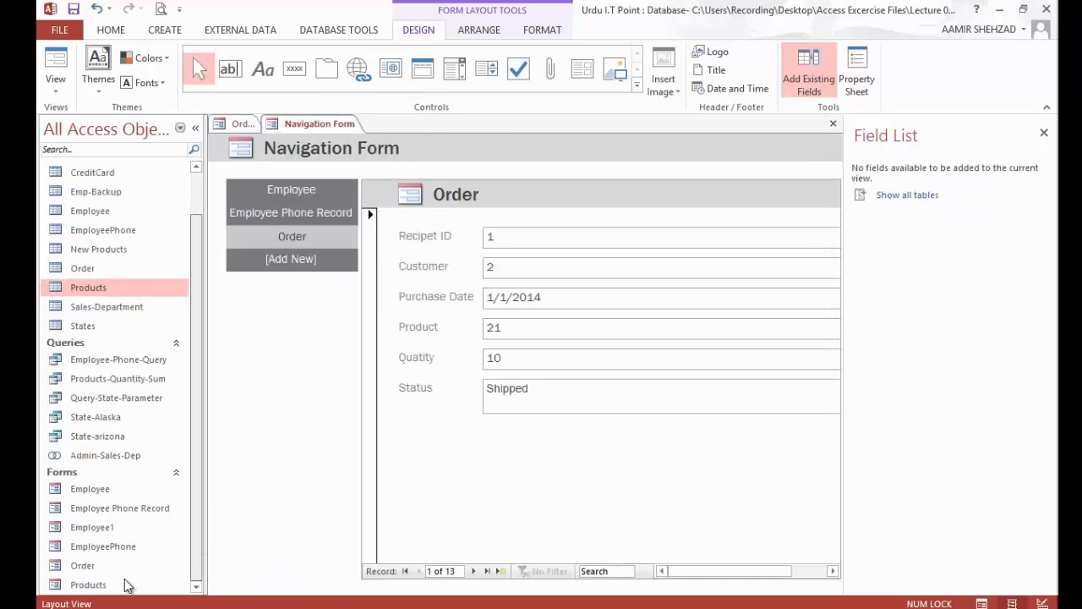
left_click_drag(89, 586, 272, 355)
left_click_drag(295, 263, 296, 258)
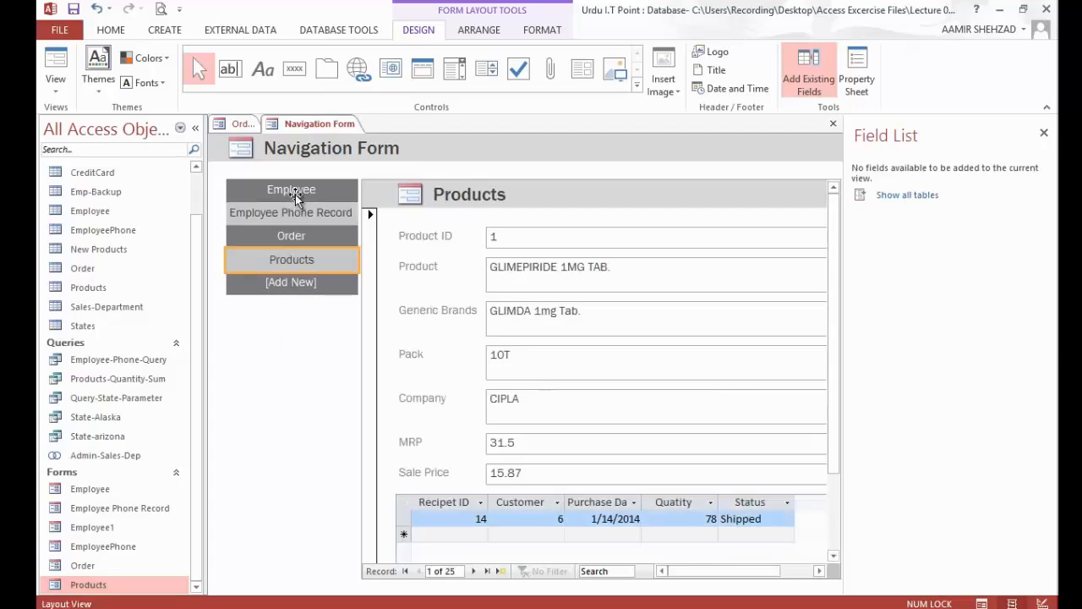
Step: Apply the fifth-row green Quick Style and a rounded rectangle shape to the Employee, Employee Phone Record, Order and Products navigation tabs
left_click_drag(296, 191, 276, 226)
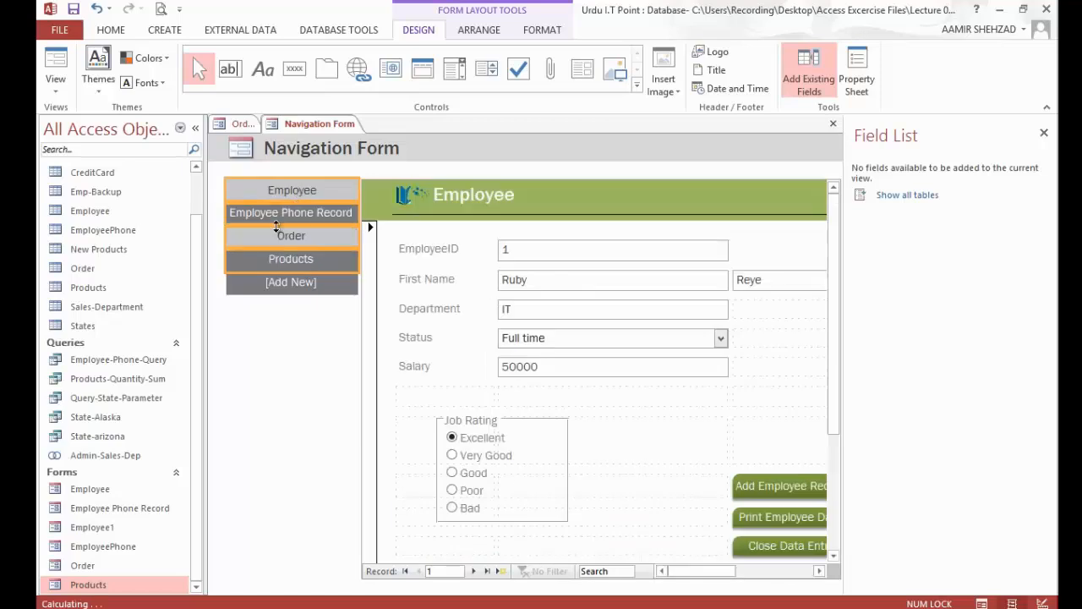
left_click(541, 30)
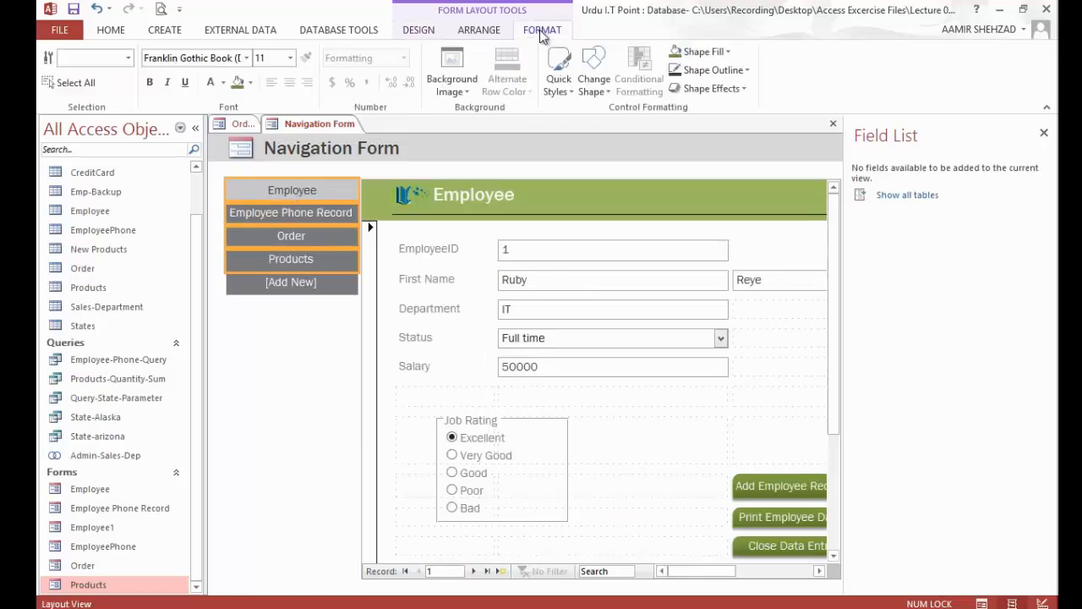
left_click(558, 80)
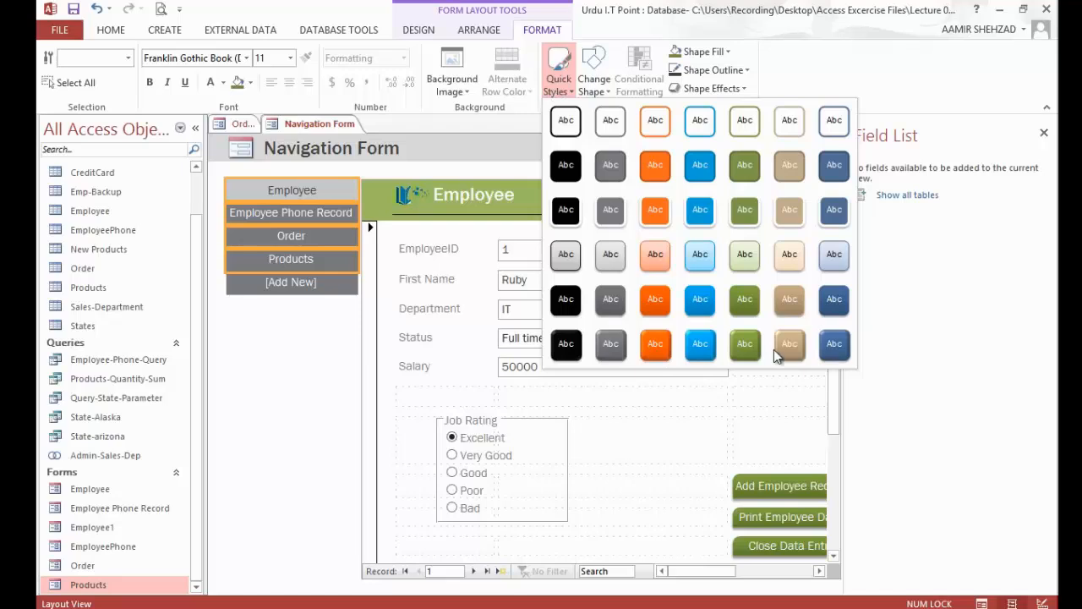
left_click(746, 300)
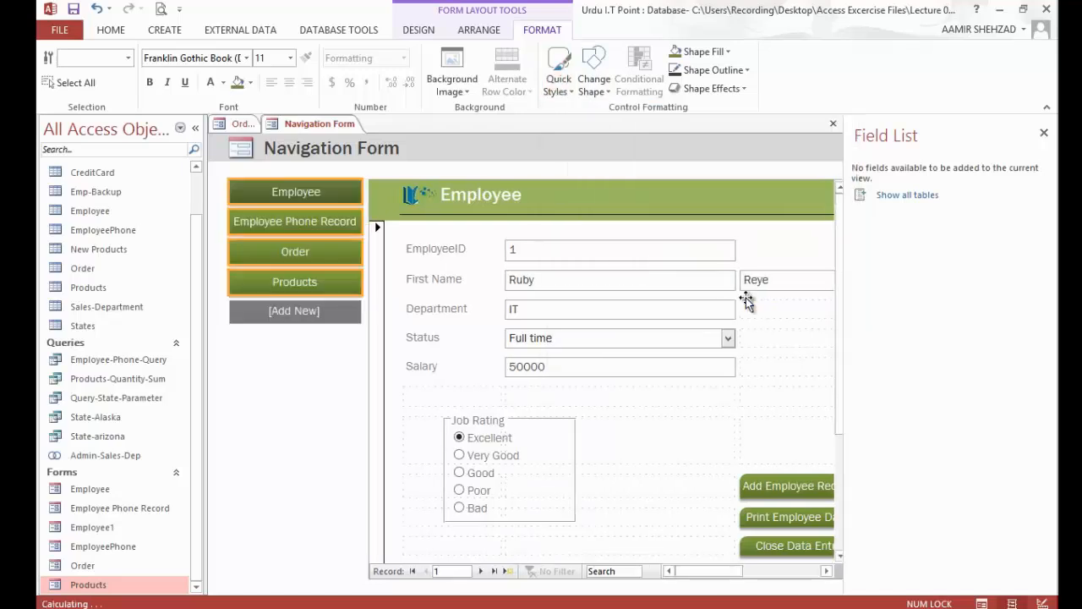
left_click(599, 83)
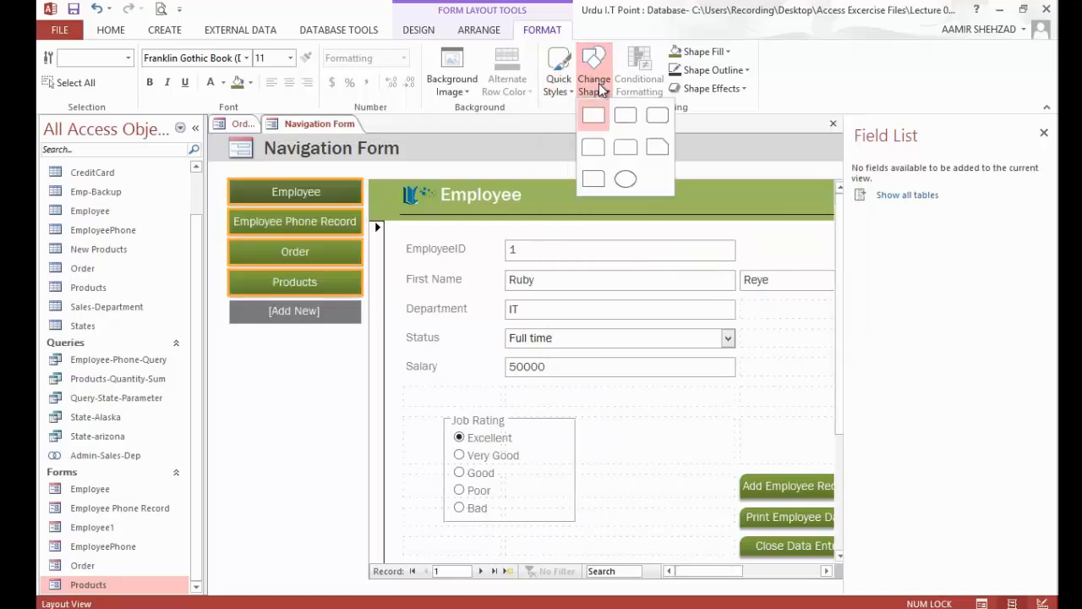
left_click(658, 125)
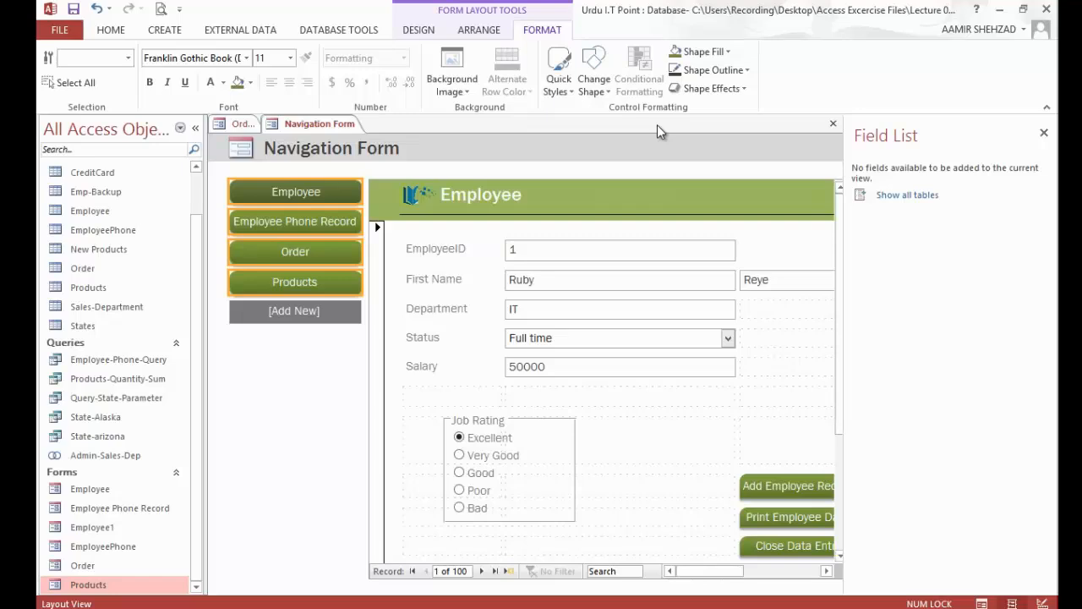
left_click(342, 369)
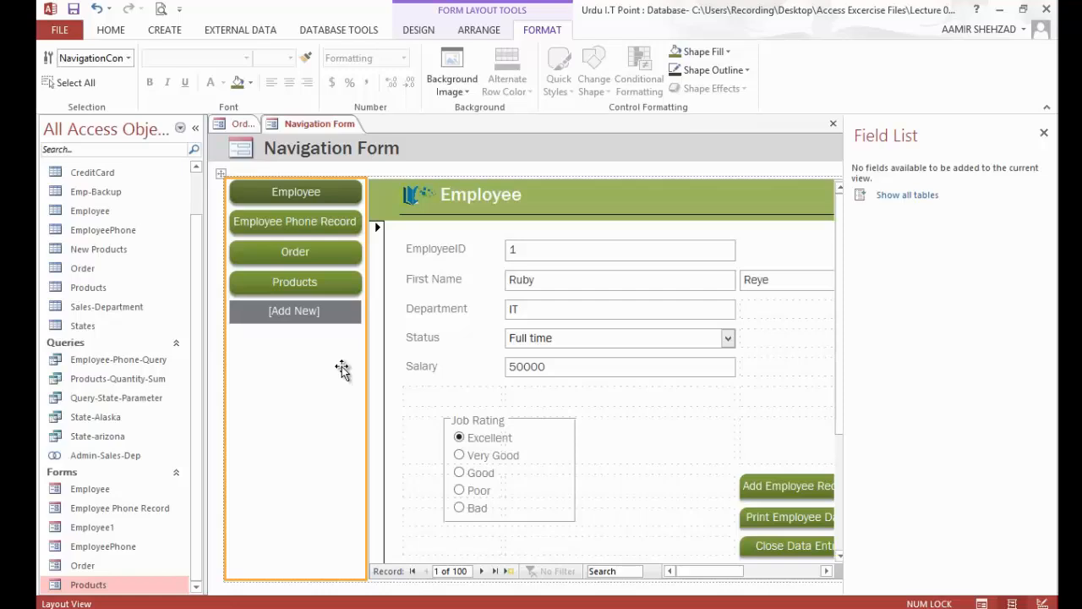
Step: Collapse the Navigation Pane, switch the navigation form to Form View, and check the Employee, Employee Phone Record, Order and Products tabs
left_click(199, 130)
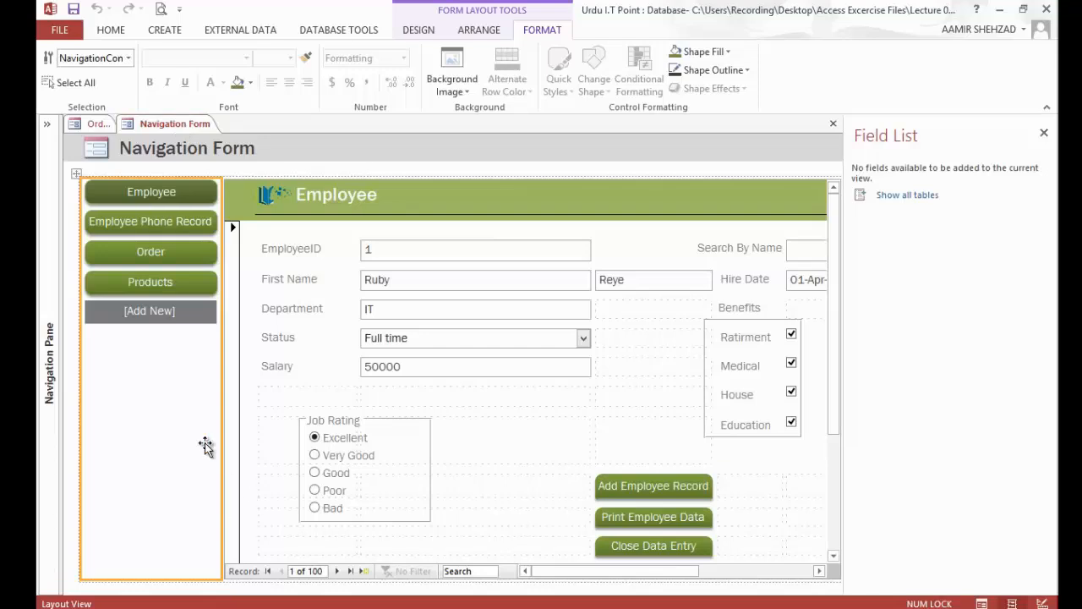
left_click(418, 30)
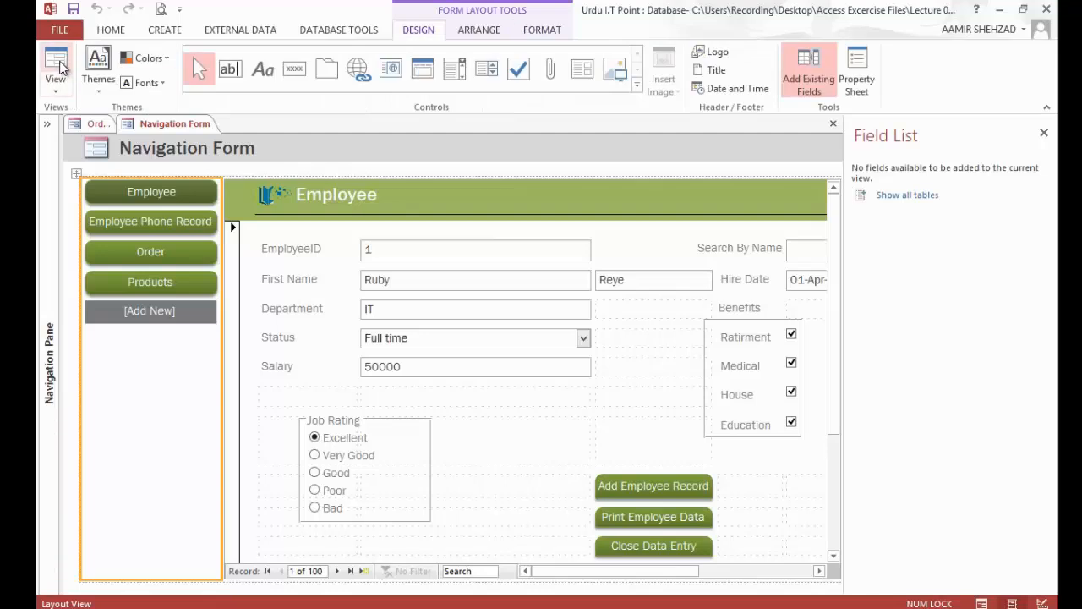
left_click(59, 88)
left_click(76, 119)
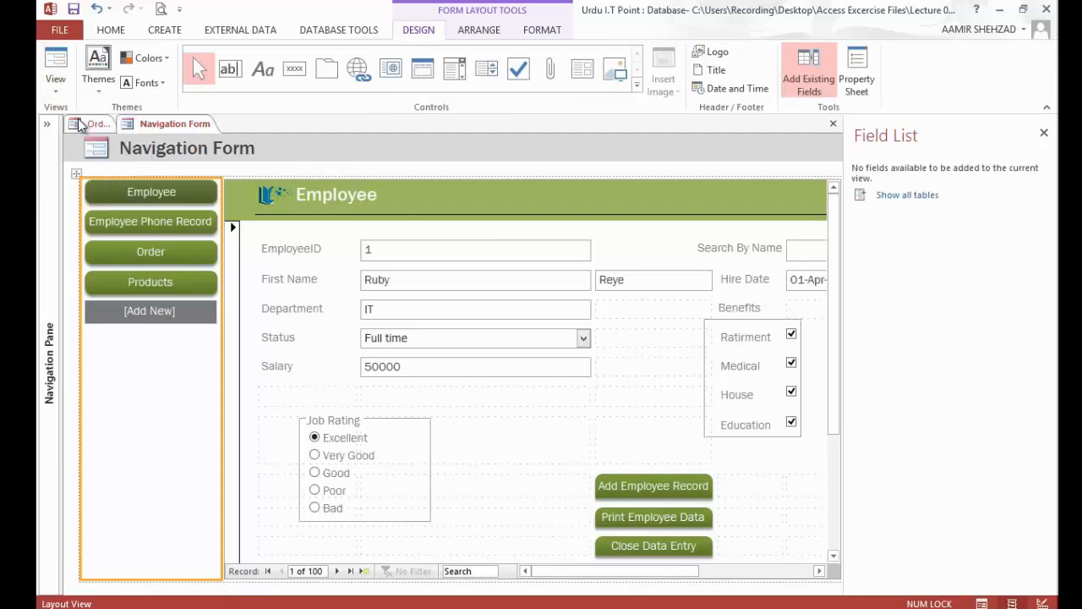
left_click(171, 193)
left_click(166, 220)
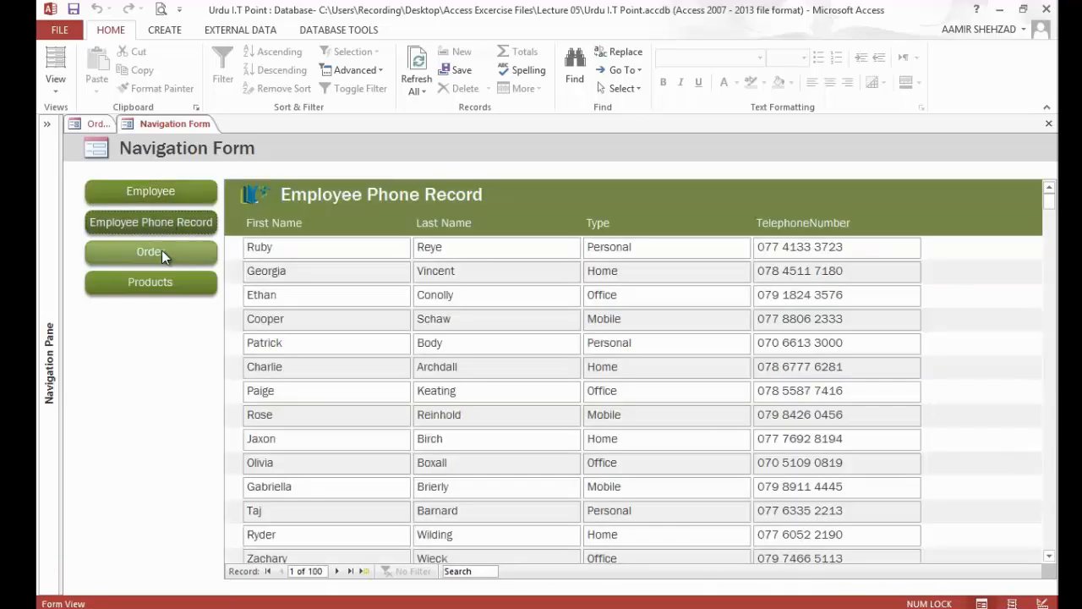
left_click(162, 252)
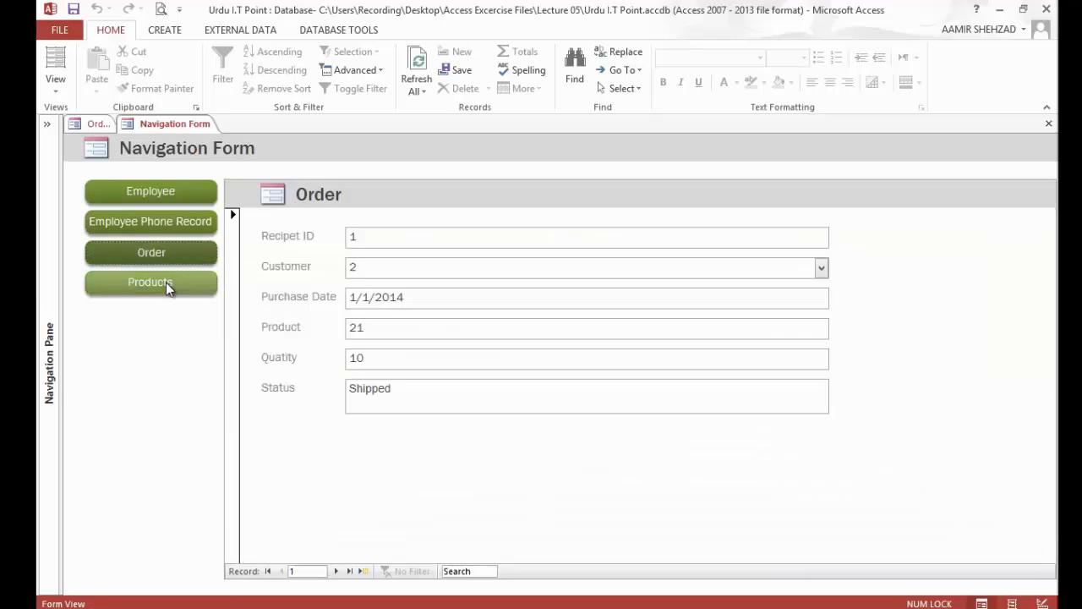
left_click(166, 282)
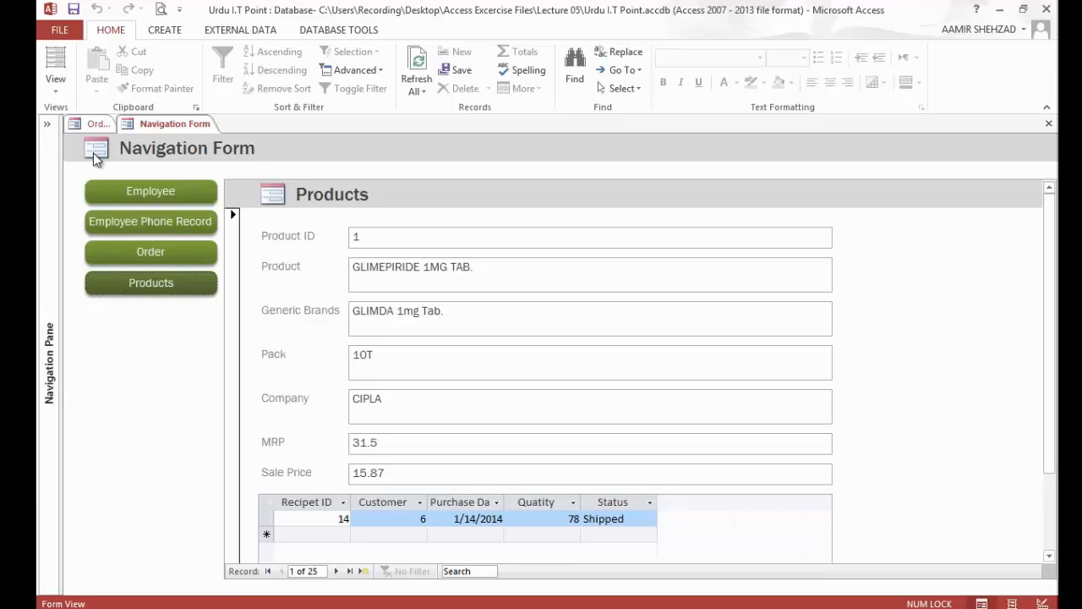
Step: Create a blank form in Layout View and show its design controls
left_click(165, 32)
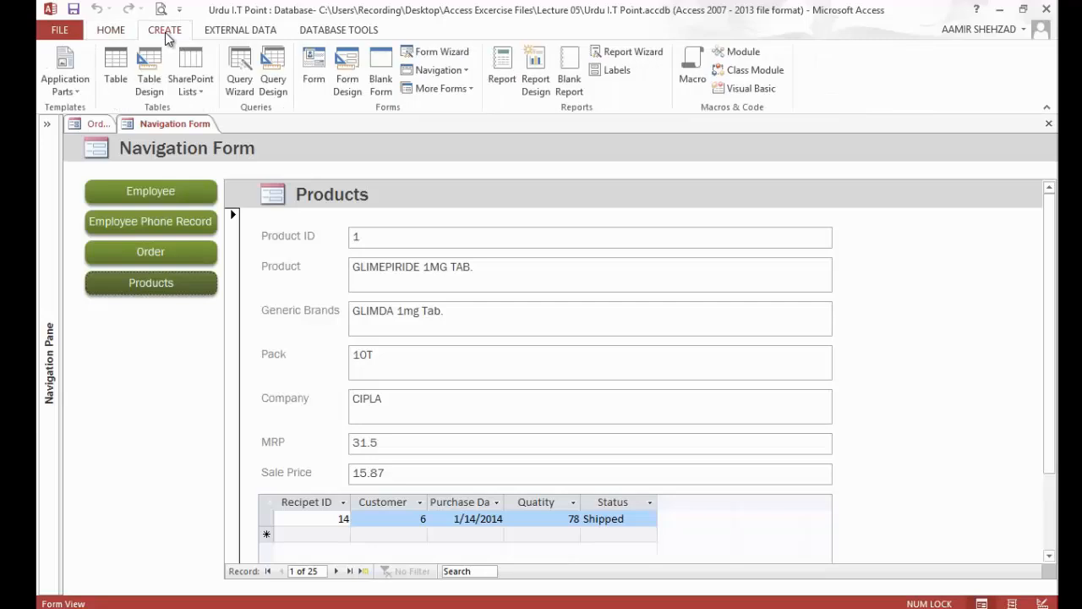
left_click(380, 77)
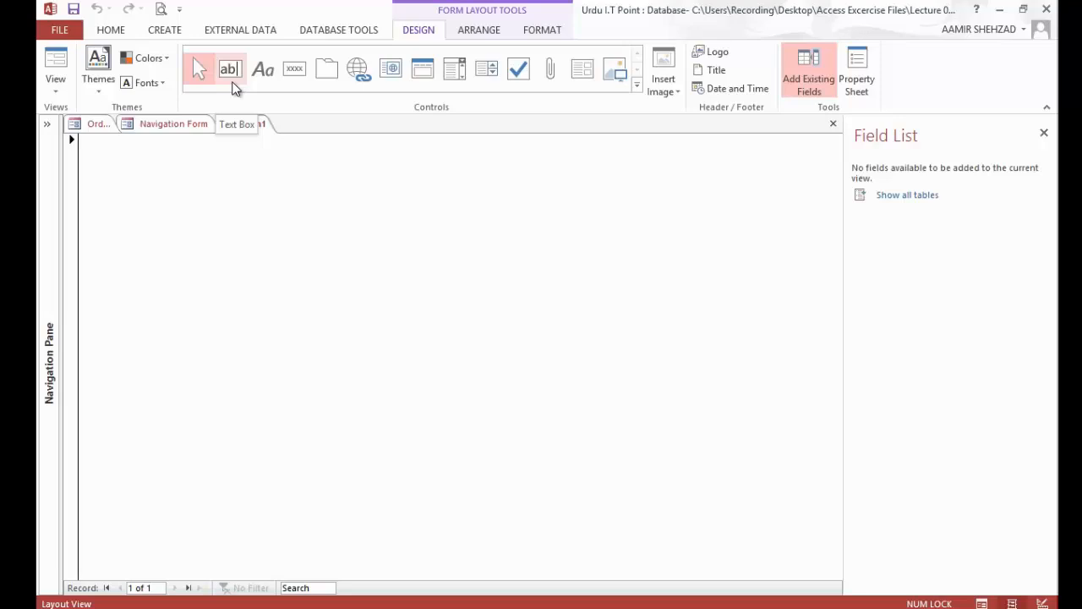
left_click(185, 122)
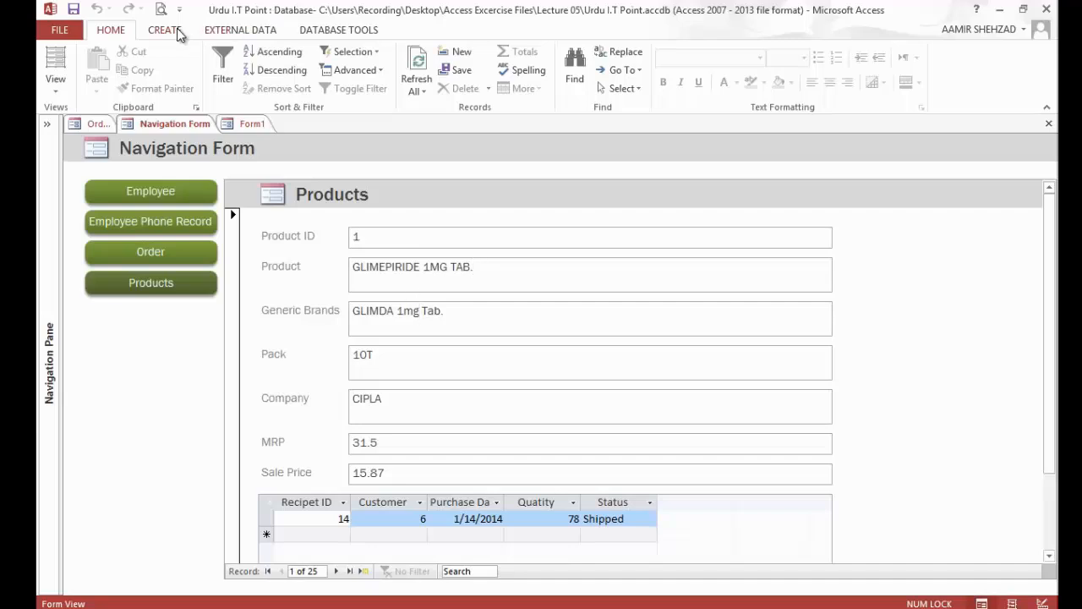
left_click(244, 125)
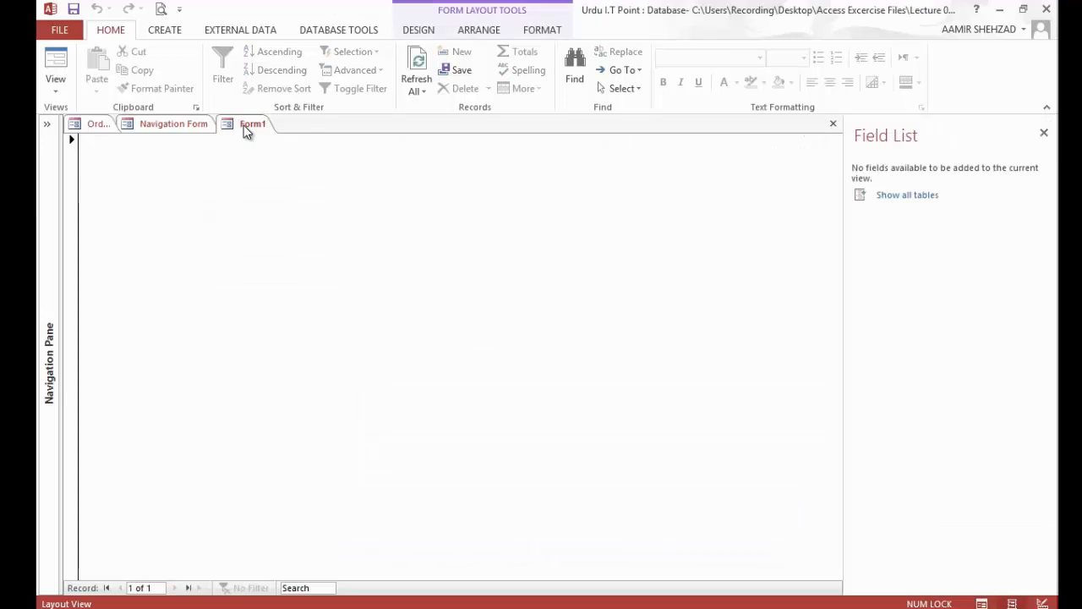
left_click(437, 32)
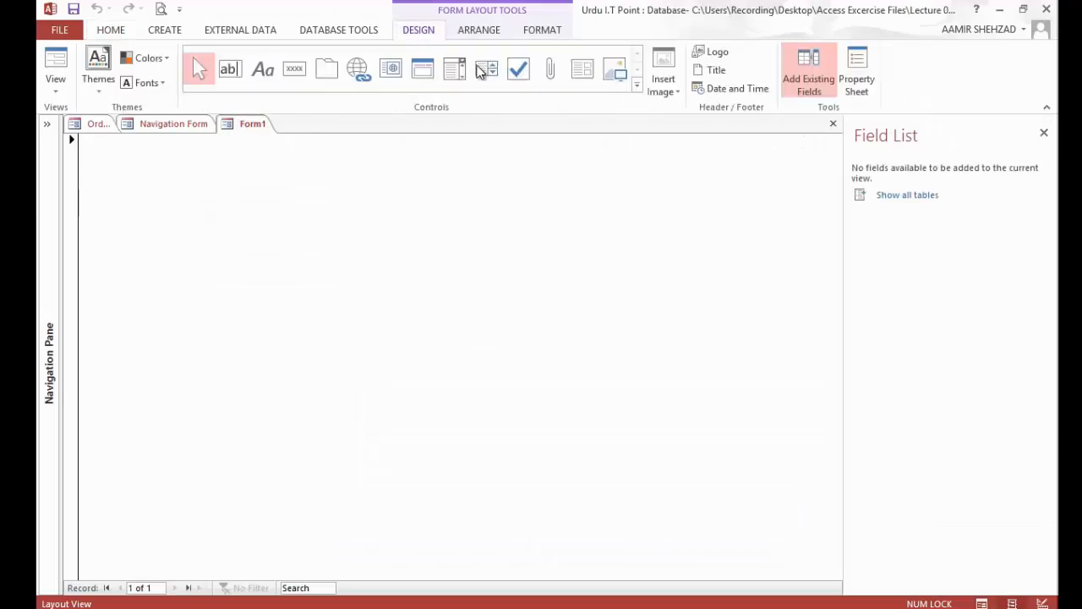